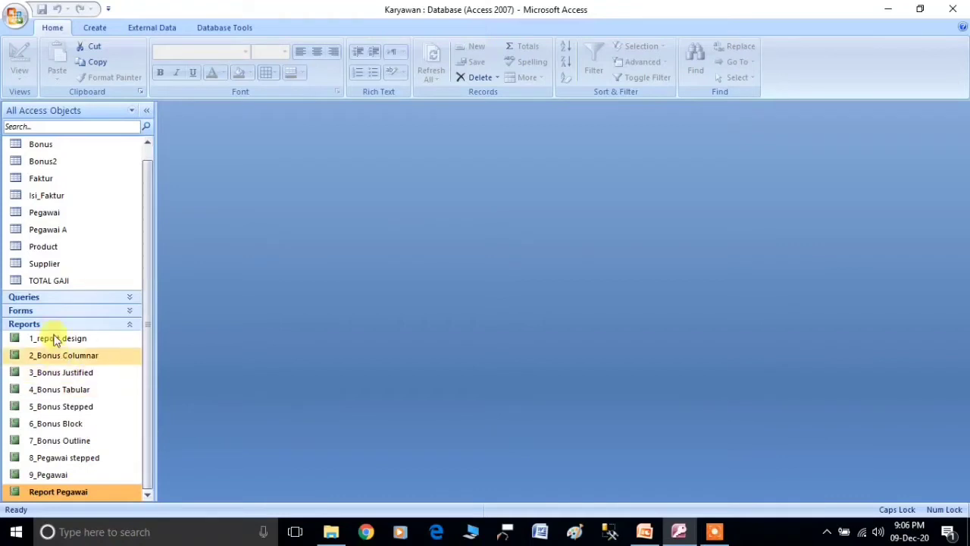
- Open the 1_report design report and look through its employee bonus records
click(58, 339)
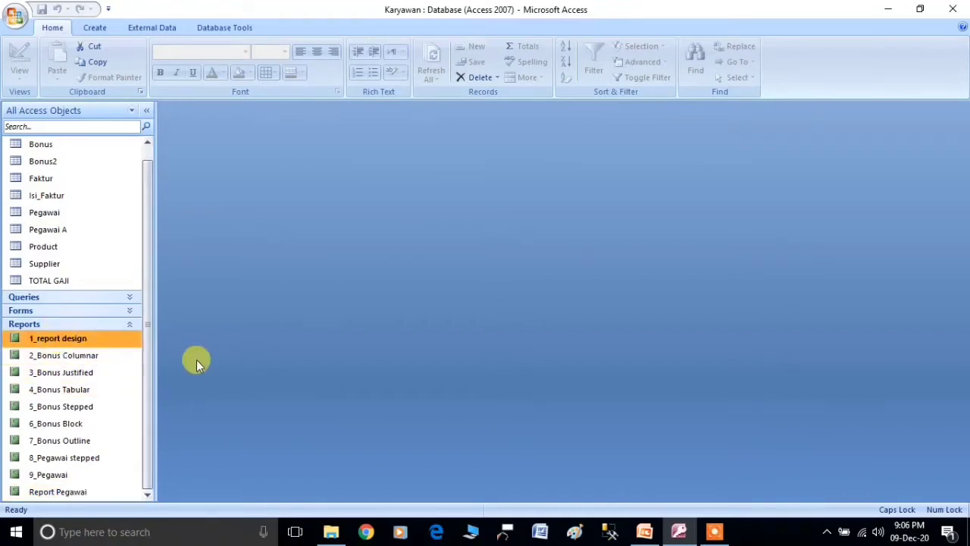
key(Return)
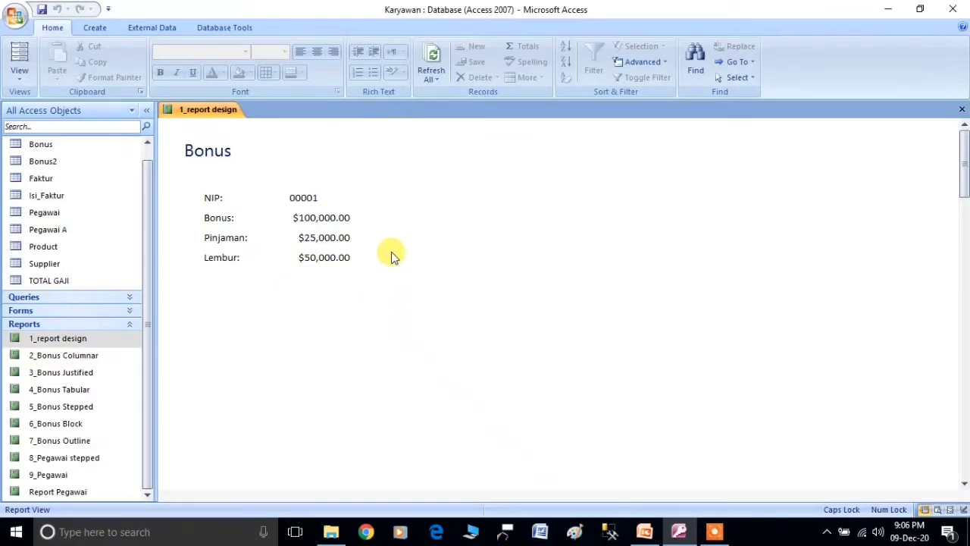
scroll(224, 196, down, 15)
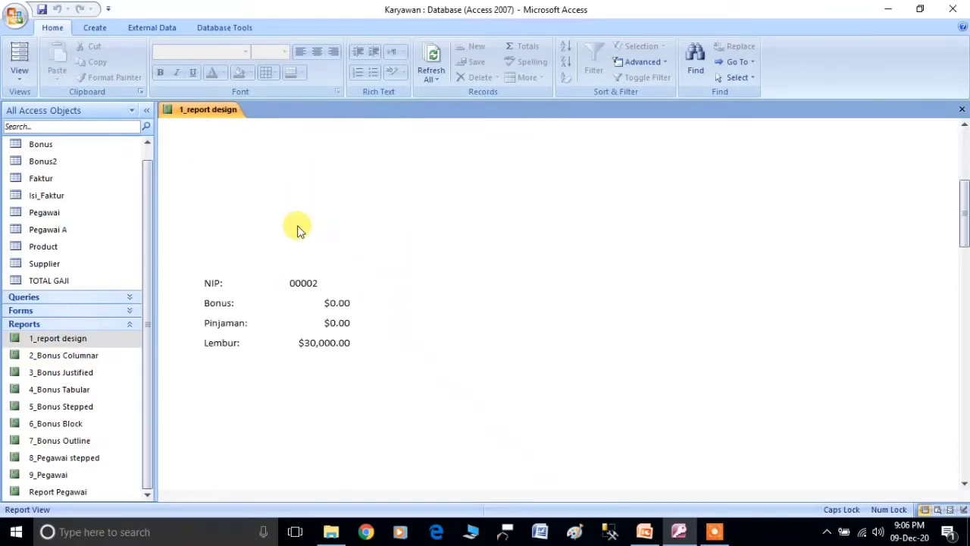
scroll(313, 265, up, 10)
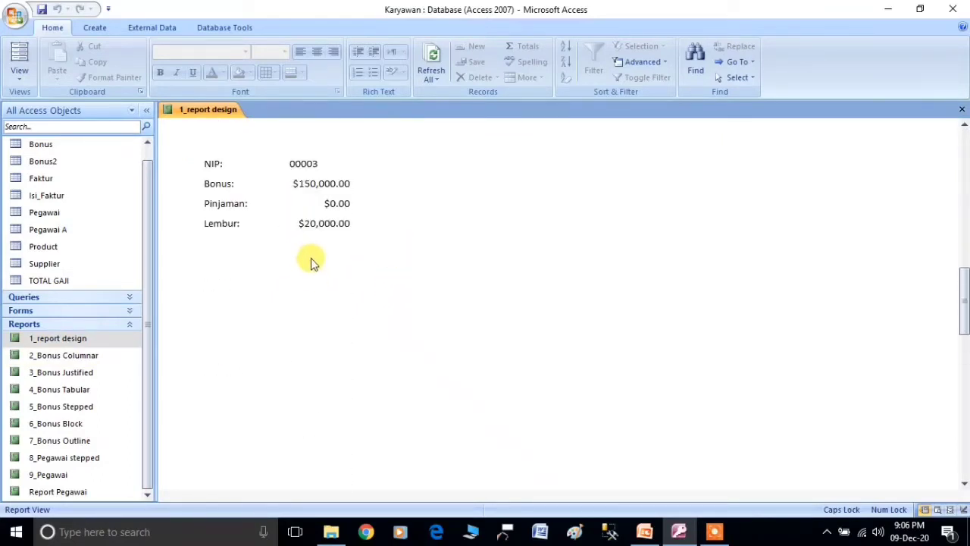
scroll(294, 206, up, 3)
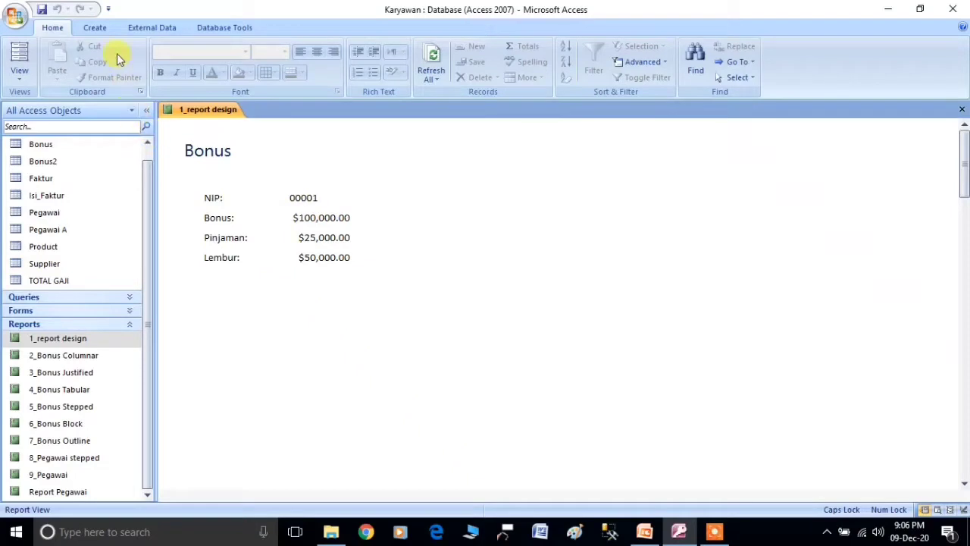
- Create a blank report in Design View and add the NIP, Bonus, Pinjaman and Lembur fields from the Bonus table
click(95, 27)
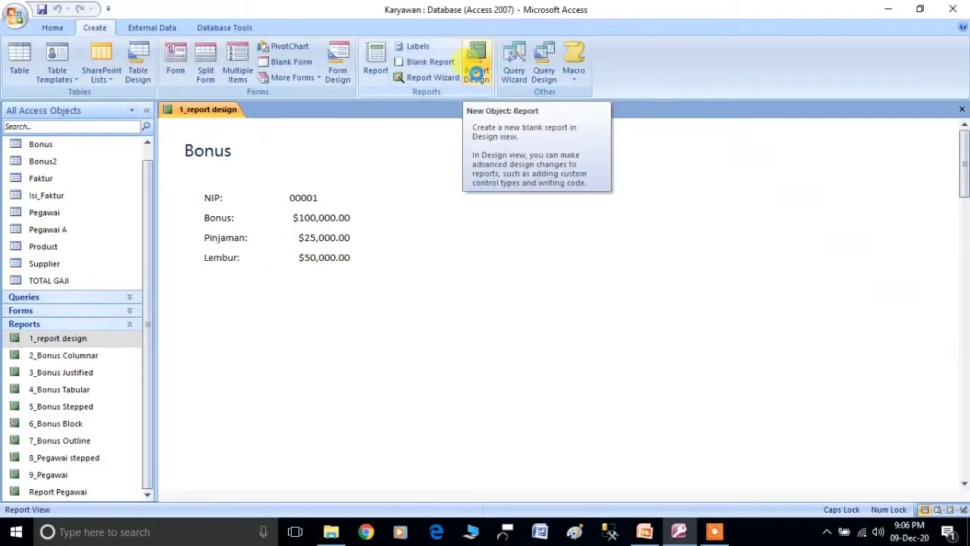
click(477, 76)
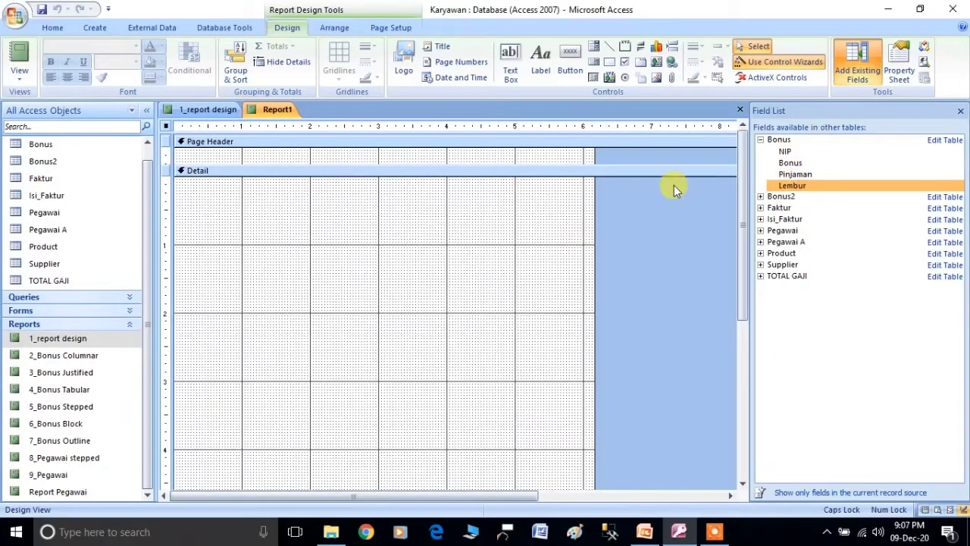
double_click(785, 151)
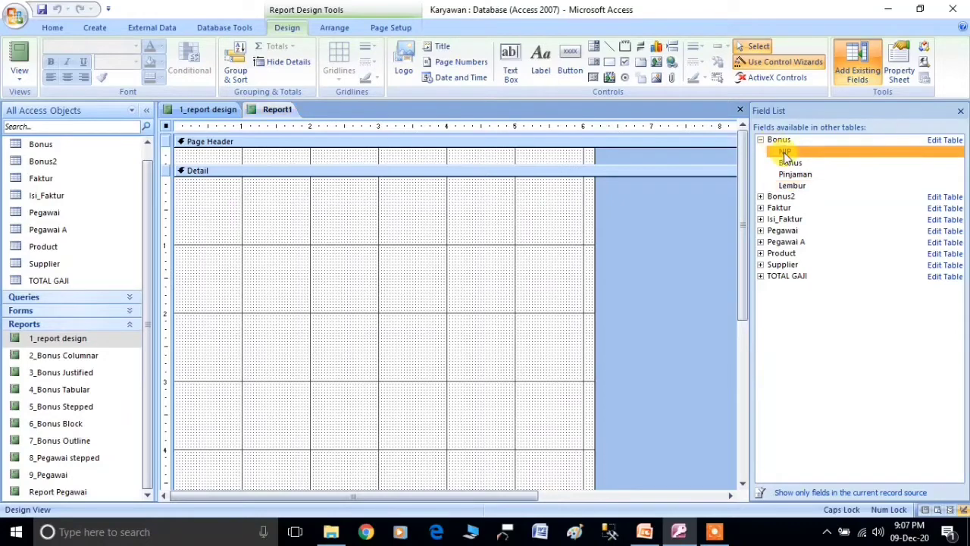
double_click(789, 163)
click(790, 174)
double_click(788, 175)
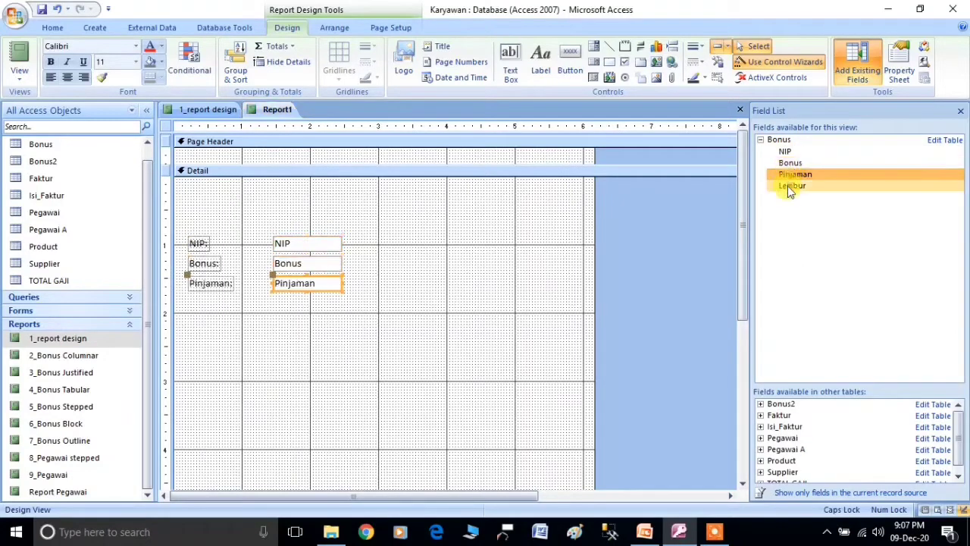
double_click(787, 185)
- Move all four fields with their labels up to just below the Detail section header
drag(436, 341, 188, 234)
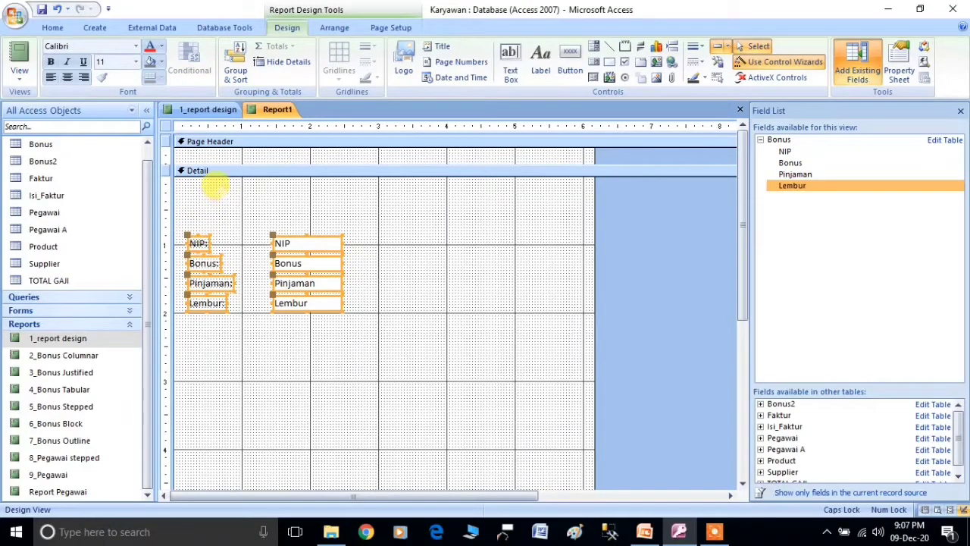
mouse_move(216, 186)
mouse_down()
mouse_move(206, 193)
mouse_move(212, 183)
mouse_up()
click(399, 252)
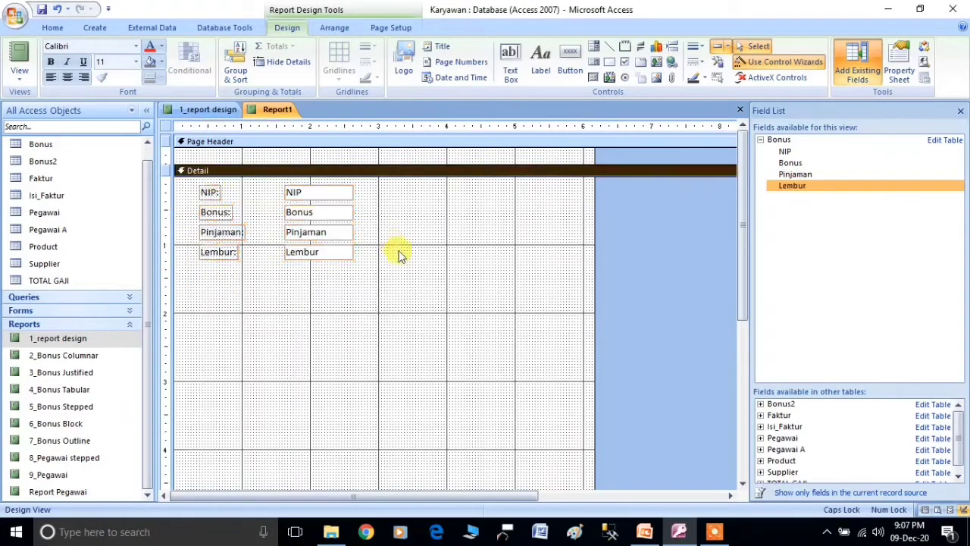
- Shrink the Detail section so that the Page Footer sits just below the Lembur field
scroll(399, 253, down, 3)
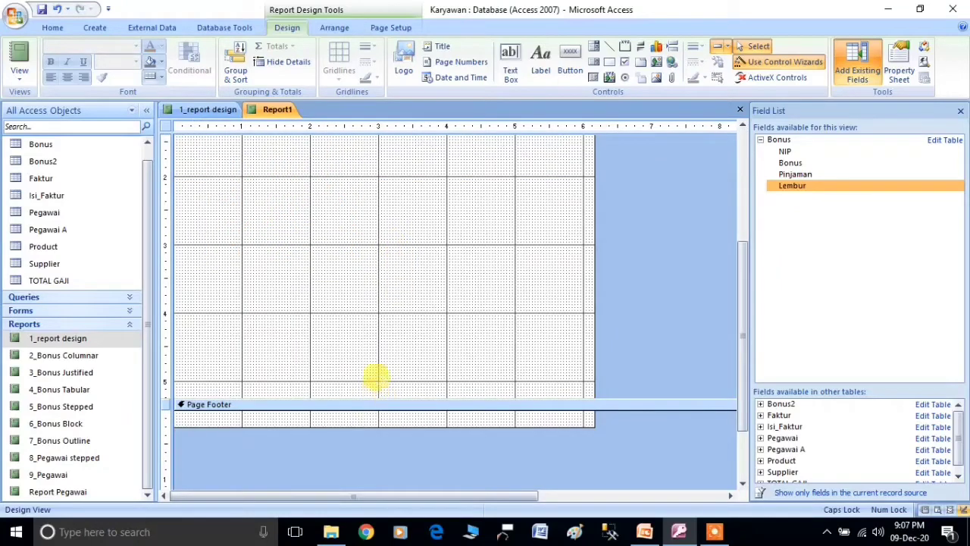
drag(376, 403, 407, 162)
scroll(364, 238, up, 3)
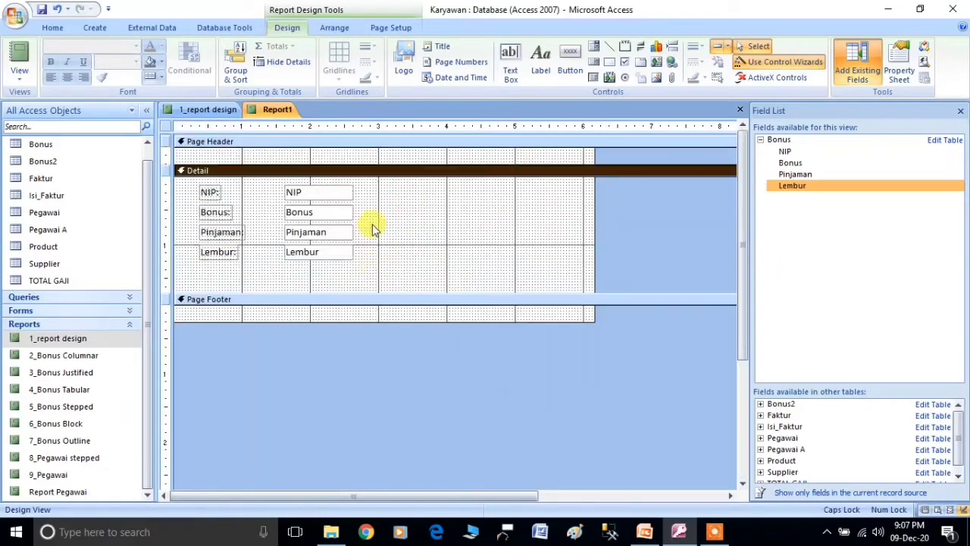
drag(365, 293, 377, 276)
click(384, 273)
click(404, 226)
click(402, 228)
- Show the new report in Report View and compare its record spacing with the 1_report design report
right_click(277, 110)
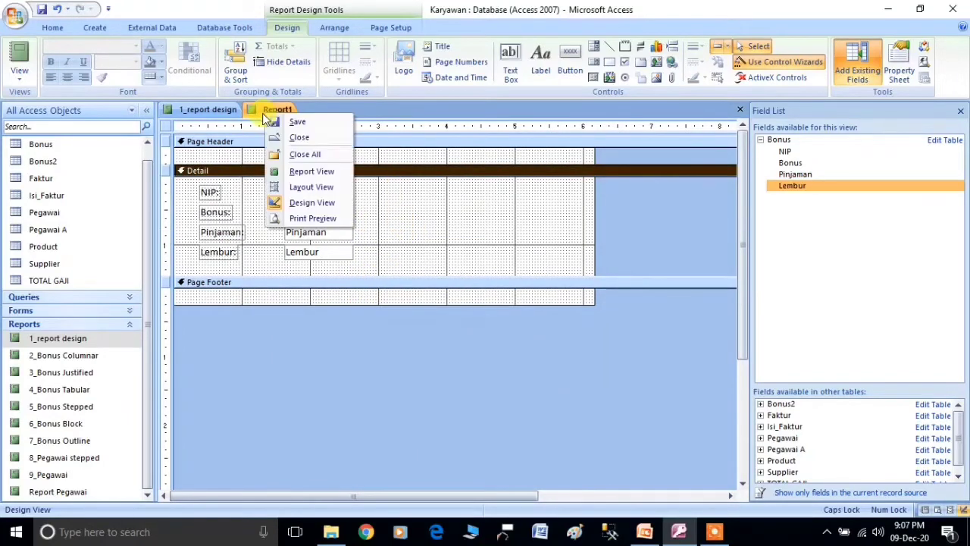
click(309, 172)
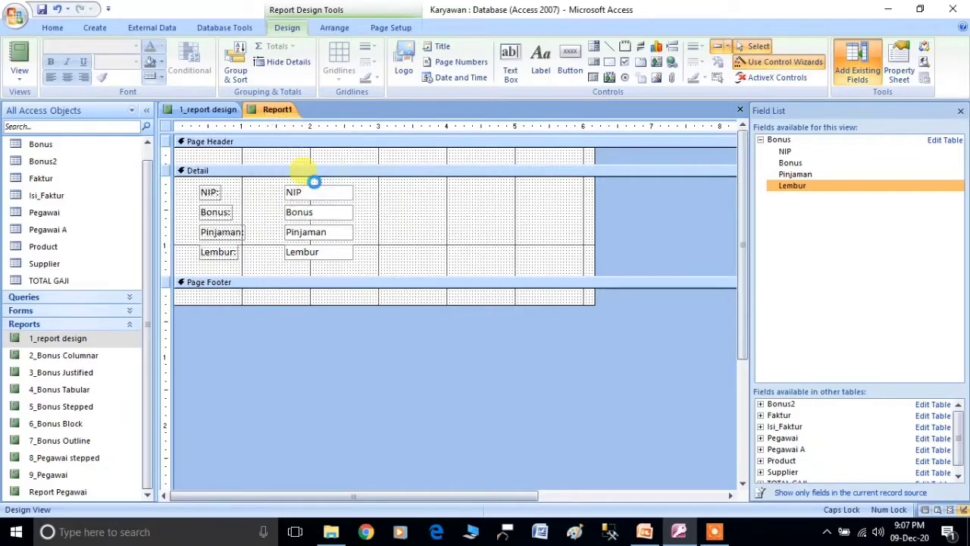
scroll(338, 212, down, 4)
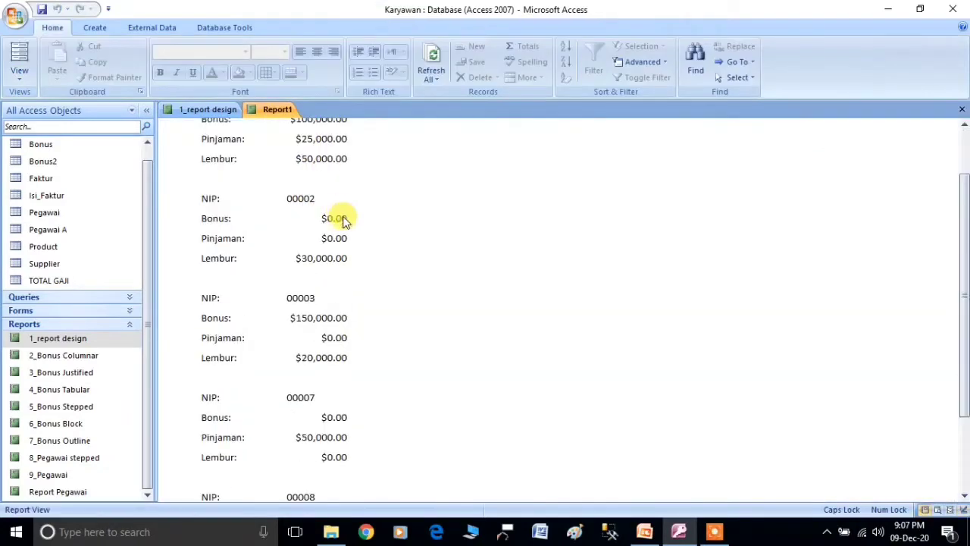
scroll(344, 249, up, 4)
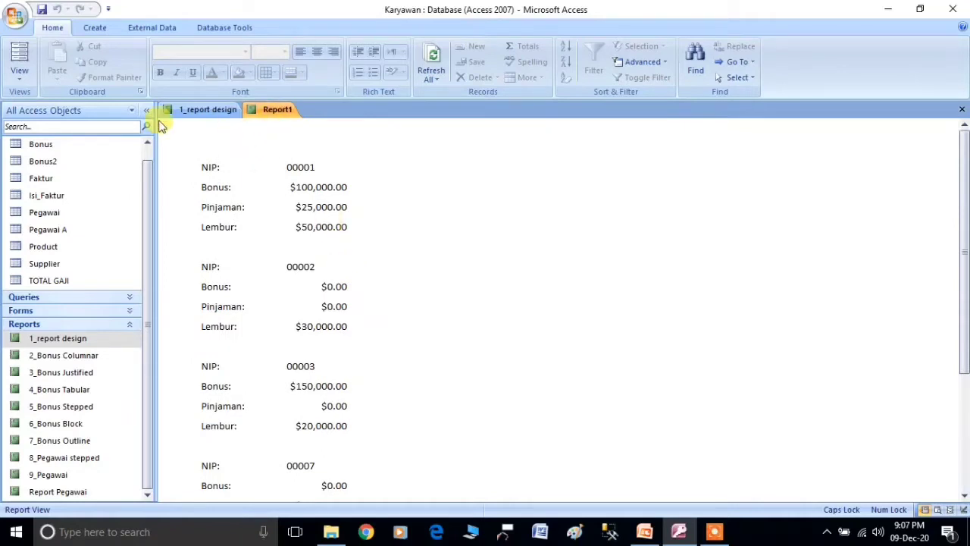
click(197, 111)
scroll(322, 242, down, 5)
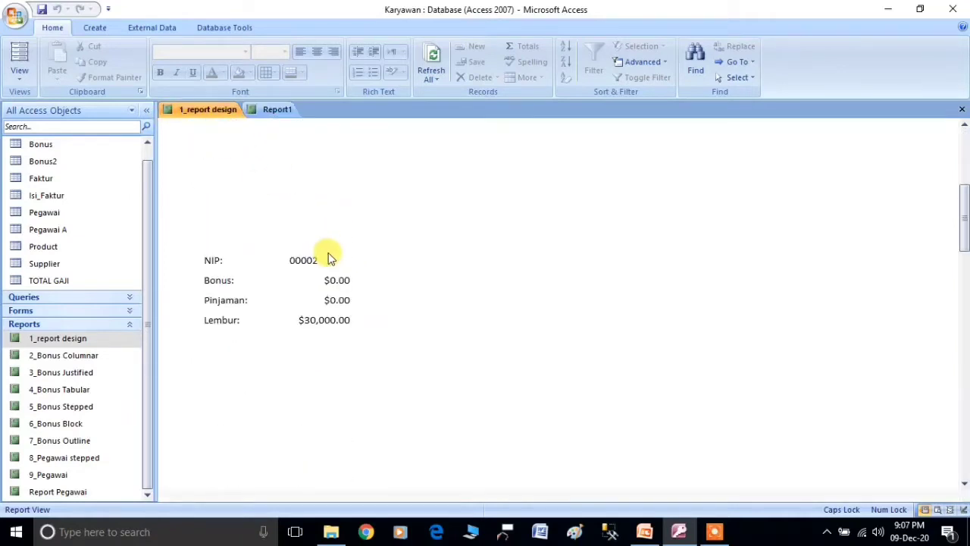
scroll(328, 290, up, 5)
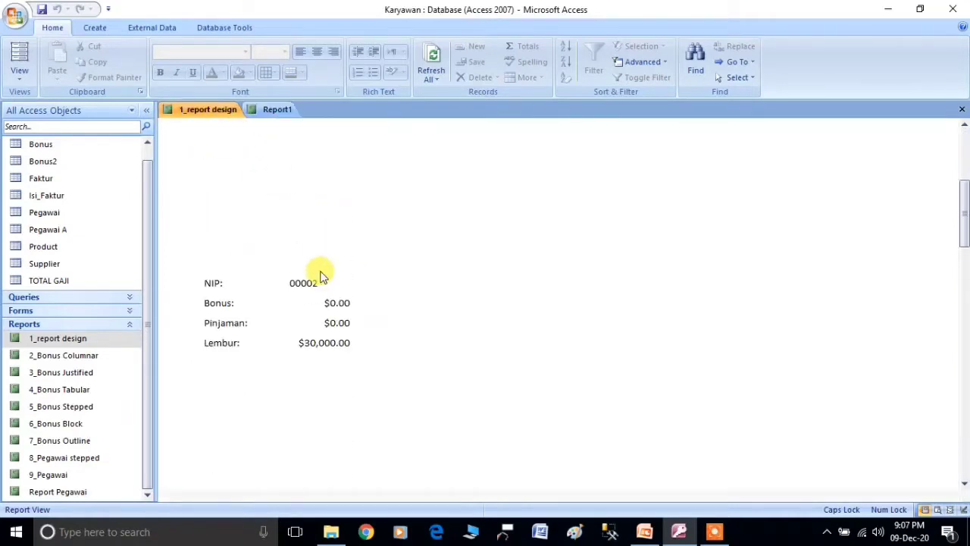
- Return the new report to Design View and add a report header title reading BONUS
click(265, 110)
right_click(266, 111)
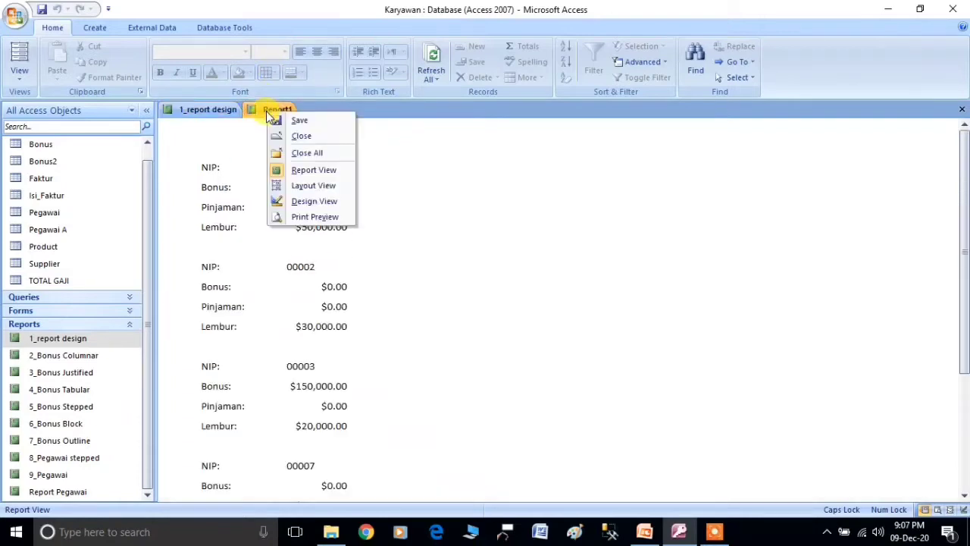
click(313, 201)
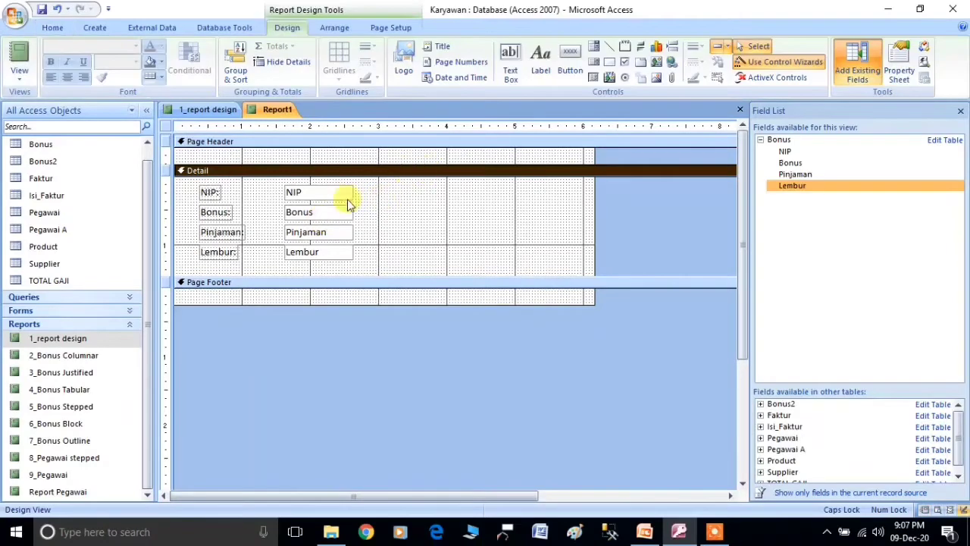
click(438, 47)
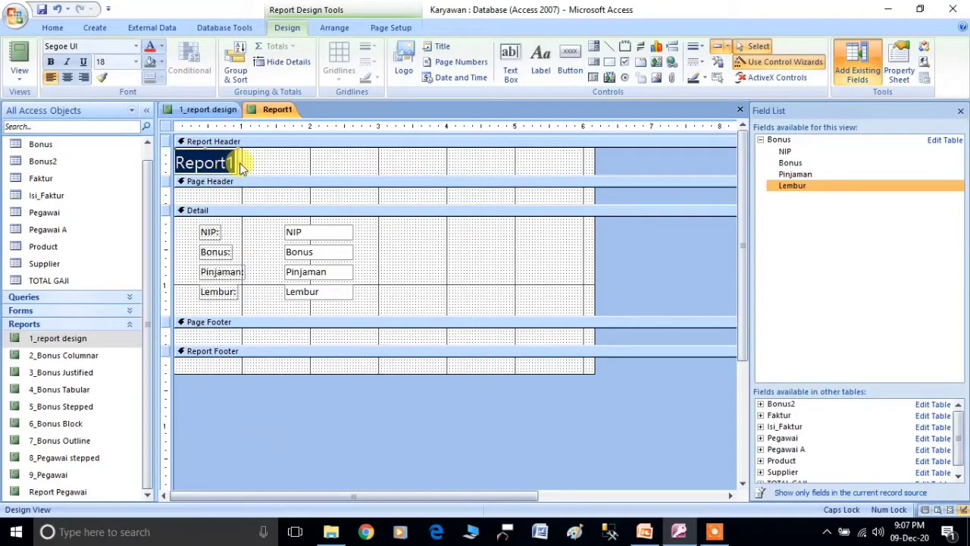
key(Caps_Lock)
text(bonus)
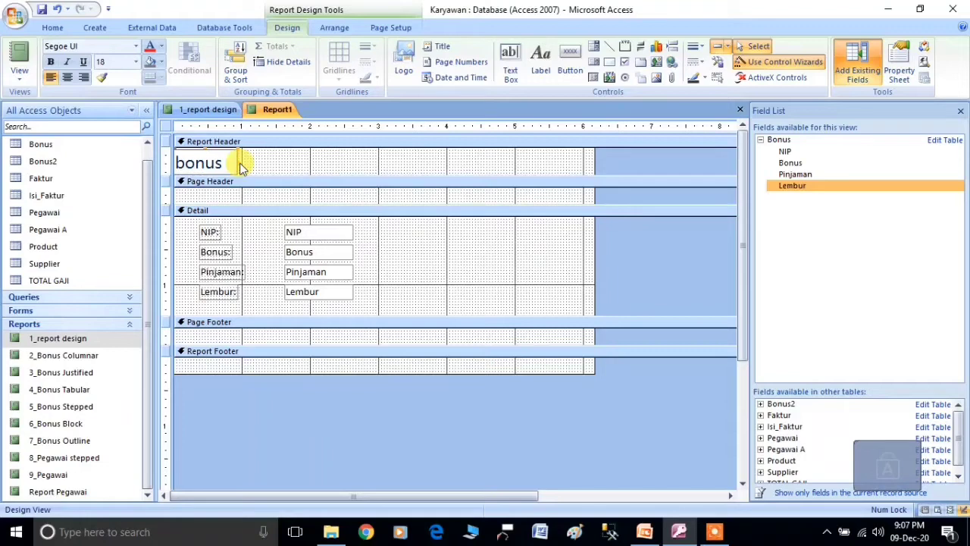
key(BackSpace)
key(BackSpace)
key(BackSpace)
key(BackSpace)
key(BackSpace)
key(Caps_Lock)
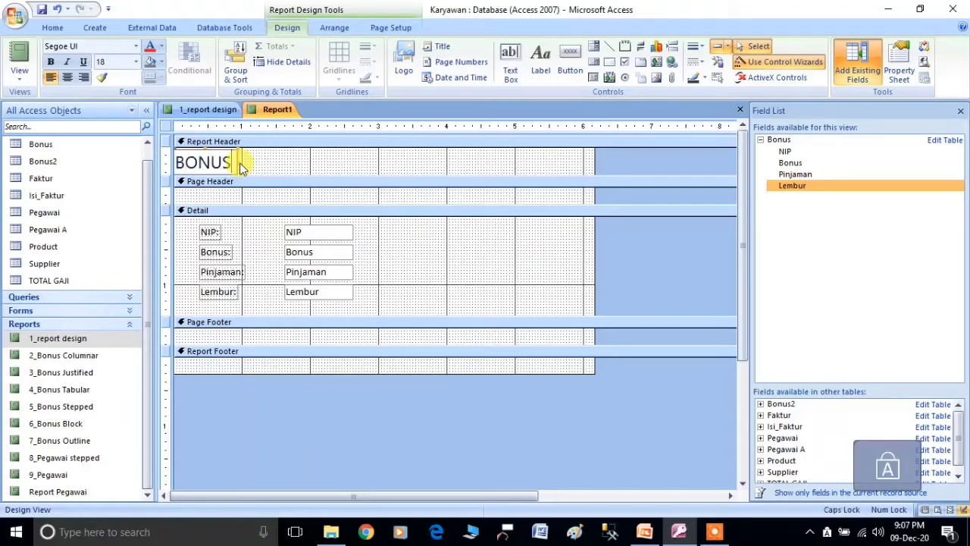
click(263, 168)
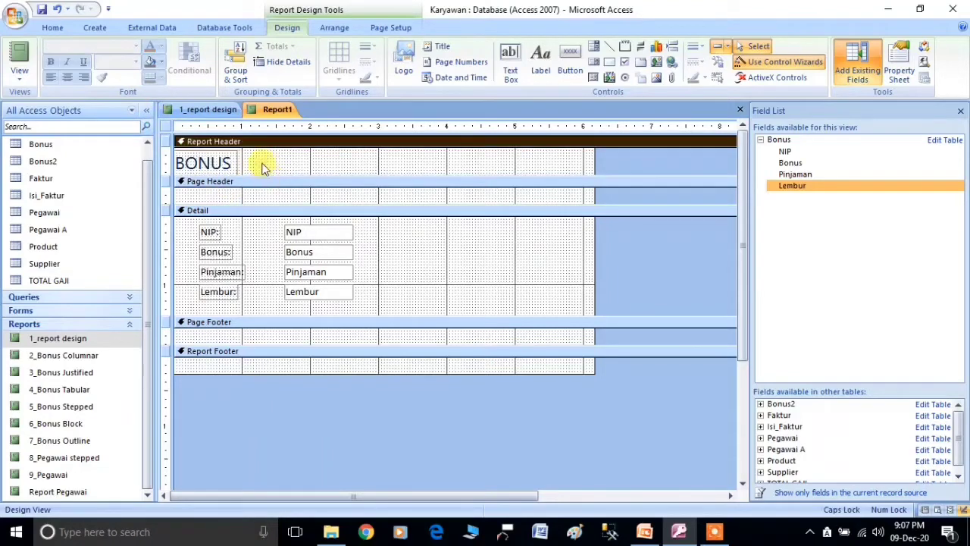
- Show the titled report in Report View and look through its records
right_click(263, 110)
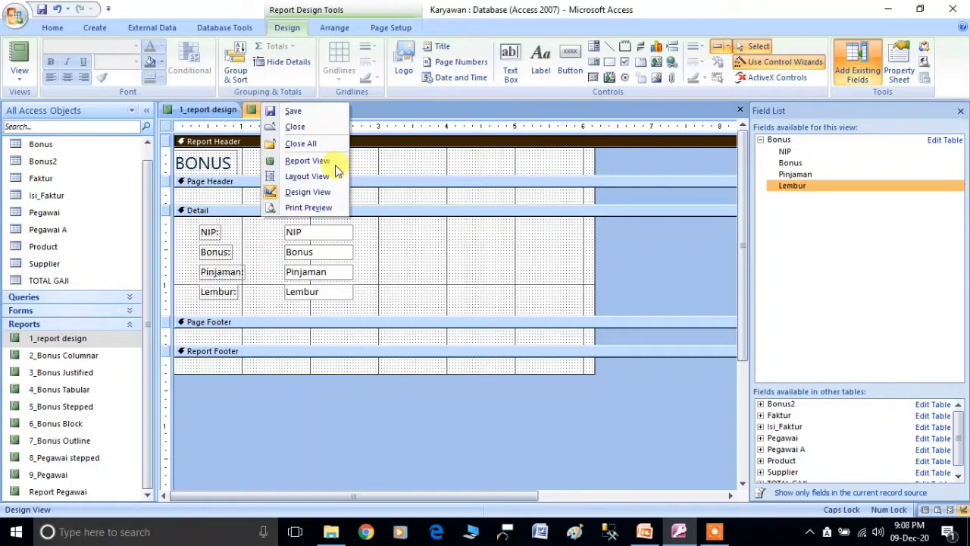
click(307, 160)
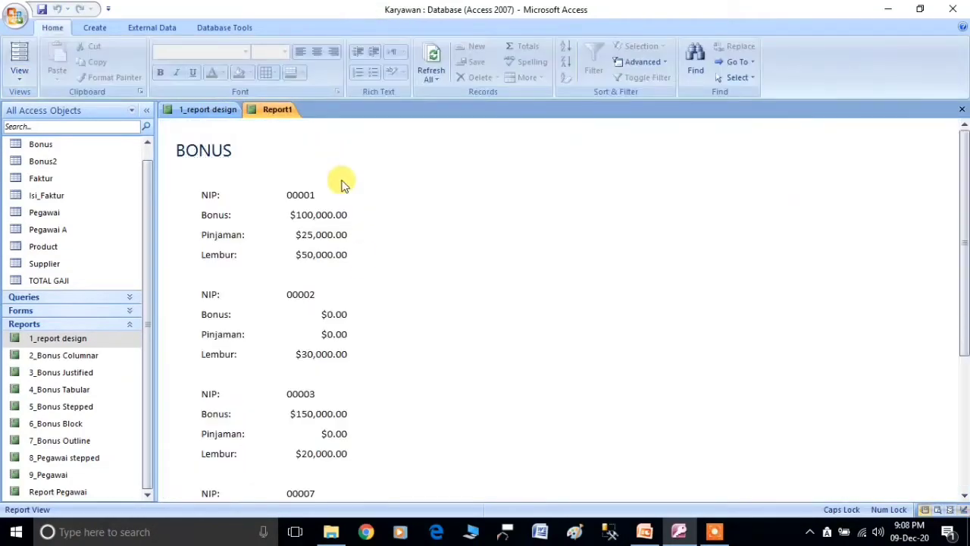
scroll(357, 227, down, 5)
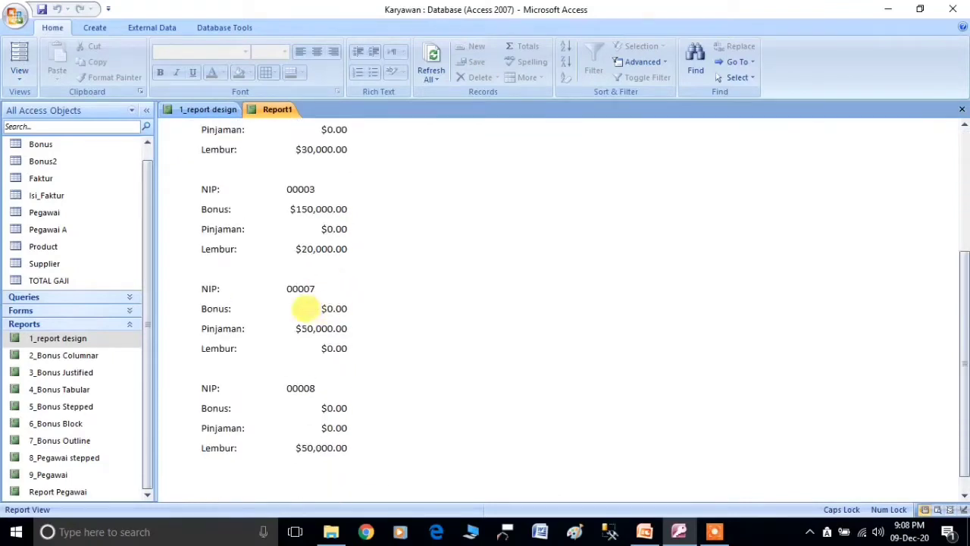
scroll(318, 308, up, 5)
- Close the new report without saving its design, and close the 1_report design report
right_click(267, 114)
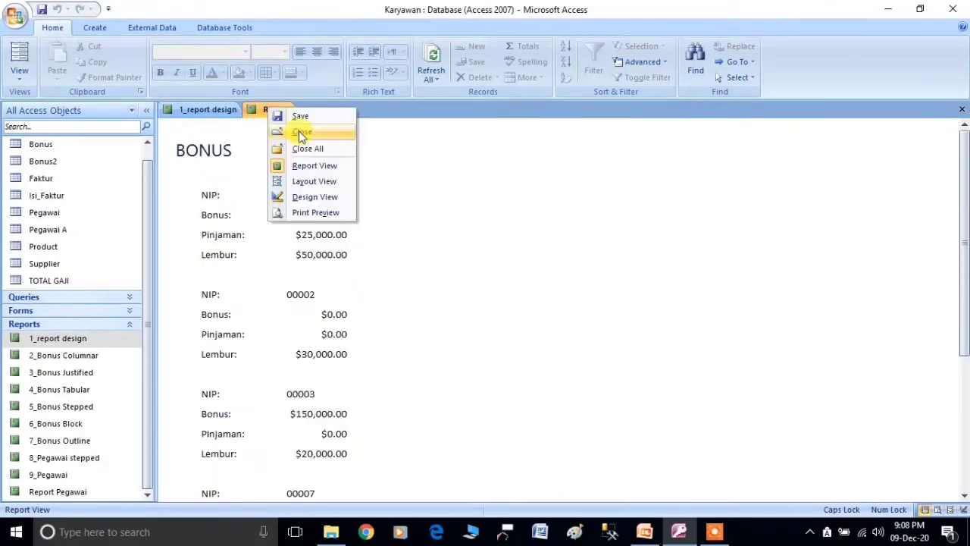
click(296, 144)
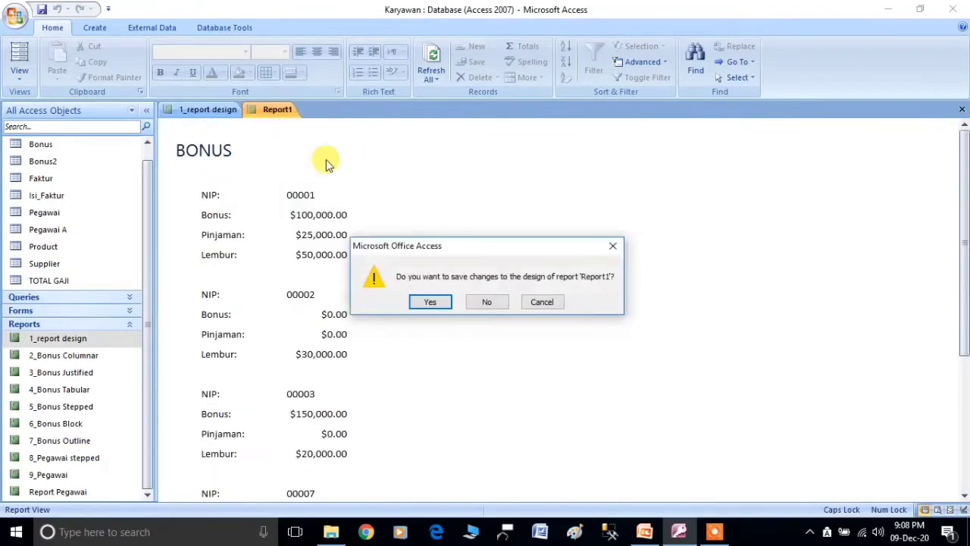
click(485, 302)
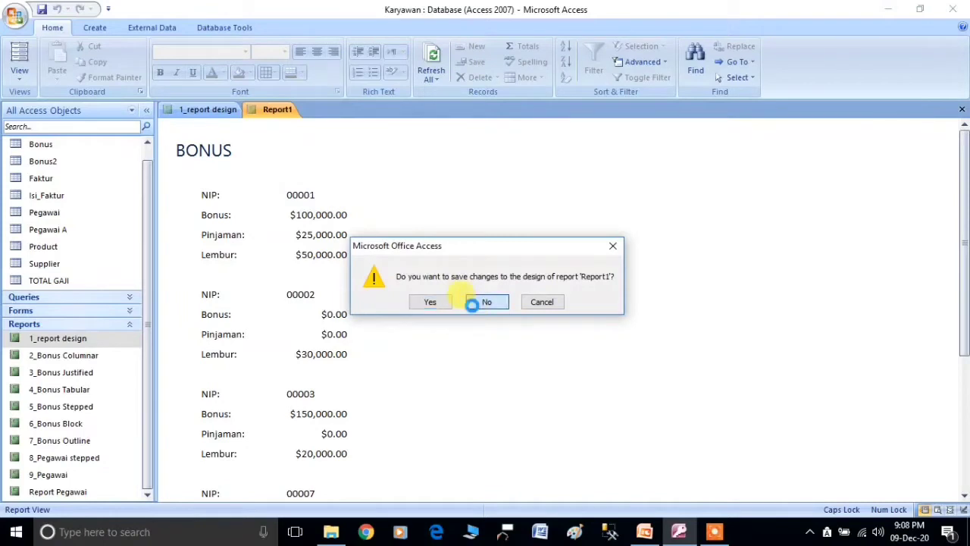
right_click(207, 112)
click(254, 135)
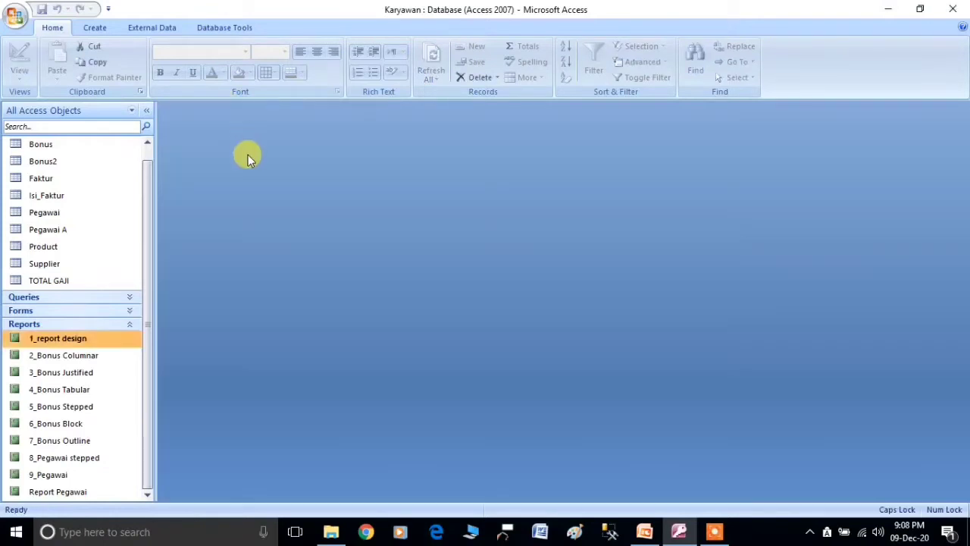
- Open the 2_Bonus Columnar report and examine its layout
click(91, 358)
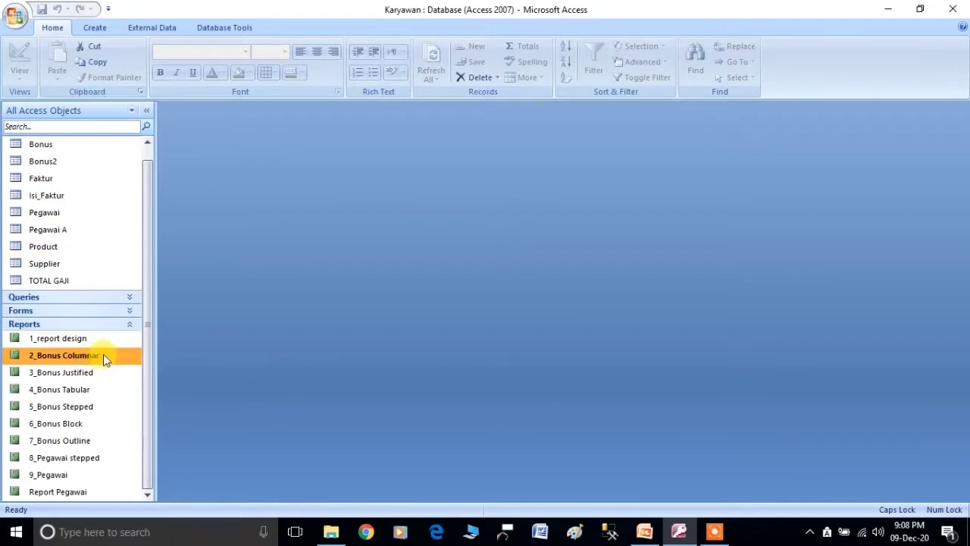
double_click(105, 356)
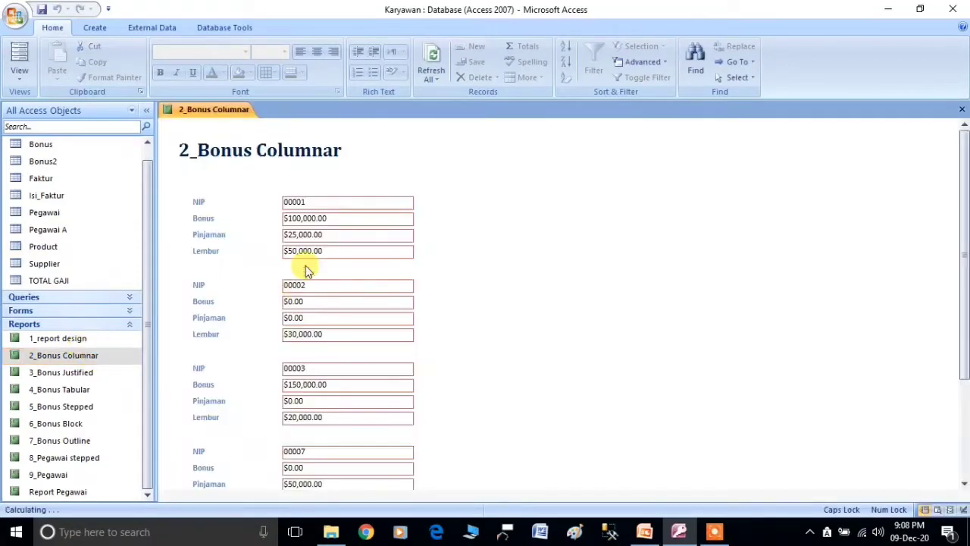
scroll(307, 271, down, 2)
scroll(295, 253, up, 2)
- Open the 3_Bonus Justified and 4_Bonus Tabular reports and compare their layouts with the 2_Bonus Columnar report
click(67, 372)
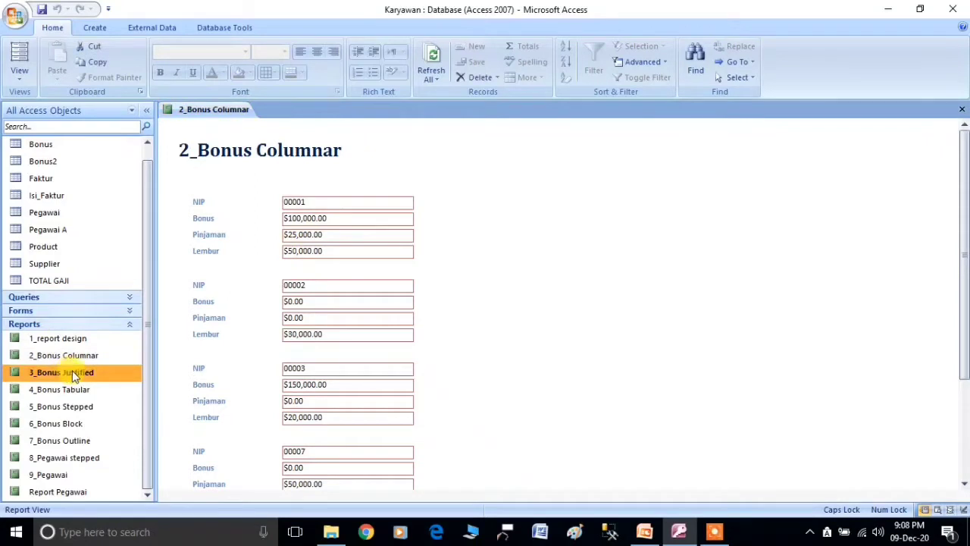
double_click(75, 374)
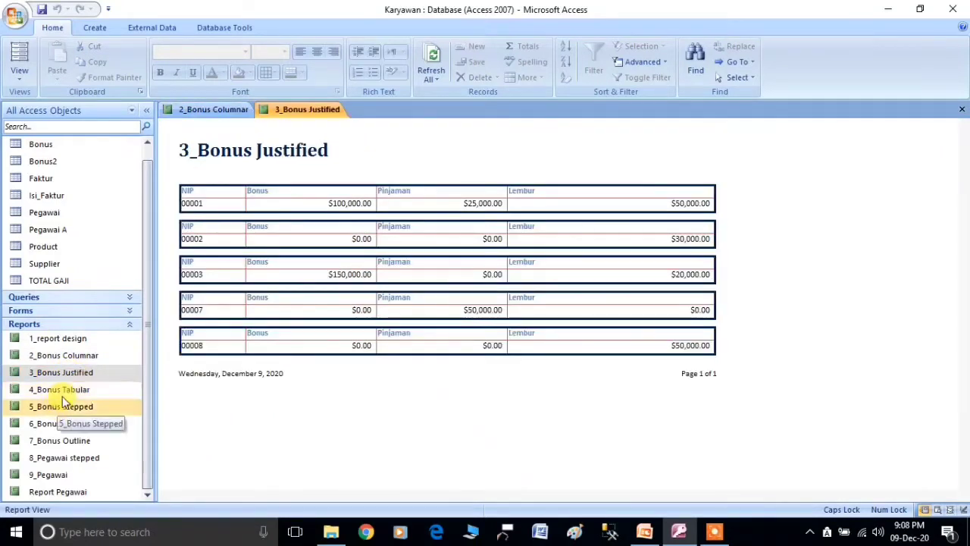
click(66, 394)
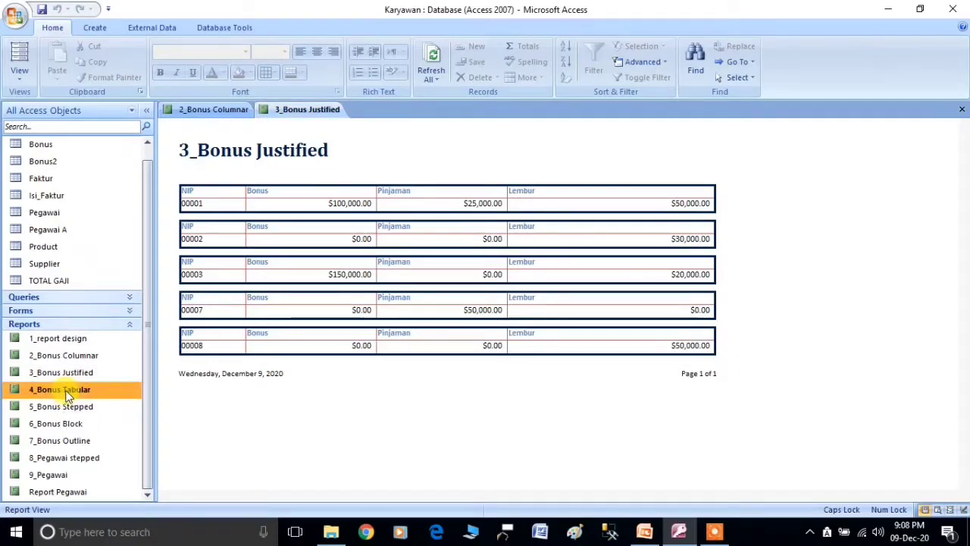
double_click(67, 393)
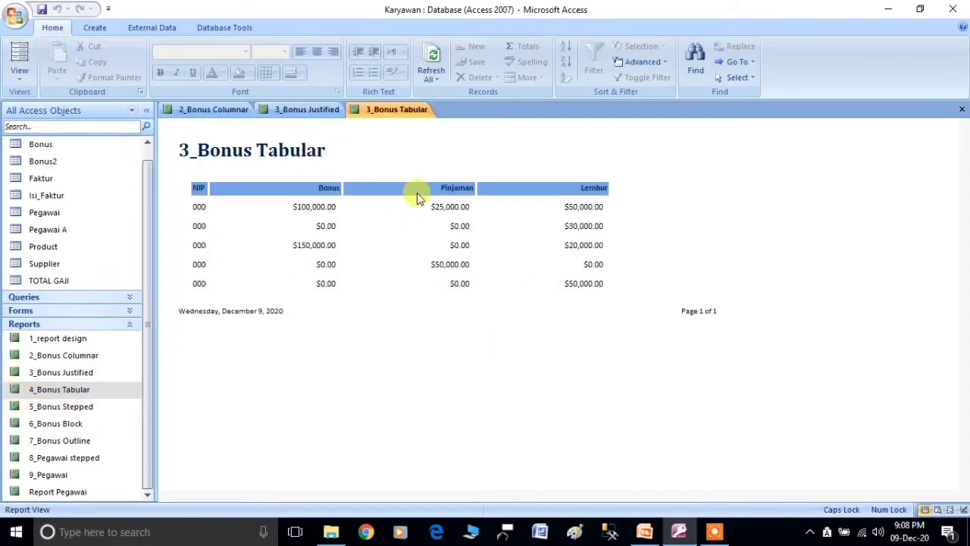
click(220, 109)
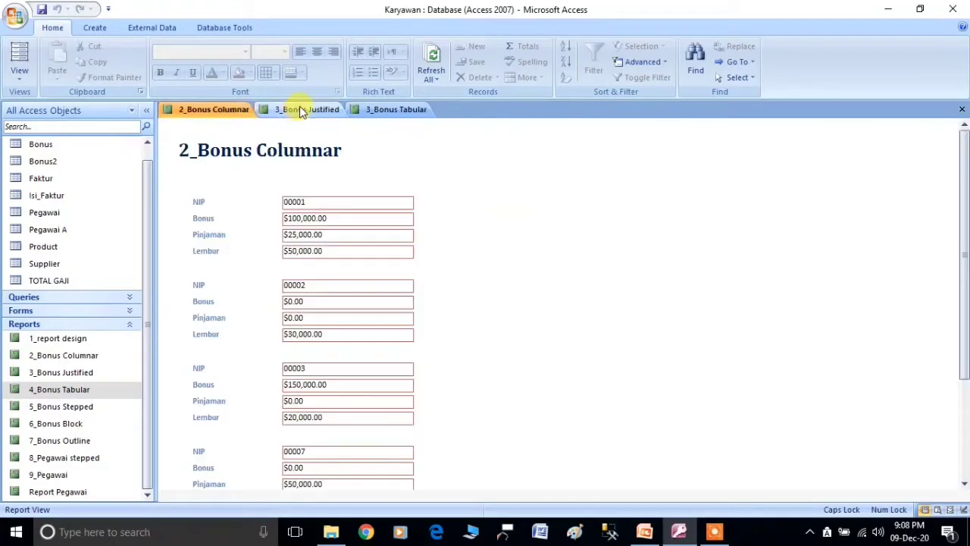
click(303, 110)
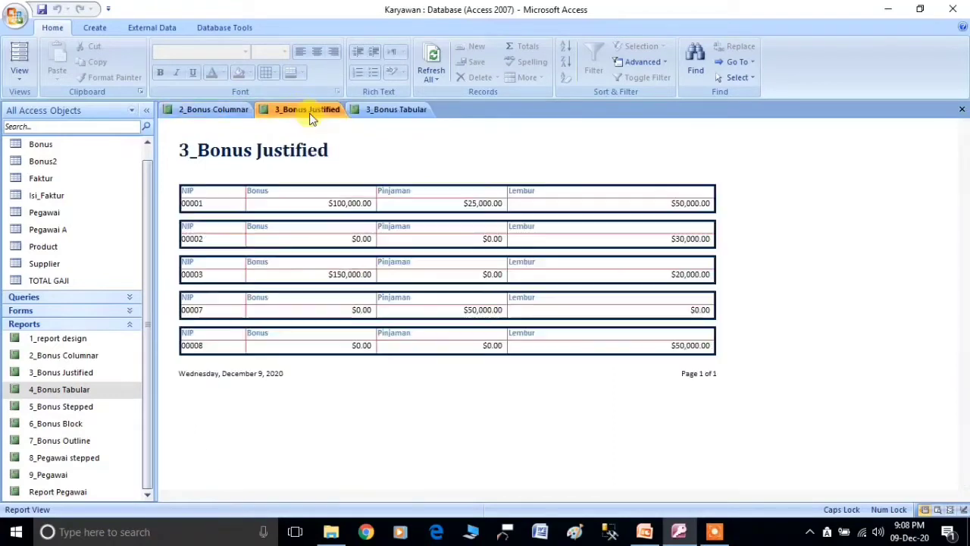
click(380, 109)
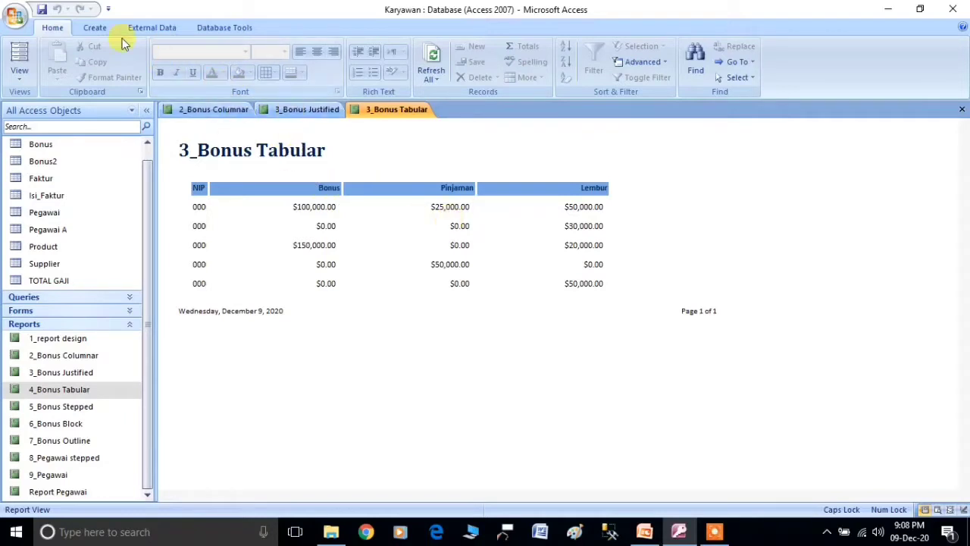
- Start a new report with the Report Wizard and include all fields of the Bonus table
click(96, 28)
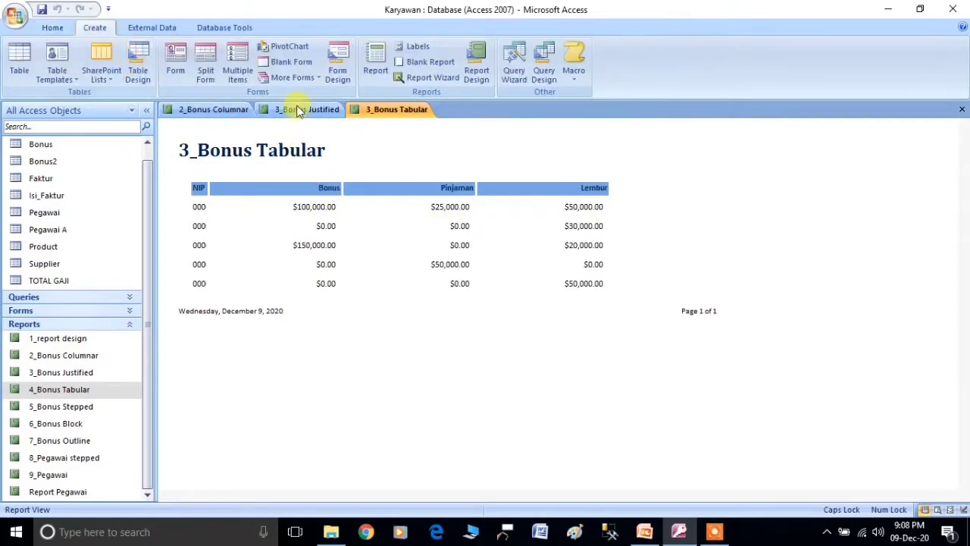
click(430, 79)
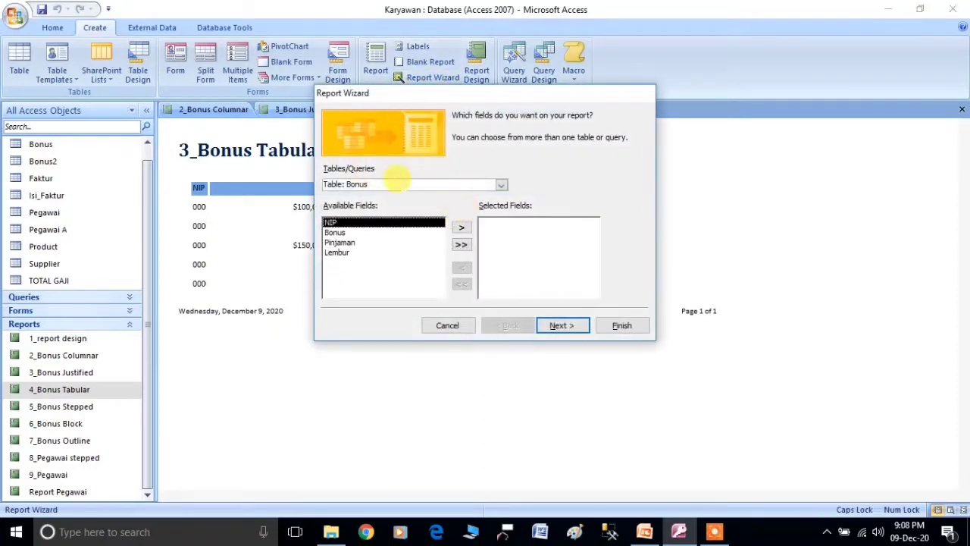
click(461, 245)
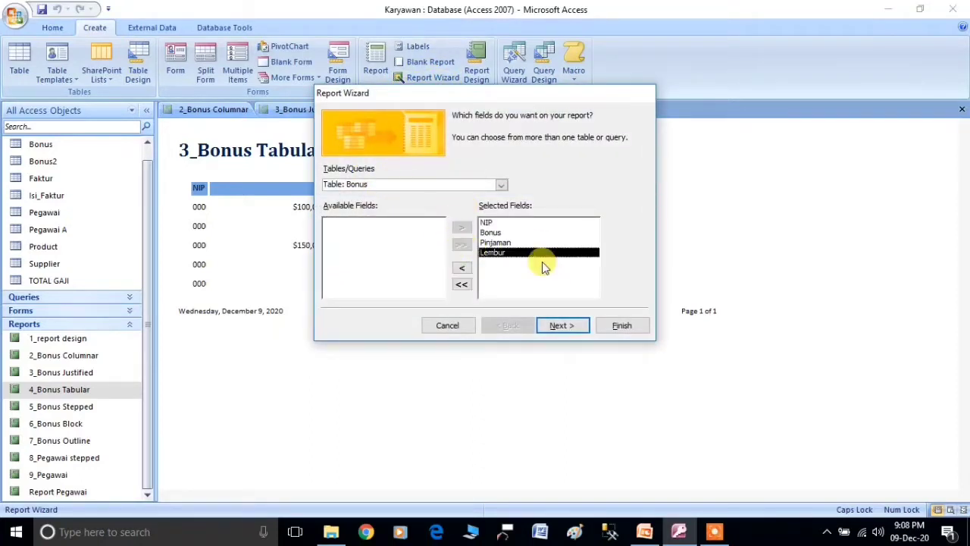
click(560, 325)
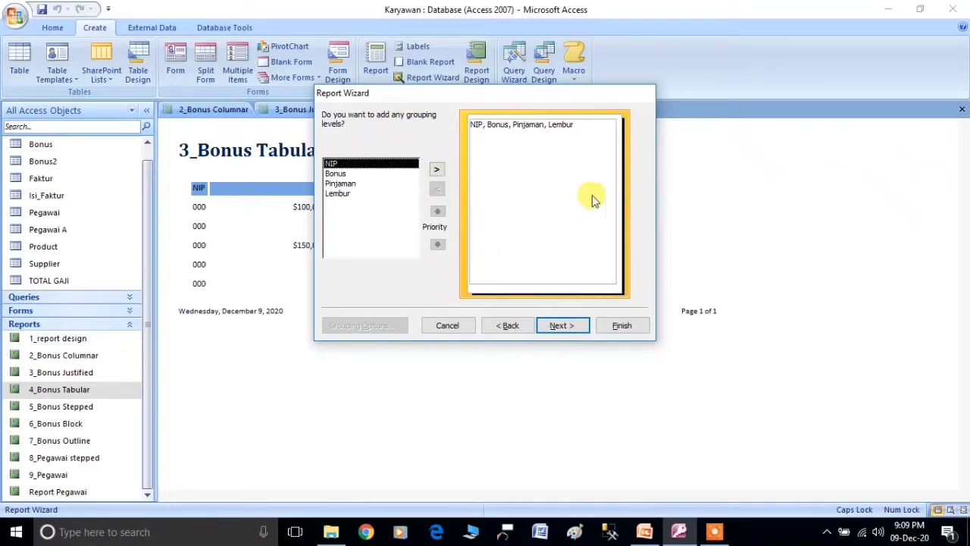
- Continue through the Report Wizard without adding grouping levels or a sort order
drag(563, 98, 670, 112)
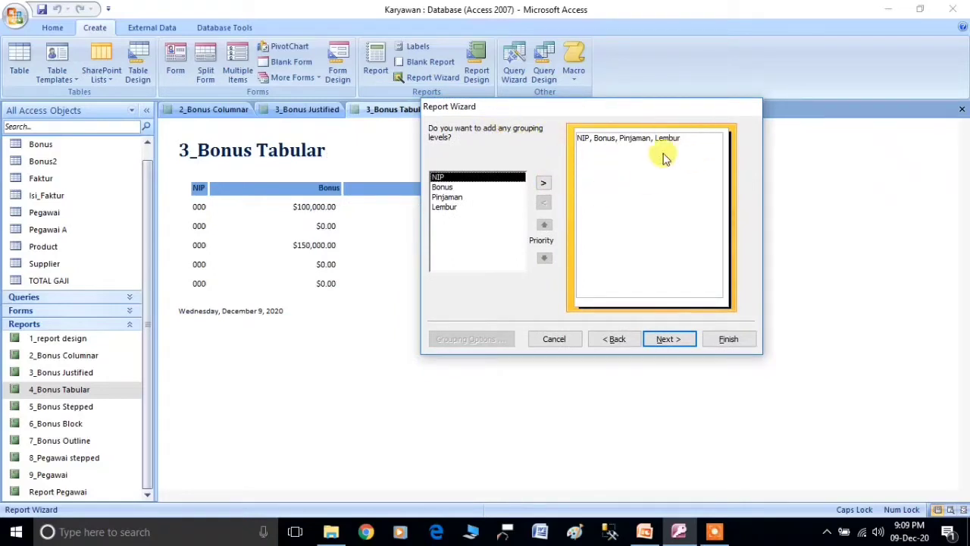
click(669, 338)
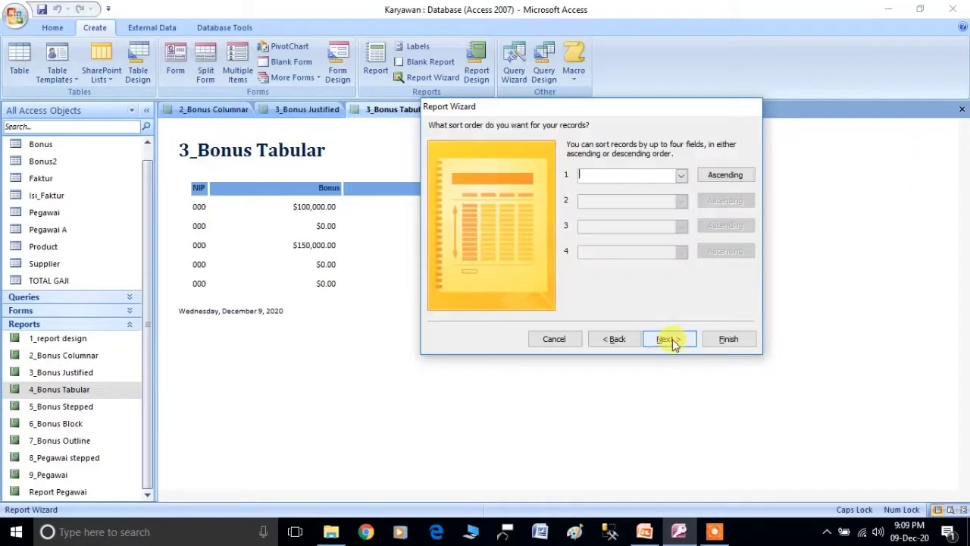
click(681, 176)
click(681, 178)
click(666, 343)
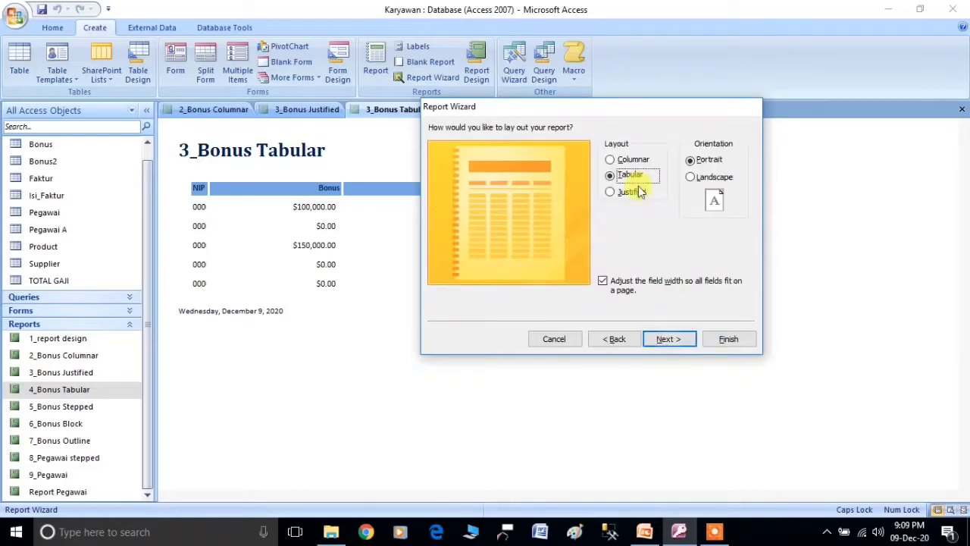
- Try out the report layout options, choose Columnar with Landscape orientation, and keep the Northwind style
click(613, 162)
click(616, 176)
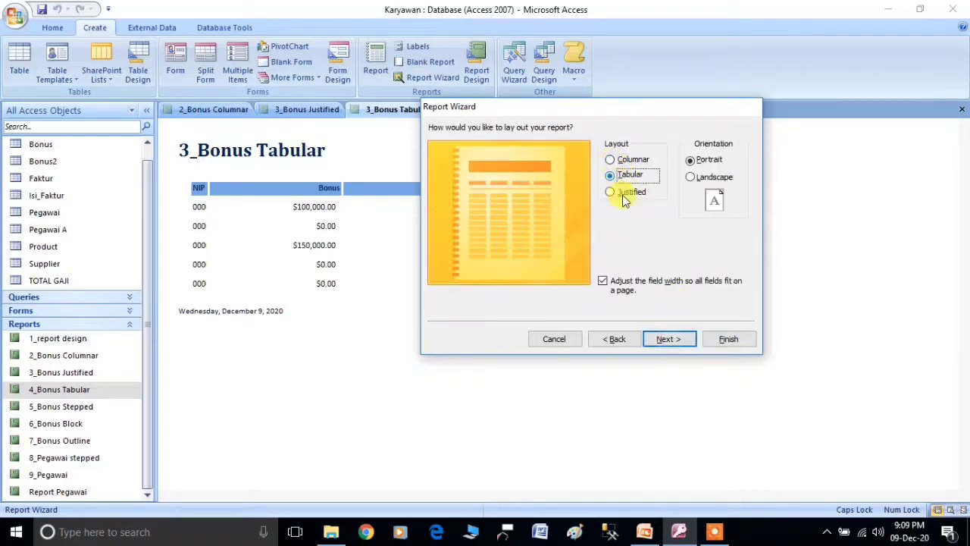
click(620, 193)
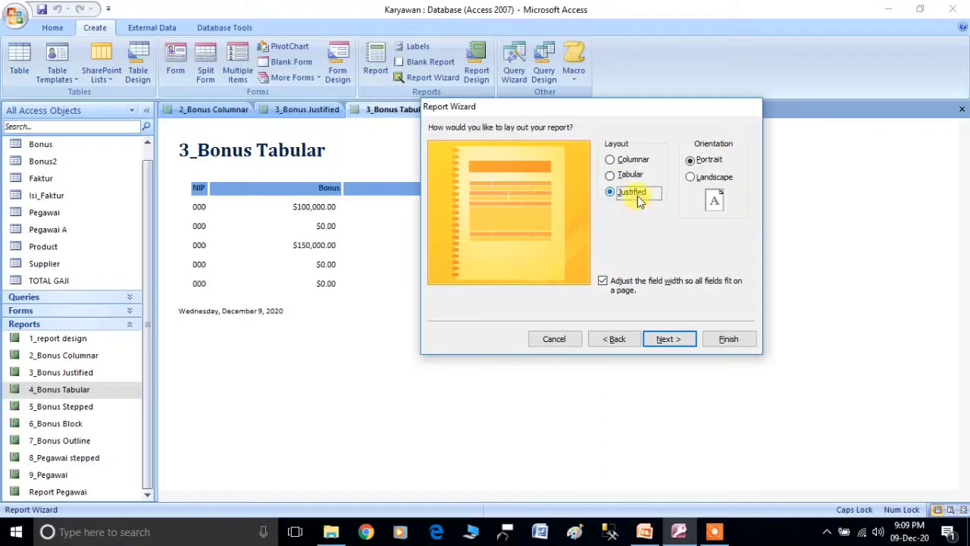
click(617, 161)
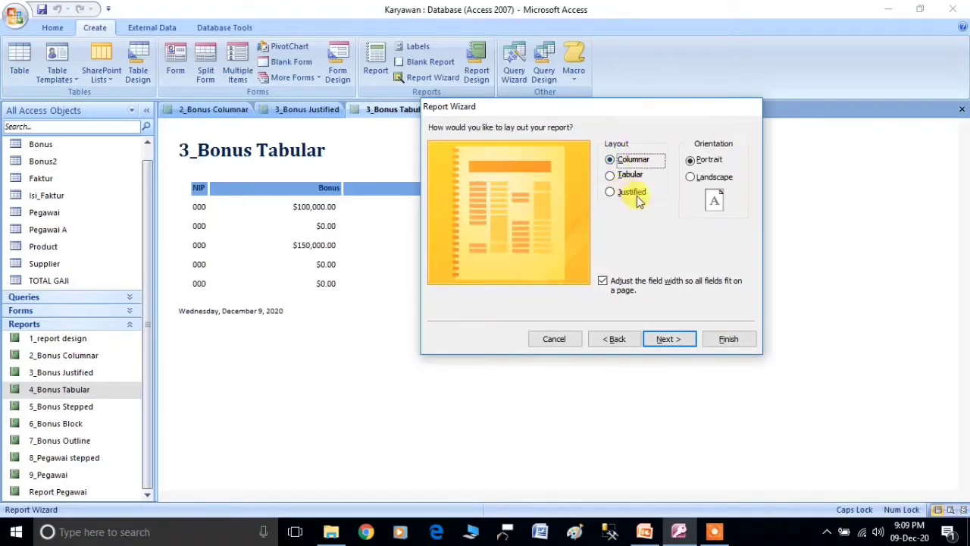
click(689, 161)
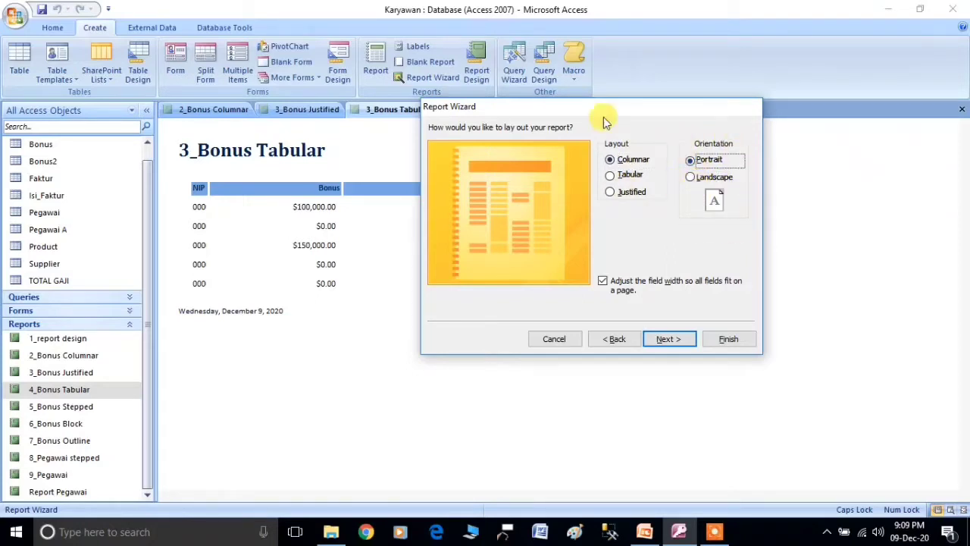
drag(602, 114, 755, 128)
click(845, 259)
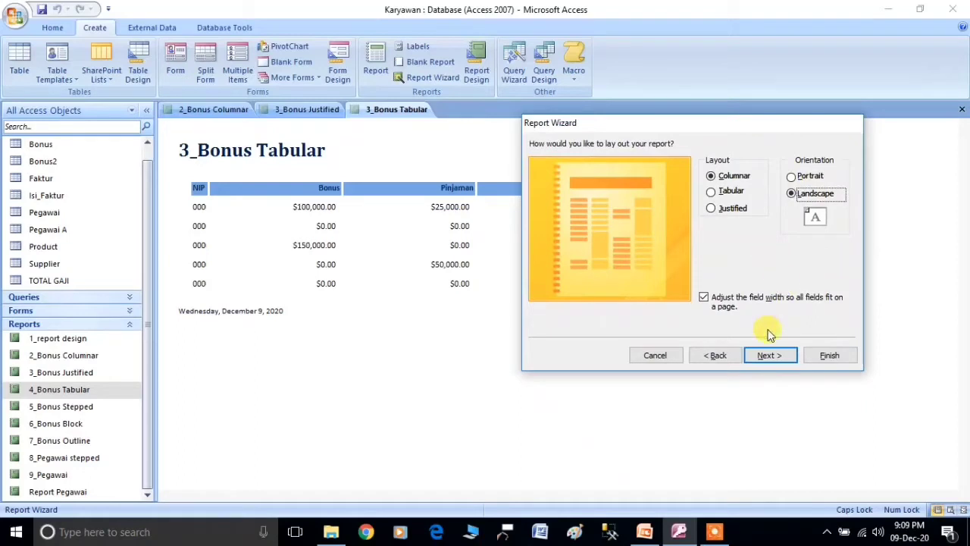
click(766, 355)
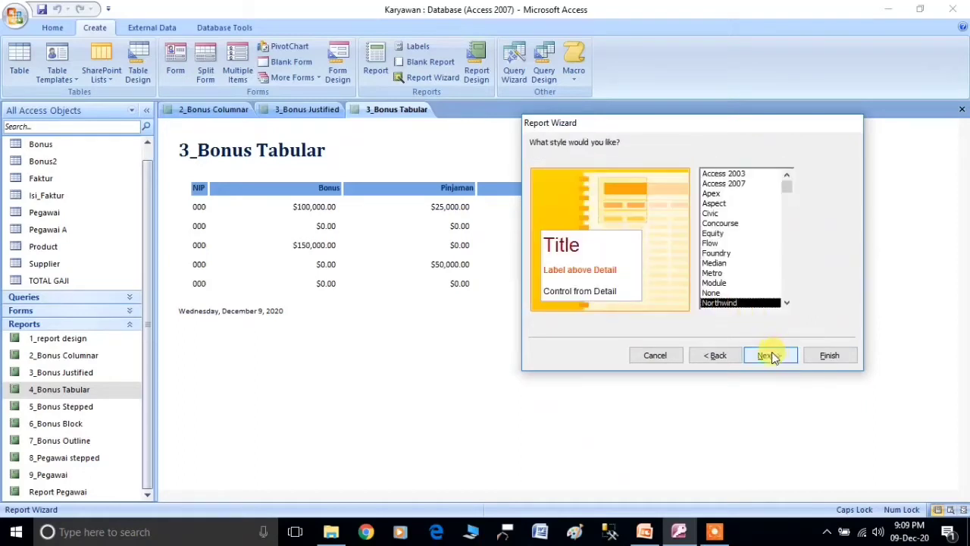
click(768, 355)
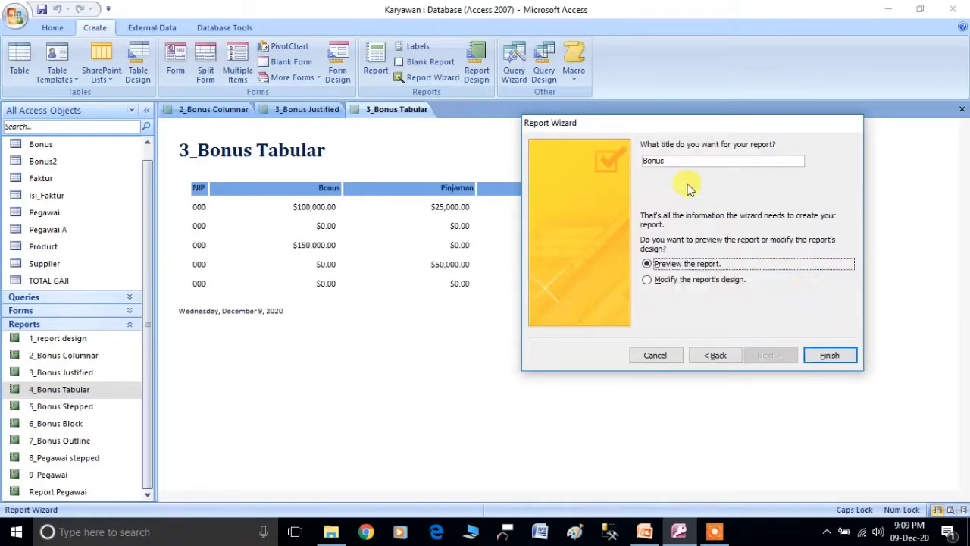
- Title the report 2_Bonus columnar 2 and finish the wizard with the report preview
click(653, 160)
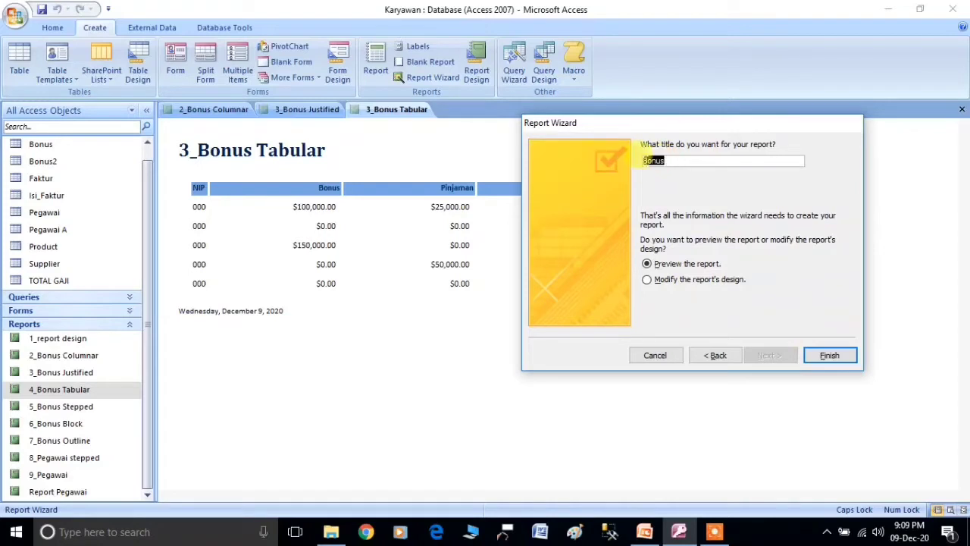
click(677, 159)
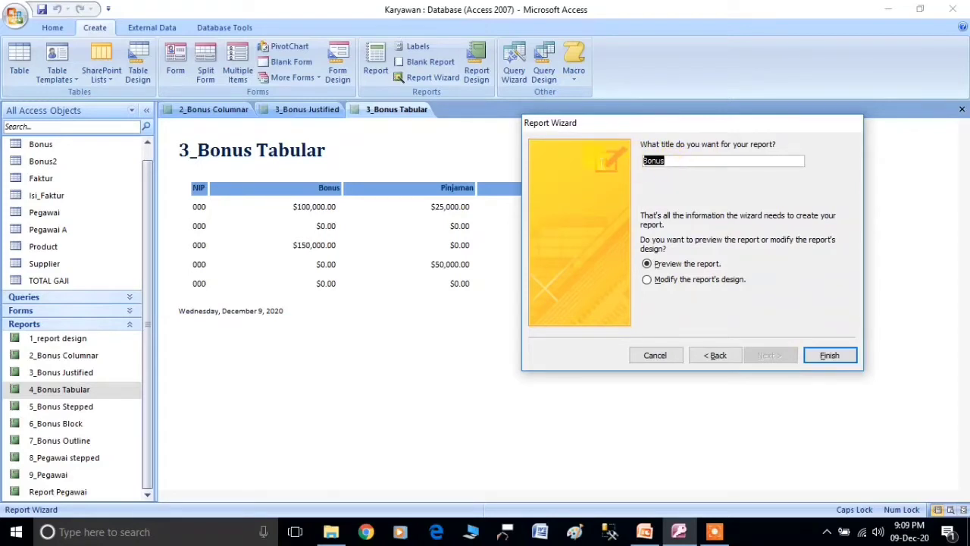
key(BackSpace)
text(2)
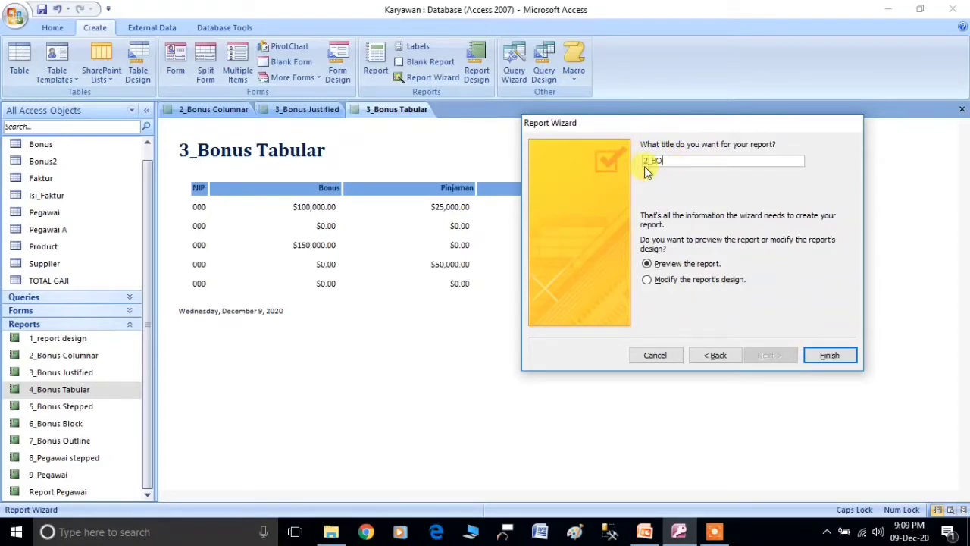
text(_B)
key(Caps_Lock)
text(onus)
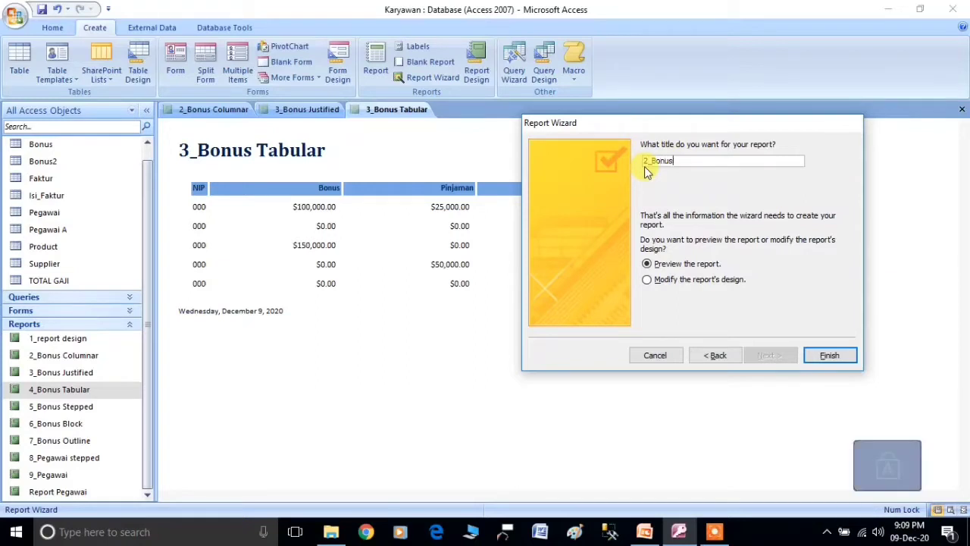
text( columnar 2)
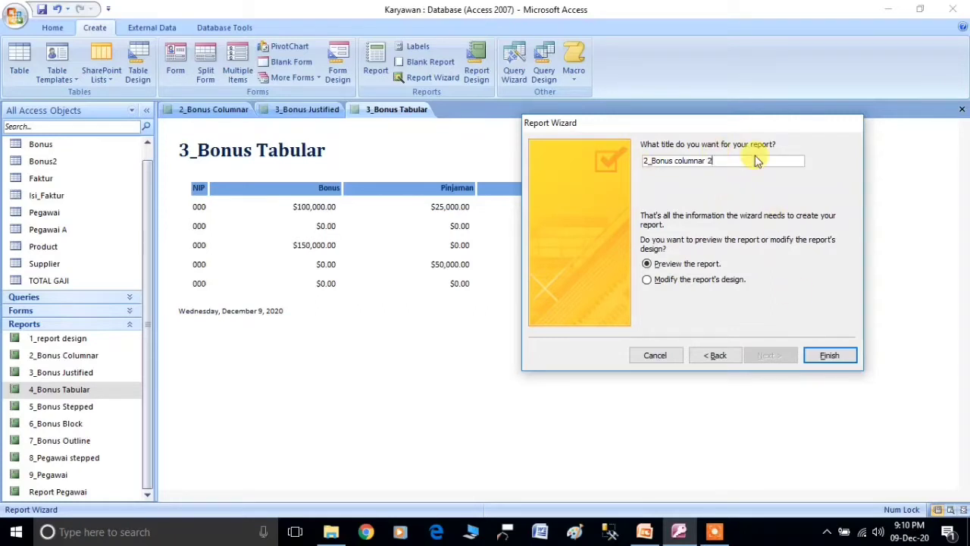
click(831, 356)
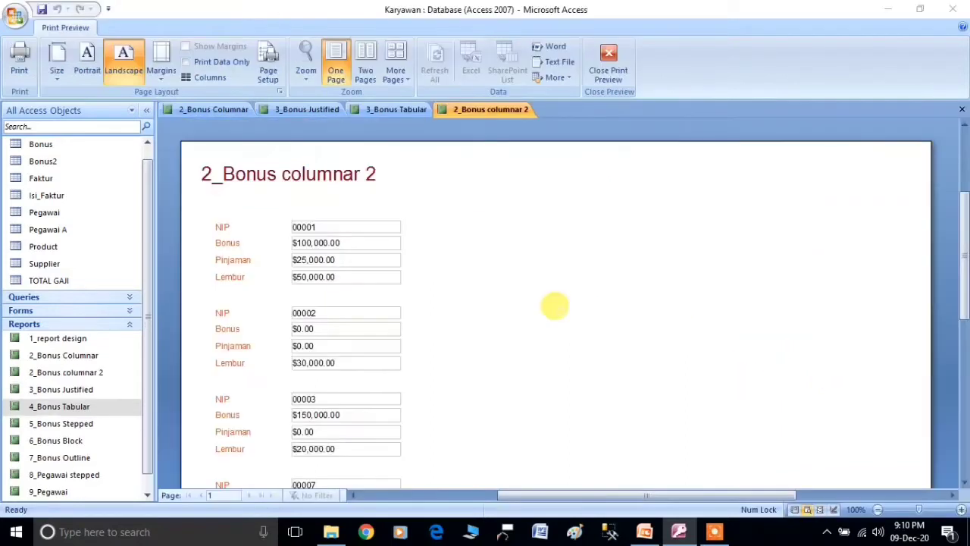
- Look through the 2_Bonus columnar 2 preview and compare its layout and style with the 2_Bonus Columnar report
scroll(379, 256, down, 5)
scroll(378, 280, down, 4)
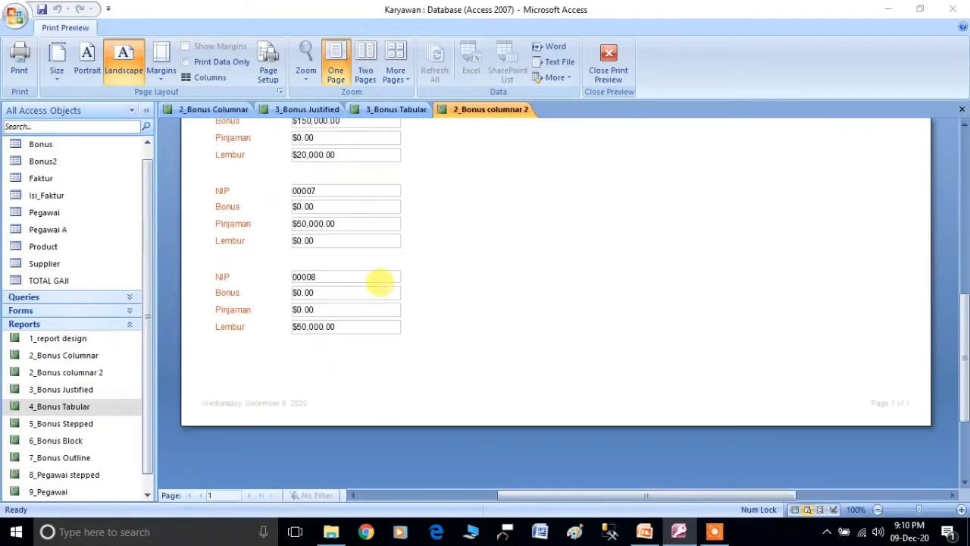
scroll(346, 245, up, 5)
click(195, 110)
scroll(288, 214, down, 3)
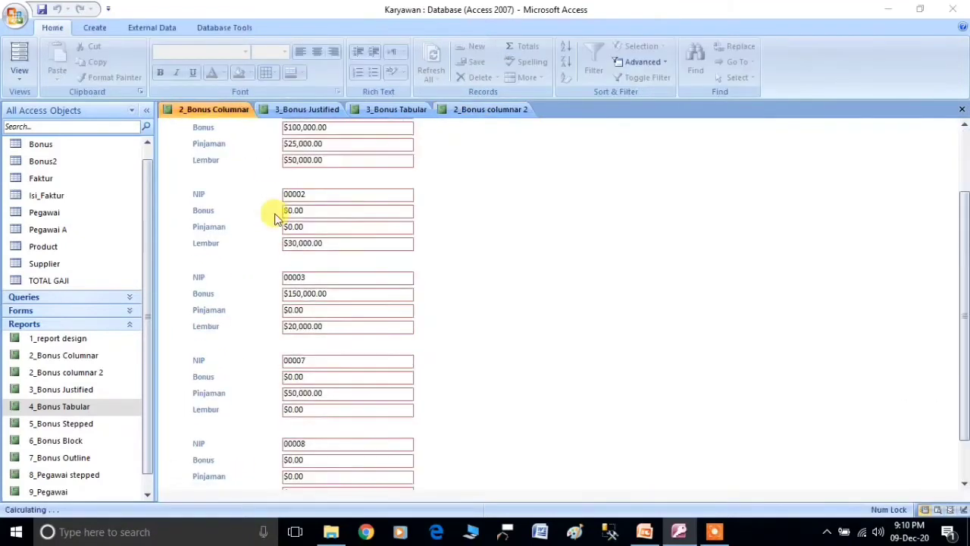
scroll(318, 194, up, 3)
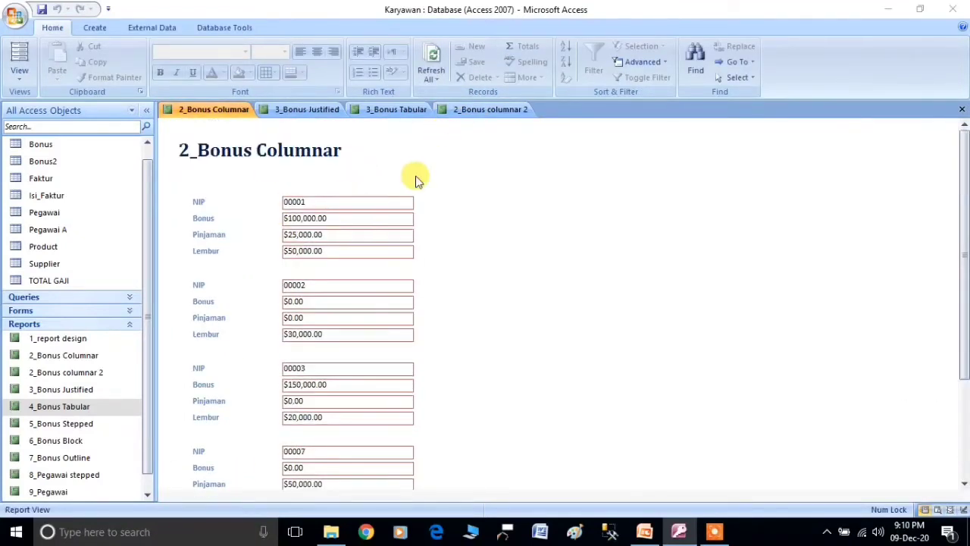
click(491, 109)
scroll(350, 193, up, 1)
scroll(347, 197, up, 1)
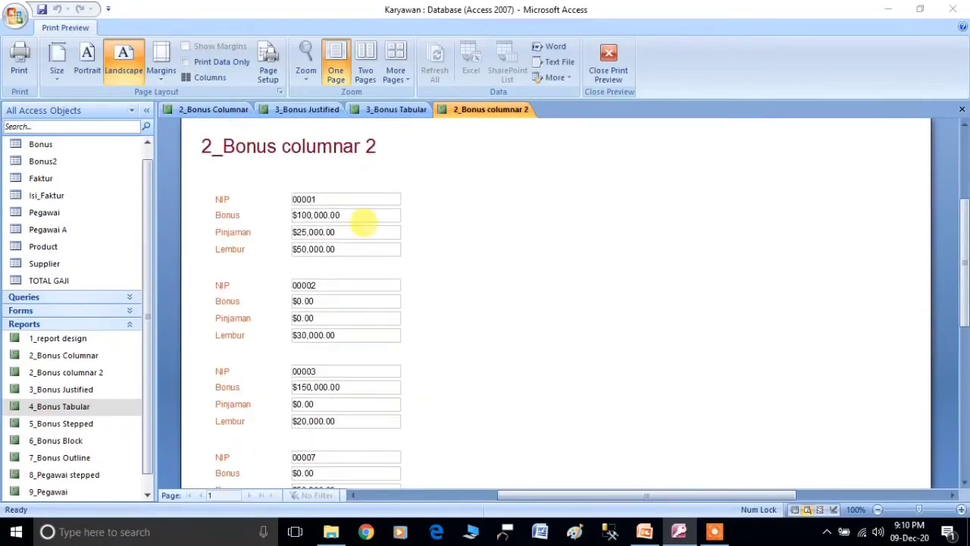
- Show the 2_Bonus columnar 2 report in Design View and examine the field controls in its Detail section
right_click(485, 111)
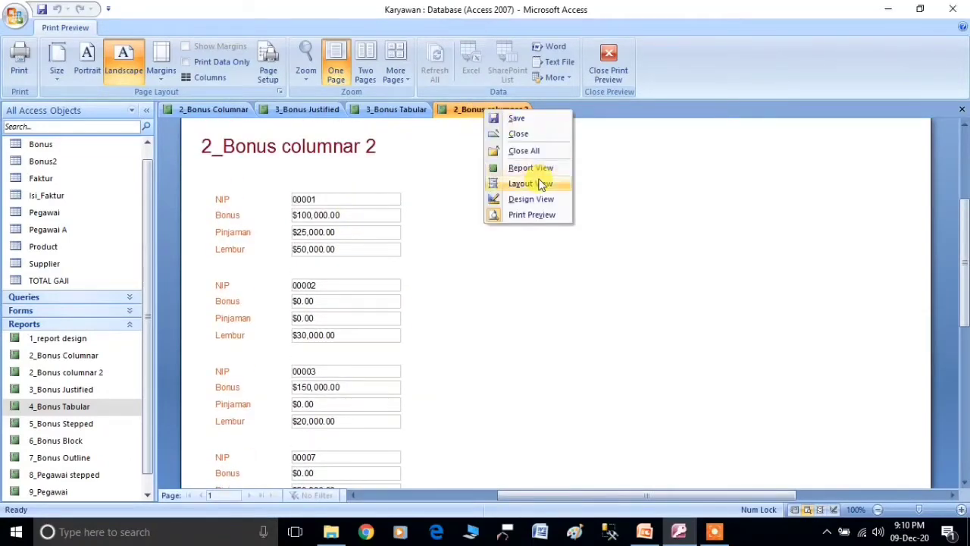
click(523, 199)
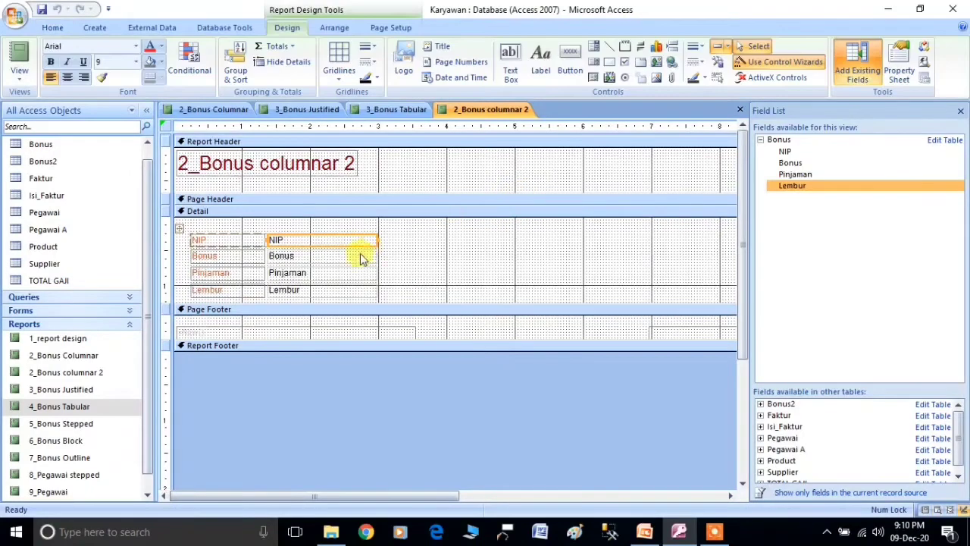
click(453, 281)
click(359, 240)
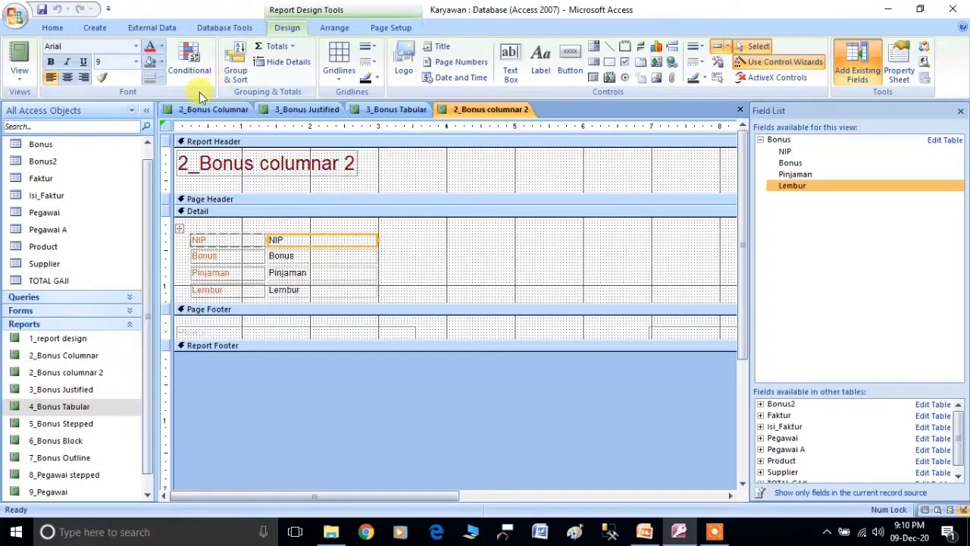
- Close the 2_Bonus columnar 2 report and permanently delete it from the database
right_click(472, 111)
right_click(472, 112)
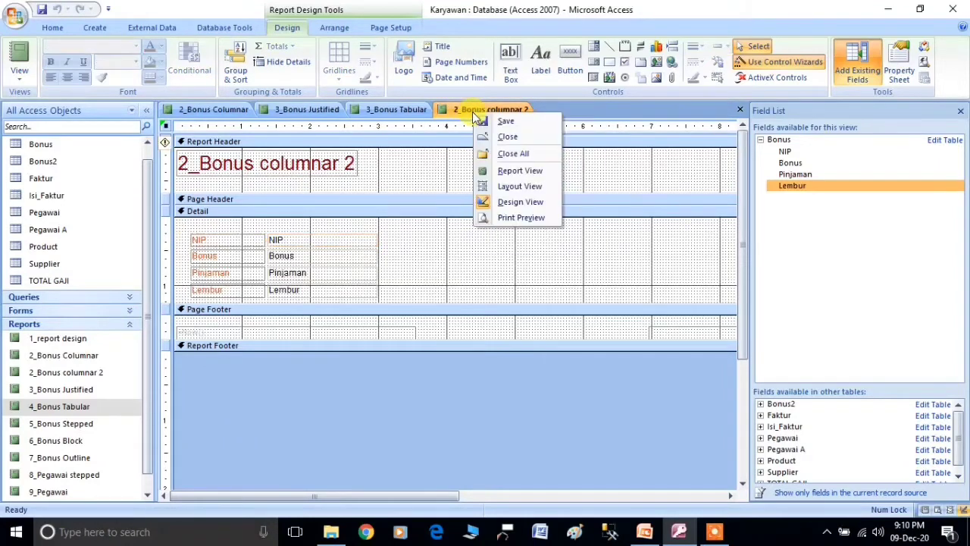
click(513, 136)
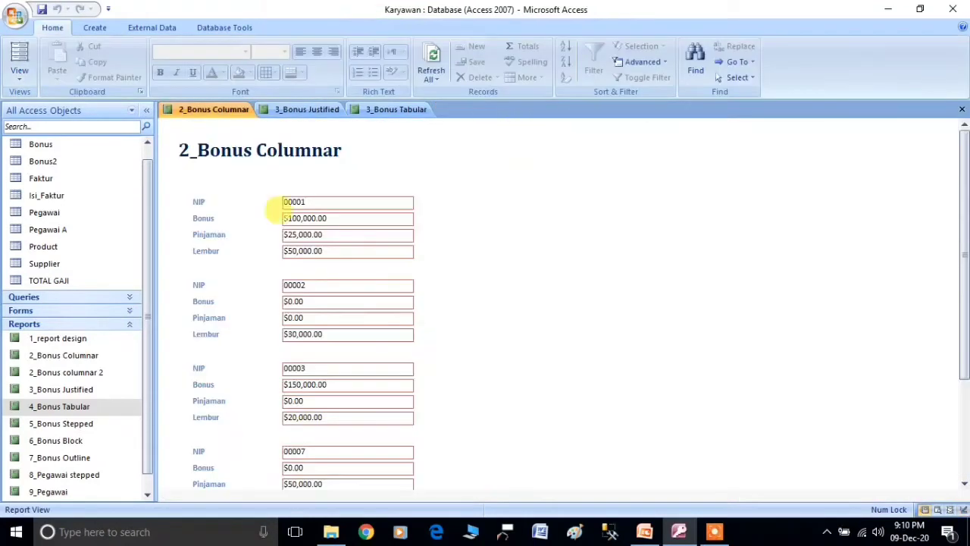
right_click(67, 372)
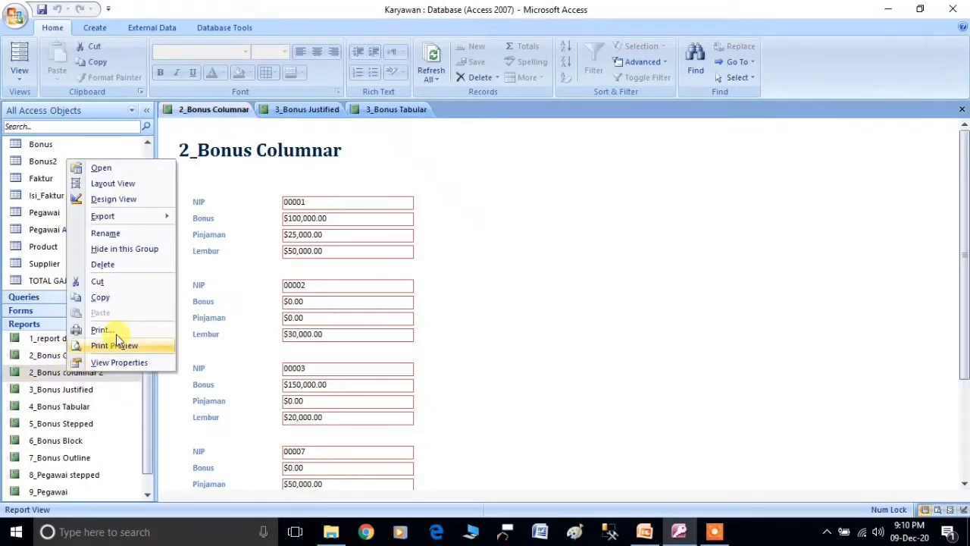
click(102, 264)
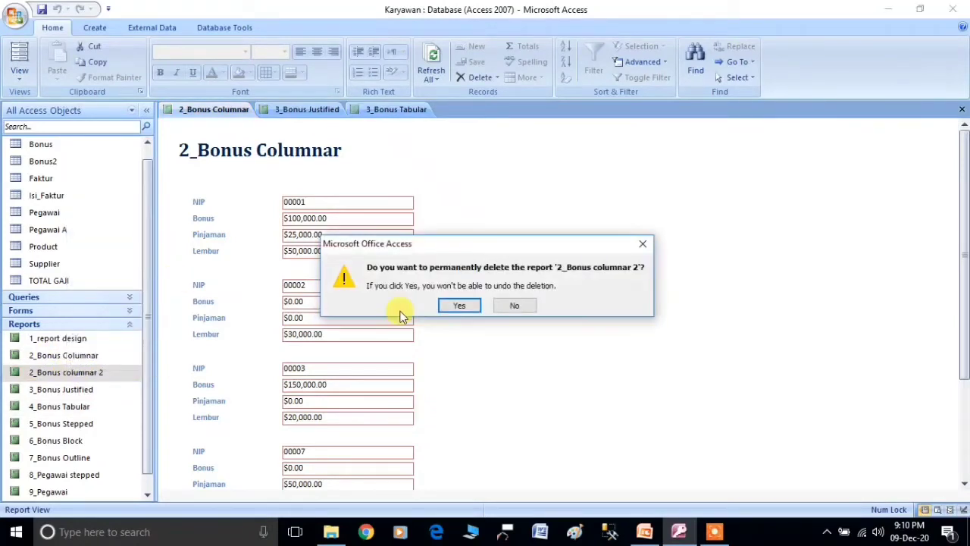
click(459, 305)
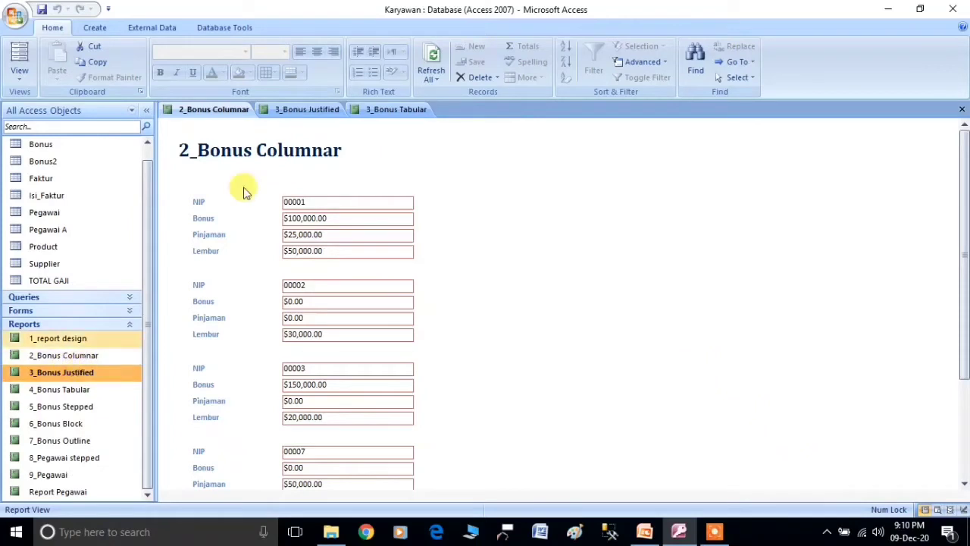
- Start a Report Wizard report based on the Bonus table and include all of its fields
click(290, 106)
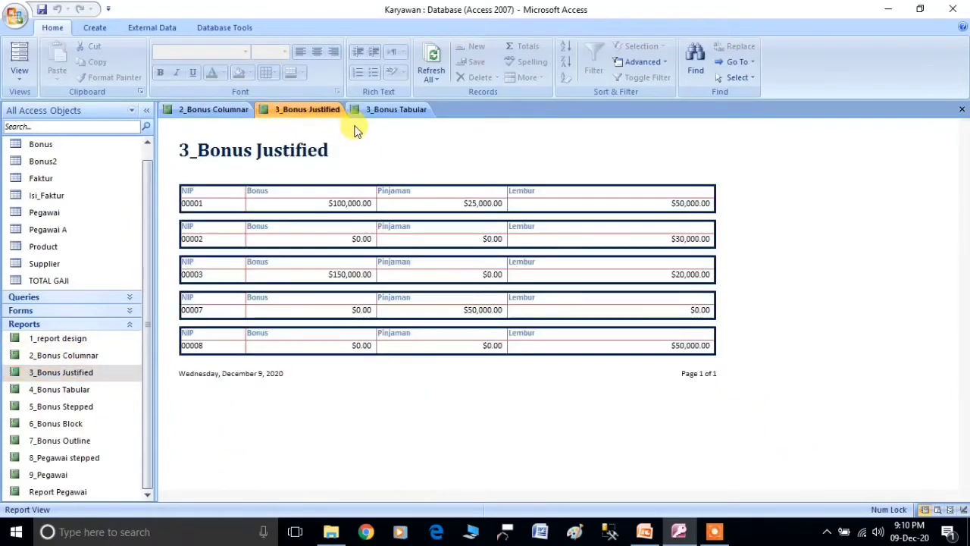
click(394, 109)
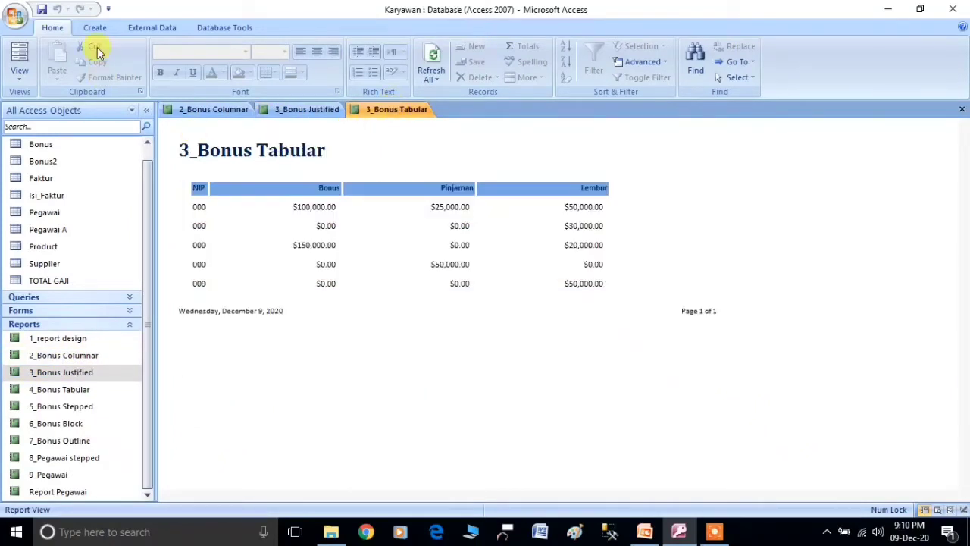
click(95, 27)
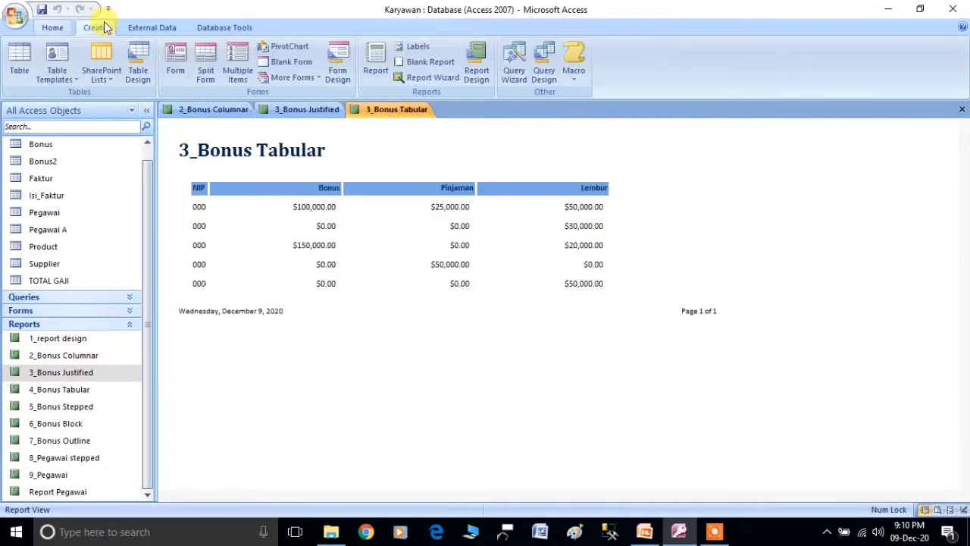
click(431, 78)
click(462, 244)
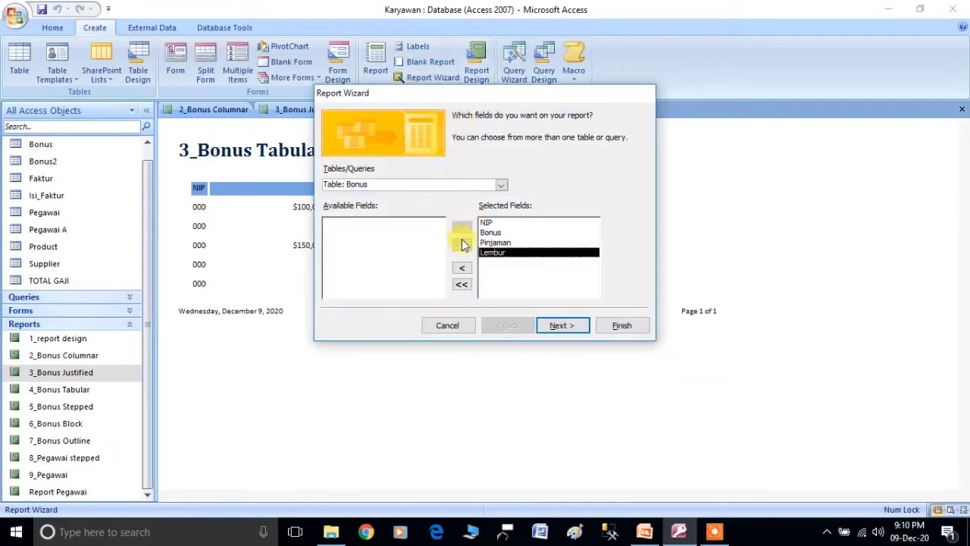
click(561, 324)
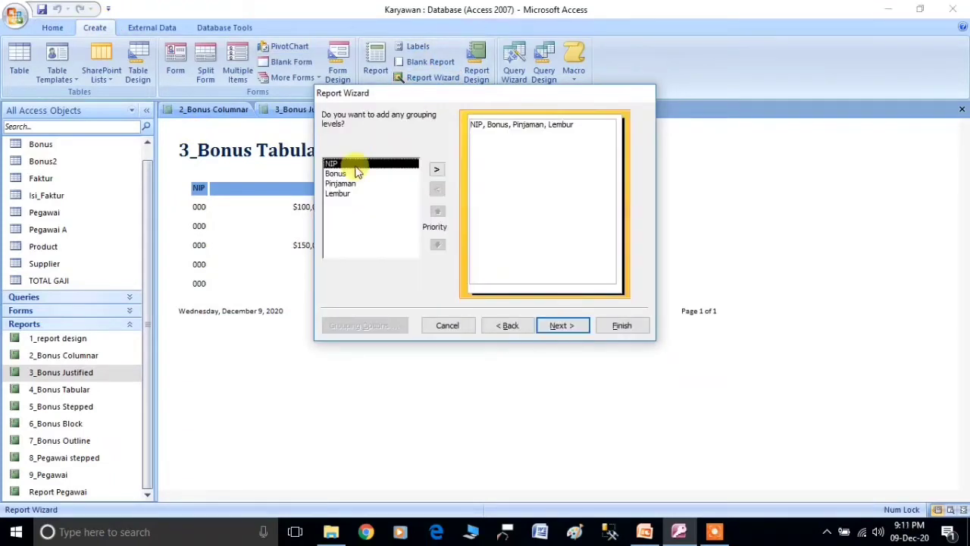
- Skip grouping and sorting, use the Tabular layout in Portrait orientation, and keep the Northwind style
click(560, 326)
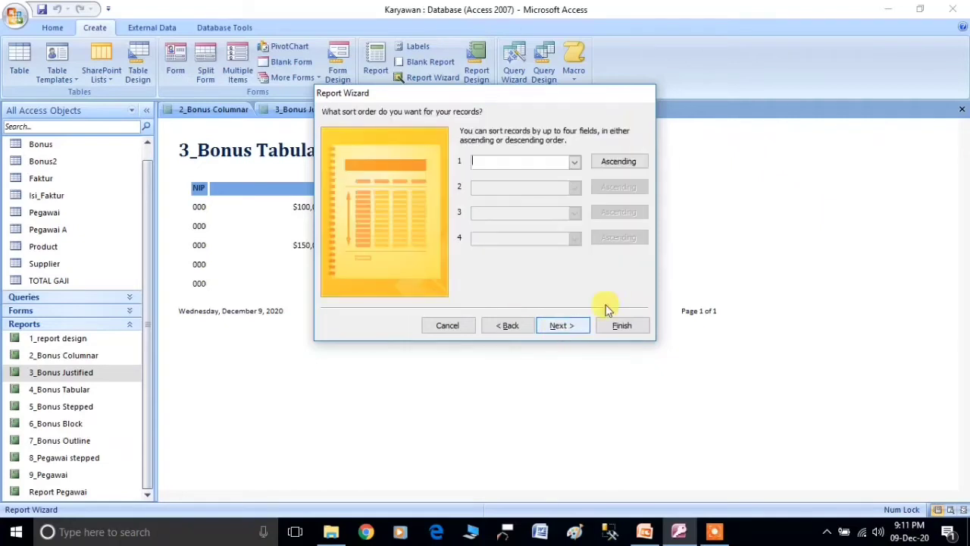
click(558, 324)
click(512, 171)
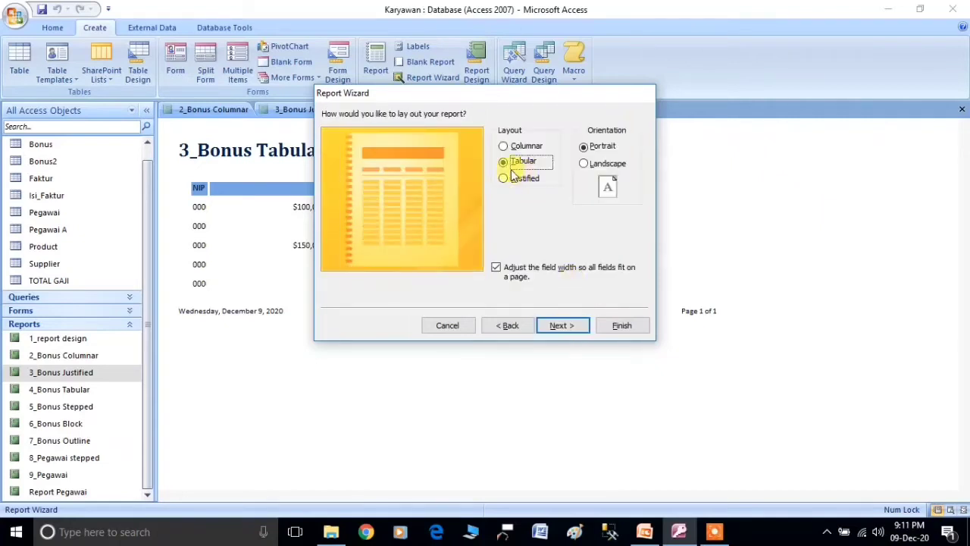
click(562, 328)
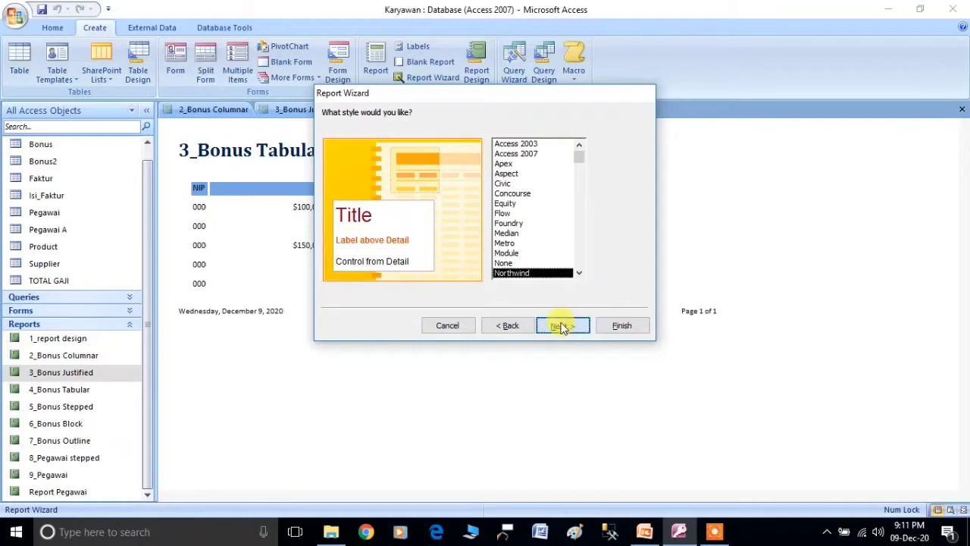
click(561, 328)
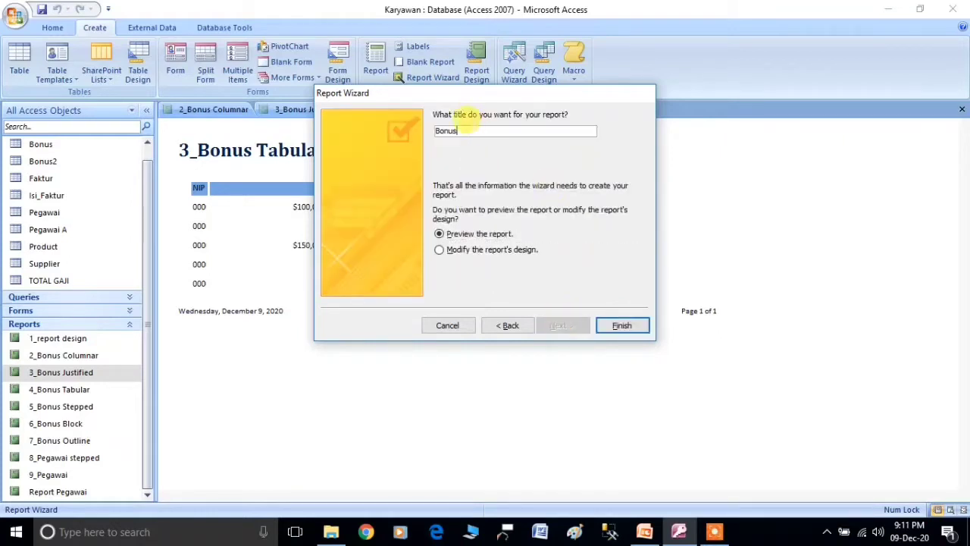
- Title the report 3_Bonus justified and try to finish the wizard with the report preview
double_click(462, 131)
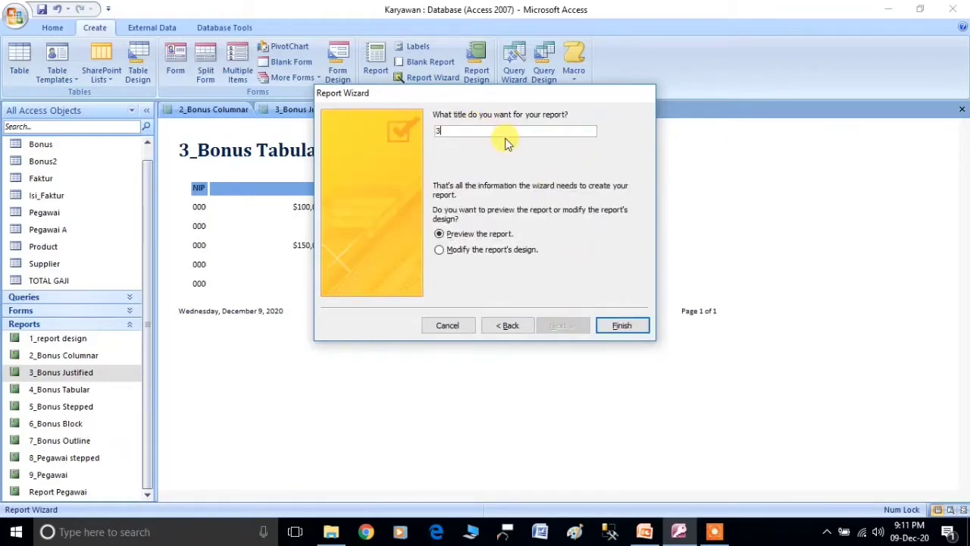
key(Caps_Lock)
key(Caps_Lock)
text(onus)
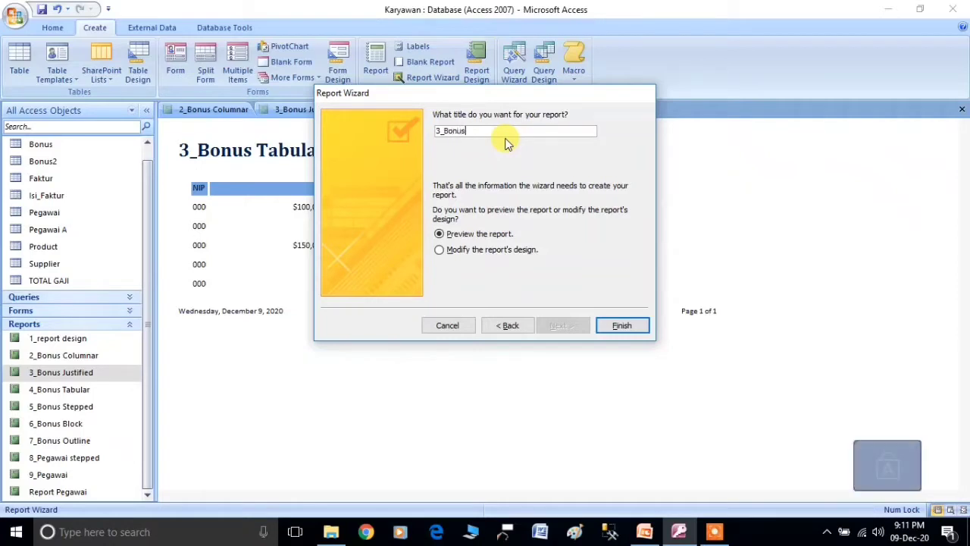
text( justified)
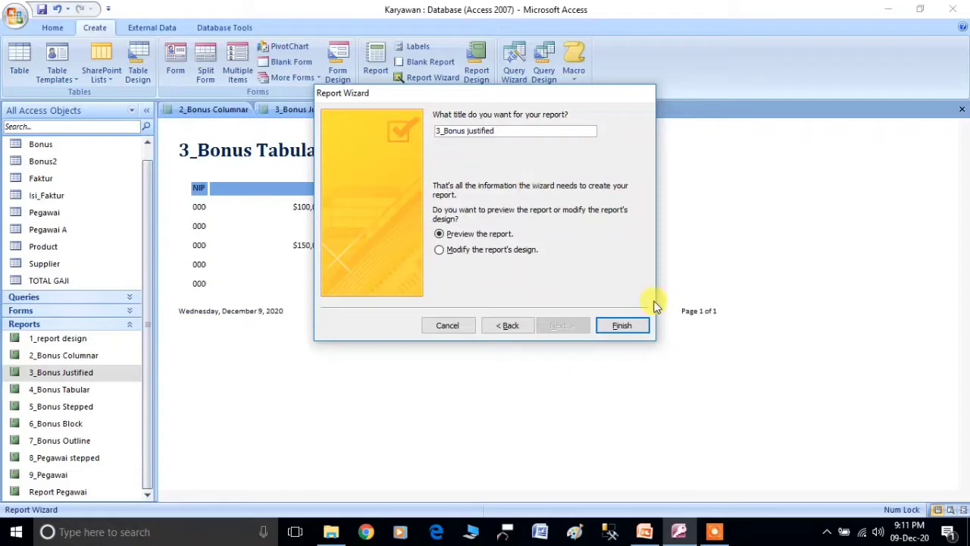
click(622, 326)
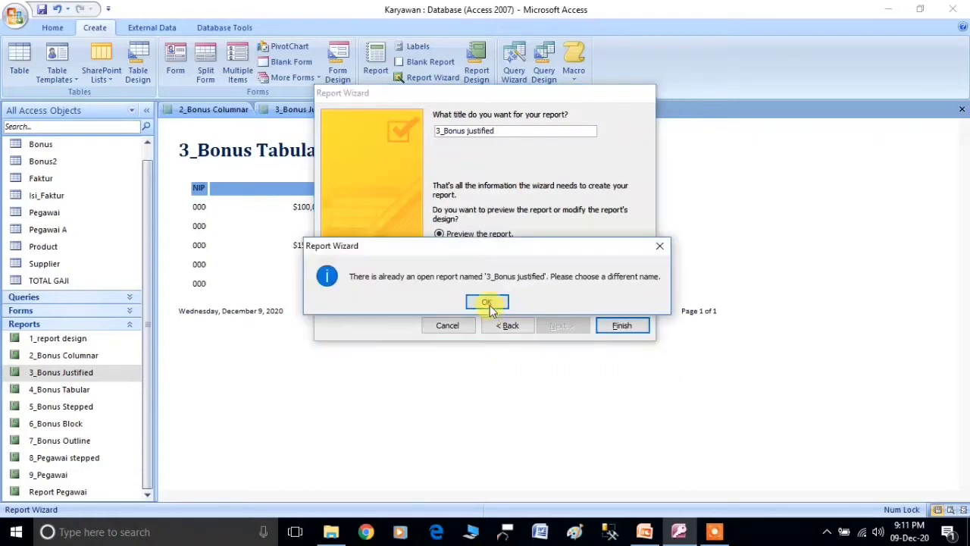
- Change the report title to 3_Bonus justified 2 and finish the wizard with the report preview
click(487, 302)
click(503, 130)
text(2)
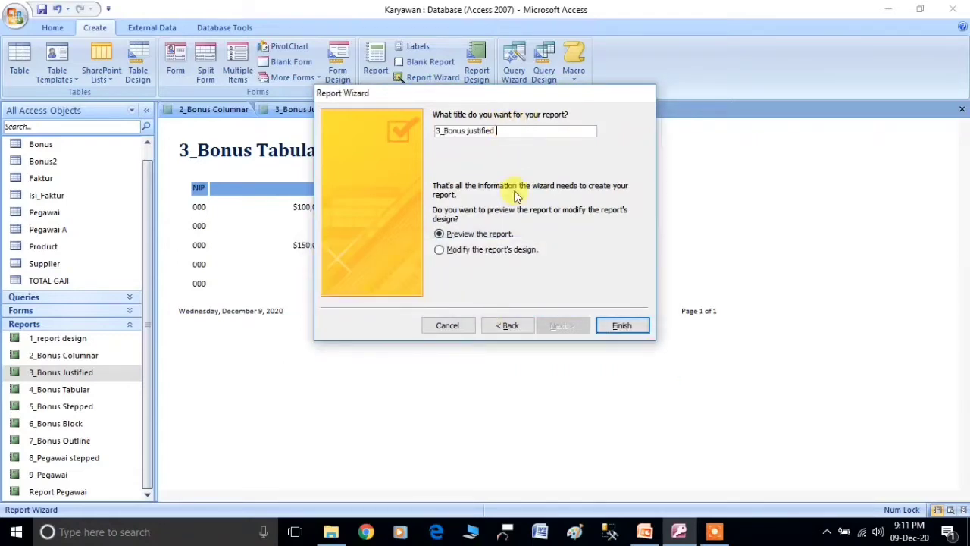
click(615, 326)
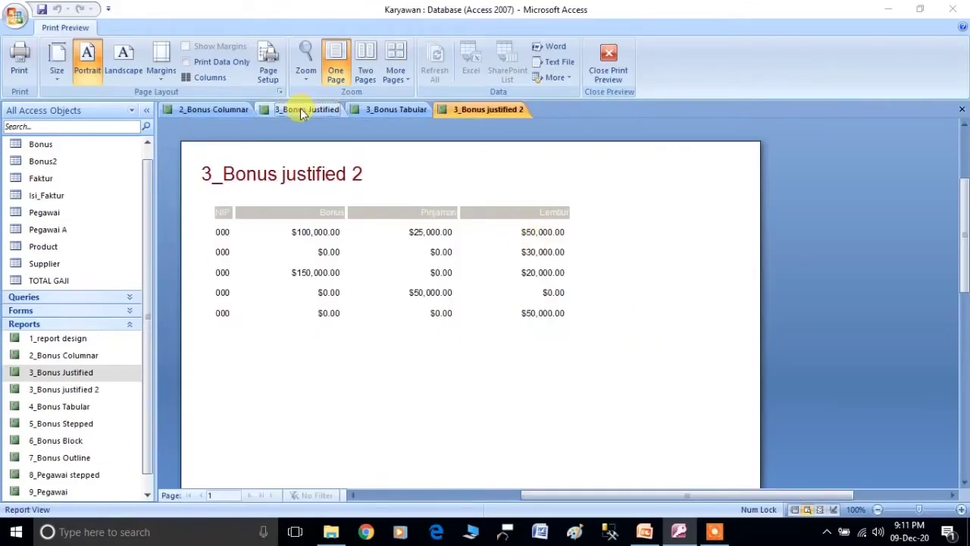
- Compare the layout and style of the 3_Bonus justified 2 preview with the 3_Bonus Justified and 3_Bonus Tabular reports
click(307, 109)
click(458, 110)
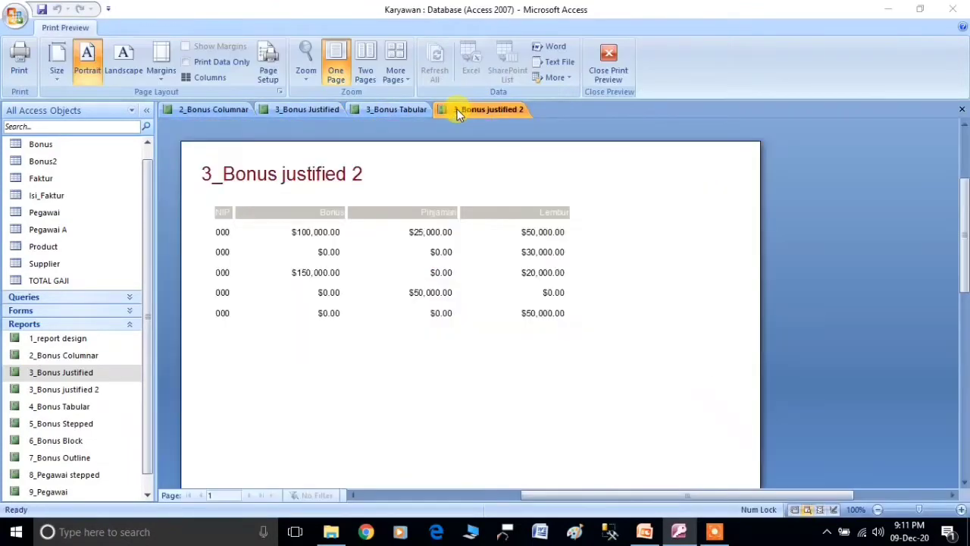
click(319, 111)
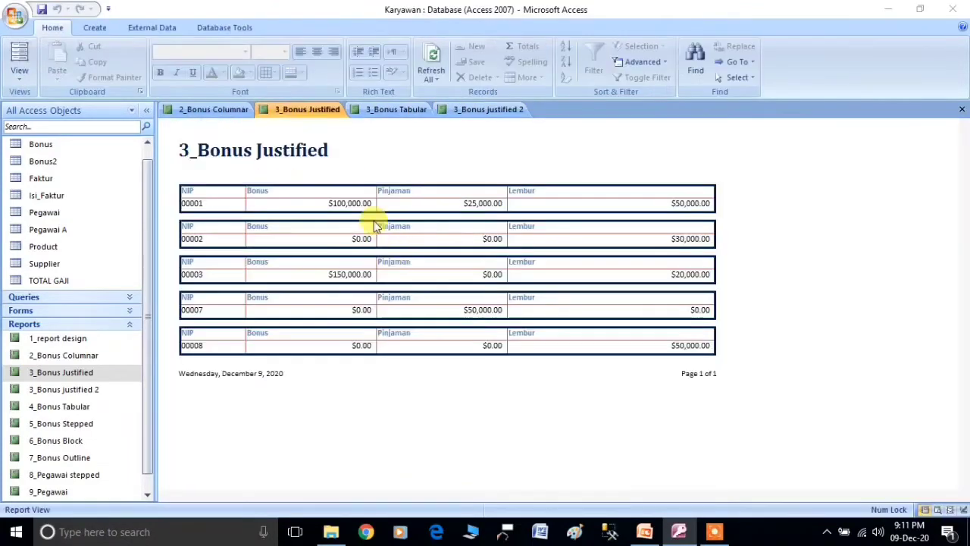
click(458, 109)
click(386, 110)
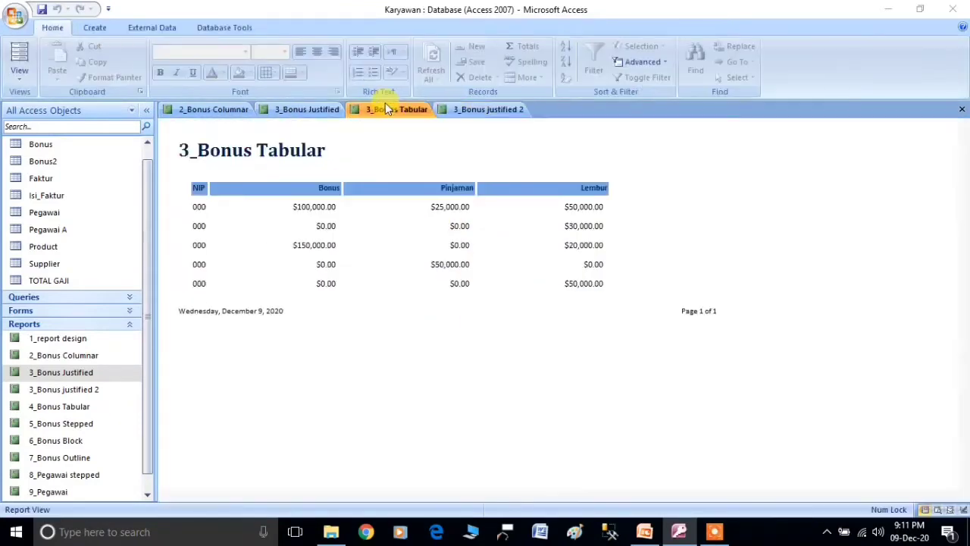
click(464, 109)
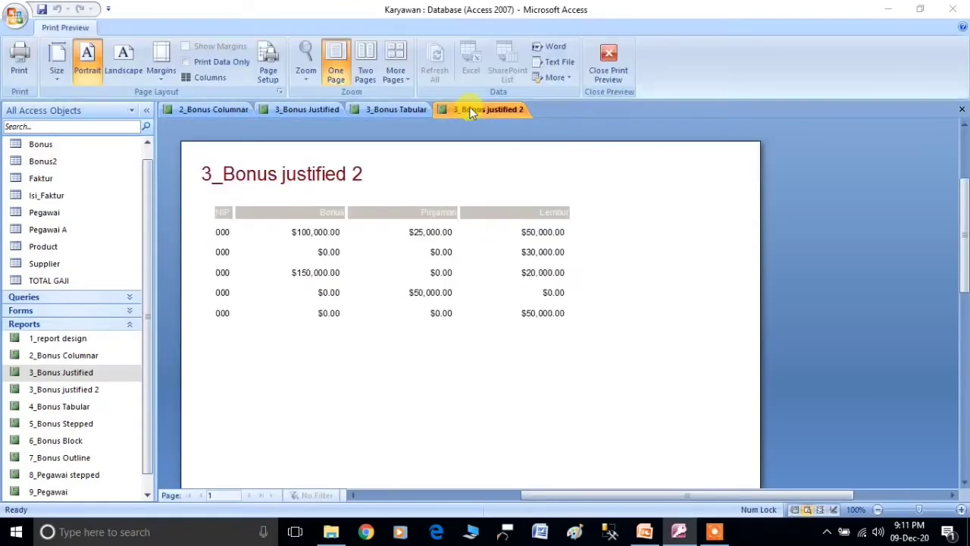
- Close the 3_Bonus justified 2 report and permanently delete it from the database
right_click(469, 111)
click(503, 136)
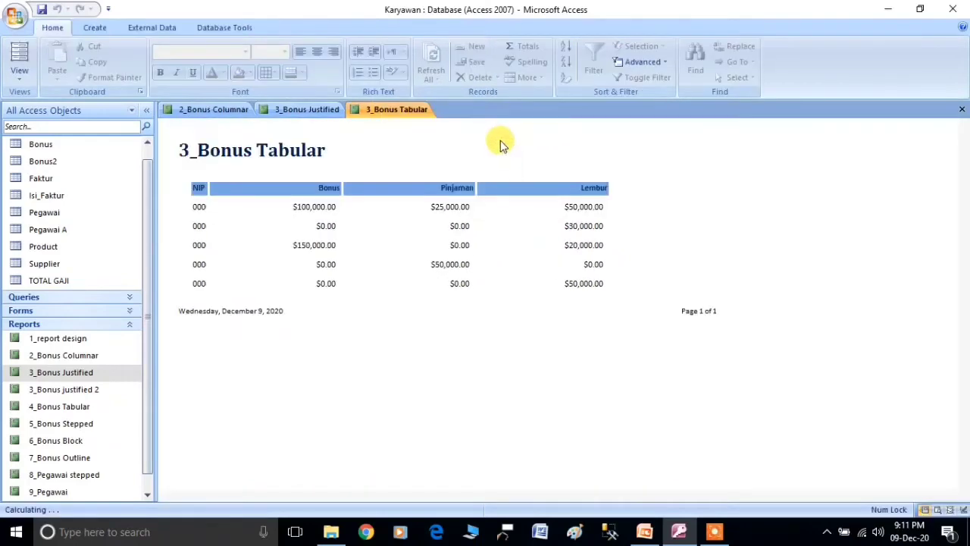
right_click(73, 389)
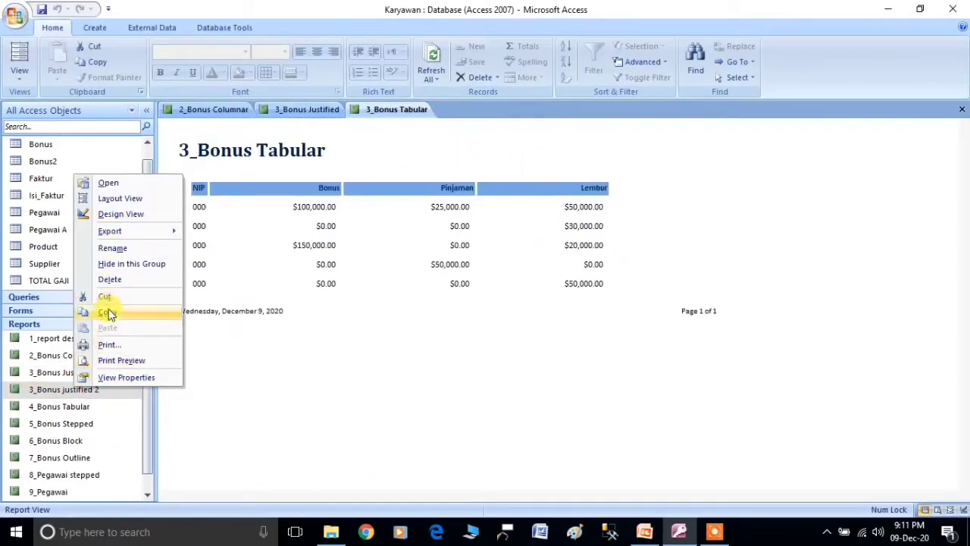
click(107, 280)
click(458, 305)
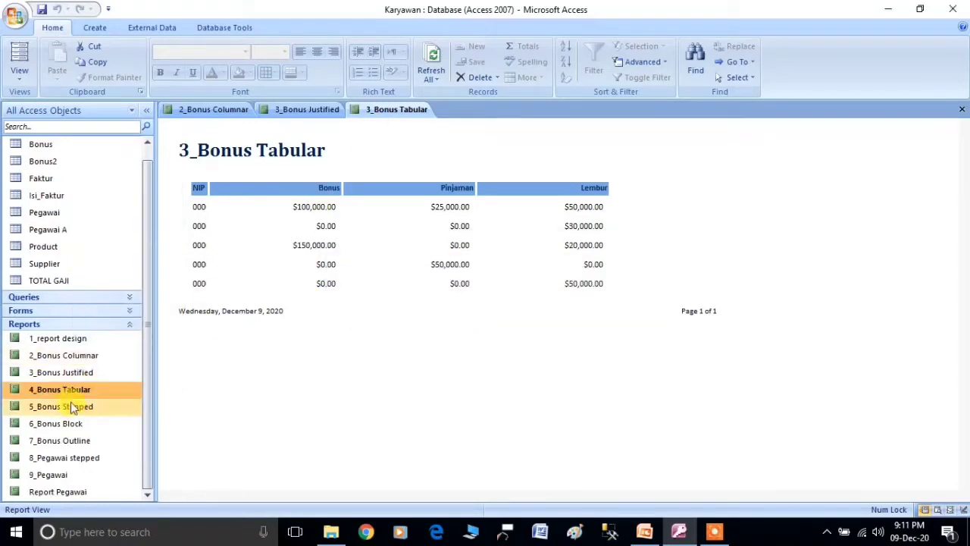
- Show the 4_Bonus Tabular report and compare its layout with the 3_Bonus Justified report
click(78, 356)
click(75, 374)
double_click(78, 389)
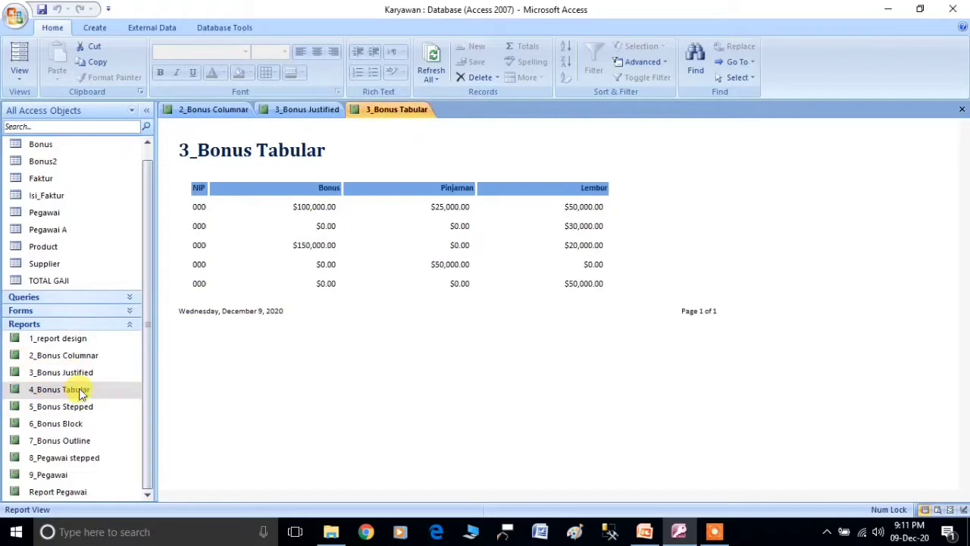
click(310, 111)
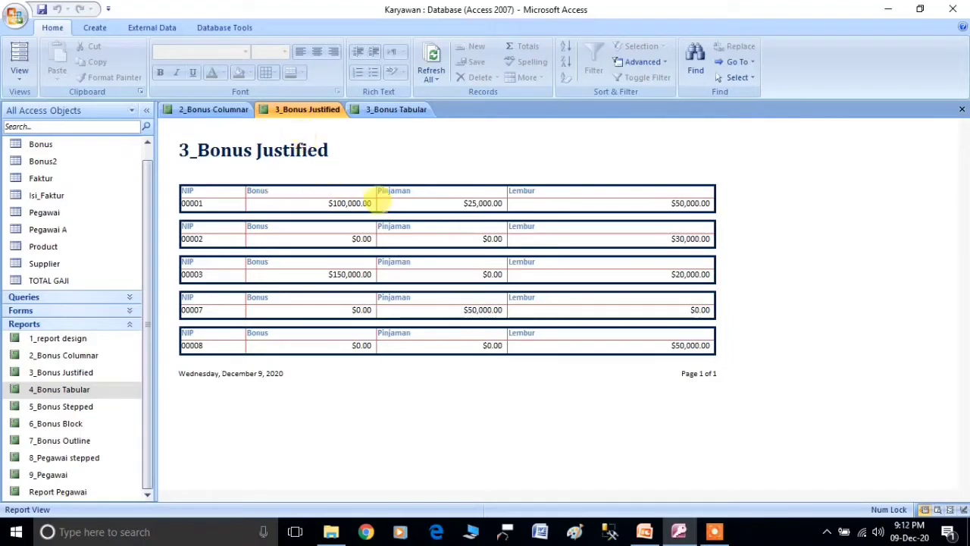
click(392, 110)
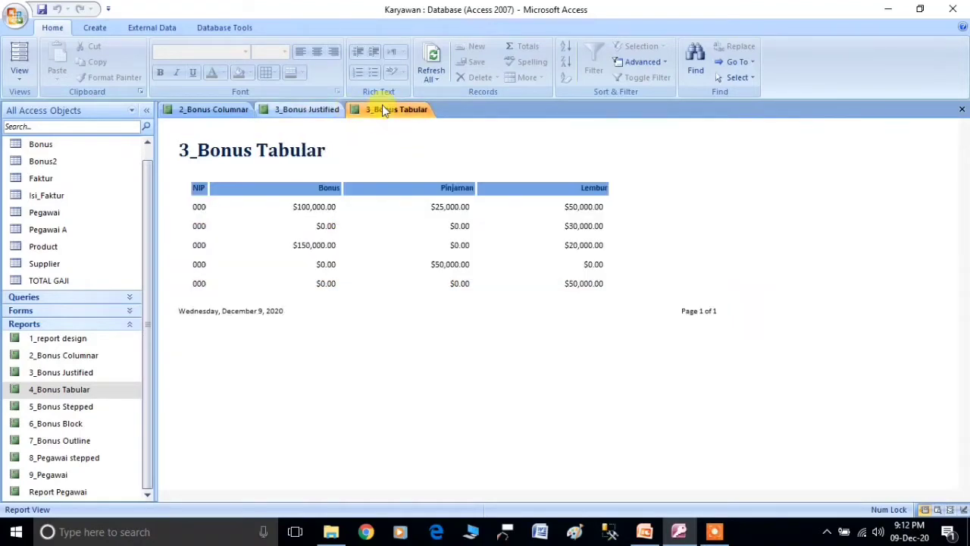
- Close the open Tabular, Justified and Columnar Bonus reports
right_click(383, 106)
click(399, 130)
right_click(318, 113)
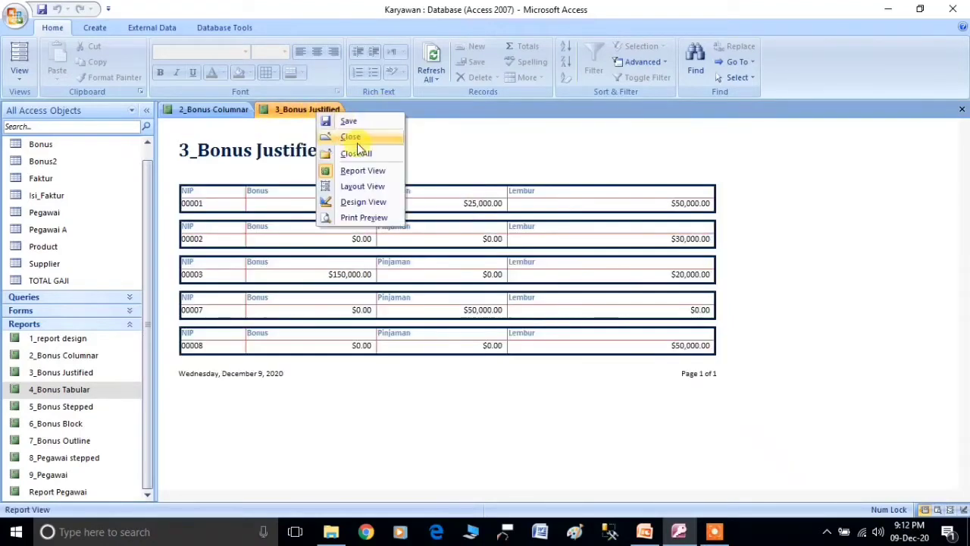
click(356, 138)
right_click(223, 108)
click(265, 136)
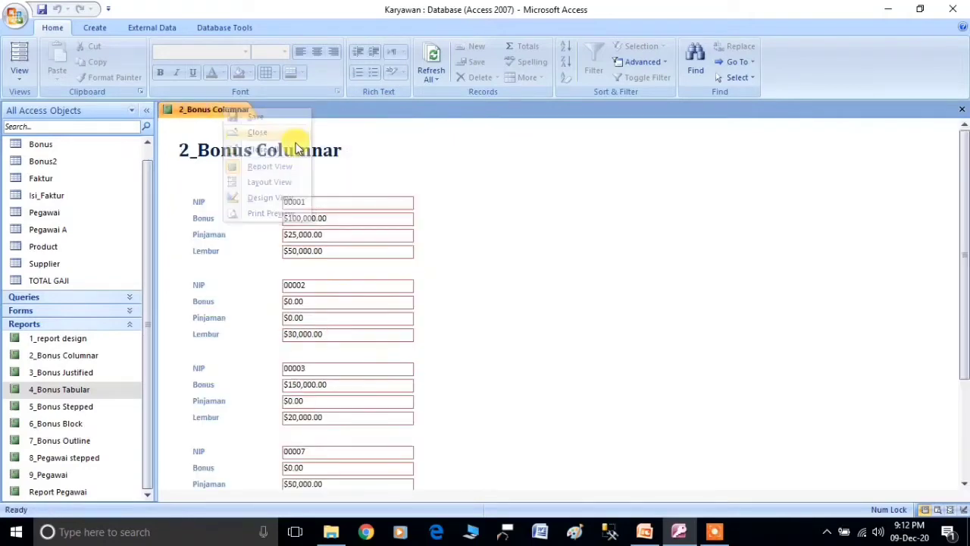
- Open the 4_Bonus Tabular report, examine its title and column layout, and close it
double_click(57, 392)
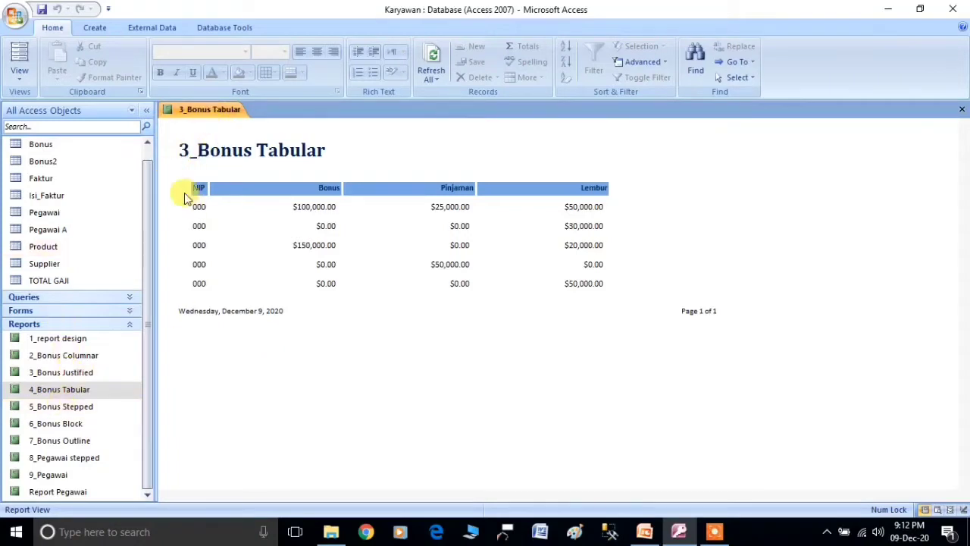
click(33, 389)
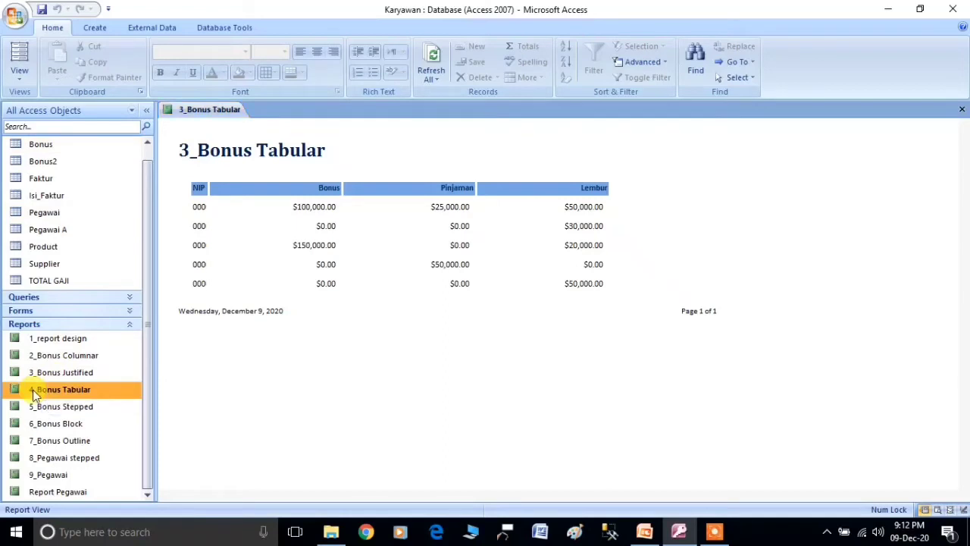
right_click(205, 113)
click(232, 131)
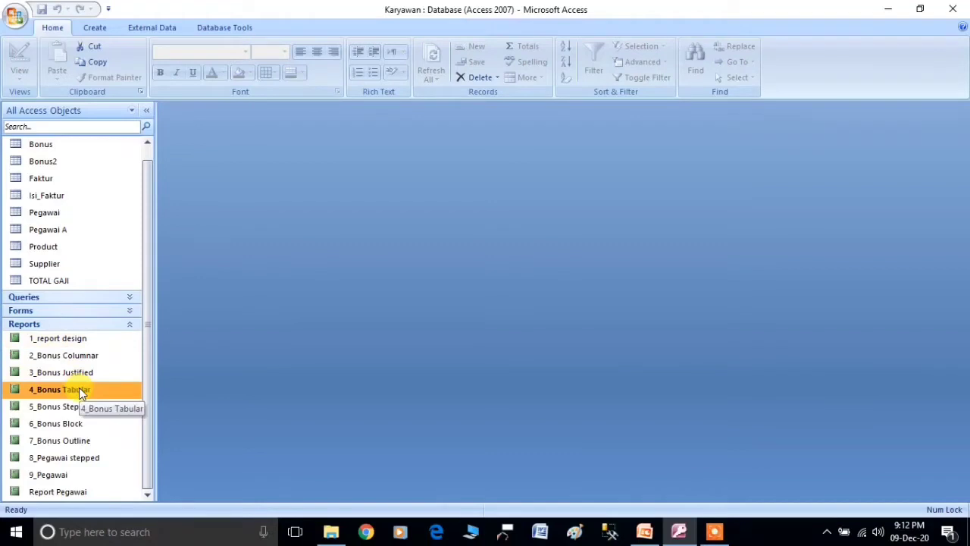
- Open the 5_Bonus Stepped, 6_Bonus Block and 7_Bonus Outline reports and compare their layouts
click(57, 407)
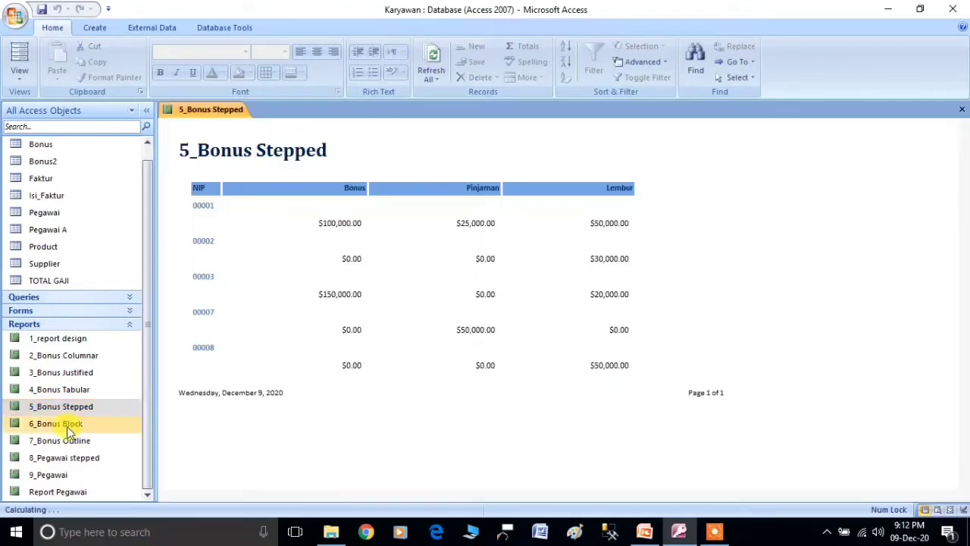
click(67, 424)
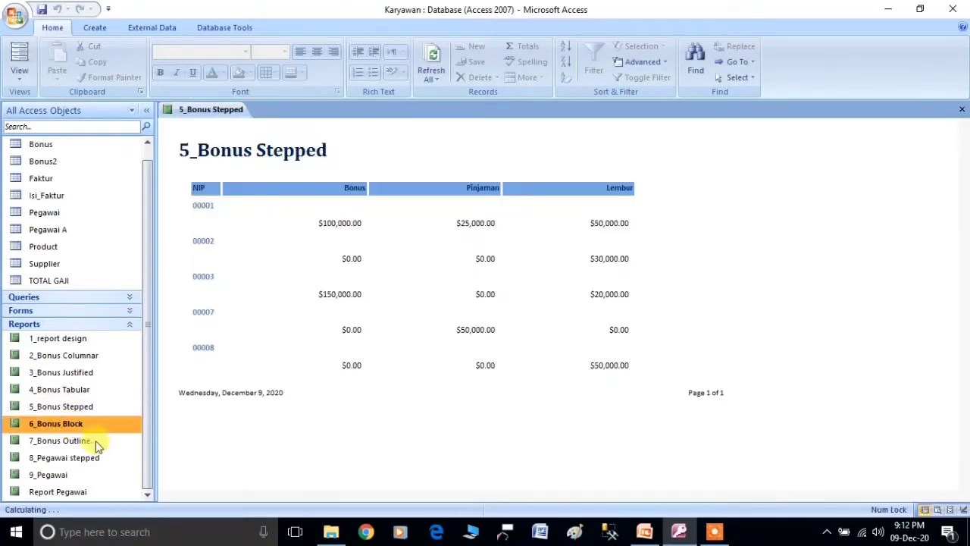
click(83, 444)
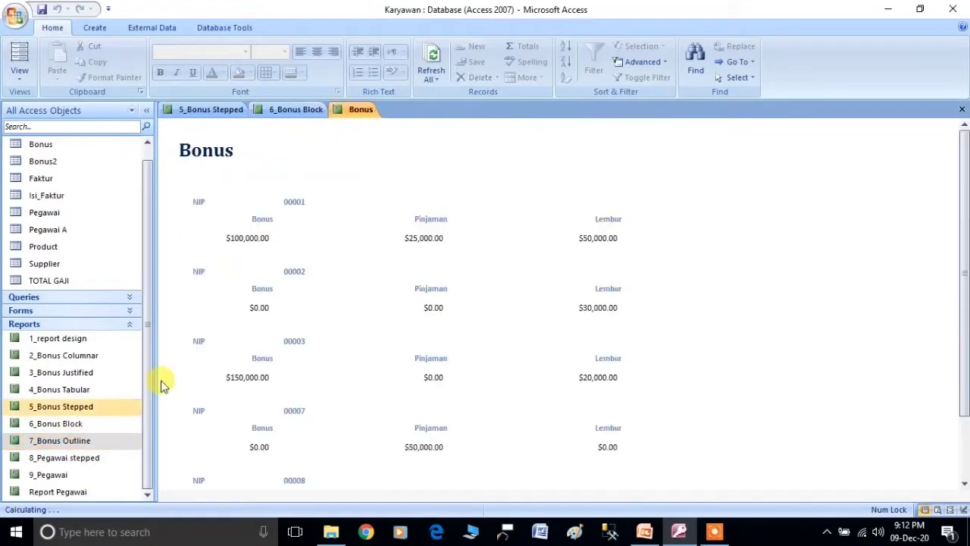
click(273, 112)
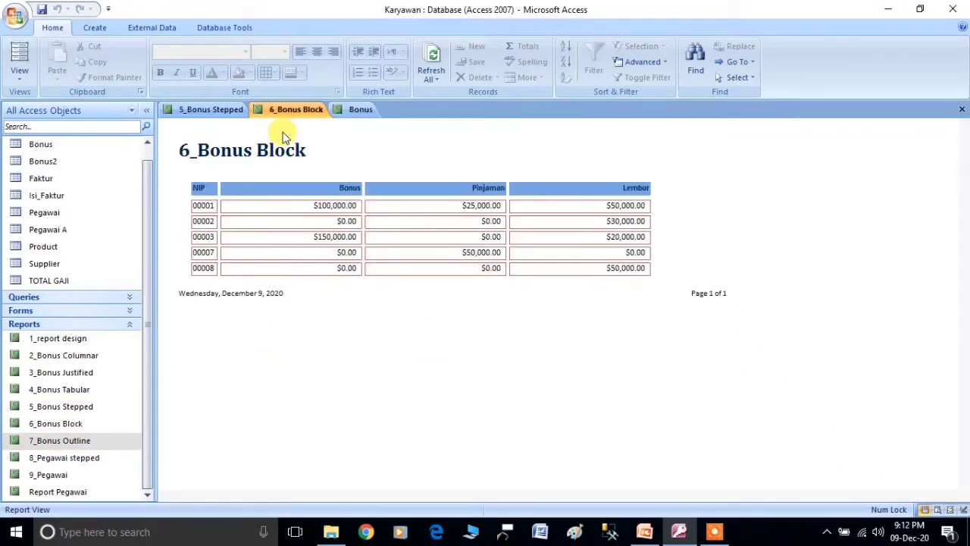
click(230, 109)
- Start a Report Wizard report with all fields of the Bonus table, grouped by NIP
click(95, 28)
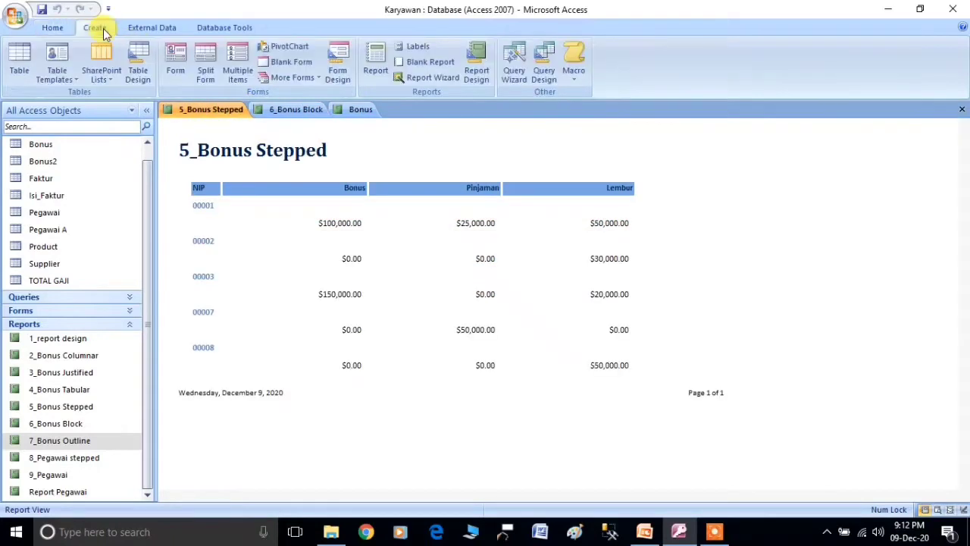
click(429, 77)
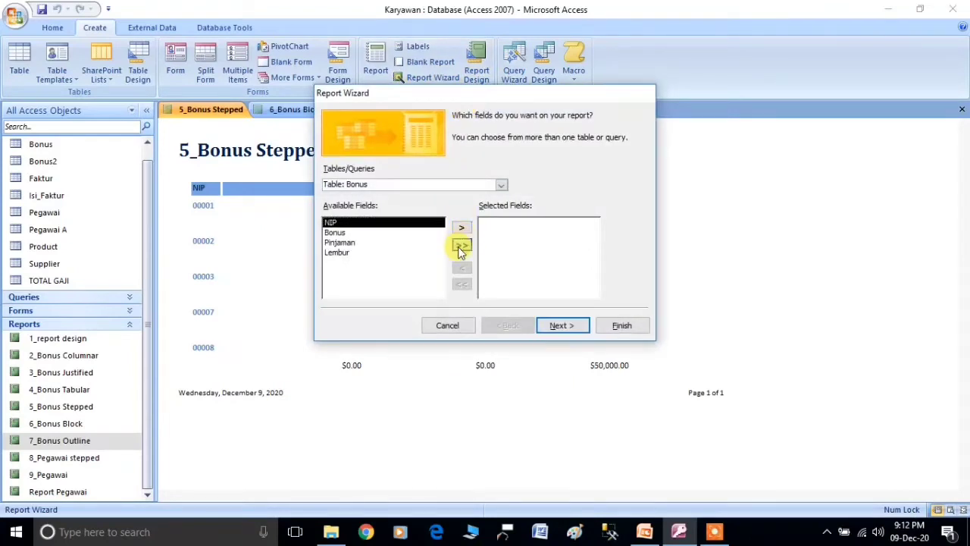
click(462, 245)
drag(509, 93, 638, 125)
click(688, 341)
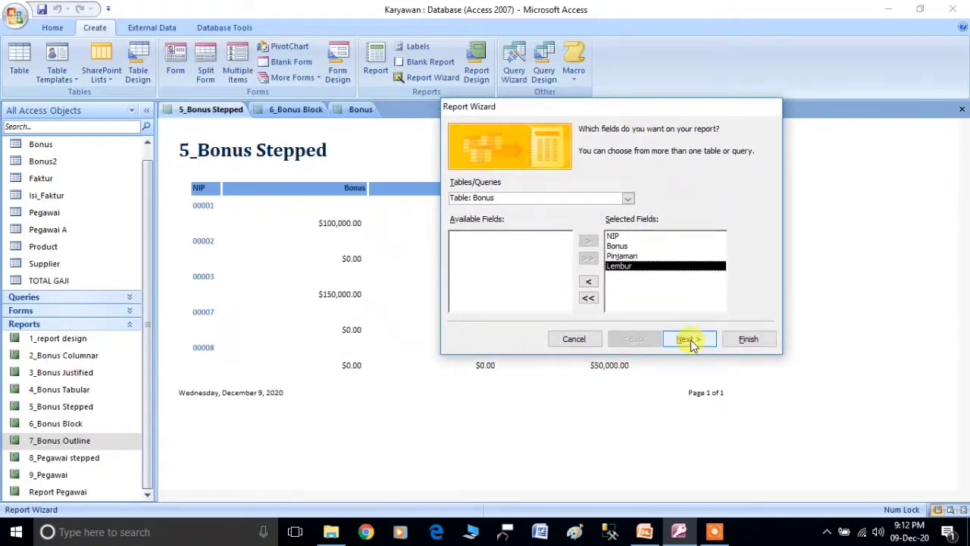
click(690, 339)
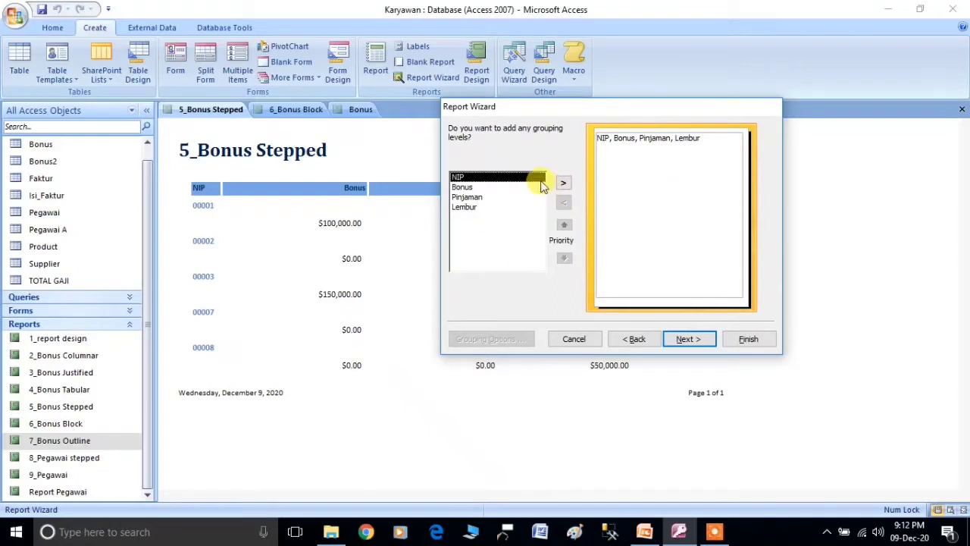
click(565, 184)
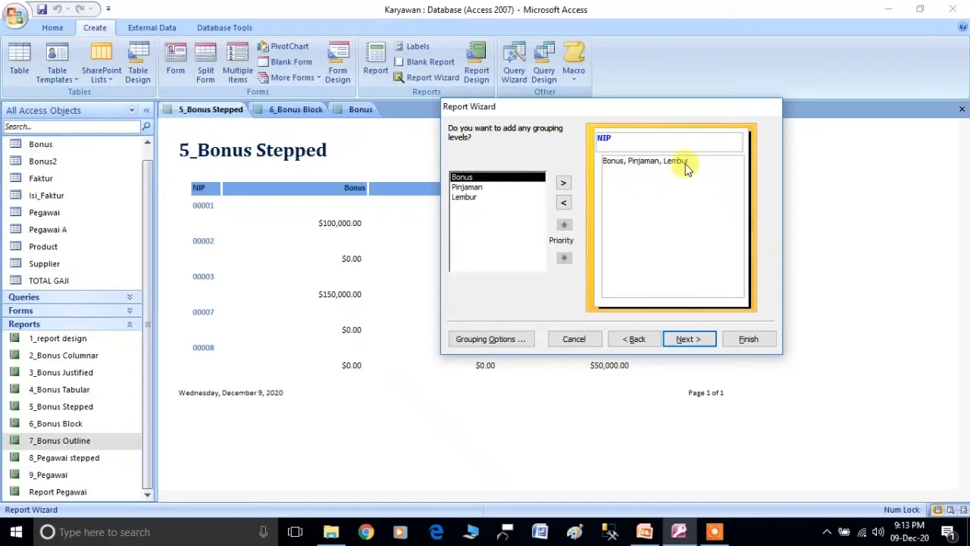
- Leave sorting empty and choose the Stepped layout, Portrait orientation and Northwind style for the Bonus report
click(694, 343)
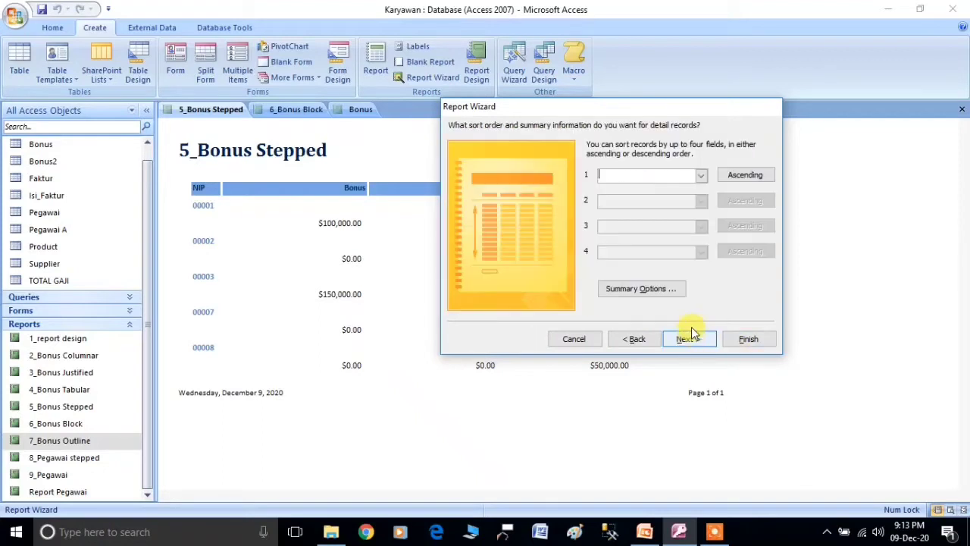
click(690, 338)
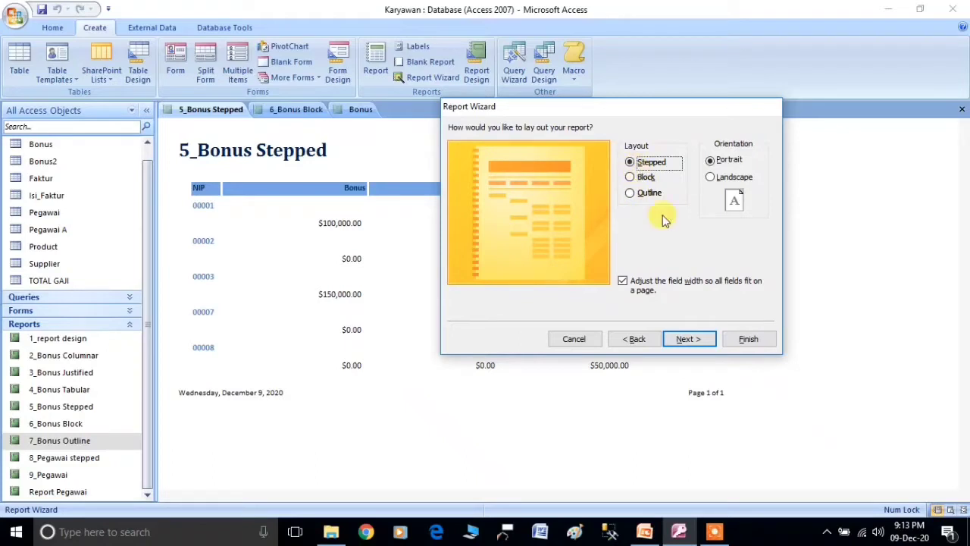
click(690, 340)
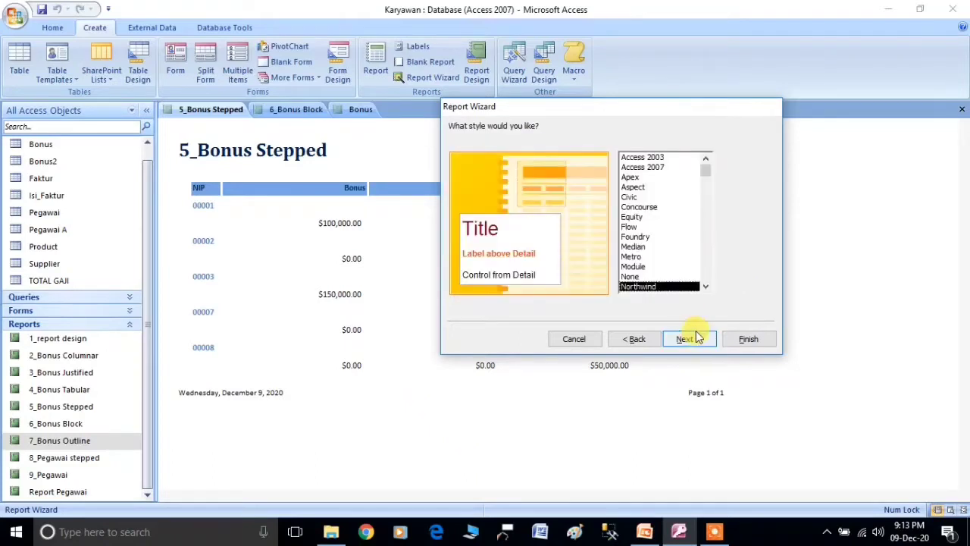
click(694, 340)
click(749, 340)
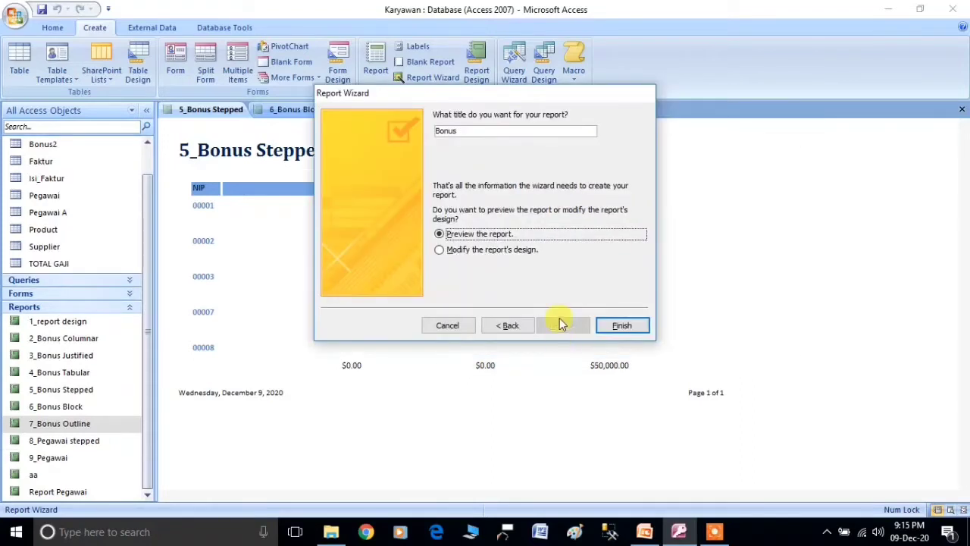
- Title the report 5_bonus stepped 2, finish the wizard in preview, and compare it with 5_Bonus Stepped
double_click(474, 130)
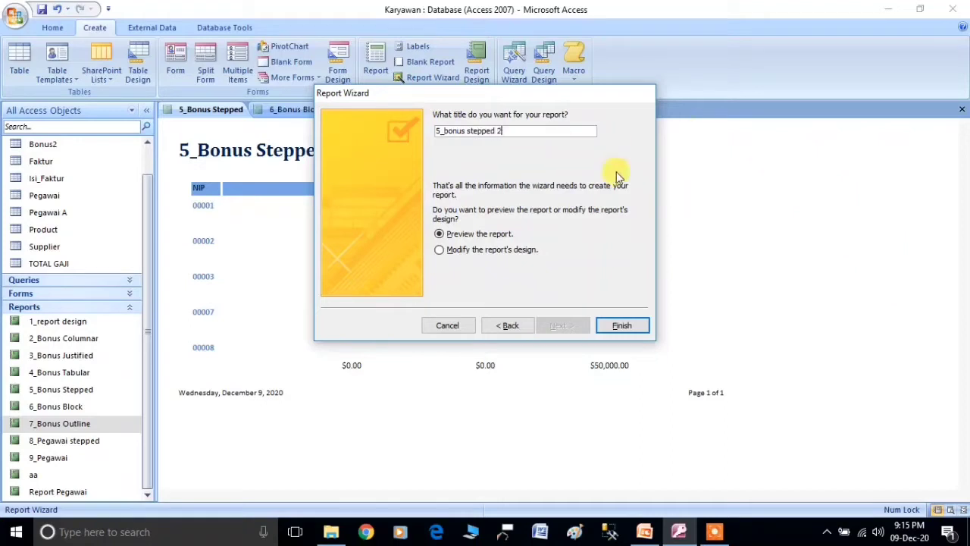
text(2)
click(621, 325)
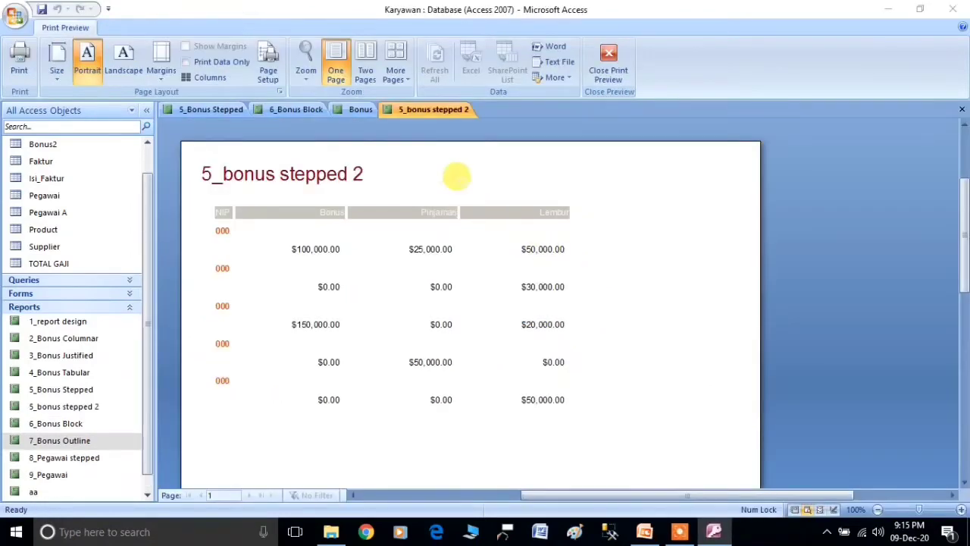
click(206, 109)
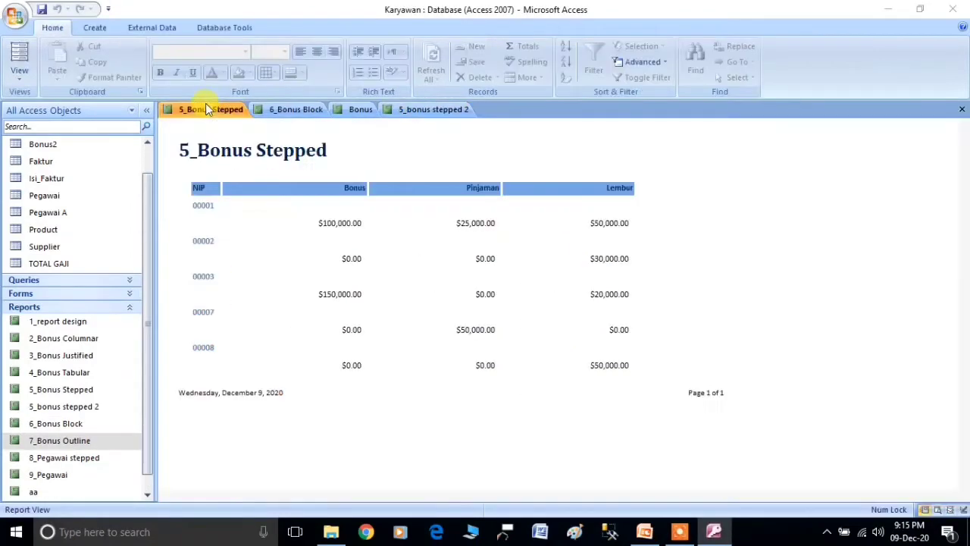
click(428, 109)
- Close the 5_bonus stepped 2 report and permanently delete it from the database
right_click(428, 108)
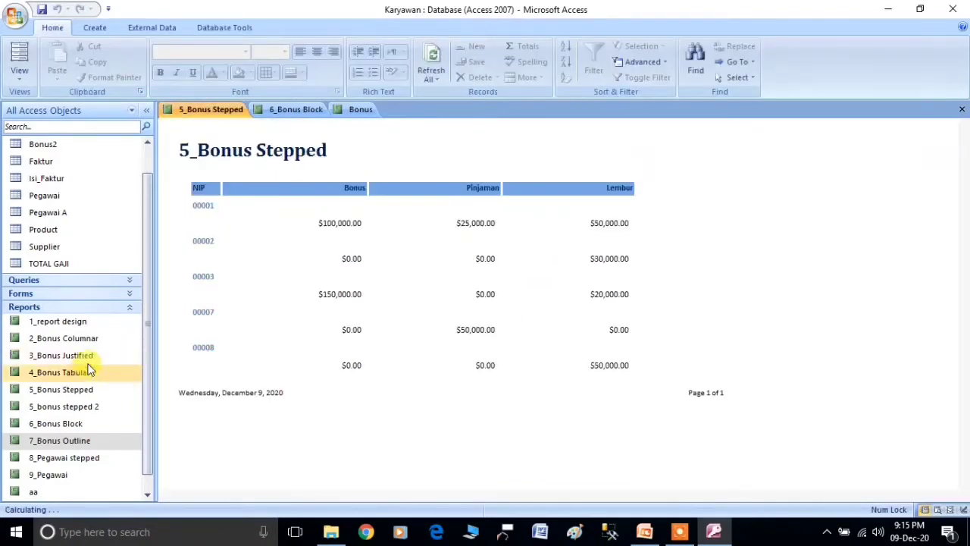
scroll(91, 367, down, 1)
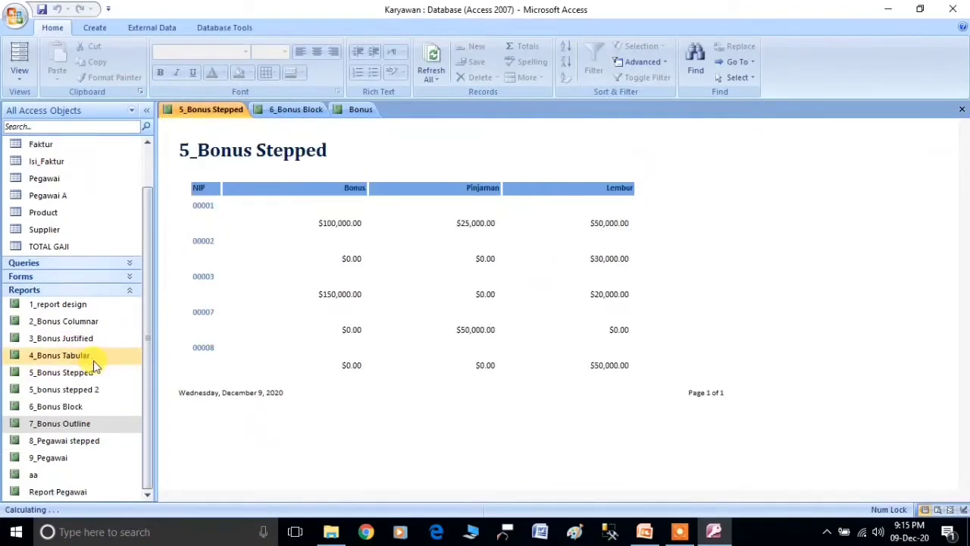
right_click(66, 390)
click(159, 287)
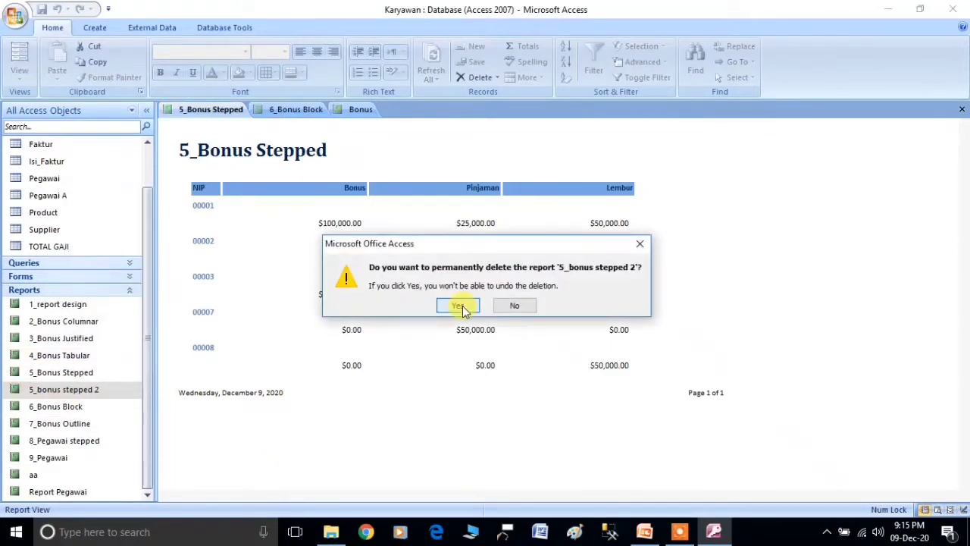
click(456, 305)
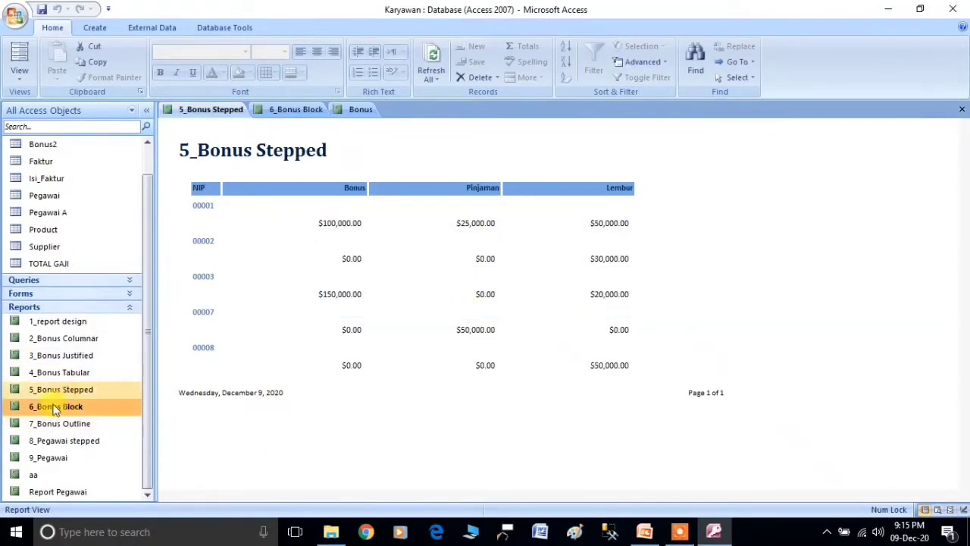
- Close and reopen the 7_Bonus Outline report, comparing its layout with the 6_Bonus Block and 5_Bonus Stepped reports
click(301, 111)
right_click(353, 109)
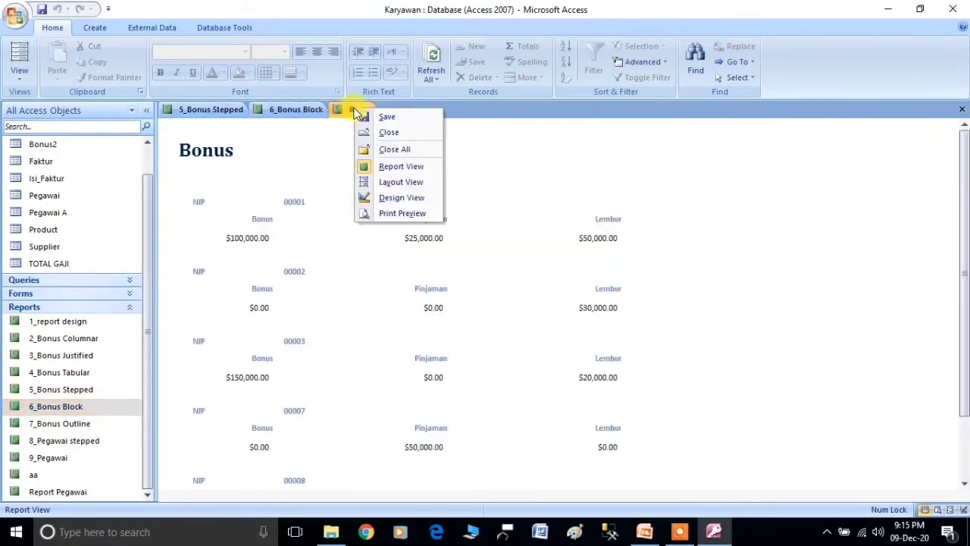
click(398, 135)
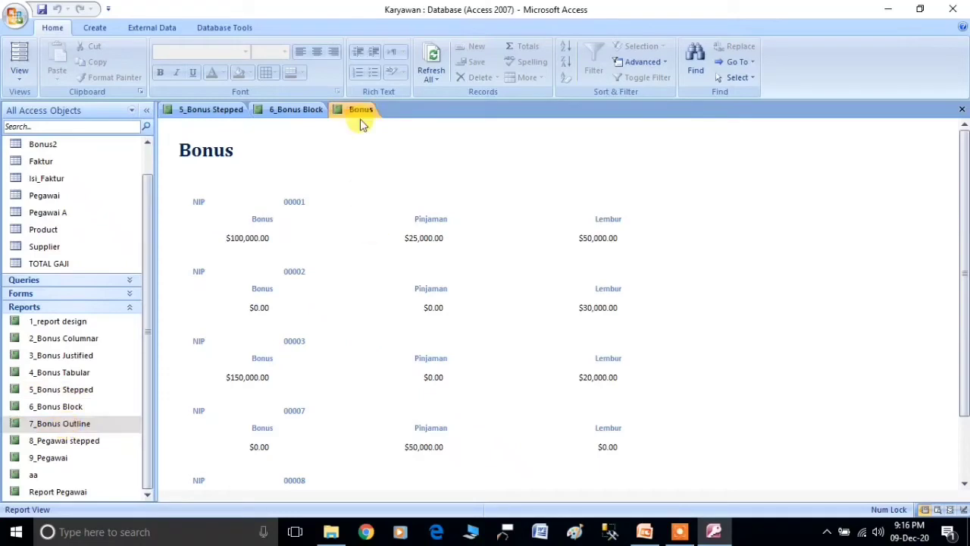
click(65, 429)
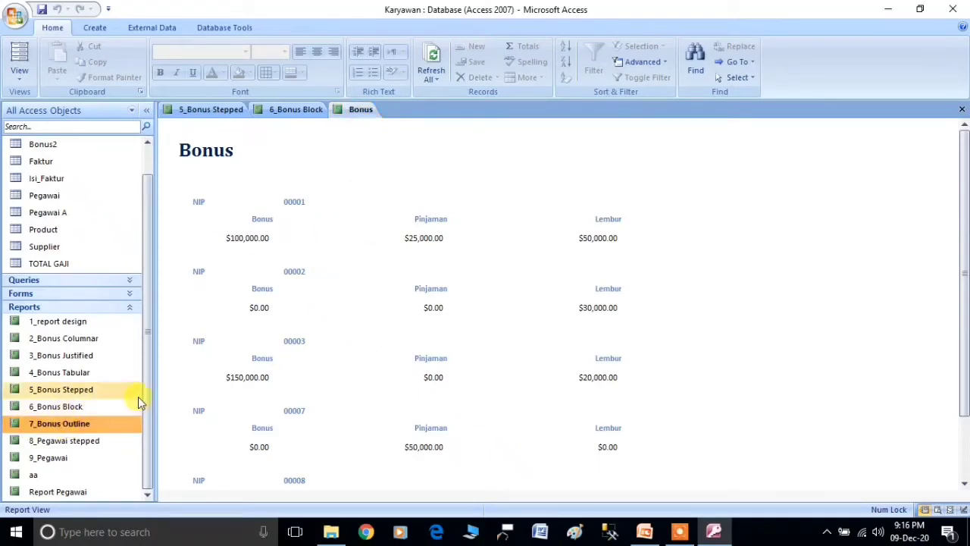
click(281, 109)
click(359, 109)
click(288, 110)
click(227, 112)
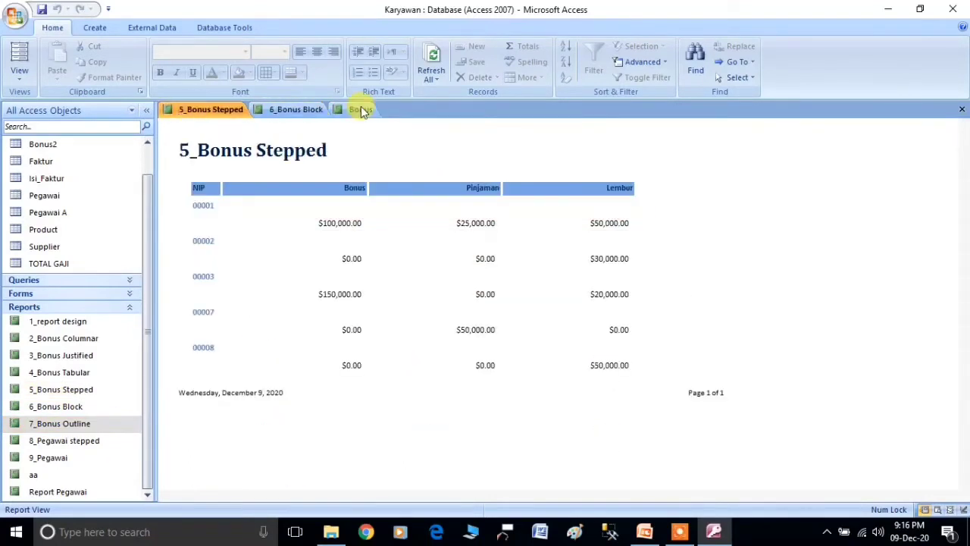
- Close the open Outline, Block and Stepped Bonus reports
click(359, 106)
right_click(359, 106)
click(400, 130)
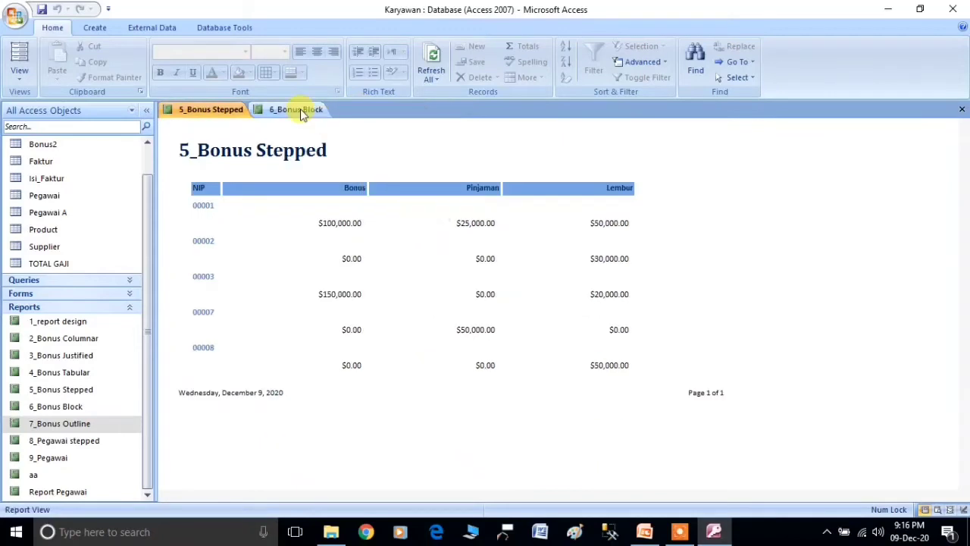
right_click(300, 108)
click(309, 132)
right_click(214, 114)
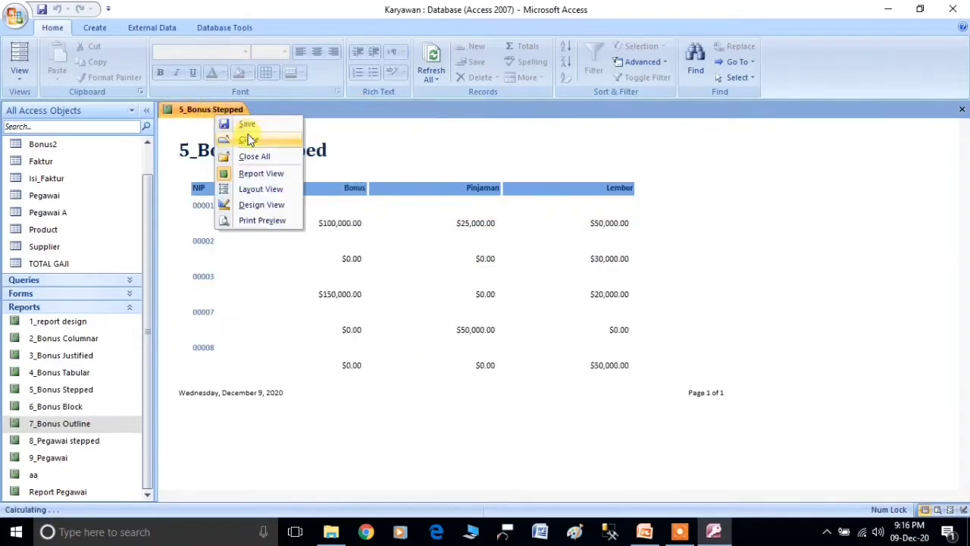
click(248, 135)
- Open the 8_Pegawai stepped report and examine how its records are grouped by department
click(63, 429)
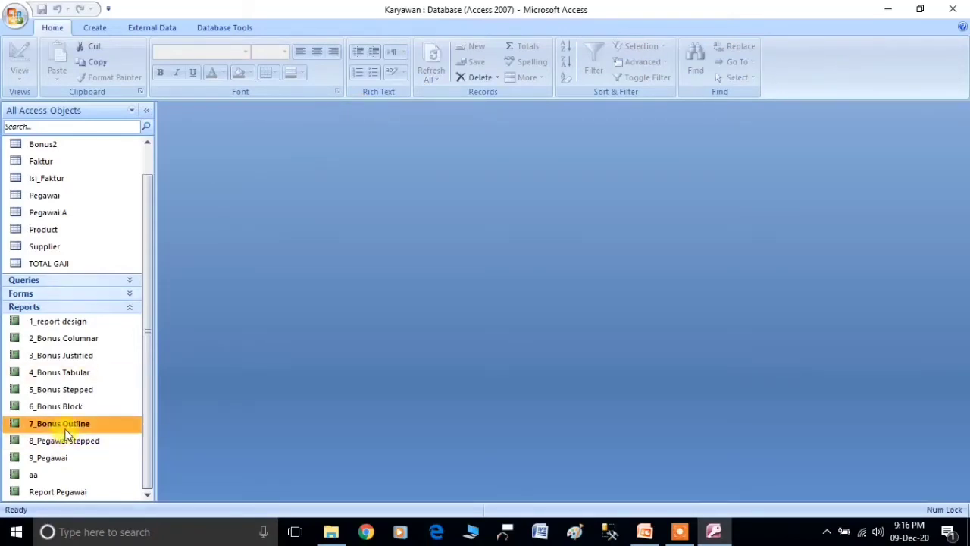
click(56, 444)
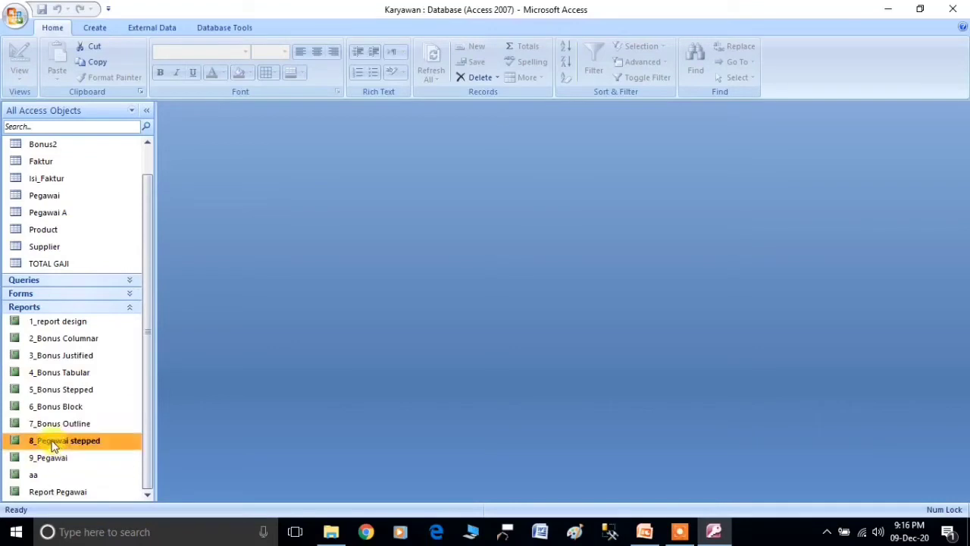
double_click(83, 444)
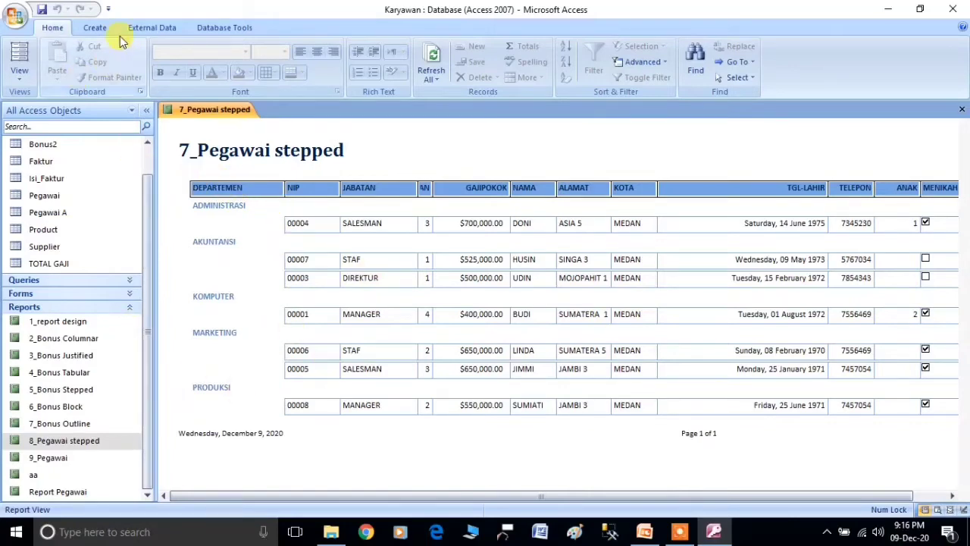
- Start a Report Wizard report with all fields of the Pegawai table, grouped by DEPARTEMEN
click(95, 28)
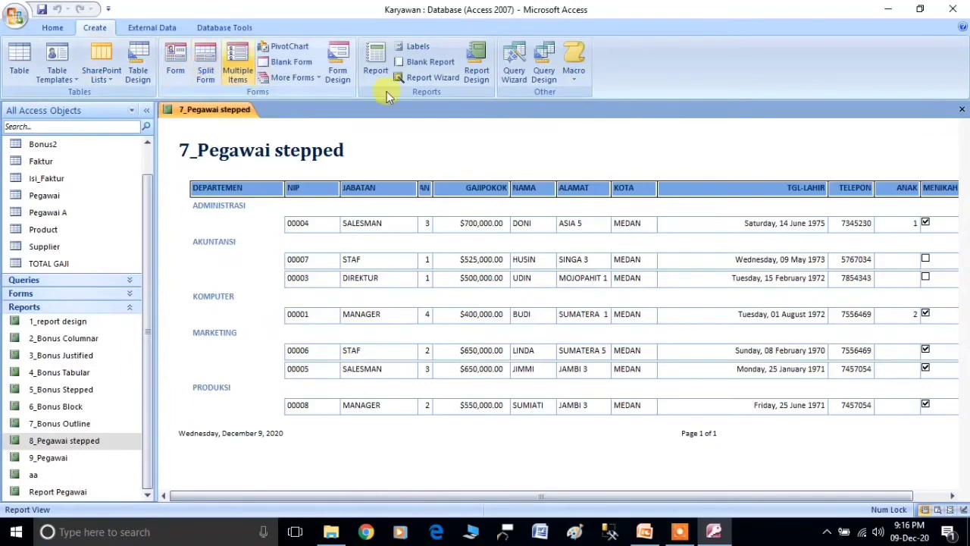
click(433, 82)
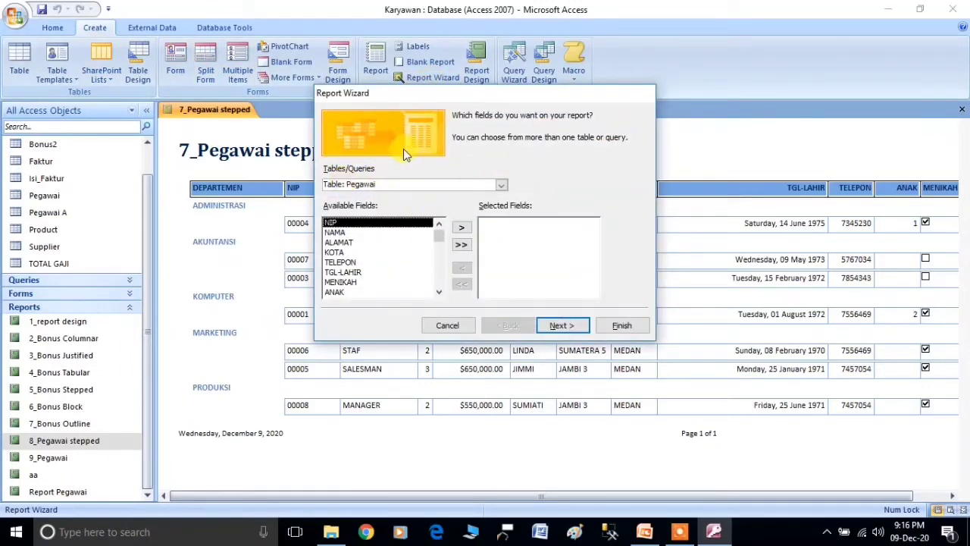
click(462, 246)
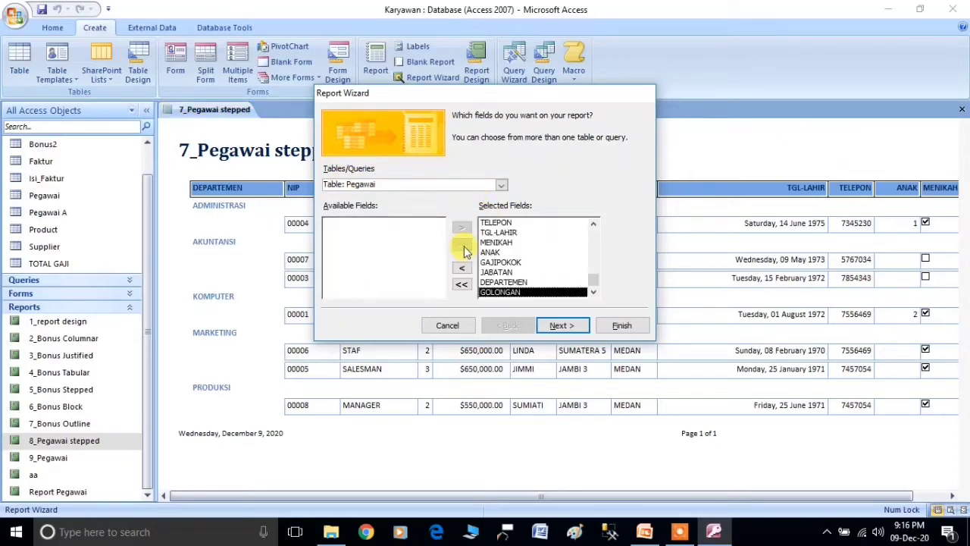
click(560, 325)
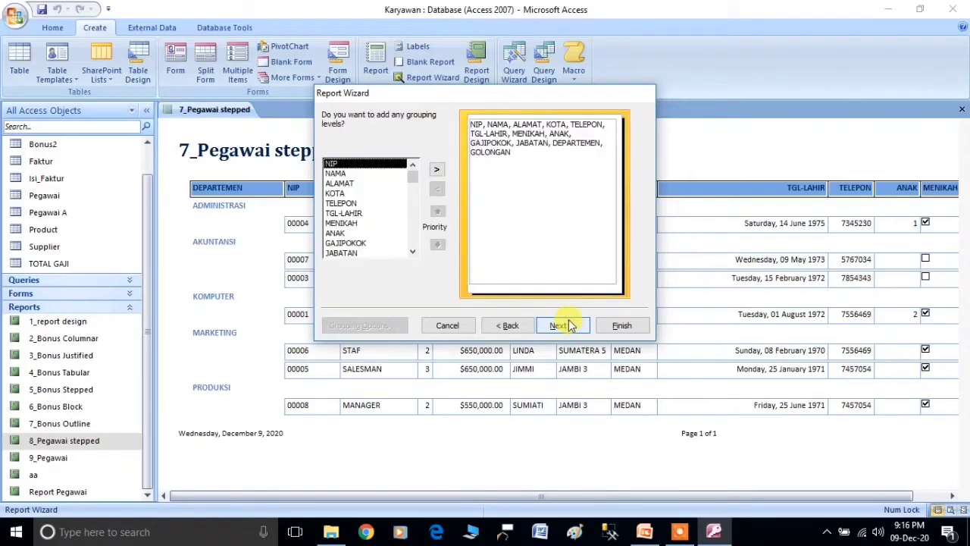
scroll(367, 220, down, 1)
click(356, 243)
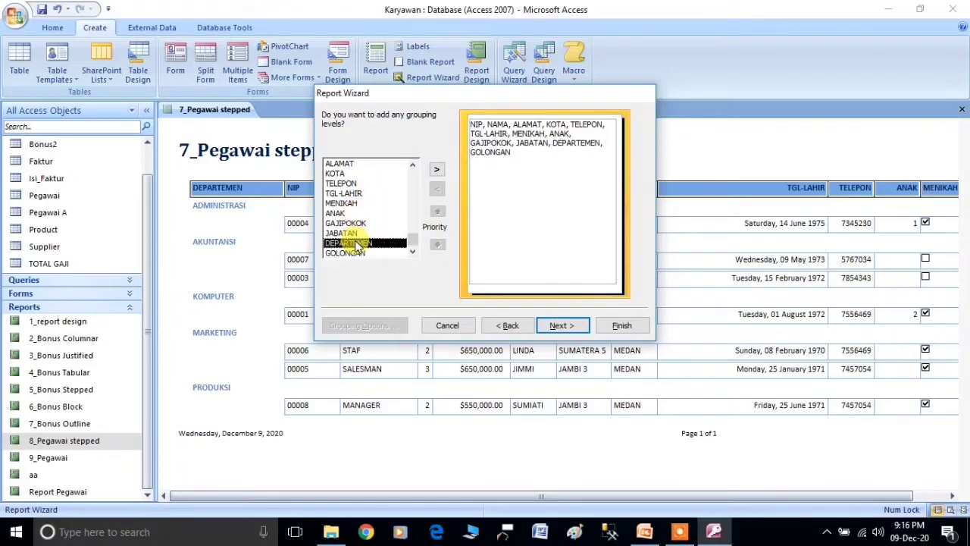
click(437, 173)
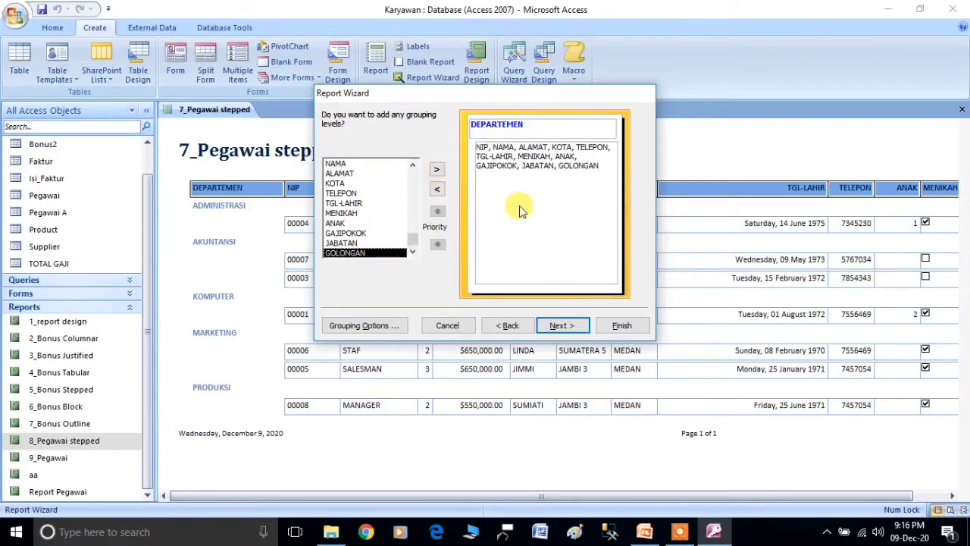
- Finish the wizard with the Stepped layout, Portrait orientation and Northwind style, titling the report 8_pegawai stepped 2
click(560, 325)
click(561, 325)
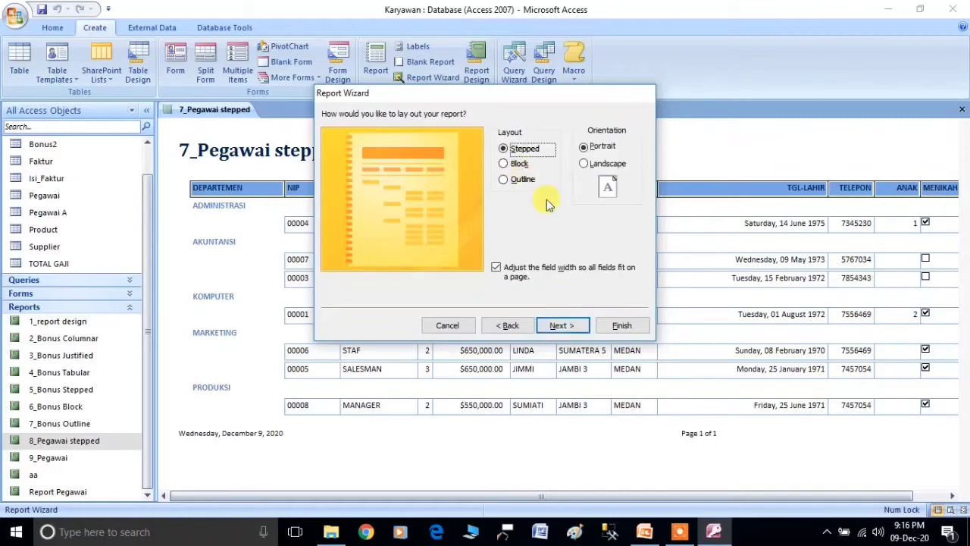
click(560, 326)
click(559, 327)
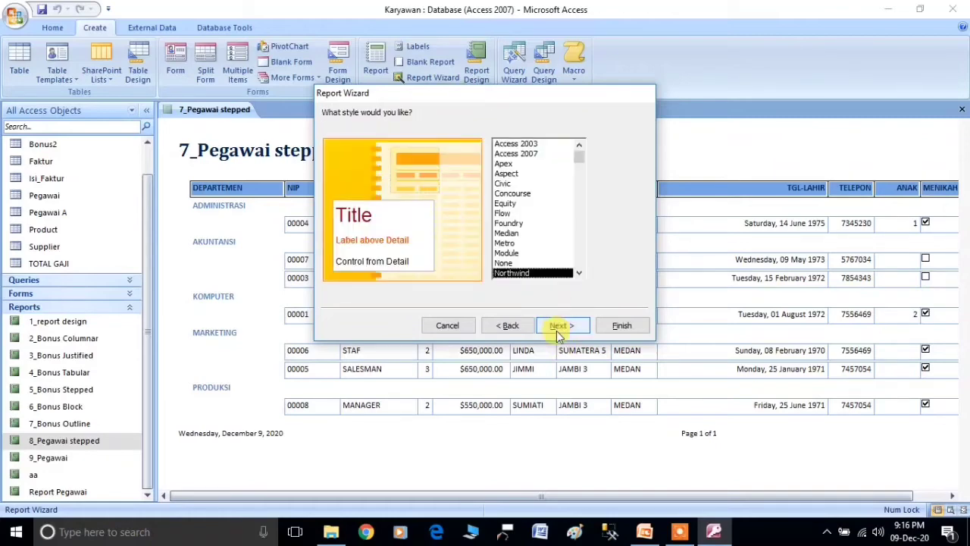
click(482, 131)
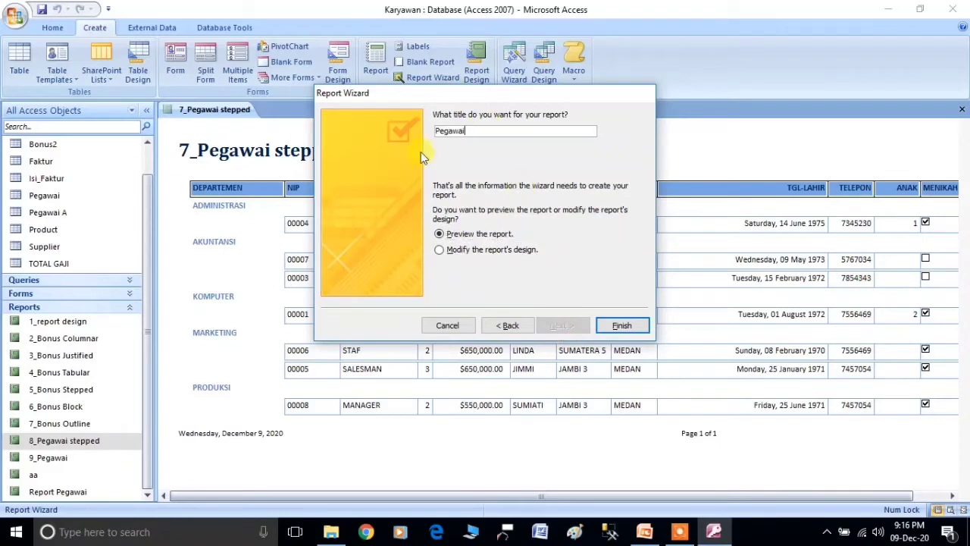
drag(482, 130, 382, 133)
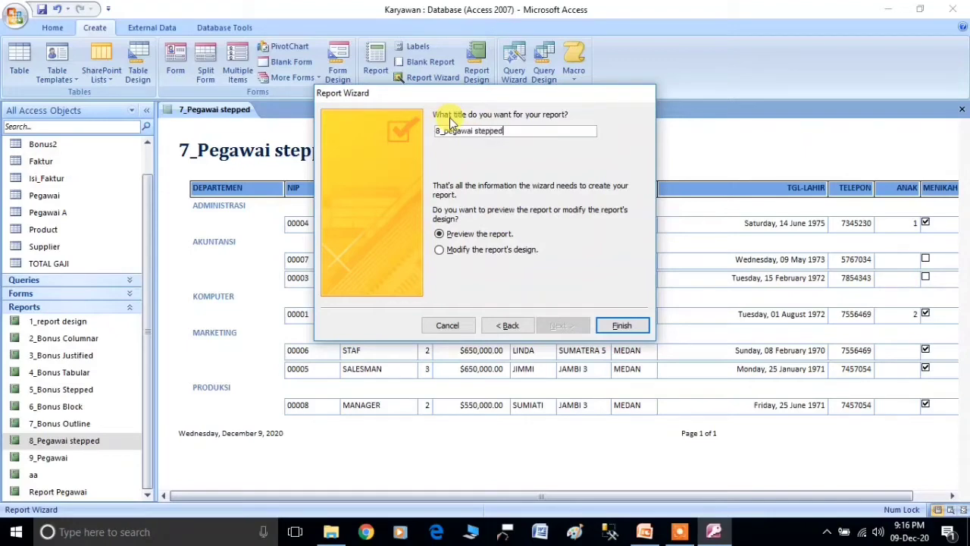
key(Return)
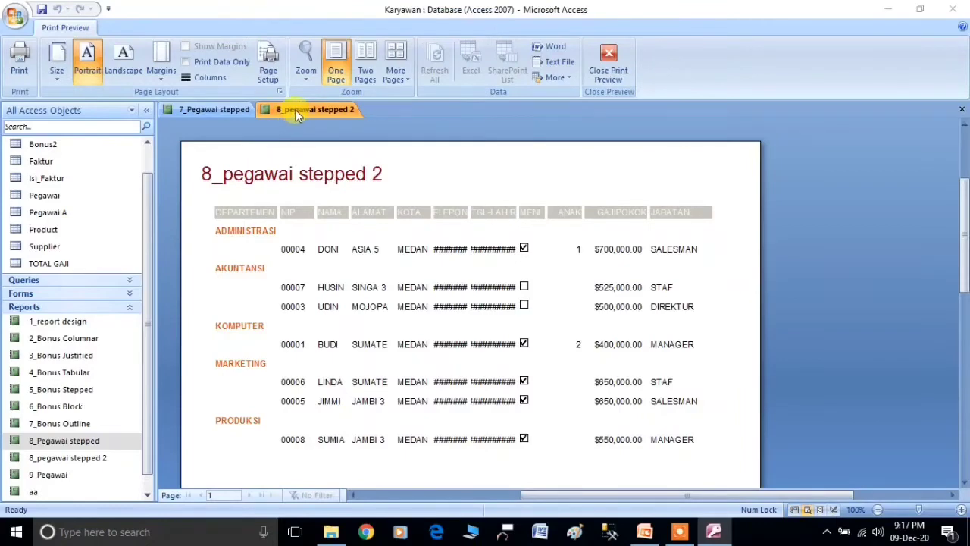
- Compare the layout of the 8_pegawai stepped 2 report with the 7_Pegawai stepped report
click(224, 109)
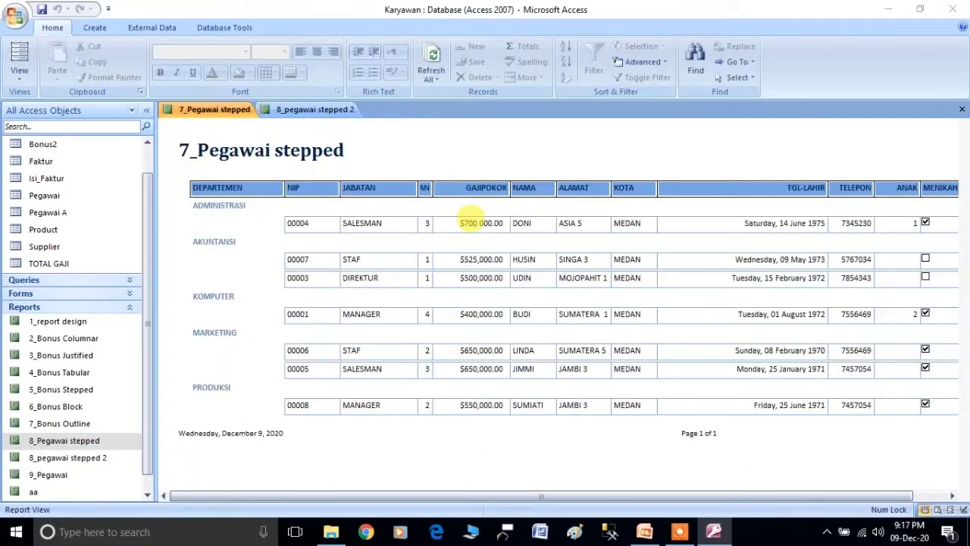
click(322, 112)
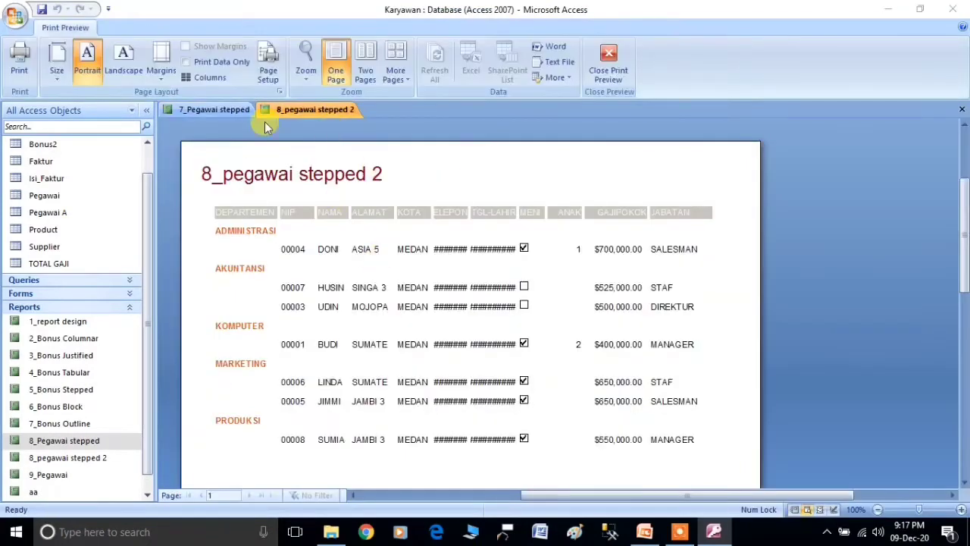
click(221, 109)
click(312, 109)
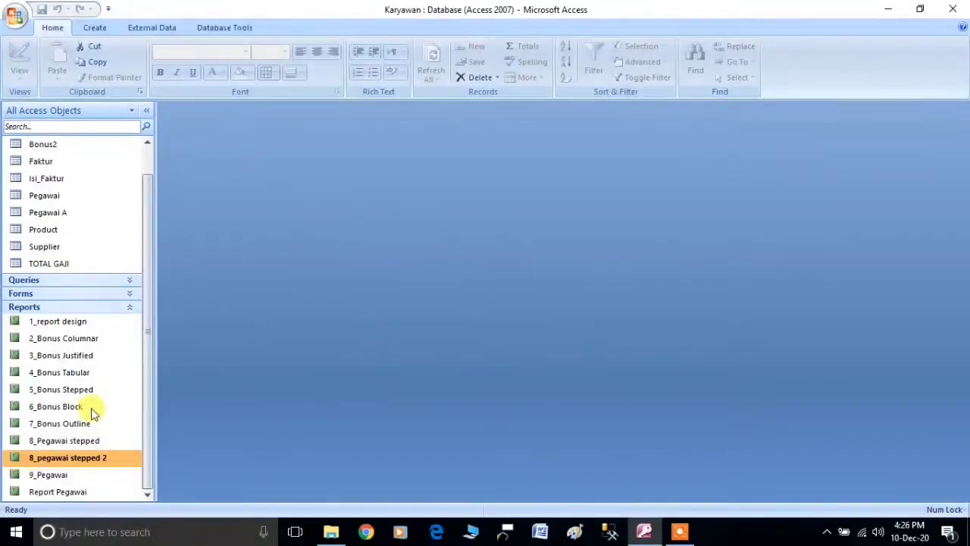
- Delete the 8_pegawai stepped 2 report from the database
click(60, 475)
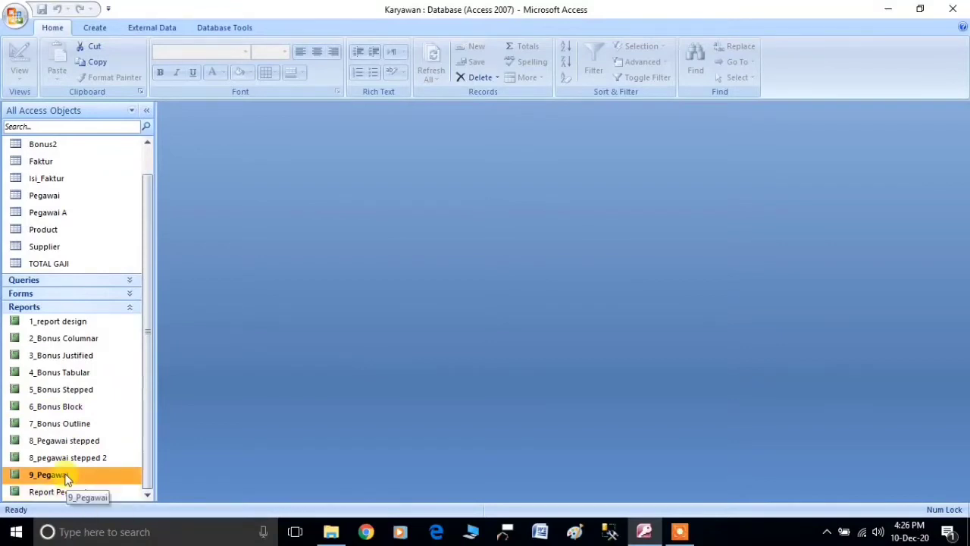
right_click(65, 458)
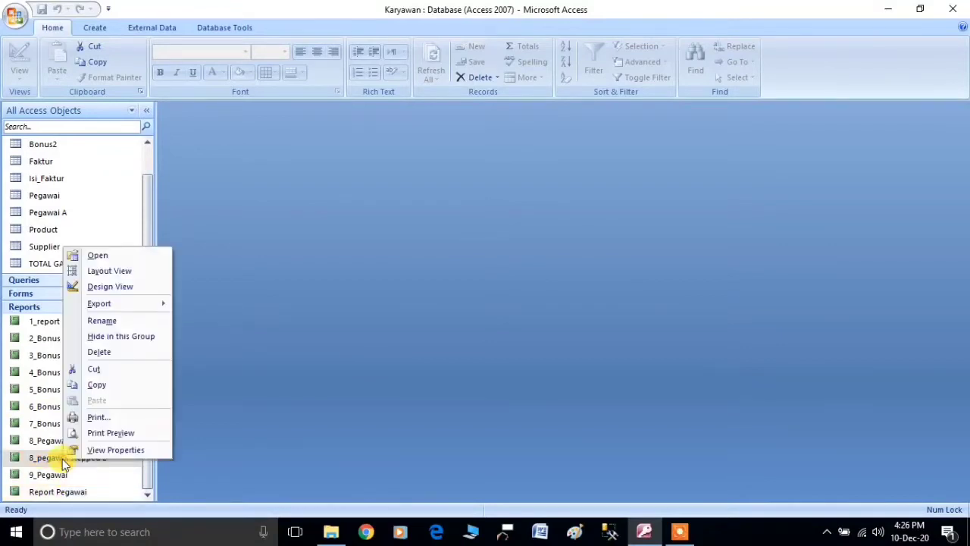
click(100, 352)
click(453, 307)
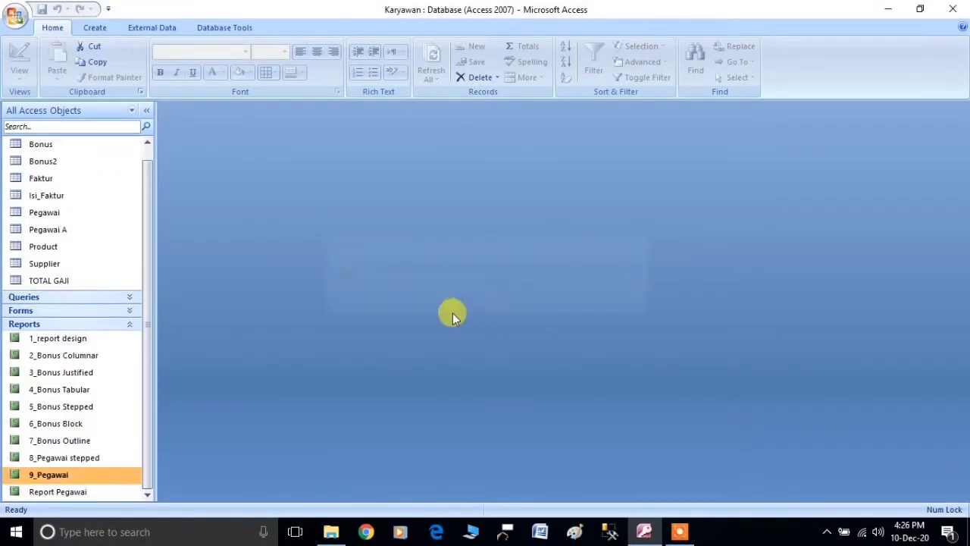
- Open the 9_Pegawai and Report Pegawai reports and compare their formatting, department groups and salary totals
double_click(71, 492)
click(69, 491)
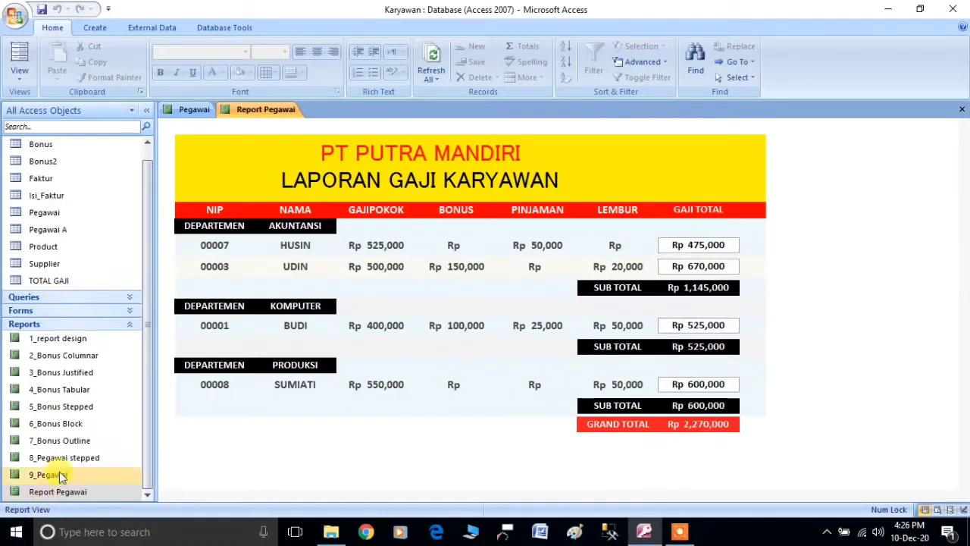
click(191, 109)
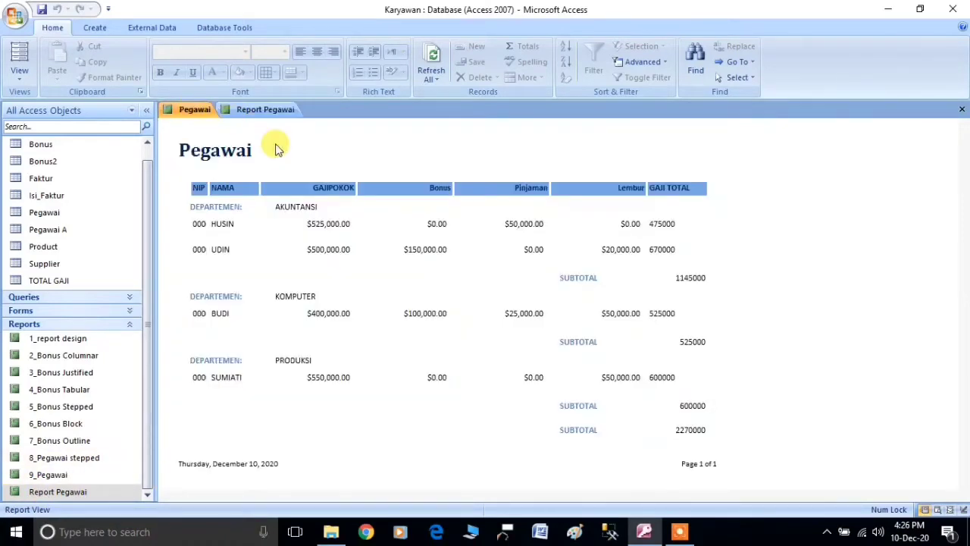
click(255, 110)
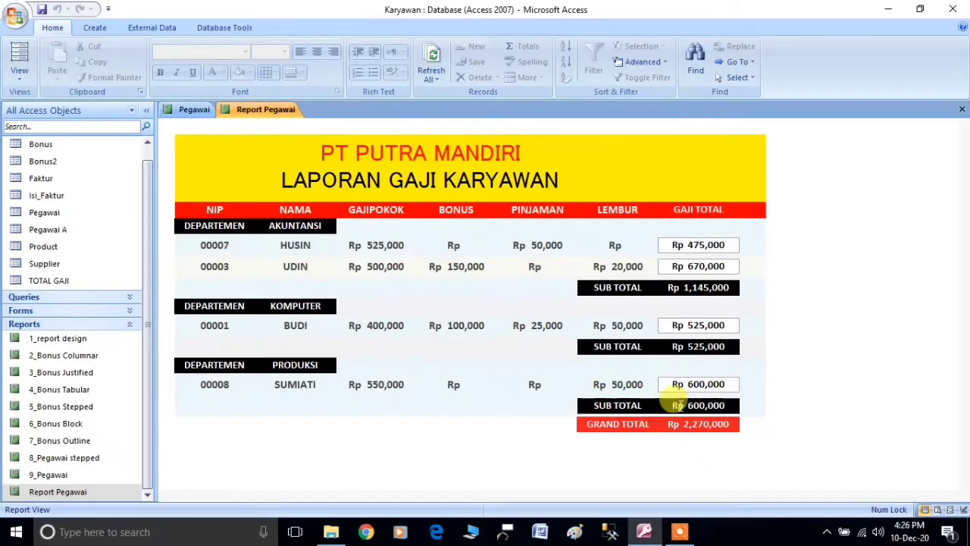
click(188, 109)
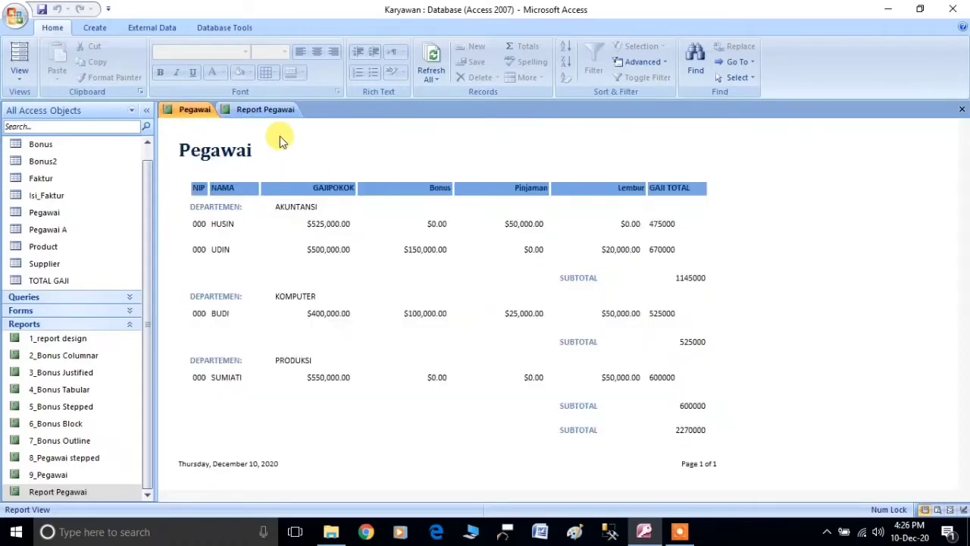
click(244, 112)
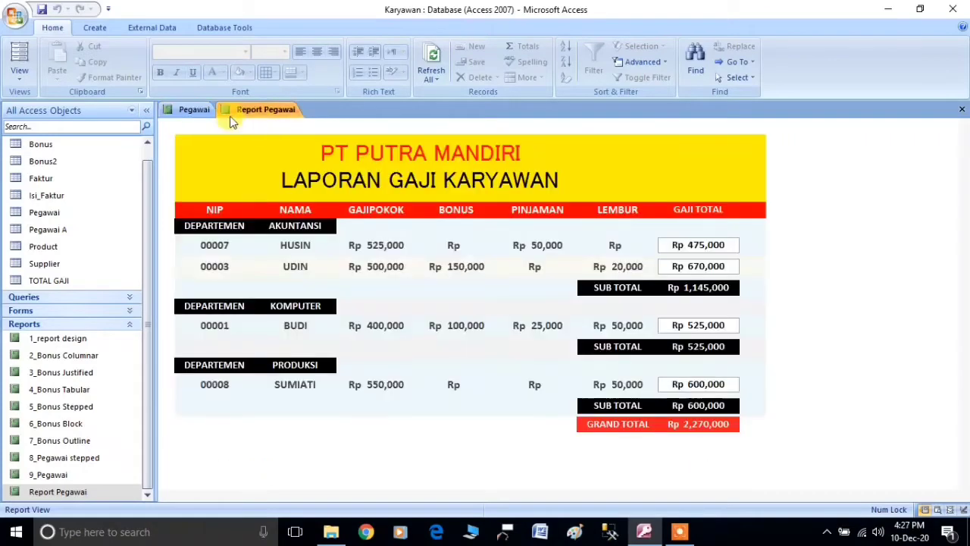
- Close the Report Pegawai report and keep the plain Pegawai report open for reference
click(194, 110)
right_click(253, 111)
click(285, 134)
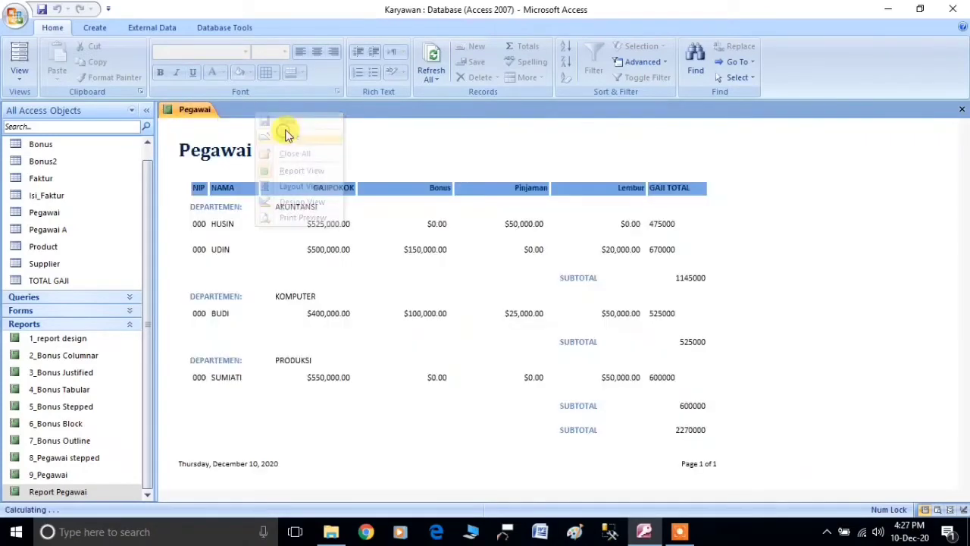
- Start a Report Wizard report with the NIP, NAMA and GAJIPOKOK fields of the Pegawai table
click(95, 30)
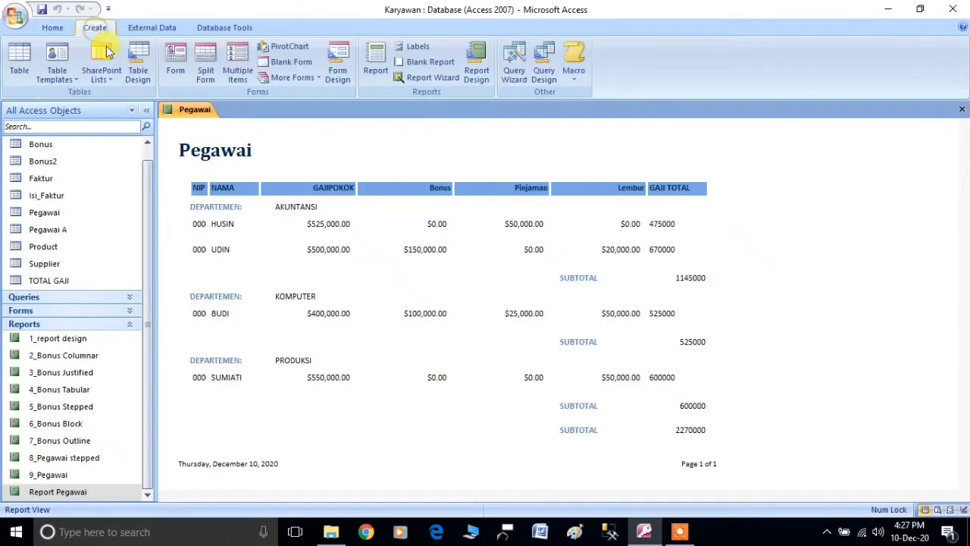
click(444, 77)
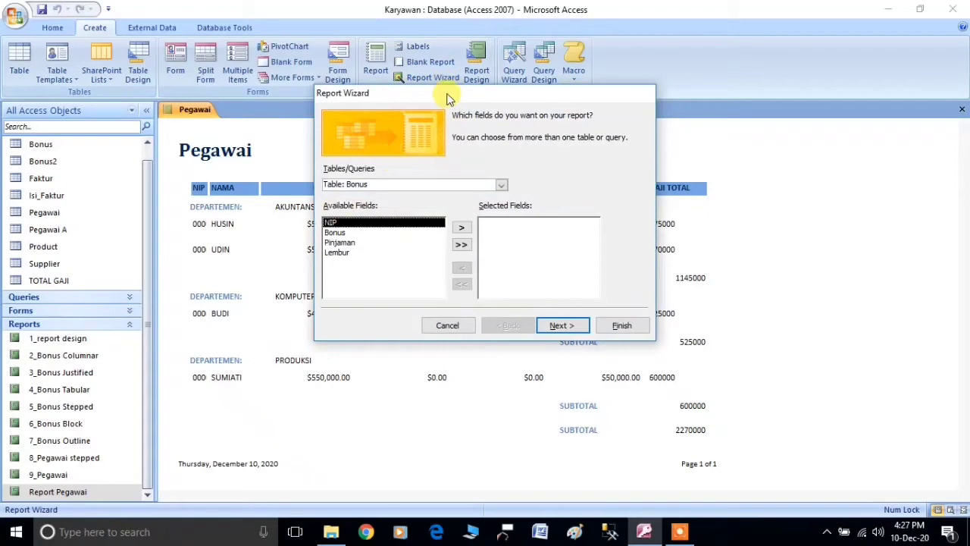
drag(447, 99, 684, 146)
click(746, 230)
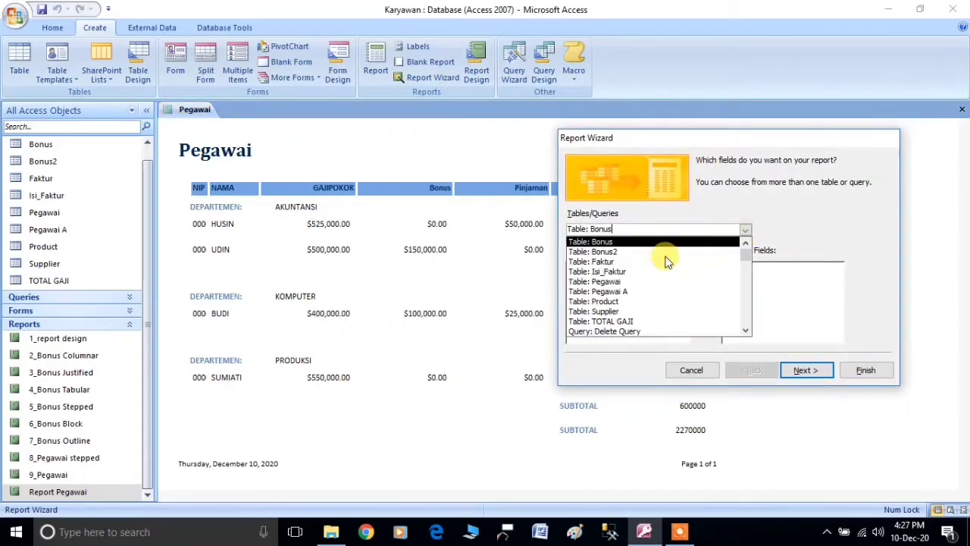
click(614, 279)
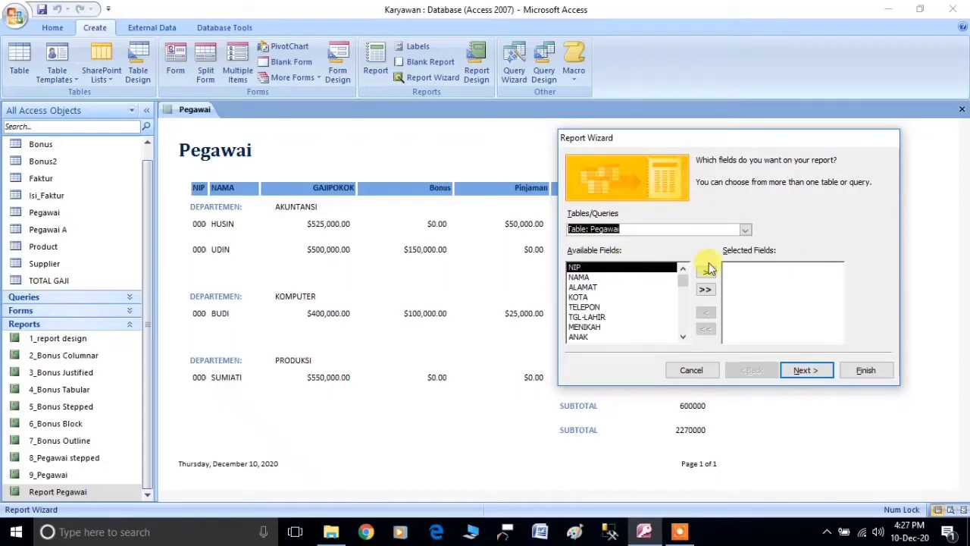
click(706, 273)
click(706, 273)
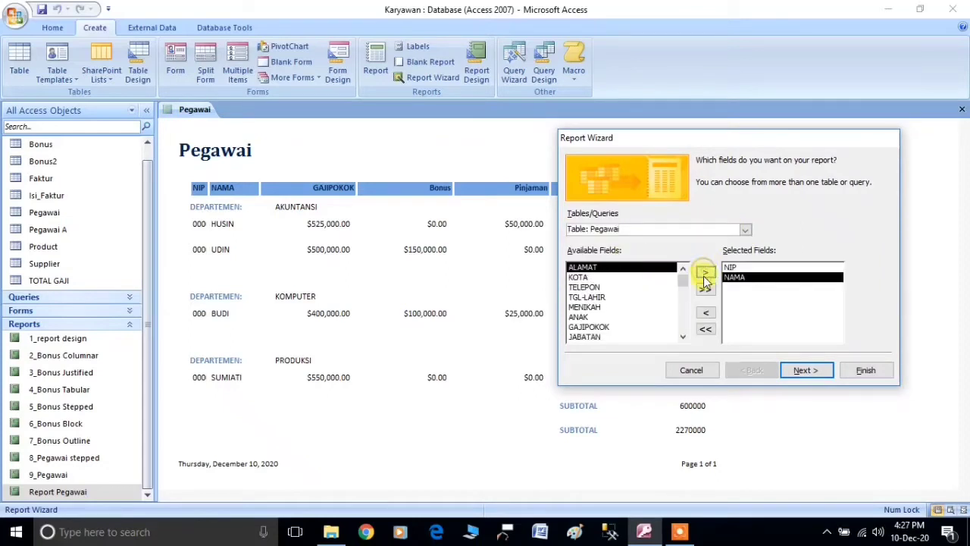
click(589, 326)
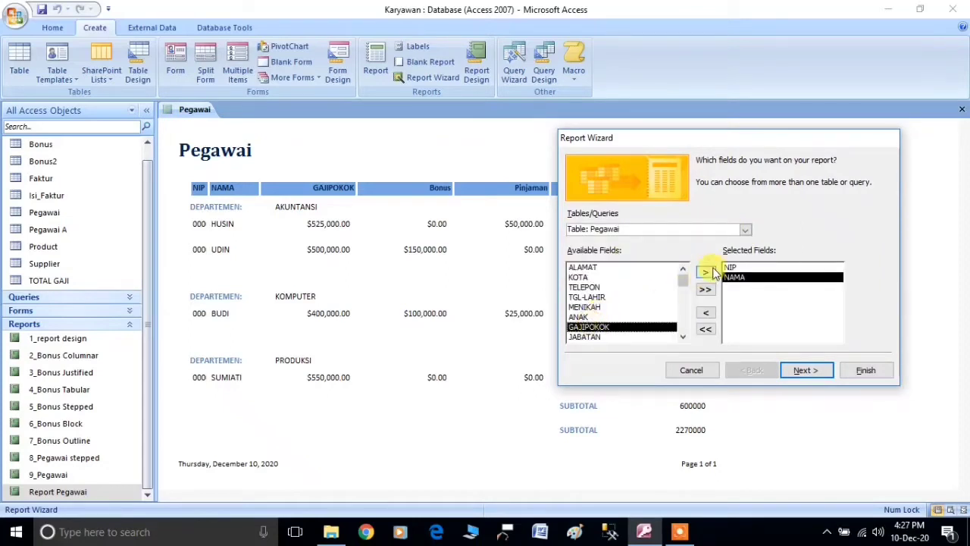
click(710, 273)
- Add the Bonus, Pinjaman and Lembur fields of the Bonus2 table to the report
click(745, 230)
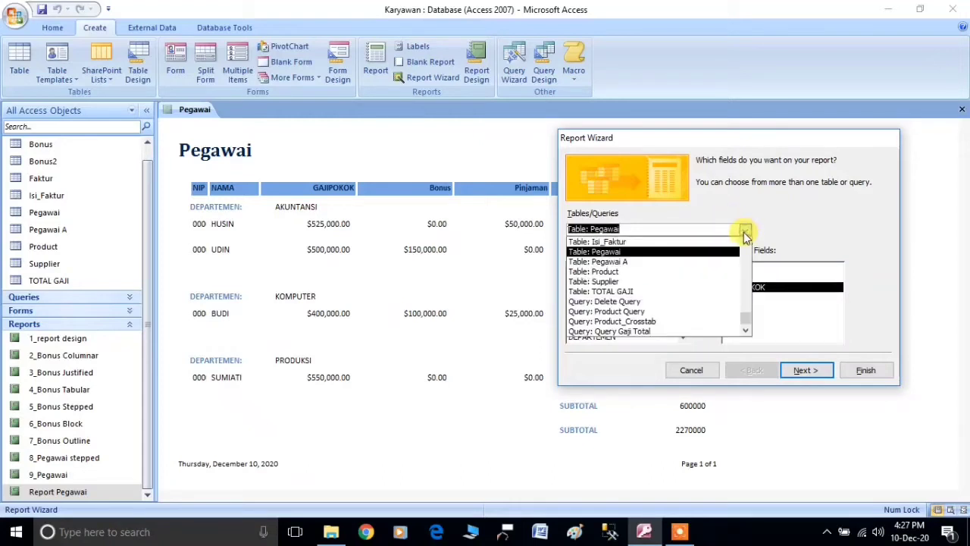
scroll(628, 260, up, 1)
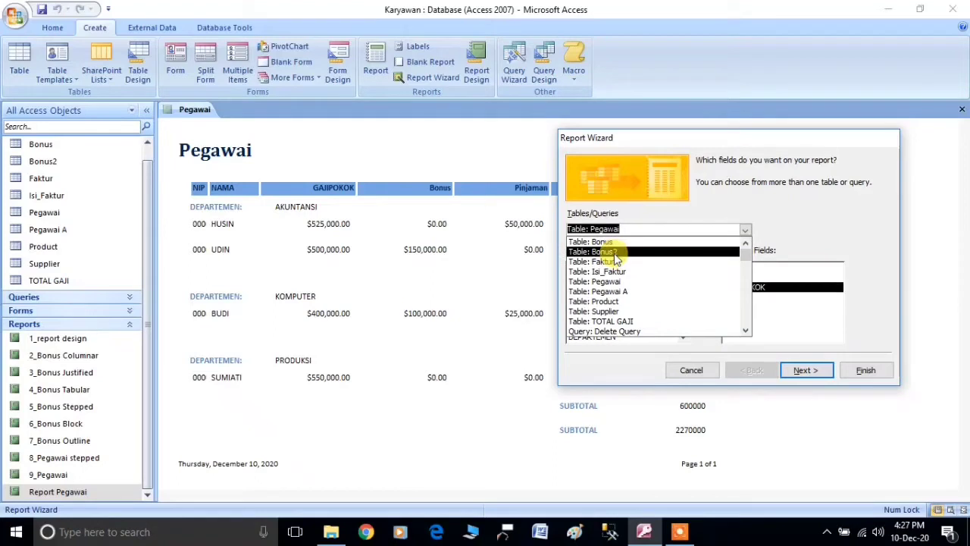
click(614, 253)
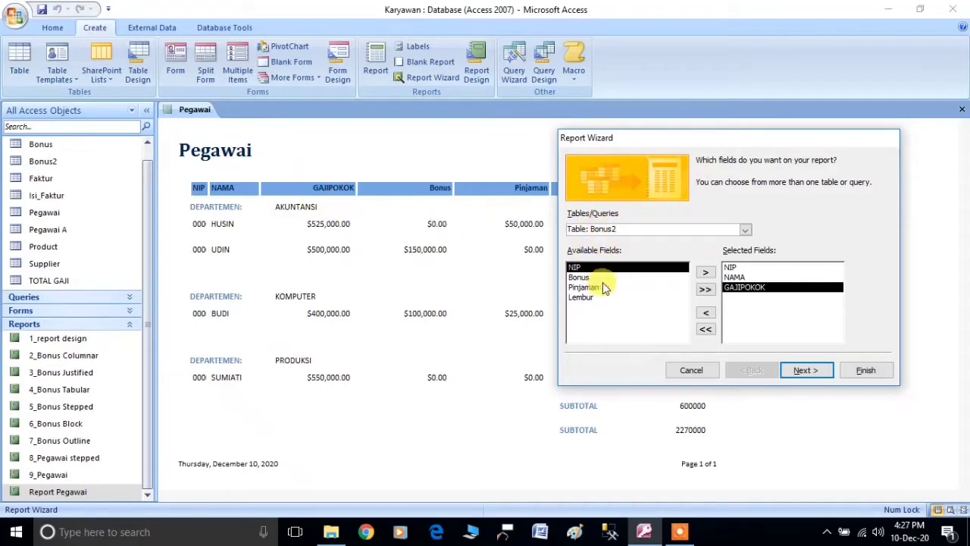
drag(656, 140, 730, 180)
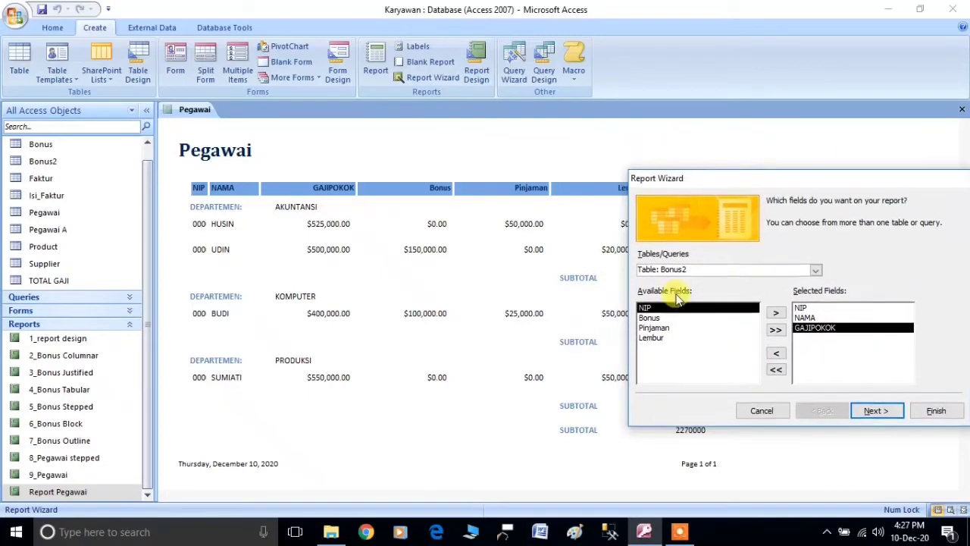
click(653, 318)
click(774, 313)
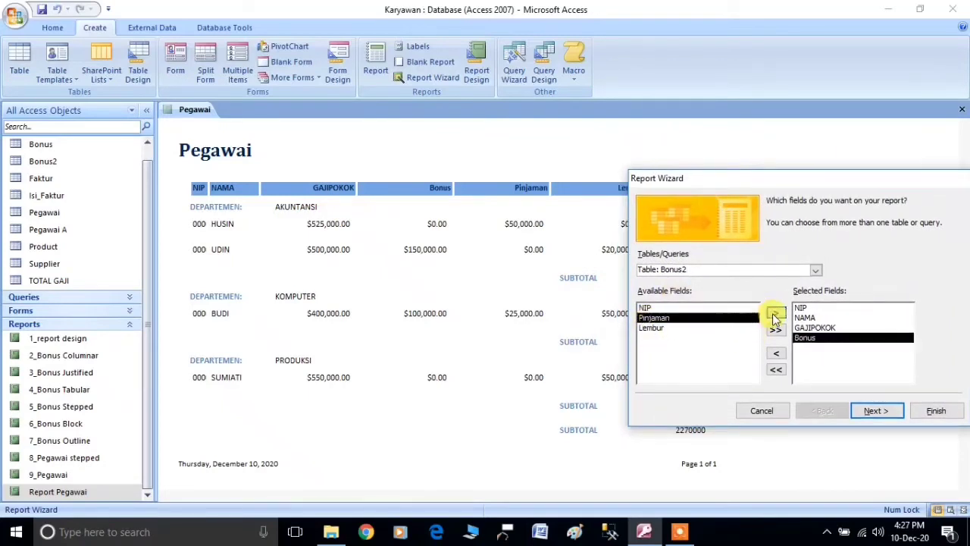
click(775, 313)
click(774, 313)
- Skip grouping and sorting, and lay out the report as Tabular in Portrait orientation with the default style
drag(776, 178, 323, 147)
click(458, 381)
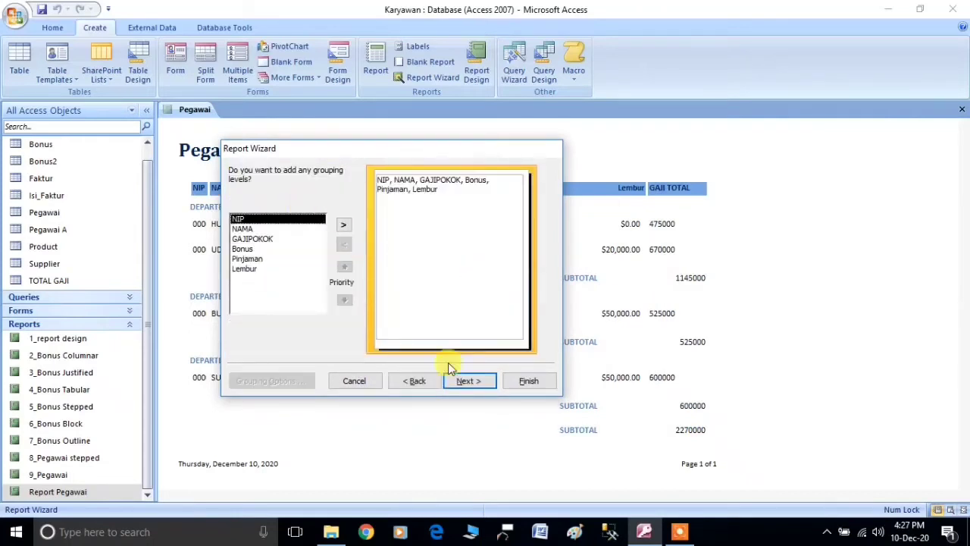
click(465, 380)
click(466, 380)
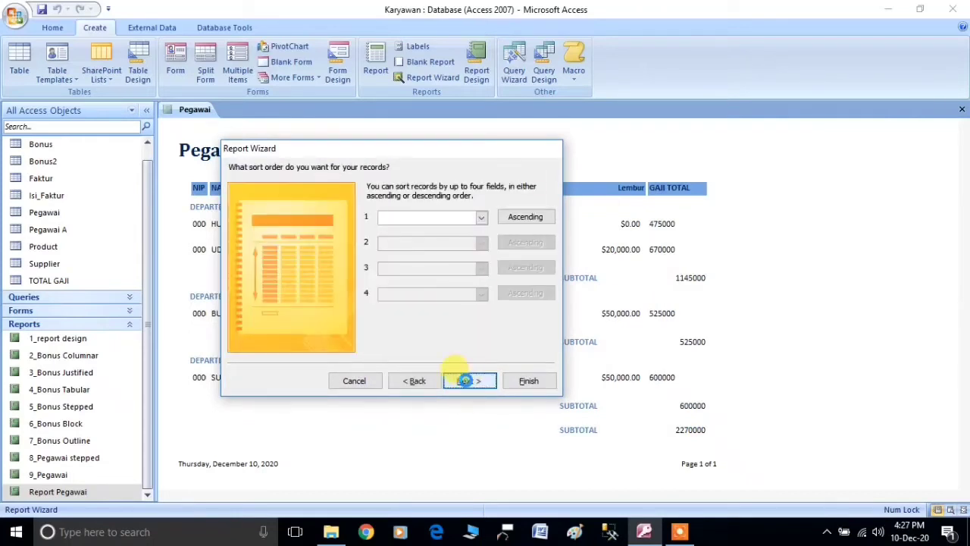
click(421, 218)
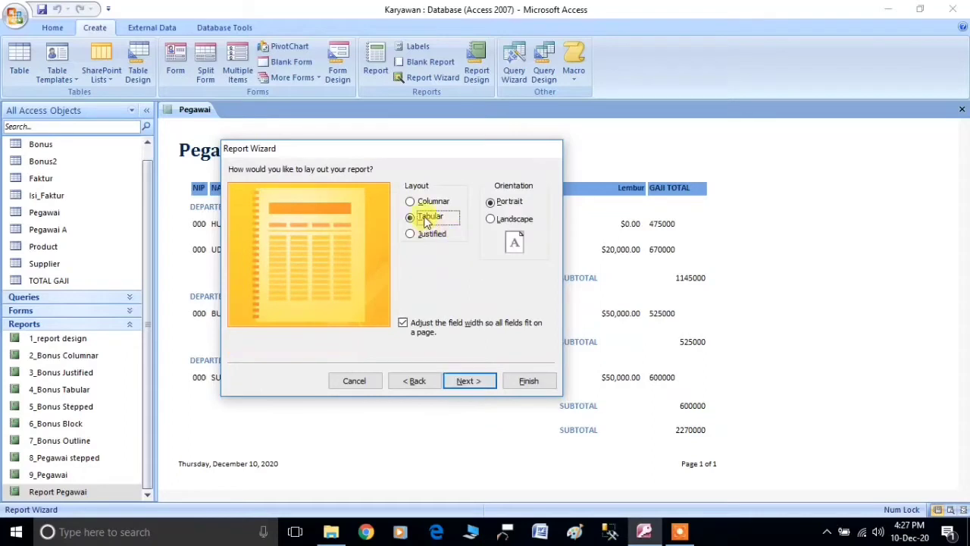
click(471, 381)
click(477, 381)
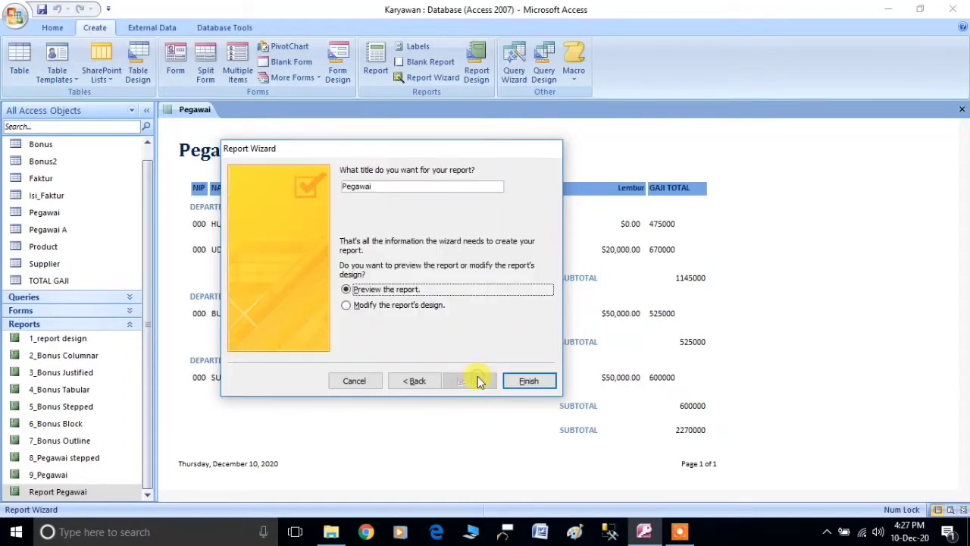
- Create the report with the title 9_pegawai 2 and compare it with the open Pegawai report
click(386, 185)
double_click(370, 190)
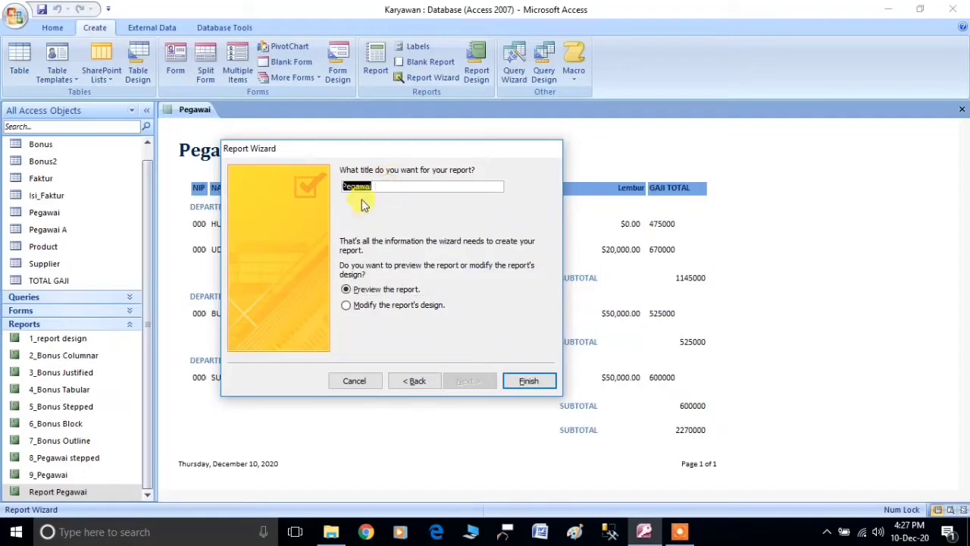
text(9_pegawai 2)
key(Return)
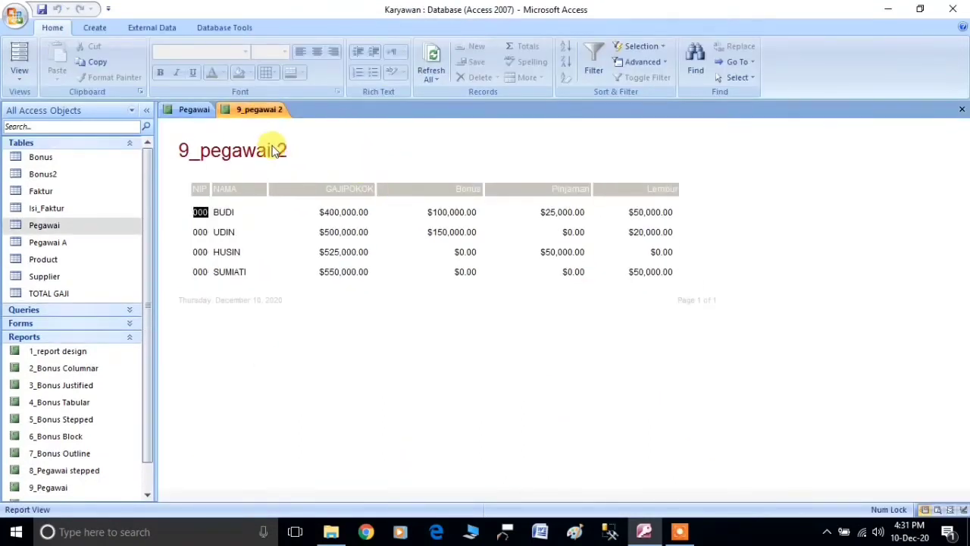
click(191, 109)
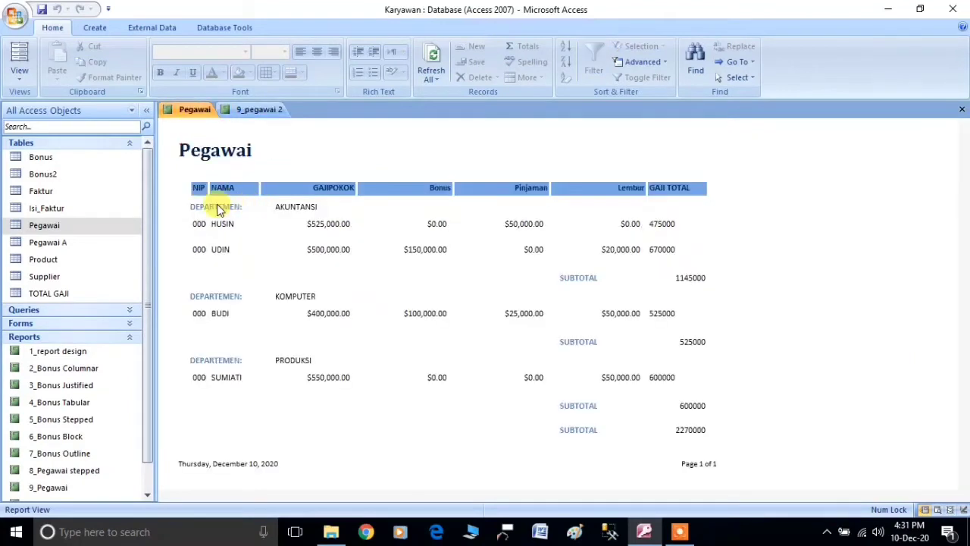
- Compare the Pegawai report with 9_pegawai 2, examining its department headings, department subtotals and final total row
click(250, 111)
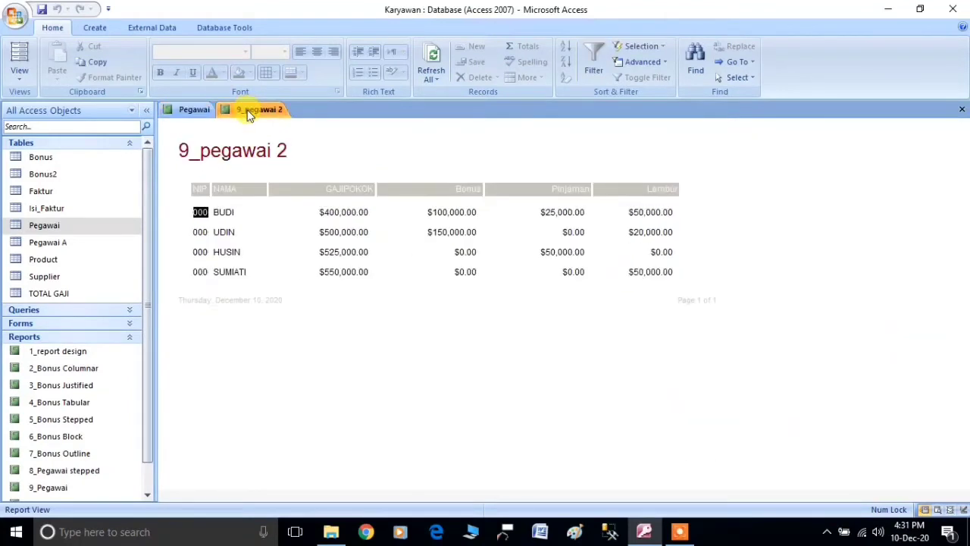
click(194, 111)
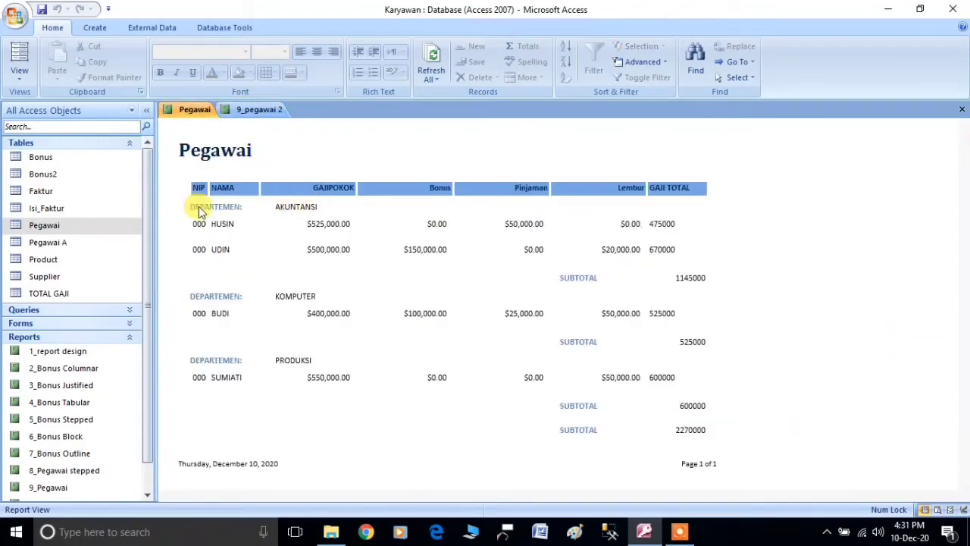
click(300, 211)
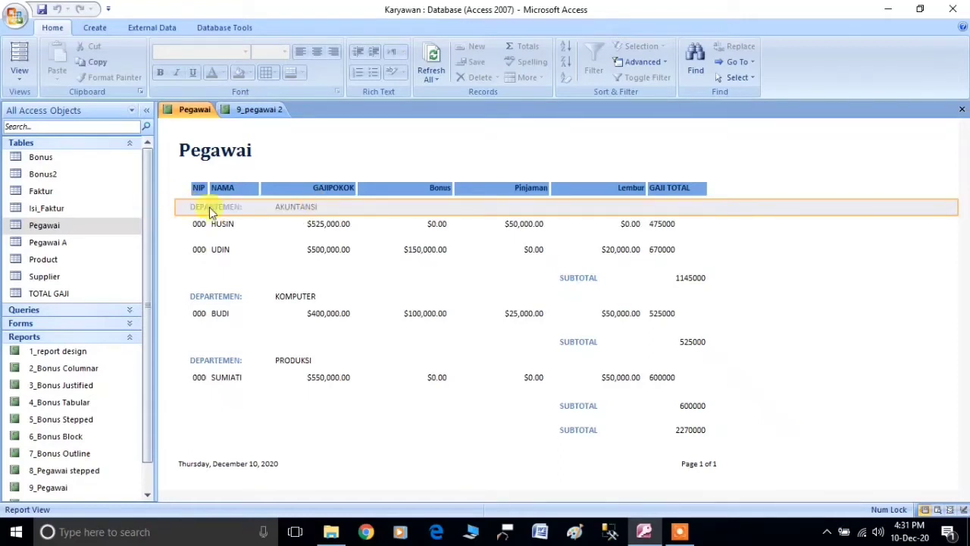
click(567, 277)
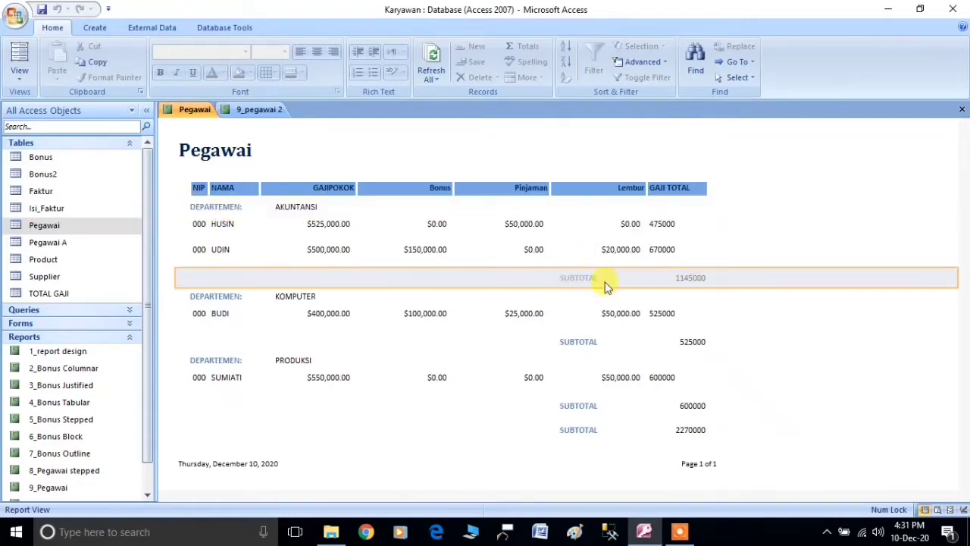
click(584, 341)
click(588, 407)
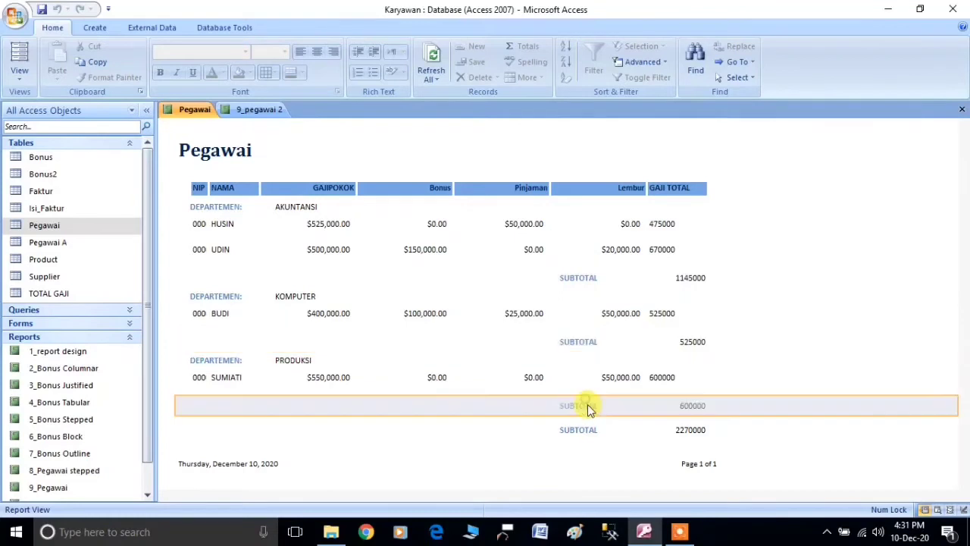
click(590, 430)
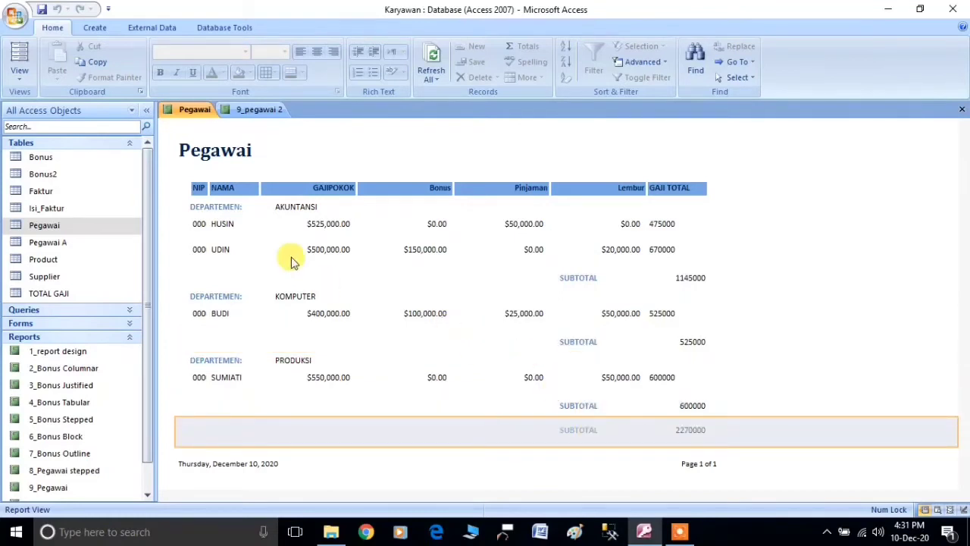
- Switch the 9_pegawai 2 report to Design View and change its header title to Pegawai
click(253, 110)
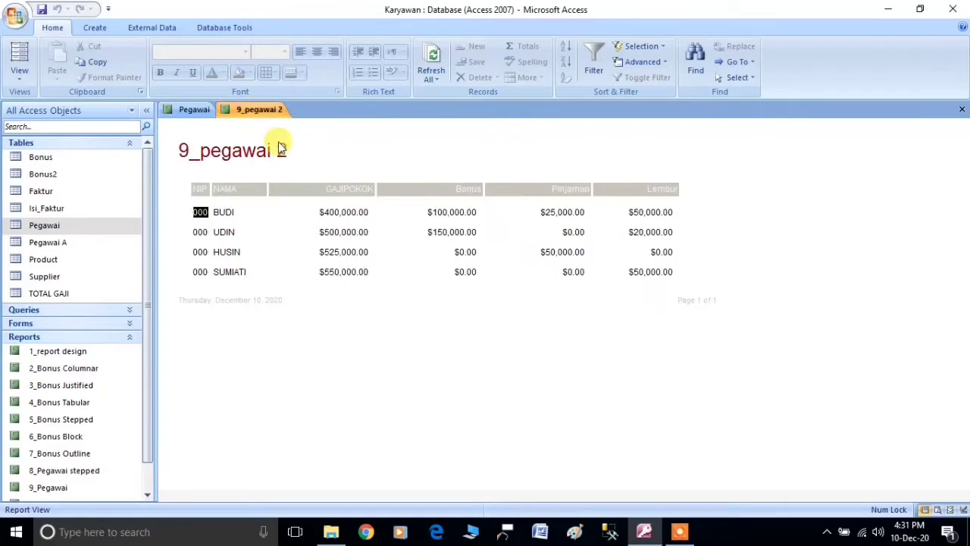
right_click(253, 110)
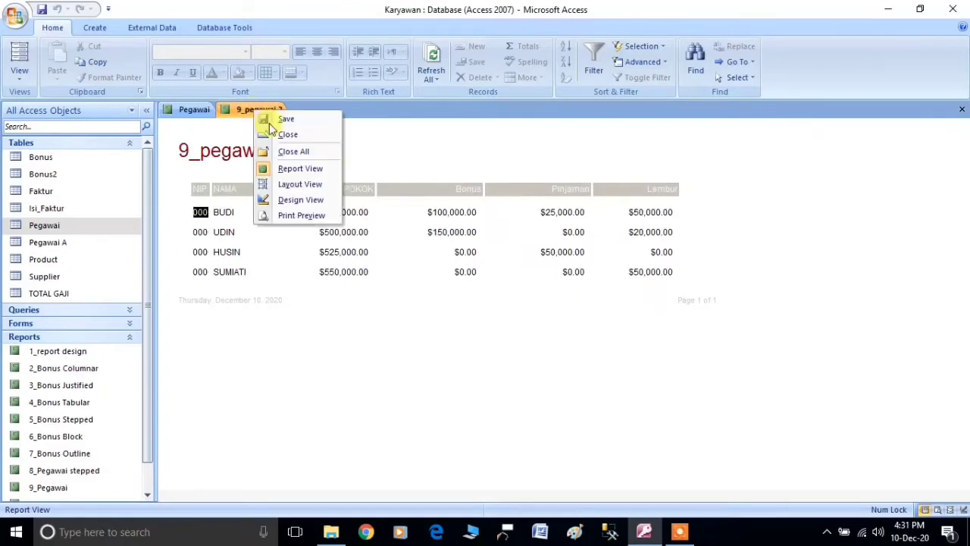
click(296, 200)
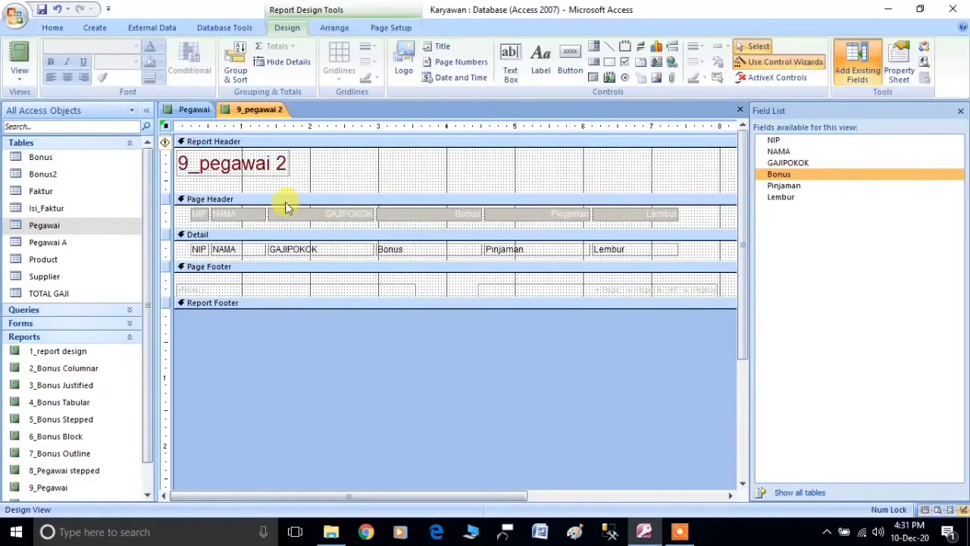
click(275, 165)
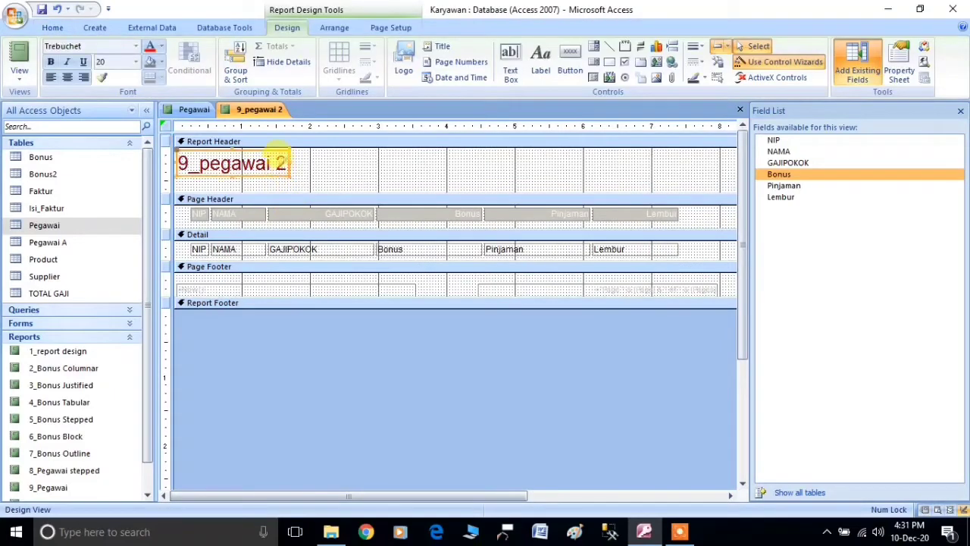
drag(275, 164, 142, 171)
text(P)
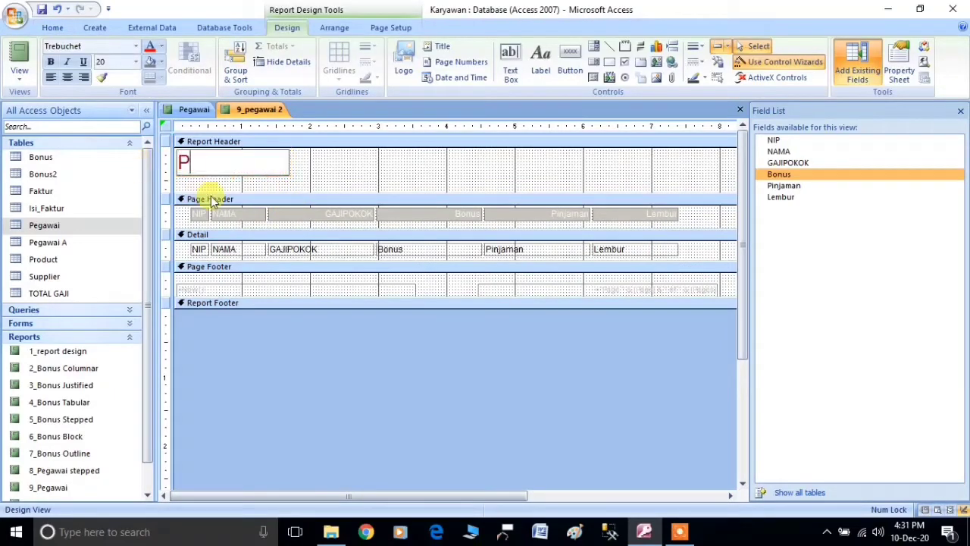
text(egawai)
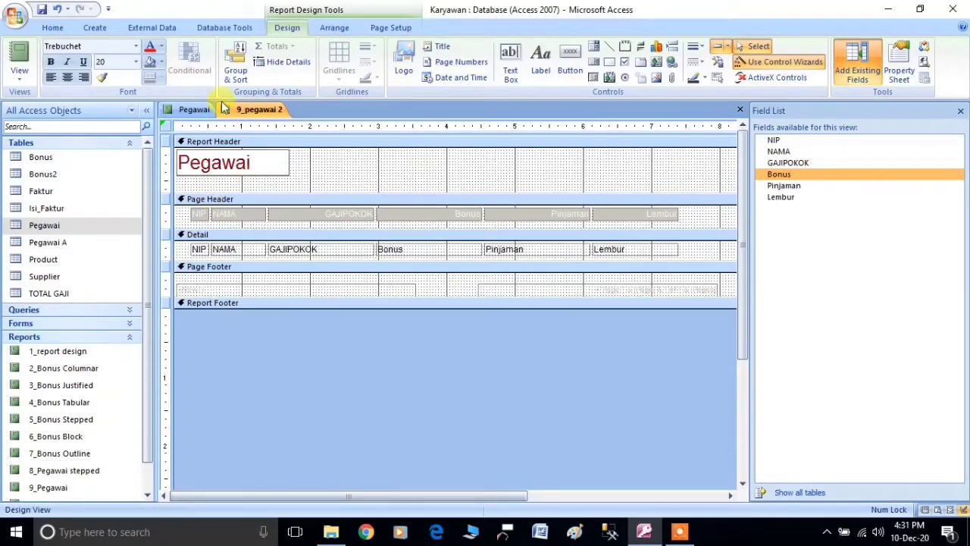
click(328, 184)
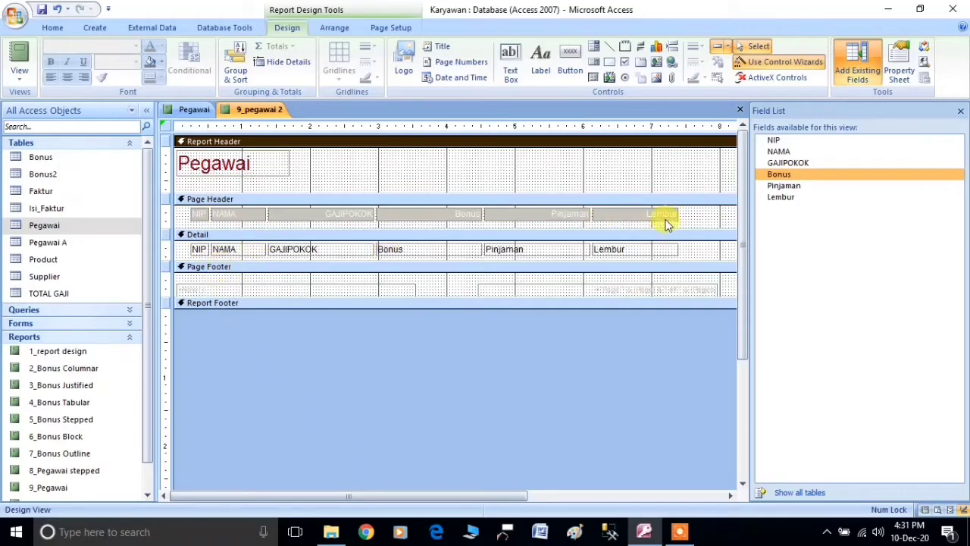
- Open the finished Pegawai report in Design View to examine its DEPARTEMEN header, footer and subtotal controls
click(191, 109)
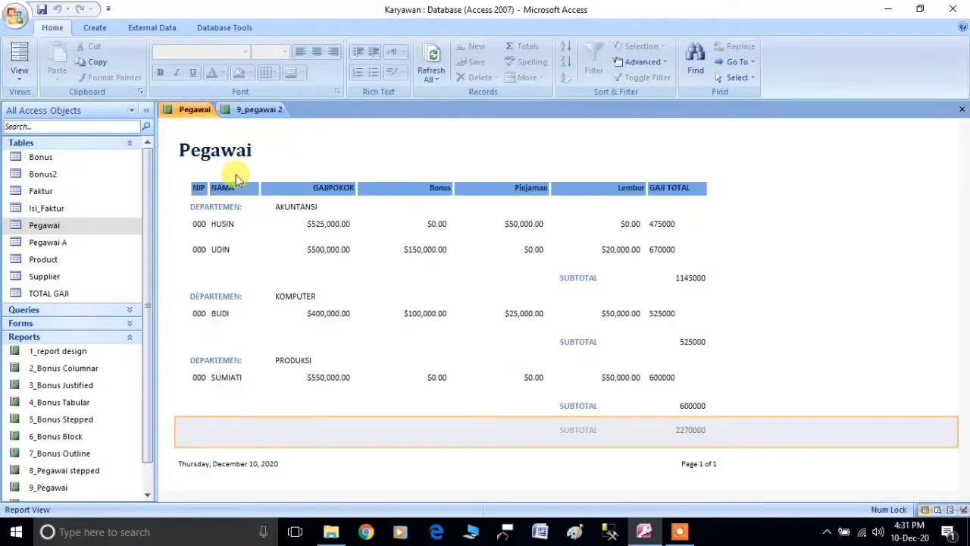
right_click(176, 110)
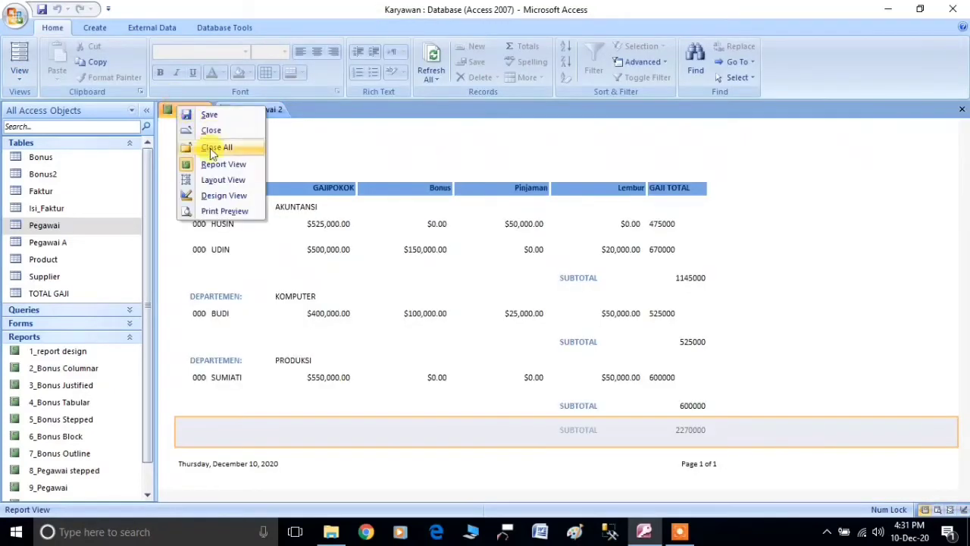
click(205, 192)
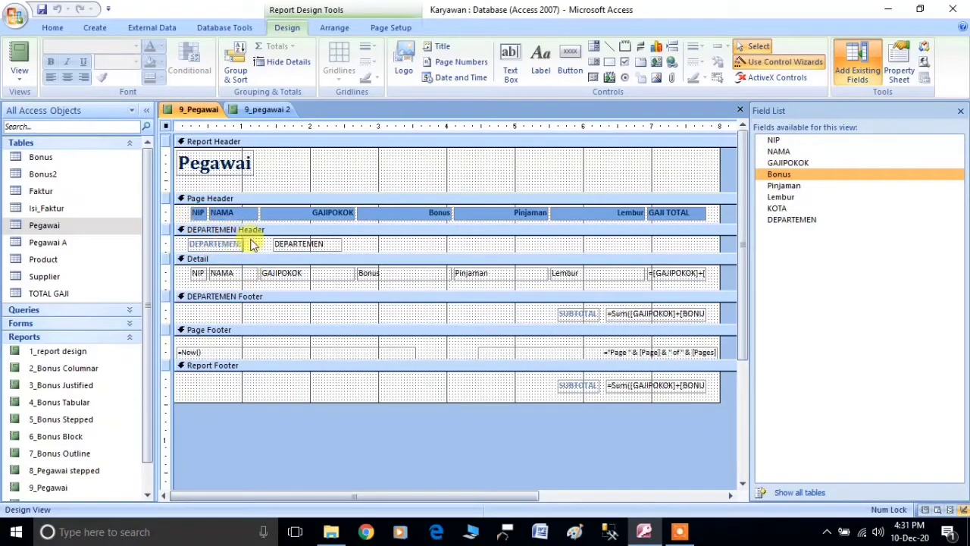
- Add a group level with no field chosen to 9_pegawai 2, and enlarge its Report Footer to about half an inch
click(267, 109)
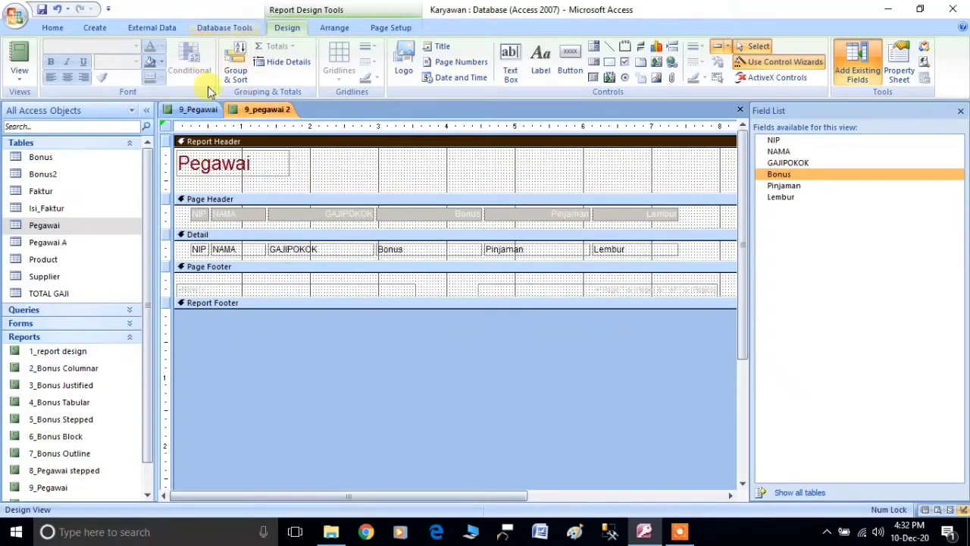
click(232, 74)
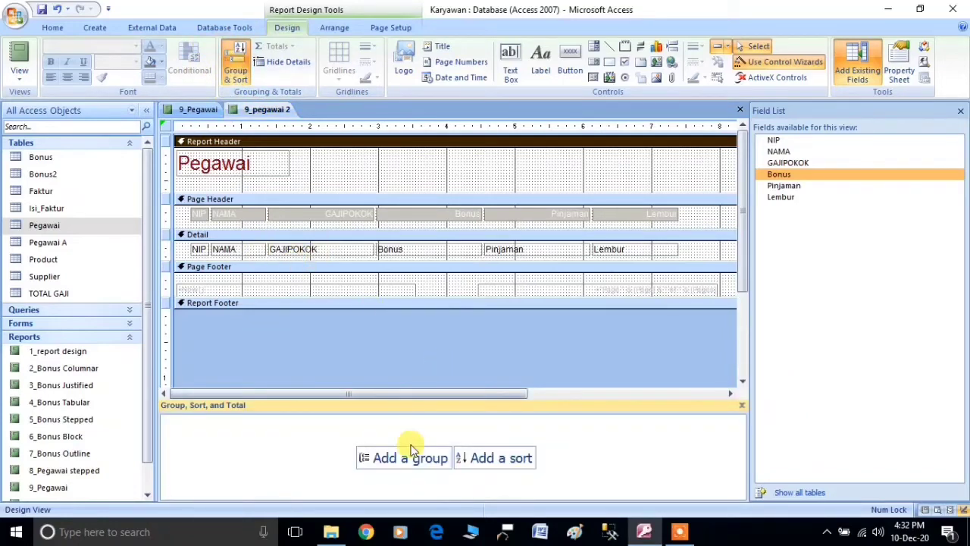
click(407, 464)
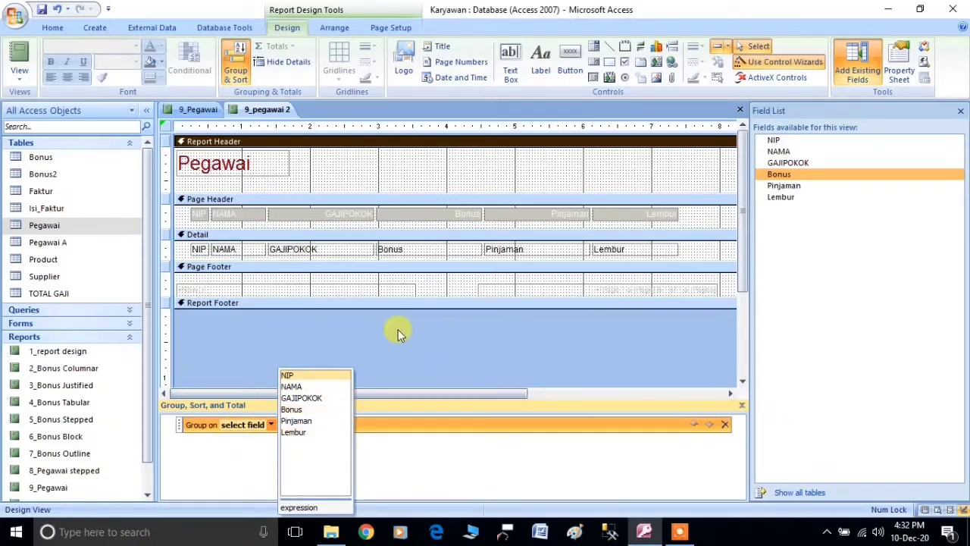
click(382, 346)
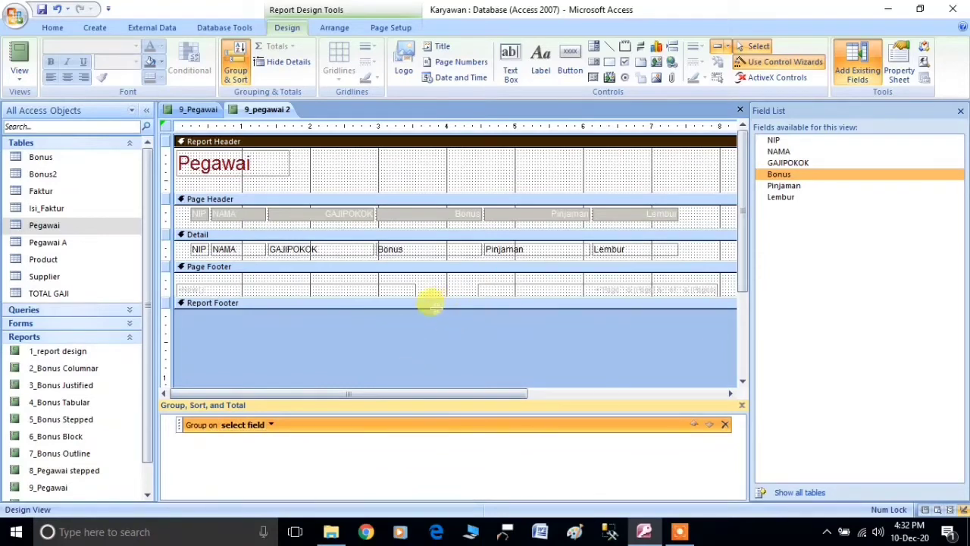
drag(430, 305, 433, 342)
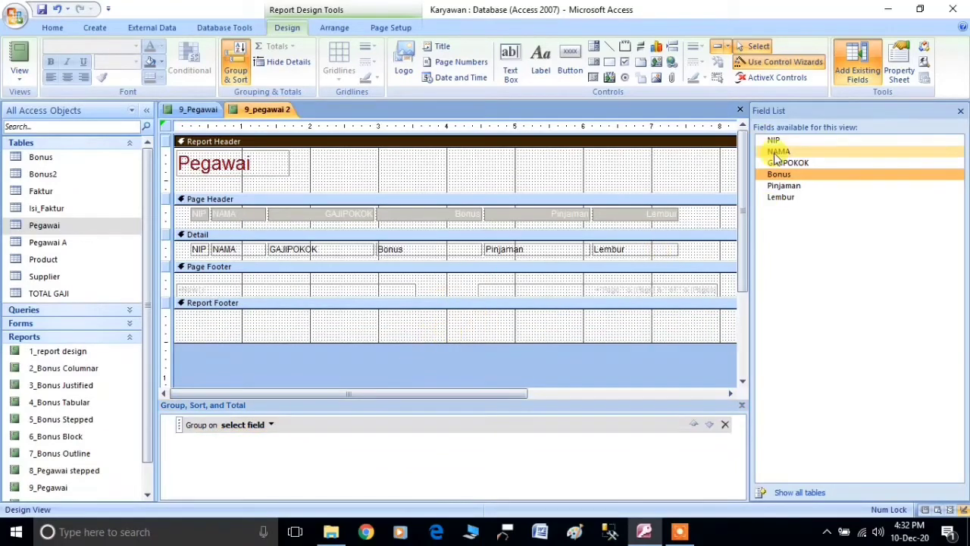
- Add the Pegawai table's DEPARTEMEN field to the Detail section, placing it below the other fields, about 1.1 inches down
click(802, 491)
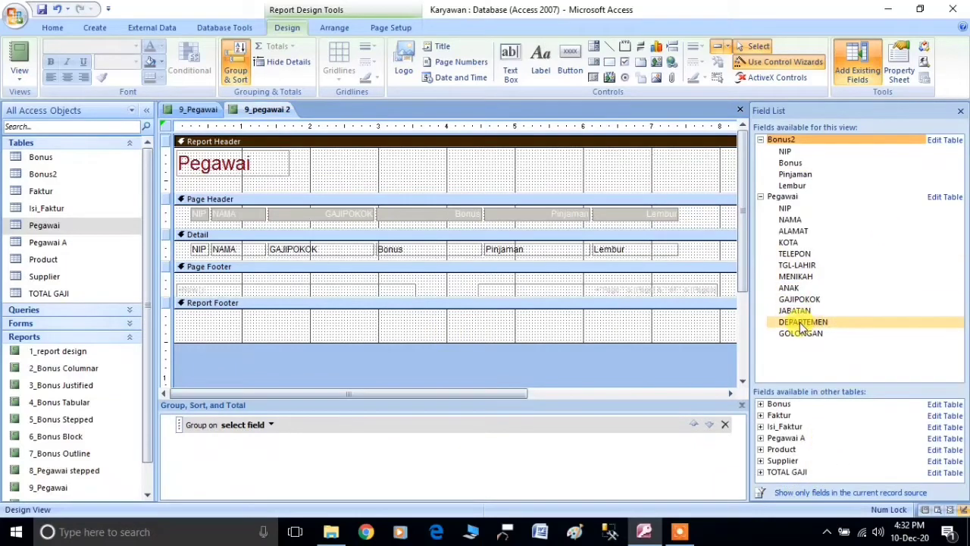
click(800, 322)
drag(798, 321, 390, 363)
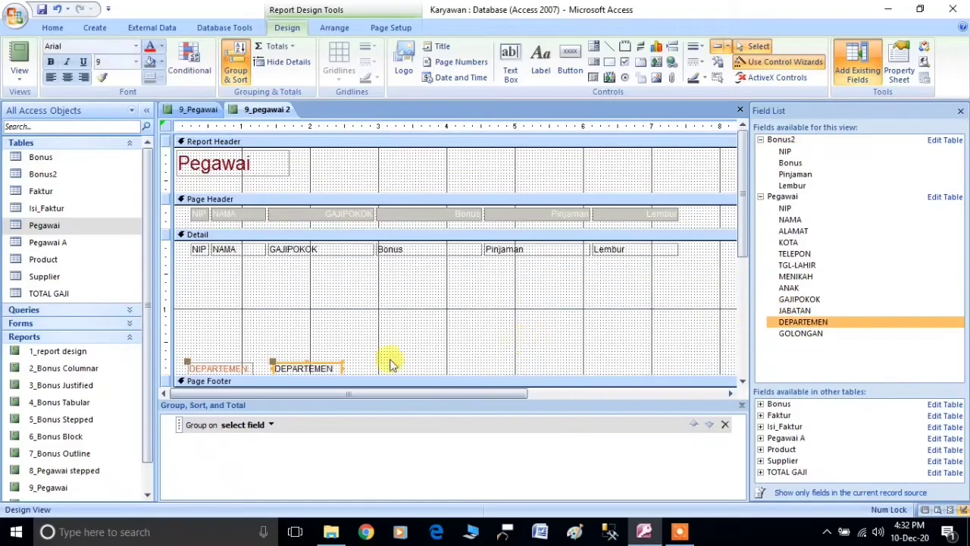
click(281, 368)
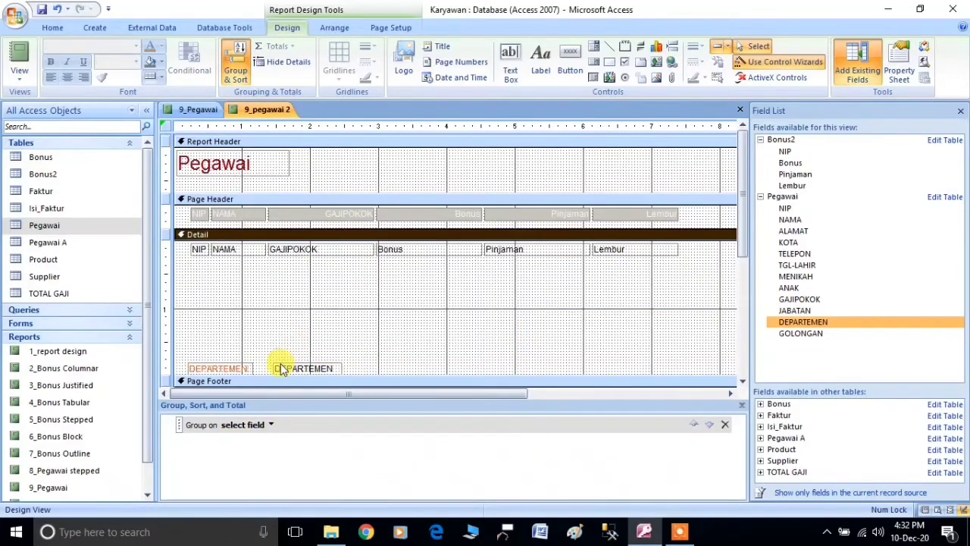
click(281, 368)
drag(279, 368, 292, 314)
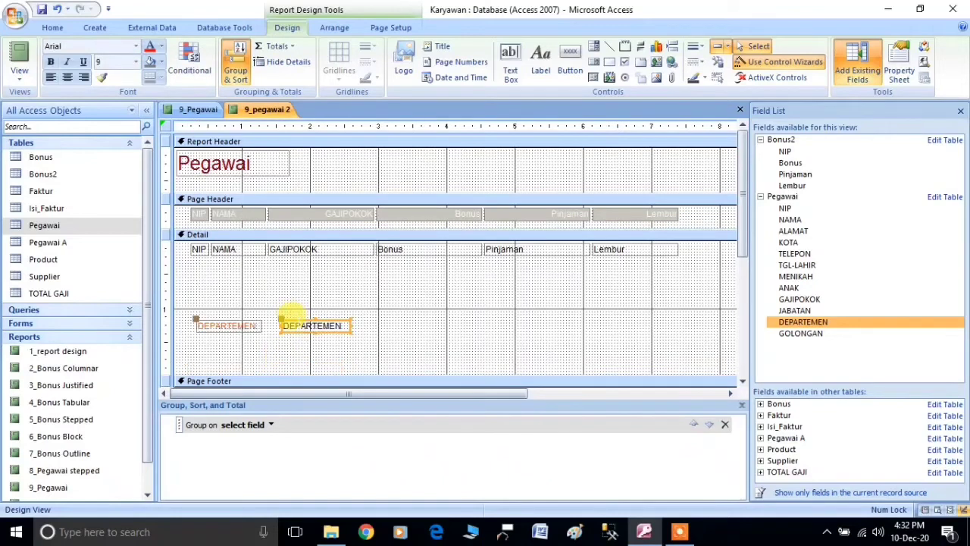
- Set the new group level to group the report on the DEPARTEMEN field
click(271, 424)
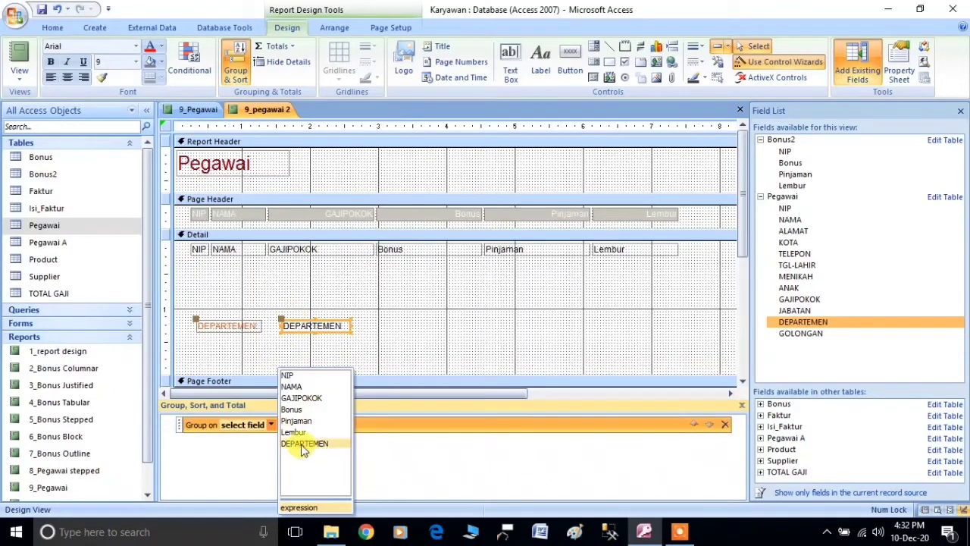
click(376, 355)
click(272, 425)
click(303, 443)
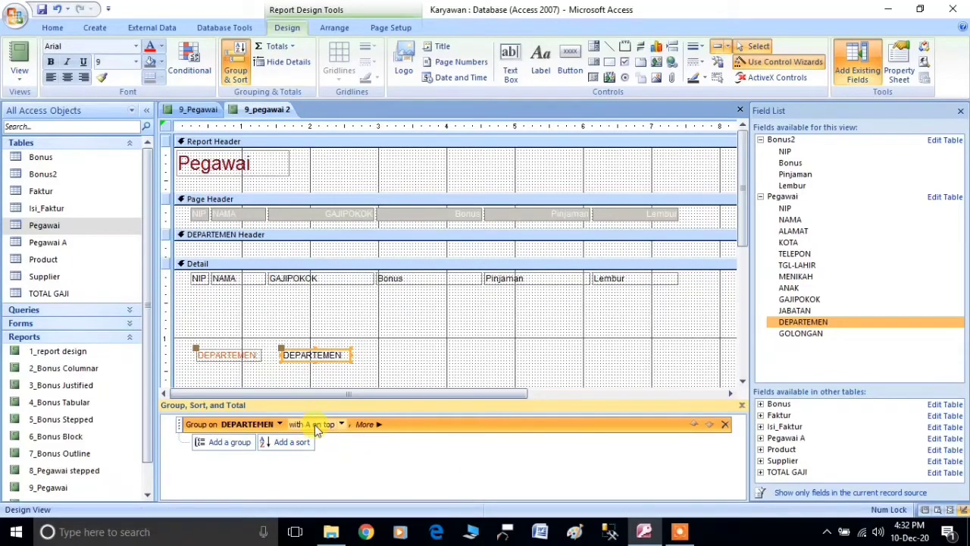
- Set the DEPARTEMEN group's totals to NIP with type Count Records, and turn on Show Grand Total
click(365, 426)
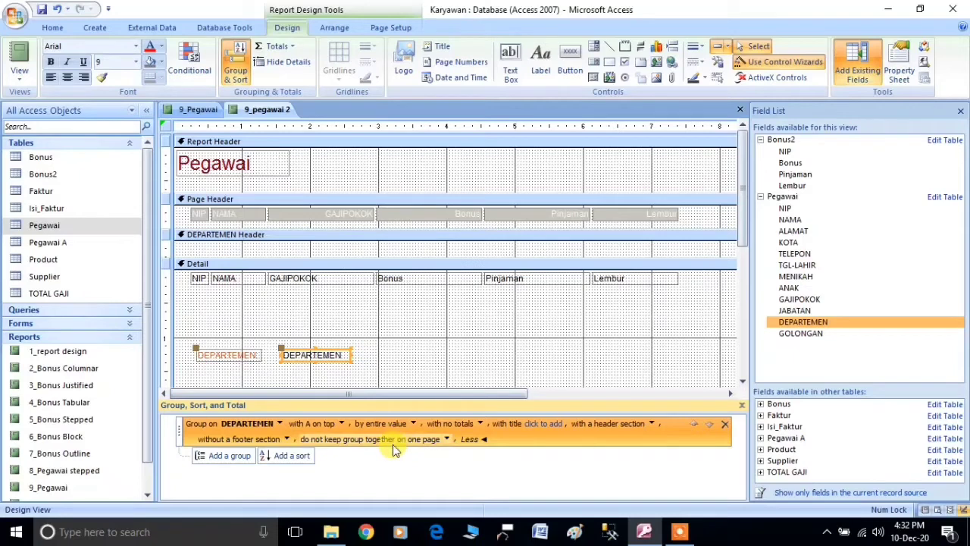
click(480, 424)
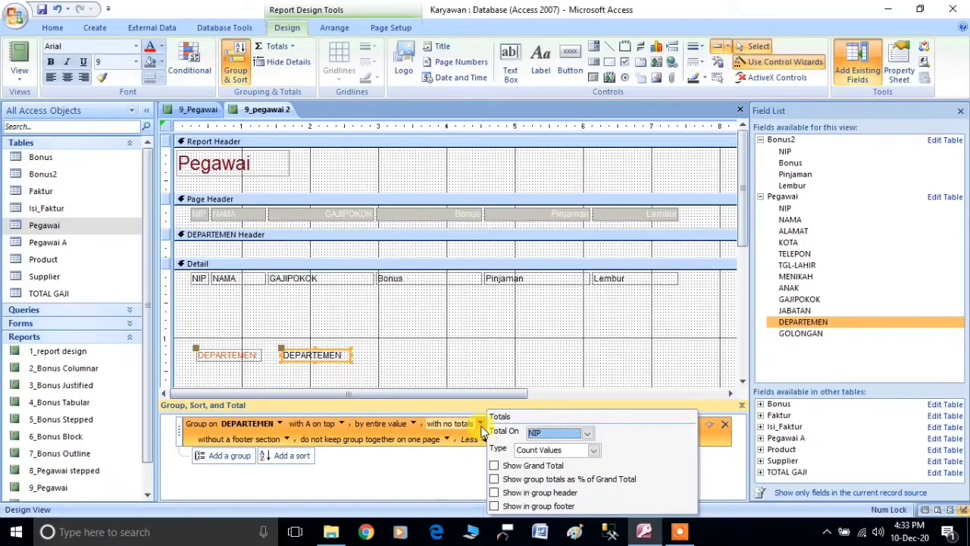
click(586, 434)
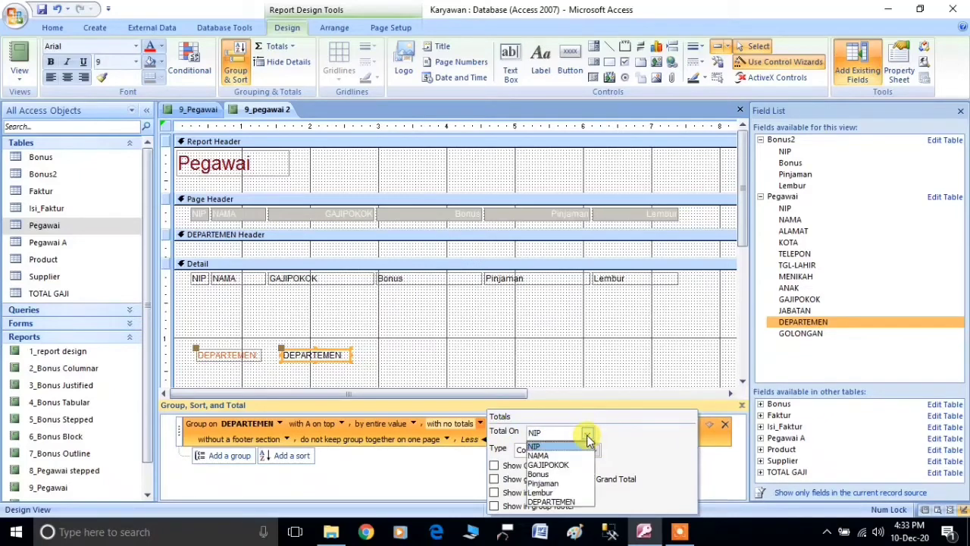
click(555, 430)
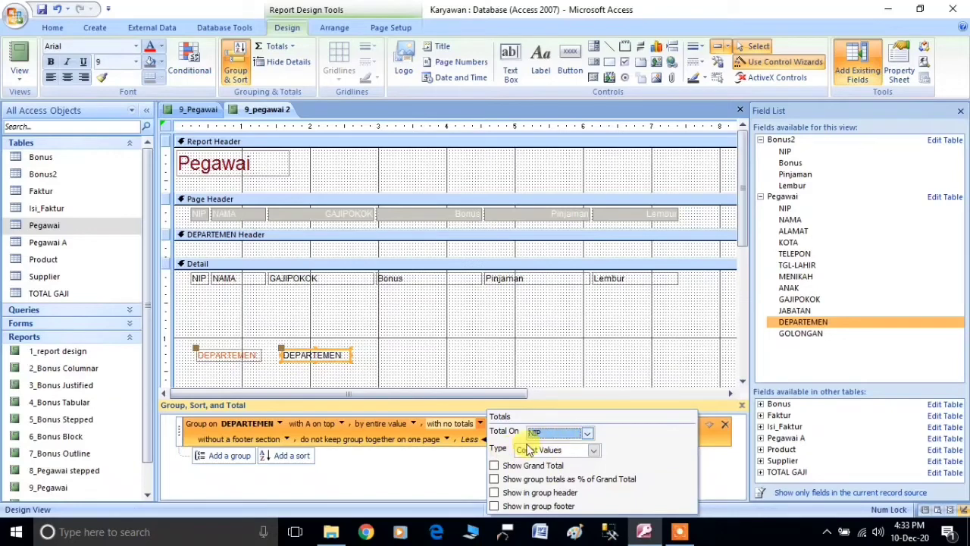
click(594, 450)
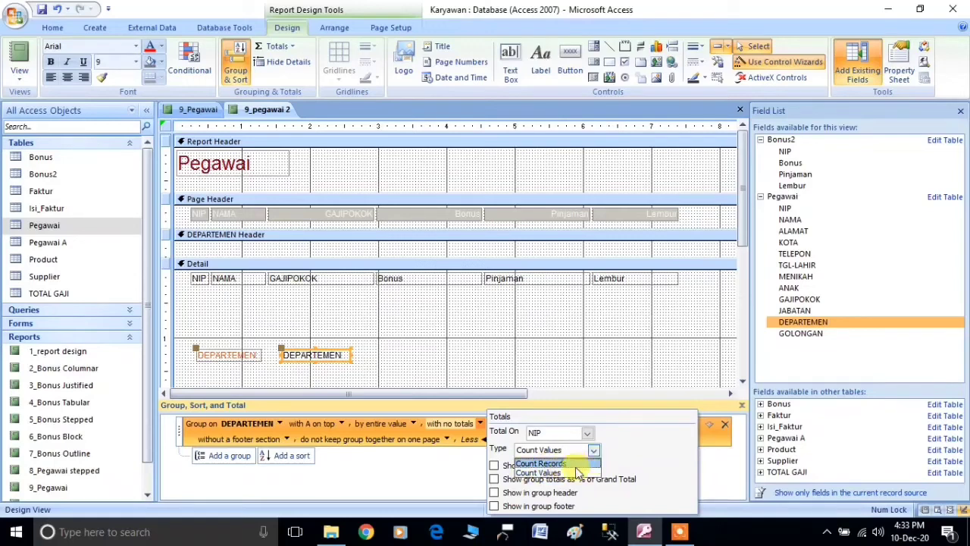
click(565, 464)
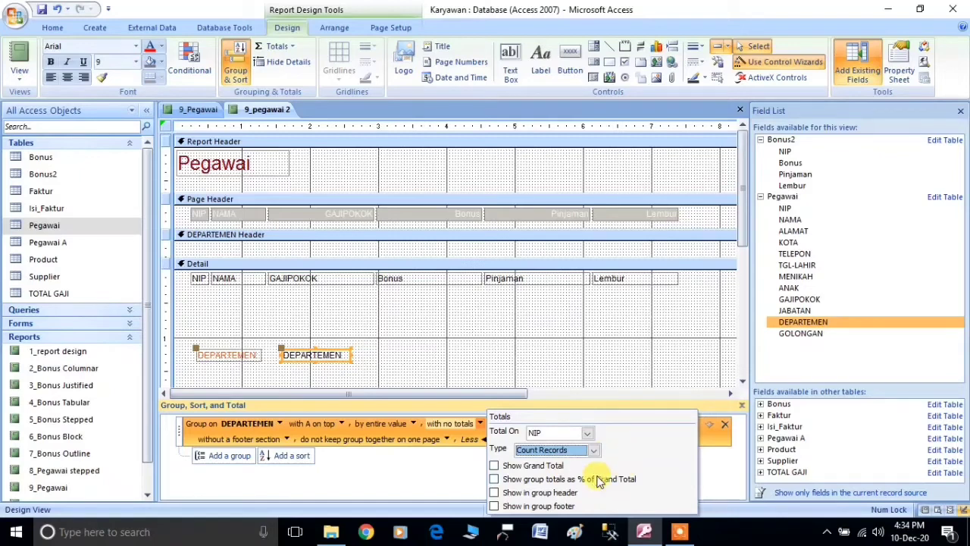
click(494, 467)
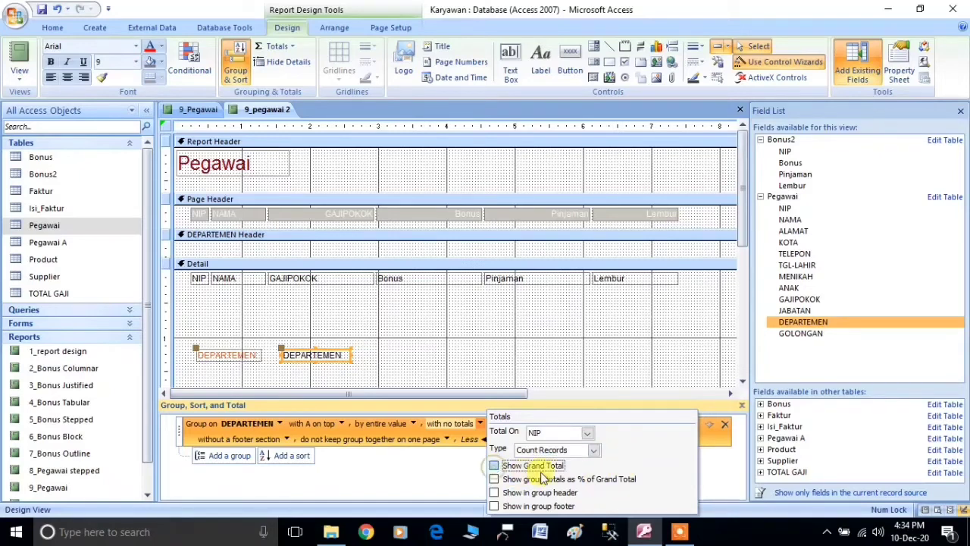
click(496, 466)
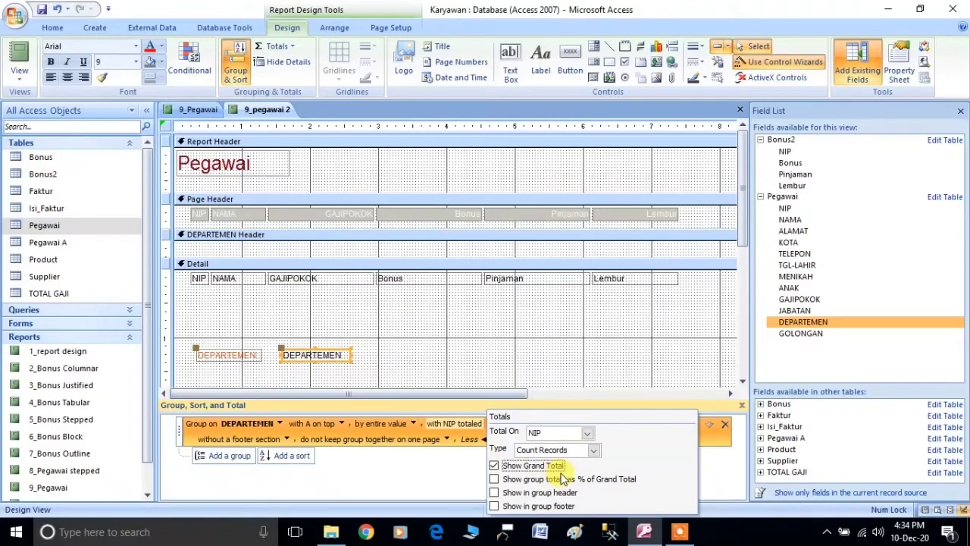
- Show the NIP record count in the DEPARTEMEN group footer and set the group to keep whole group together on one page
click(494, 507)
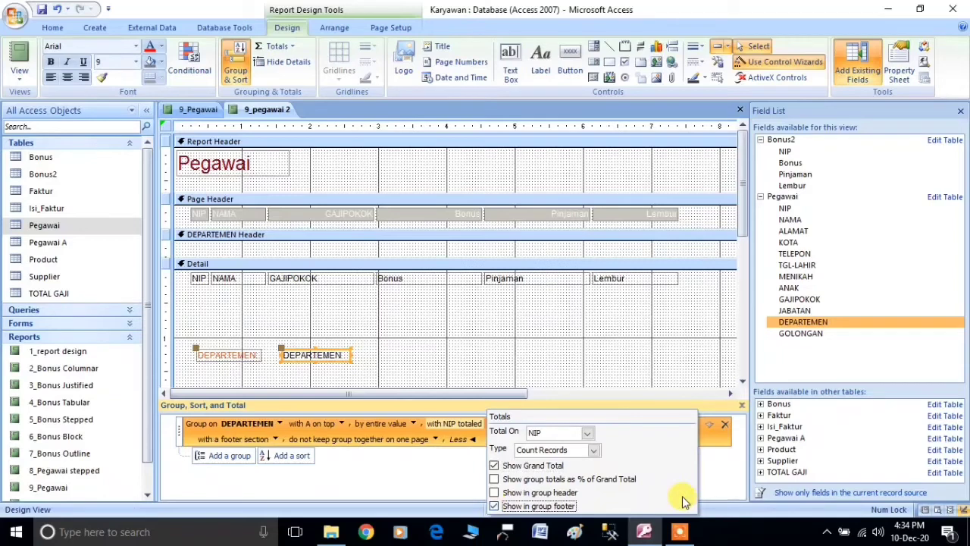
click(564, 396)
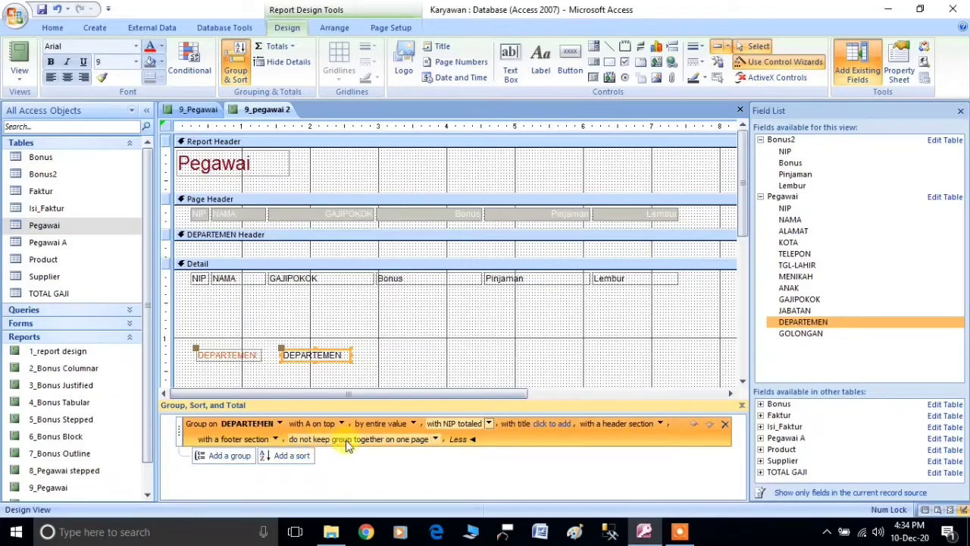
click(436, 439)
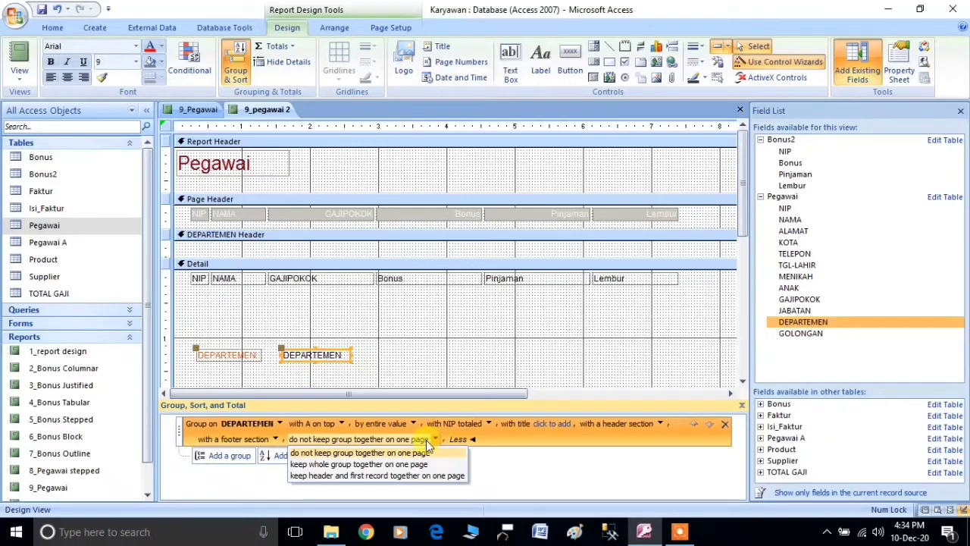
click(371, 465)
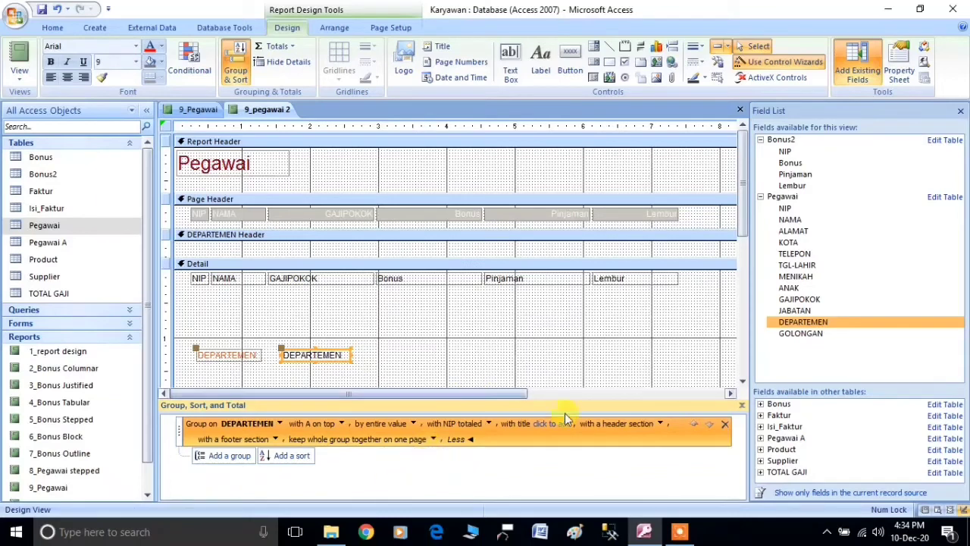
click(487, 361)
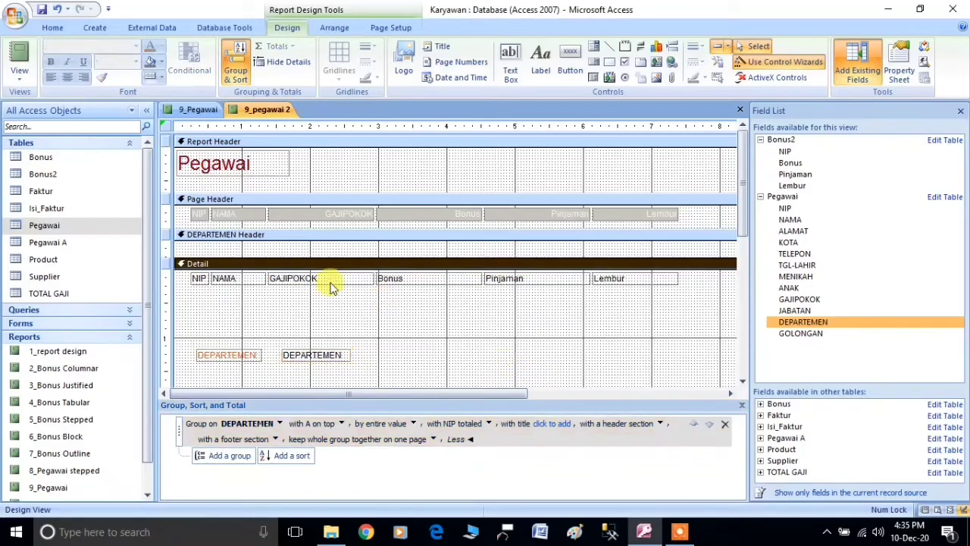
- Delete the DEPARTEMEN field from the Detail section and shrink the section to about 0.3 inch, just fitting its row of fields
click(297, 353)
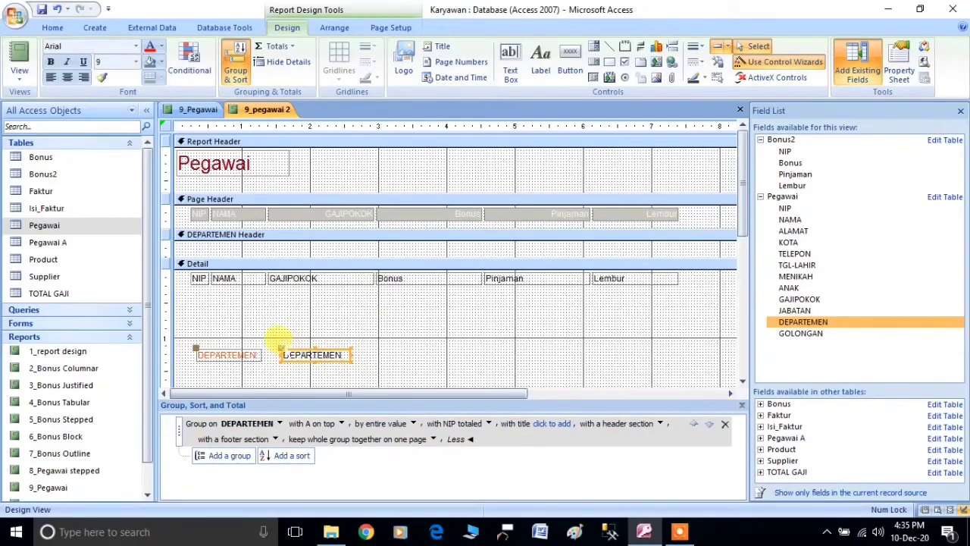
key(Delete)
scroll(324, 346, down, 3)
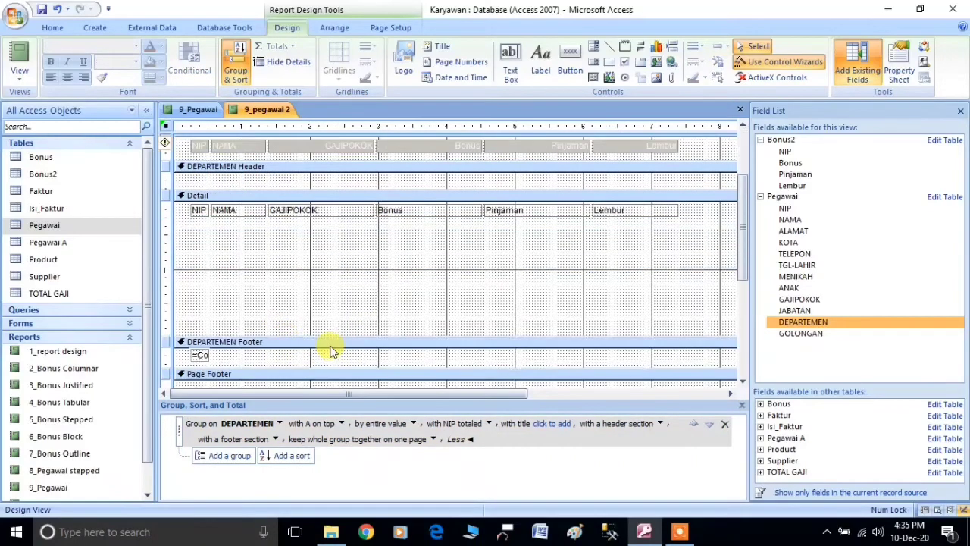
drag(330, 266, 358, 152)
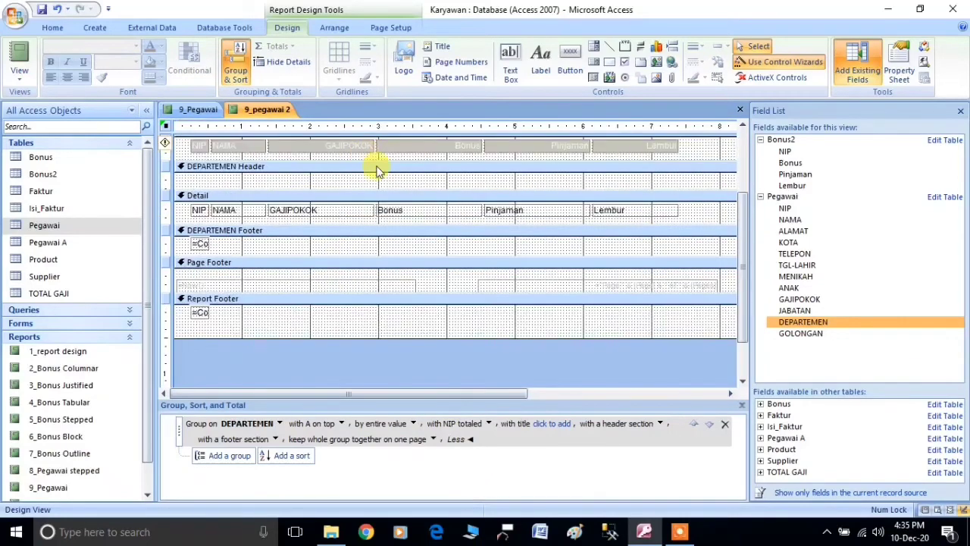
- Check the grouped 9_pegawai 2 report in Report View, and return to Design View
scroll(230, 168, up, 2)
click(226, 163)
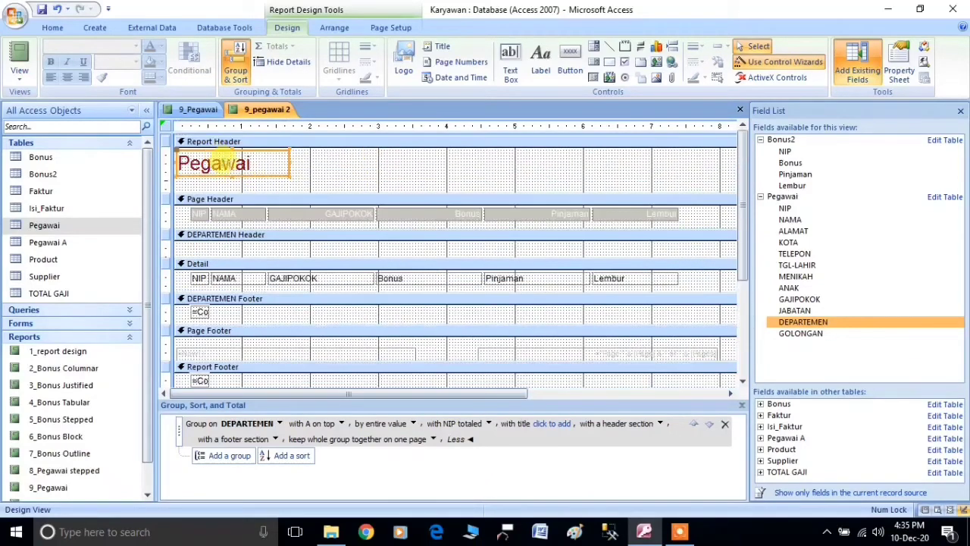
click(331, 176)
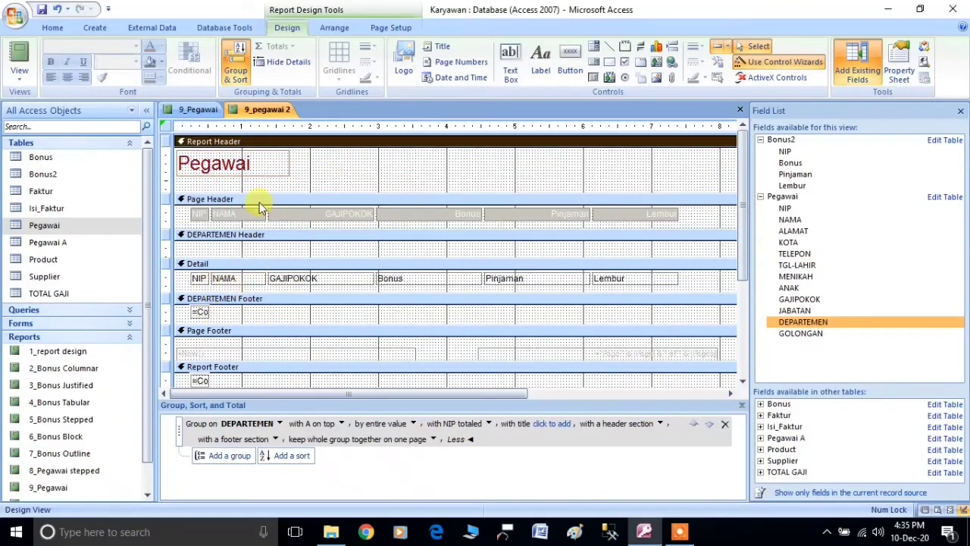
right_click(265, 112)
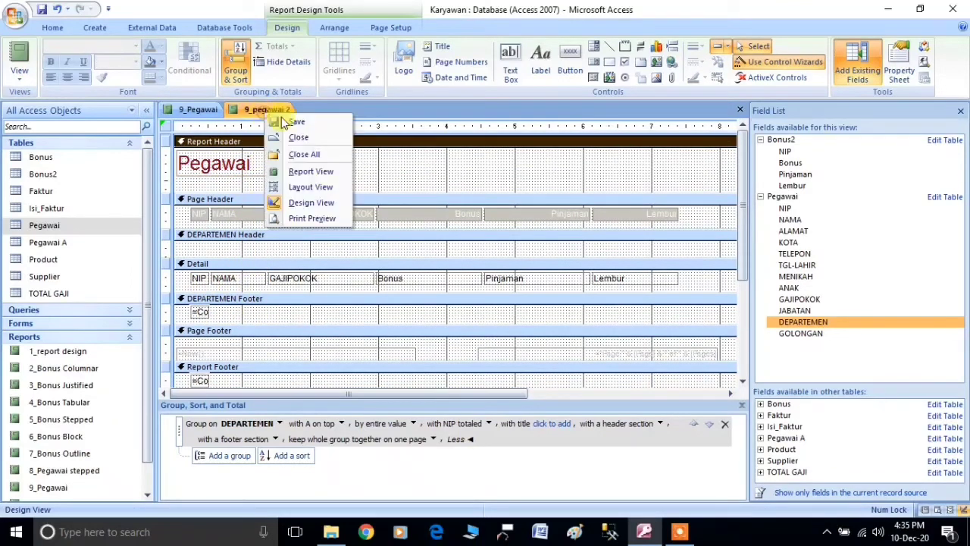
click(301, 172)
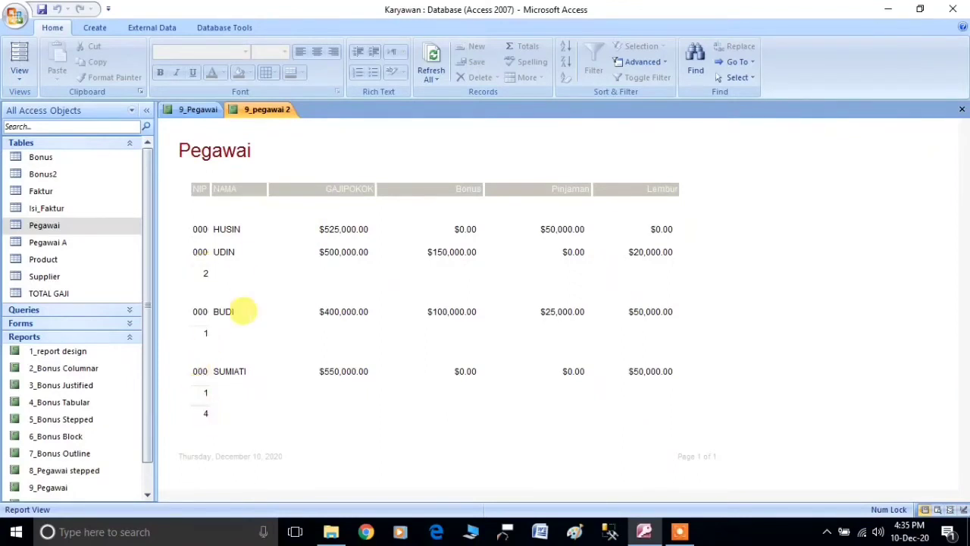
right_click(246, 112)
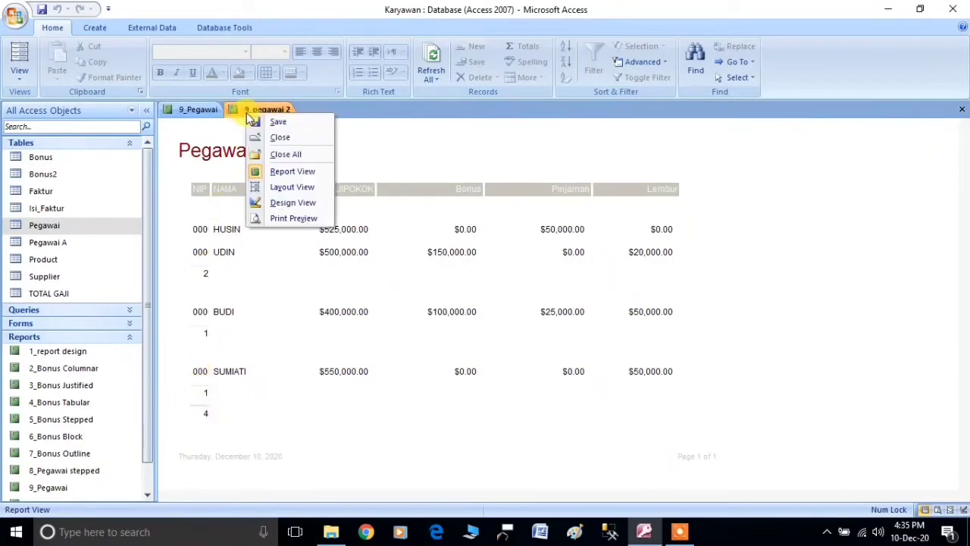
click(293, 203)
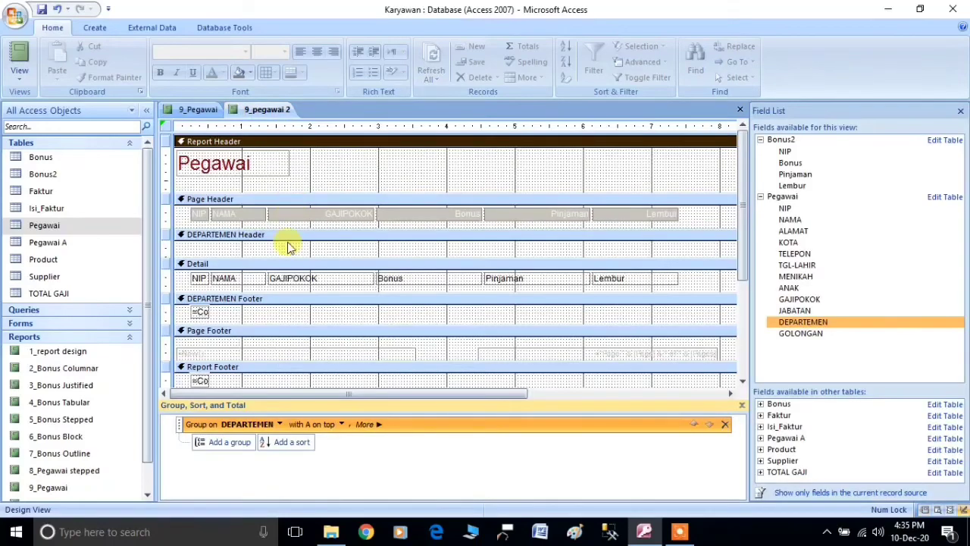
- Delete the record count controls from the DEPARTEMEN Footer and the Report Footer
click(200, 312)
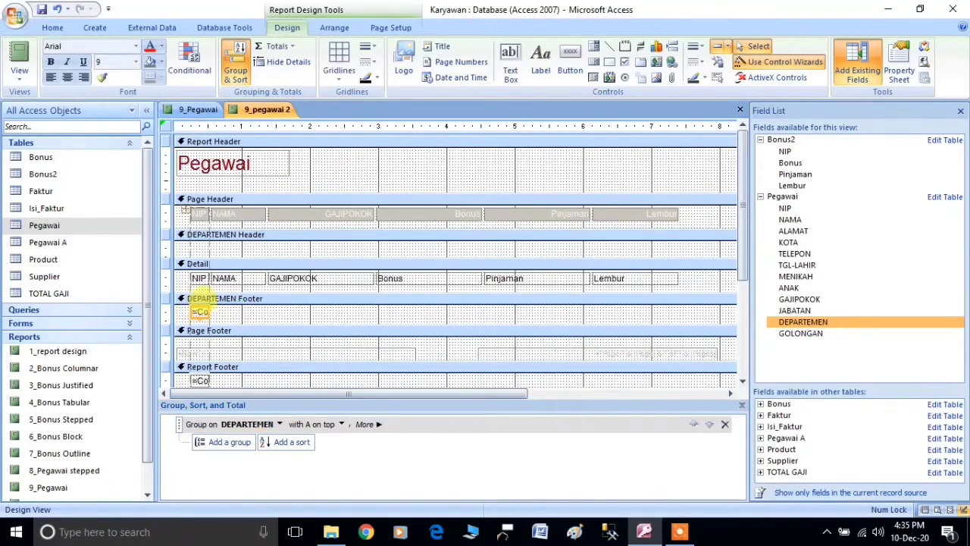
key(Delete)
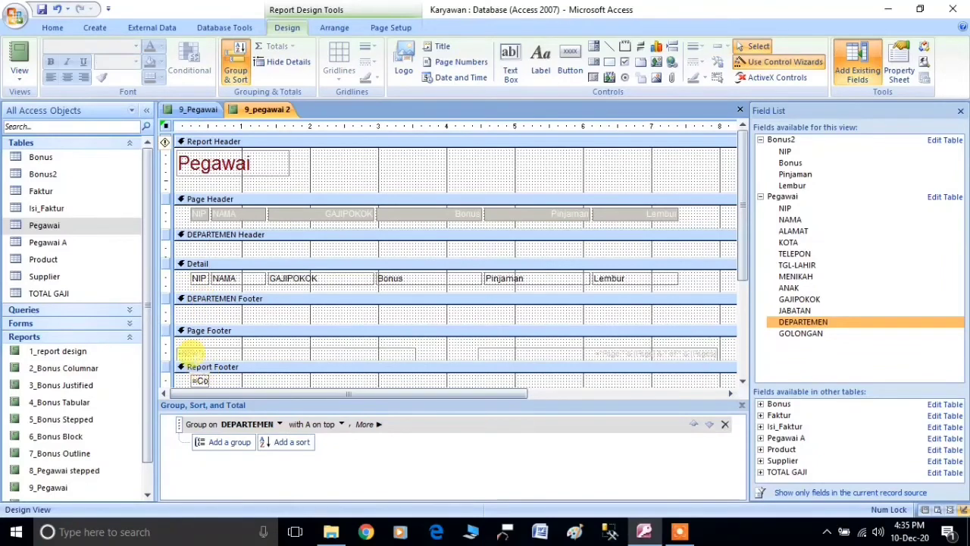
scroll(192, 352, down, 1)
click(198, 312)
key(Delete)
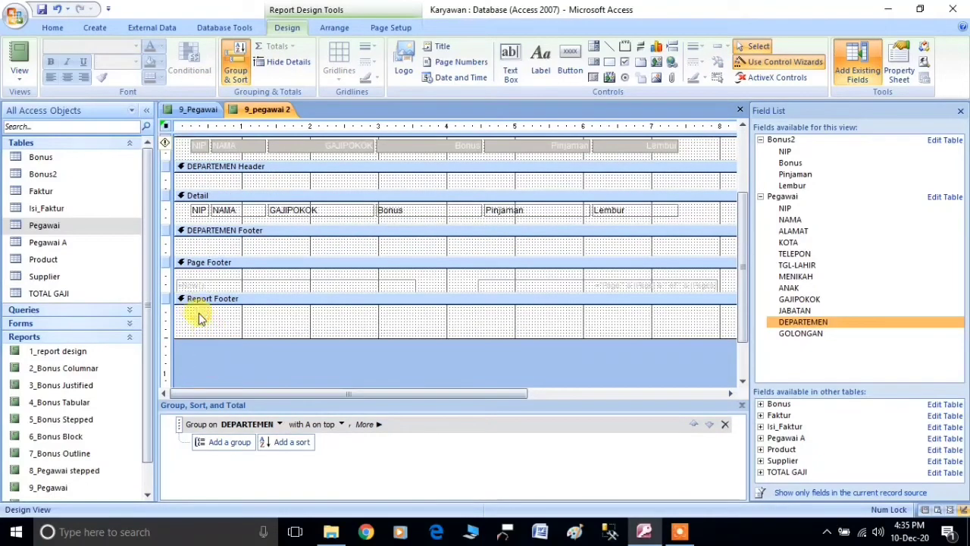
scroll(215, 233, up, 1)
- Check the 9_pegawai 2 report without its count controls in Report View, and go back to Design View
right_click(269, 113)
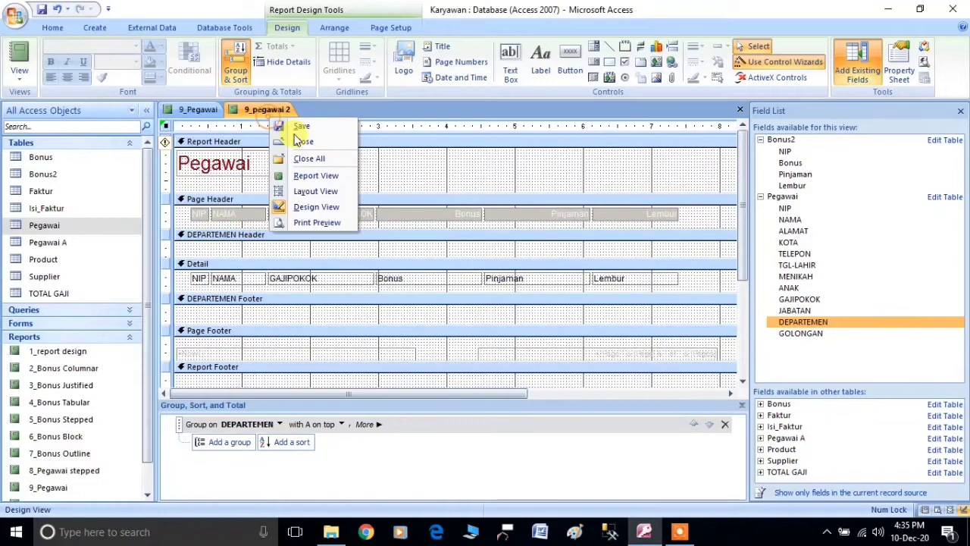
click(319, 177)
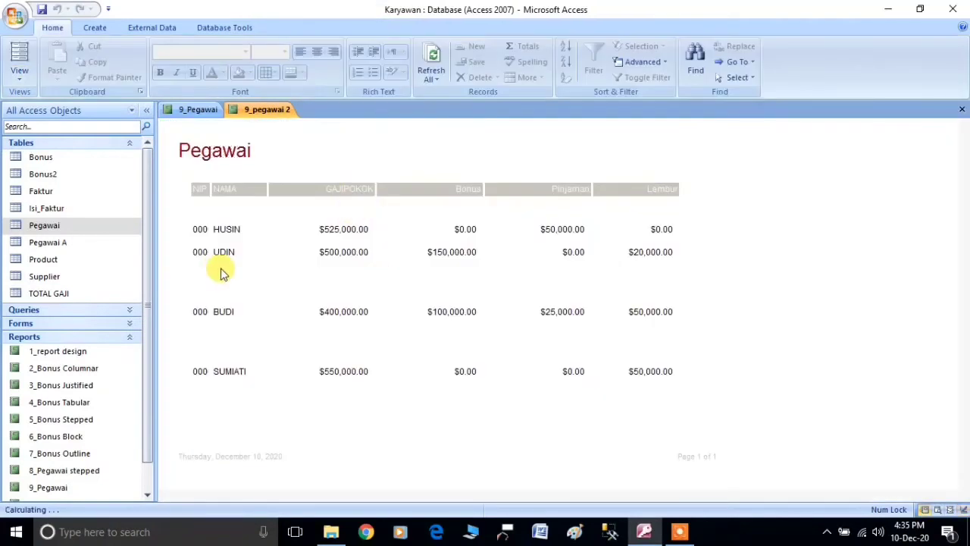
right_click(255, 115)
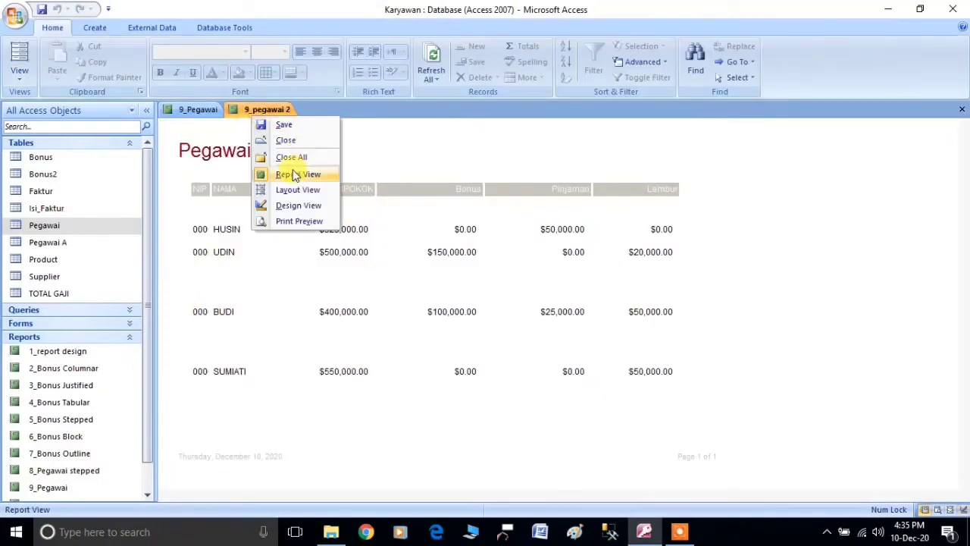
click(282, 204)
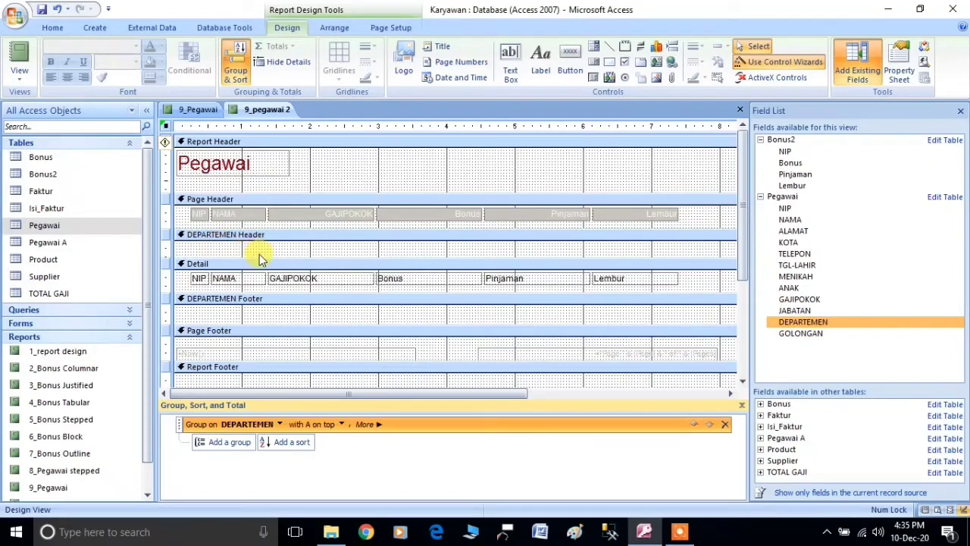
- Enlarge the DEPARTEMEN Header to about 0.4 inch and place the Pegawai table's DEPARTEMEN field with its label in it
drag(250, 257, 250, 266)
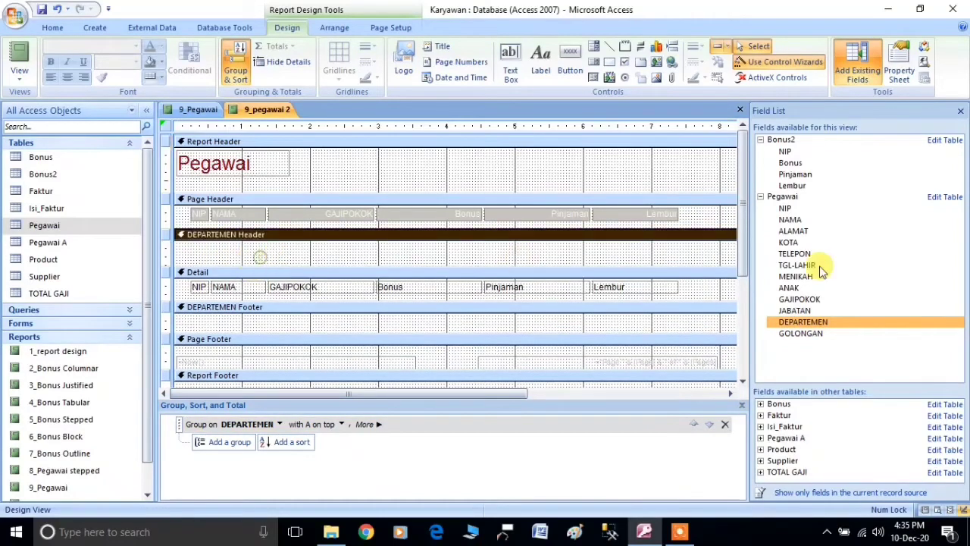
click(793, 321)
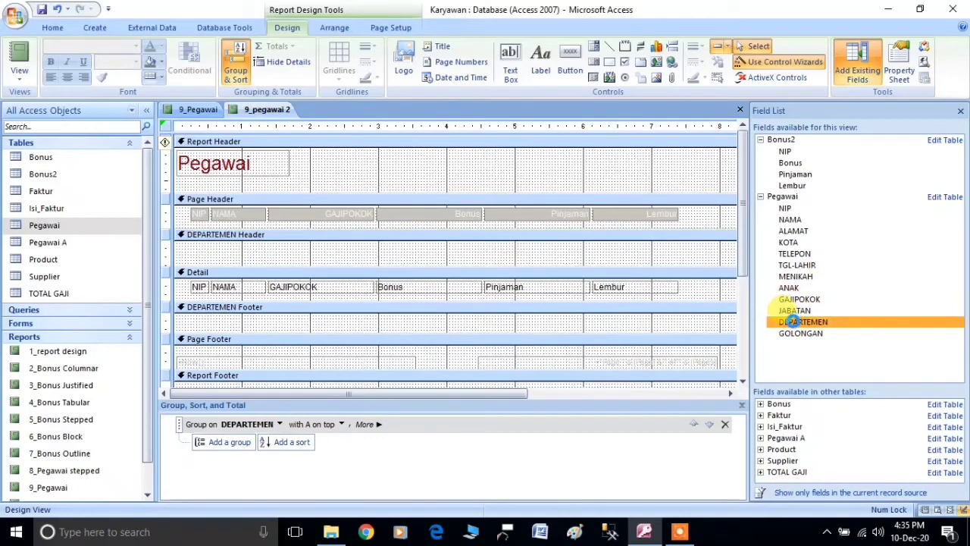
drag(793, 322, 297, 272)
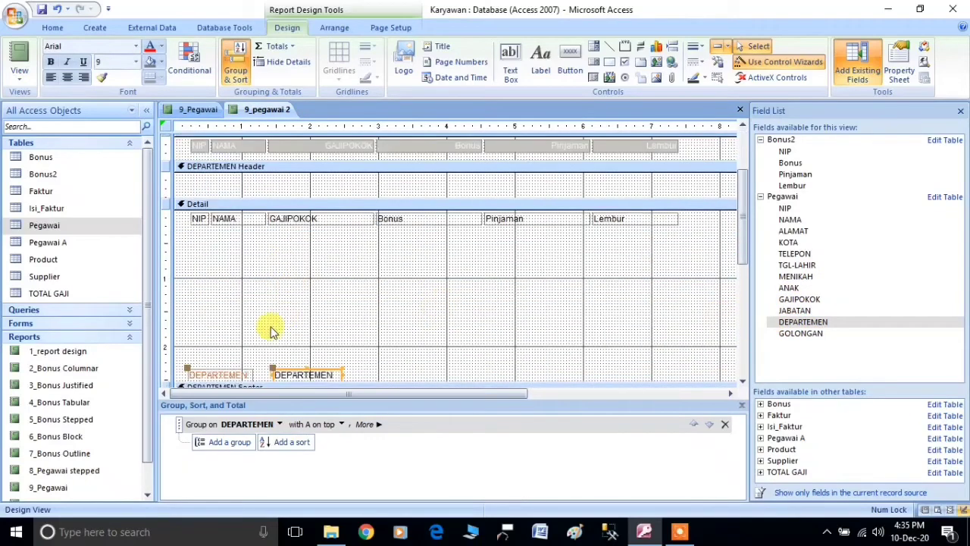
drag(187, 368, 223, 247)
- Shrink the Detail section to about 0.4 inch and place the DEPARTEMEN text box right beside its label in the group header
scroll(296, 322, down, 3)
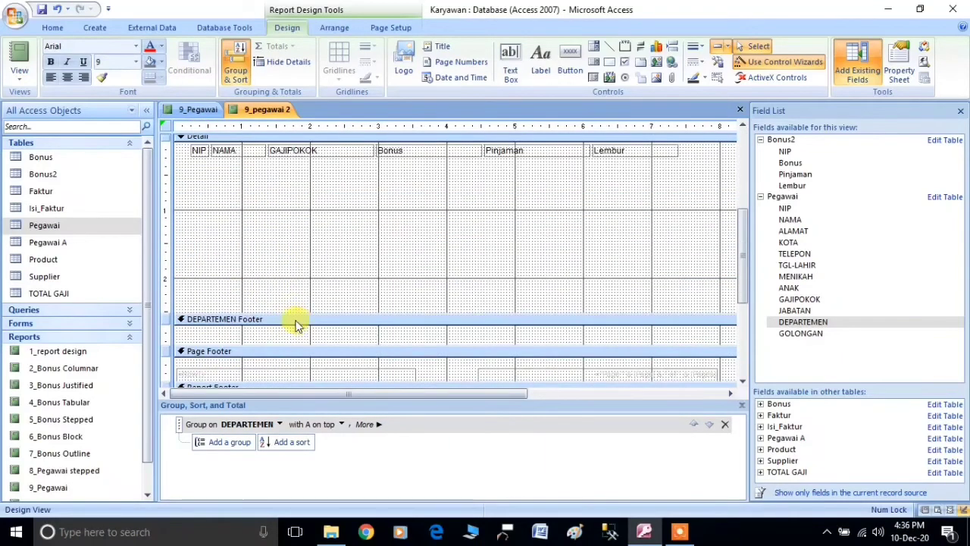
drag(289, 312, 315, 176)
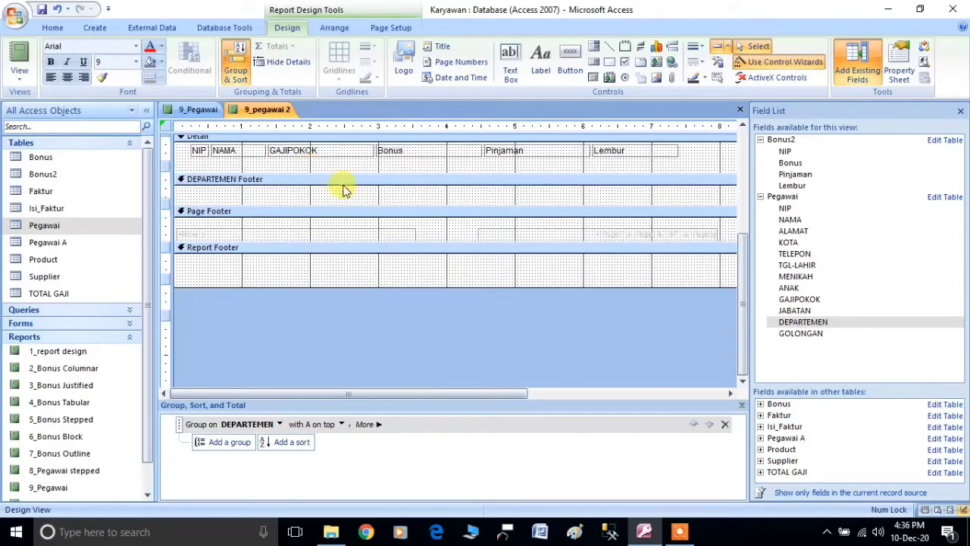
click(217, 252)
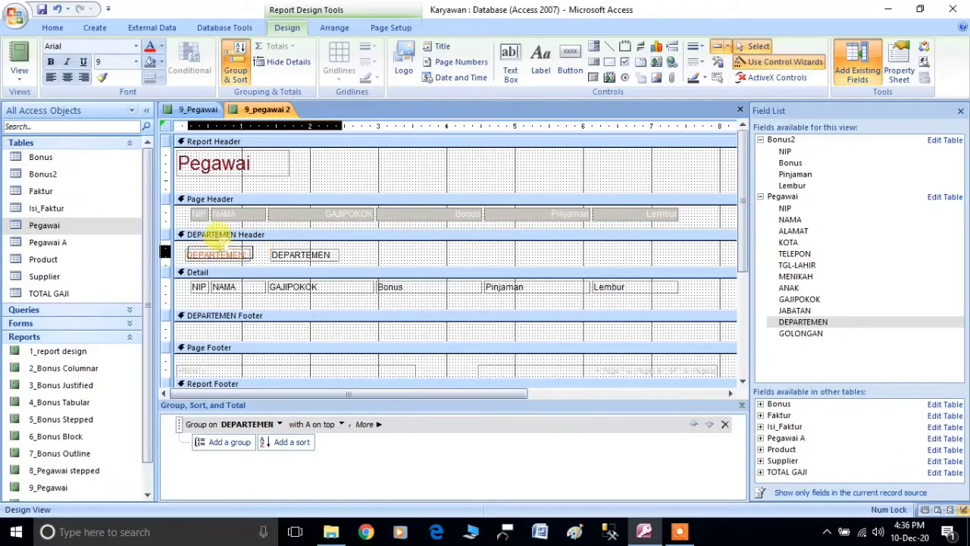
drag(222, 243, 253, 235)
click(369, 248)
click(289, 256)
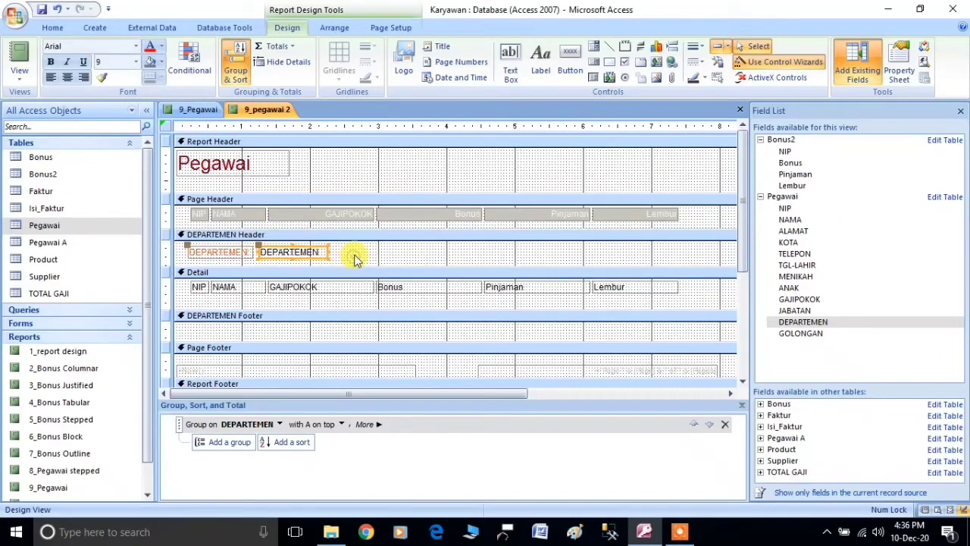
click(244, 252)
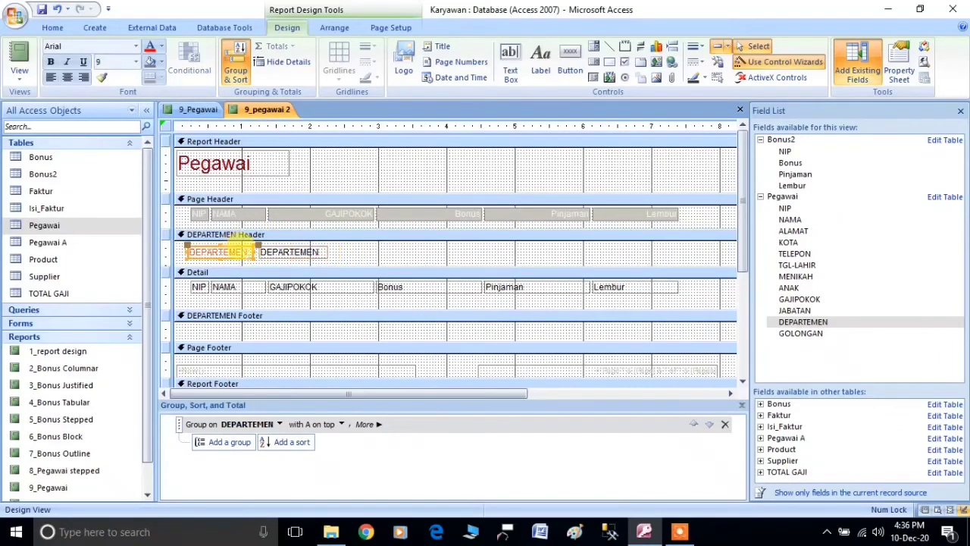
- Examine each department heading and its employees in Report View, and return to Design View
right_click(256, 114)
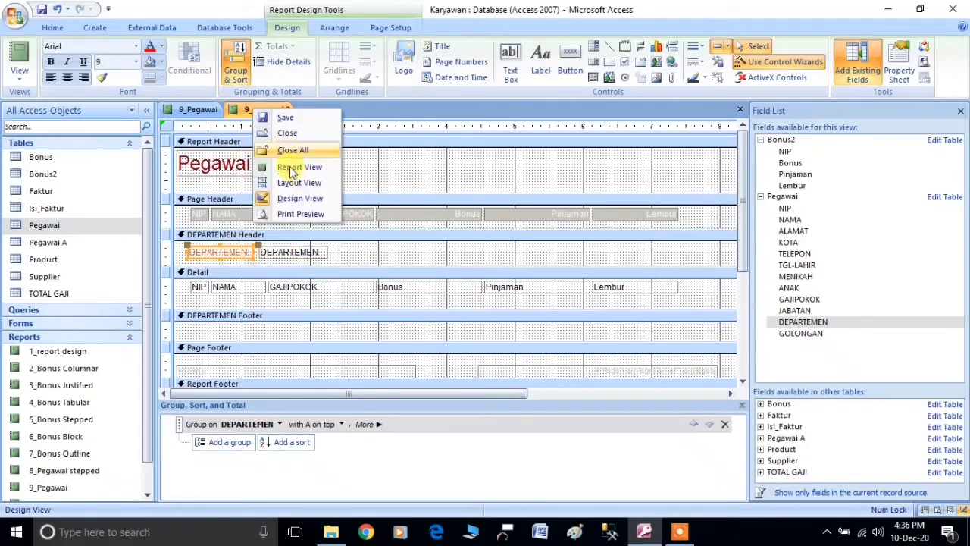
click(290, 168)
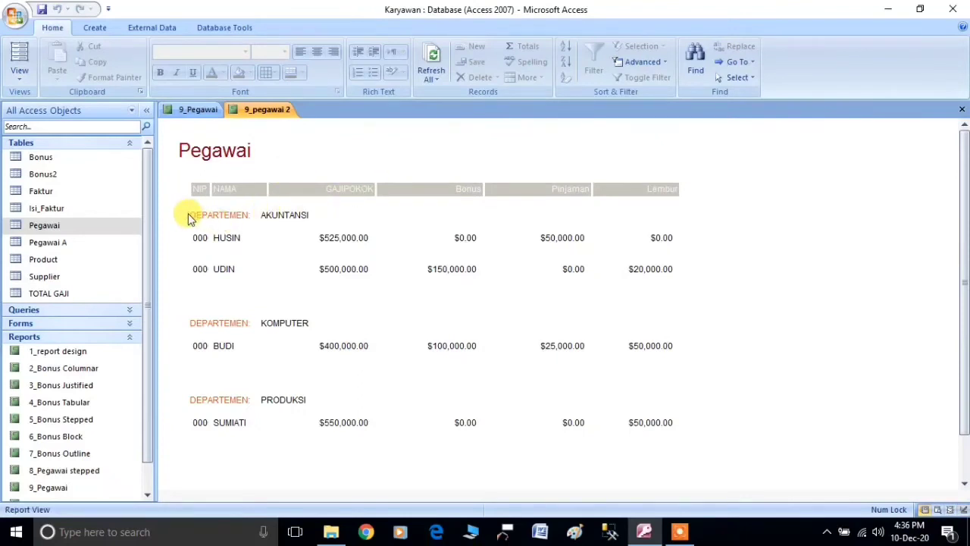
click(298, 213)
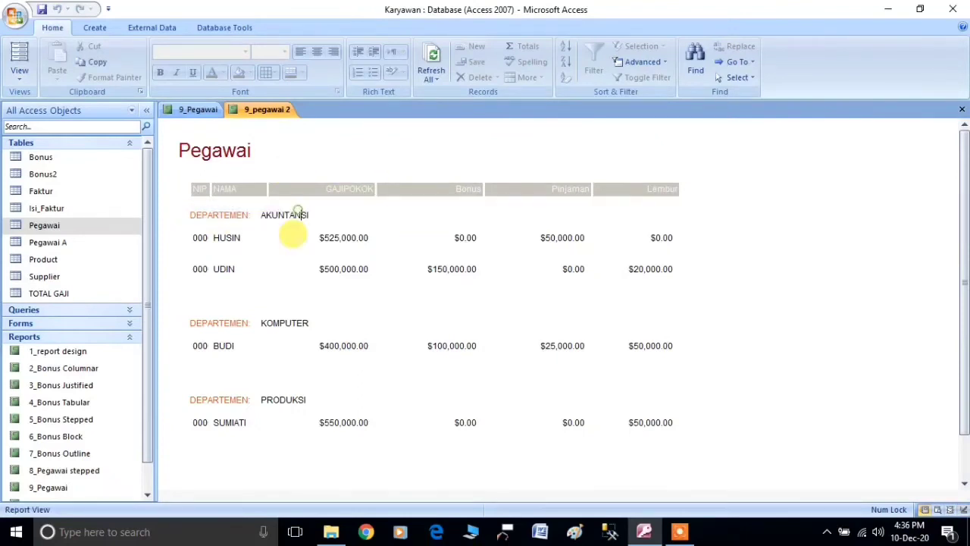
click(181, 323)
click(293, 322)
click(192, 395)
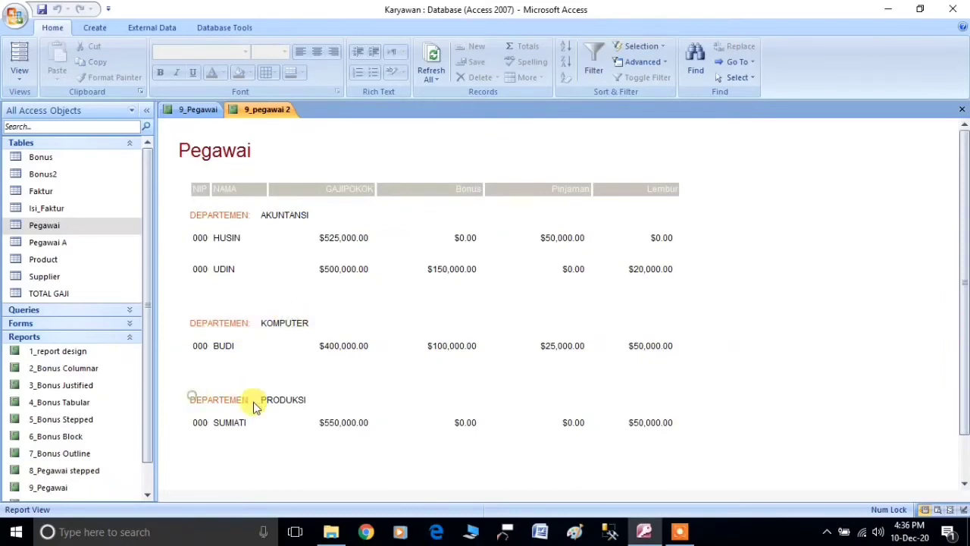
click(291, 399)
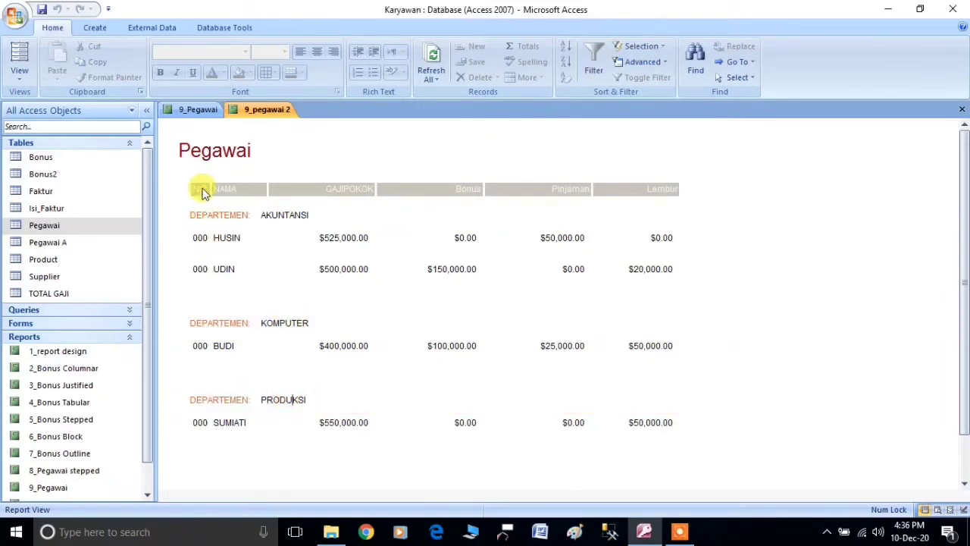
right_click(268, 110)
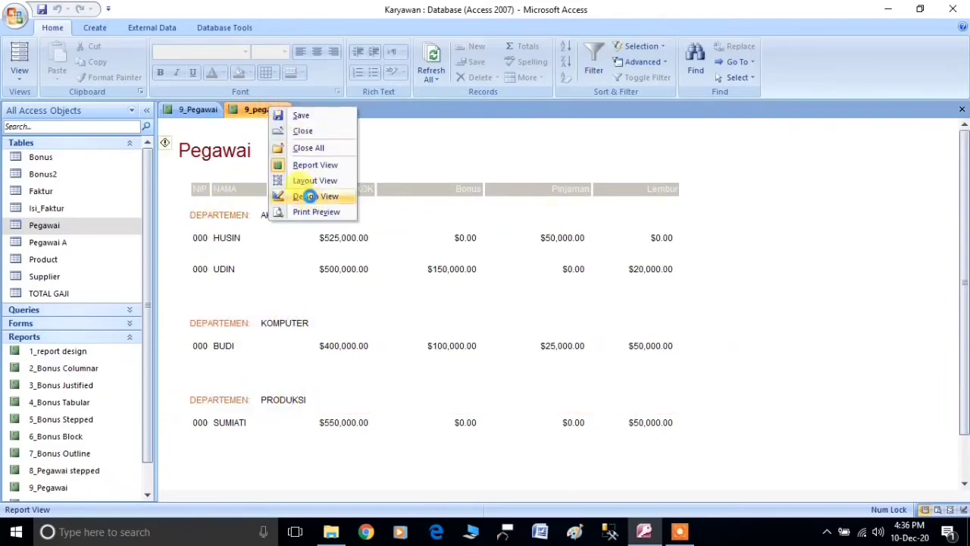
- Widen the NIP column of the 9_pegawai 2 report to about 0.5 inch and check the employee numbers in Report View
click(310, 197)
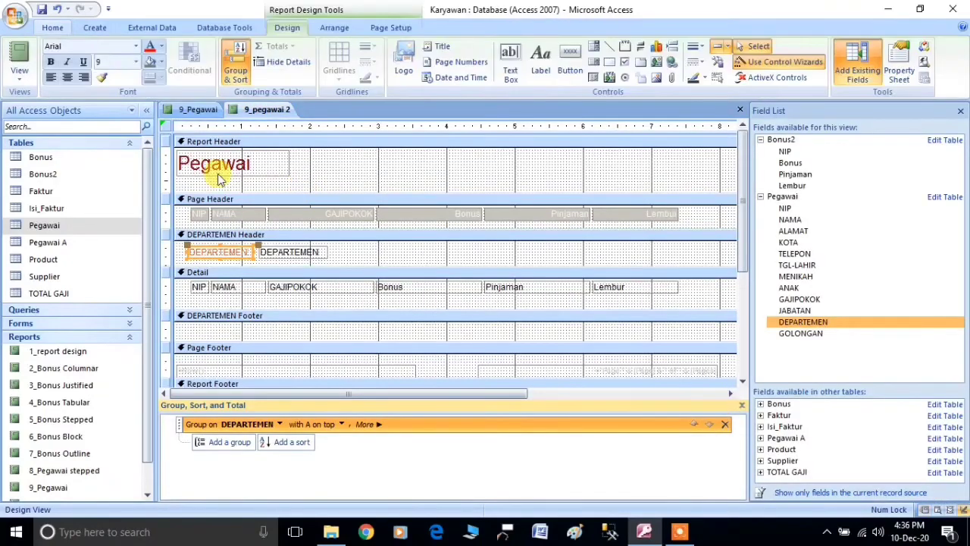
click(199, 214)
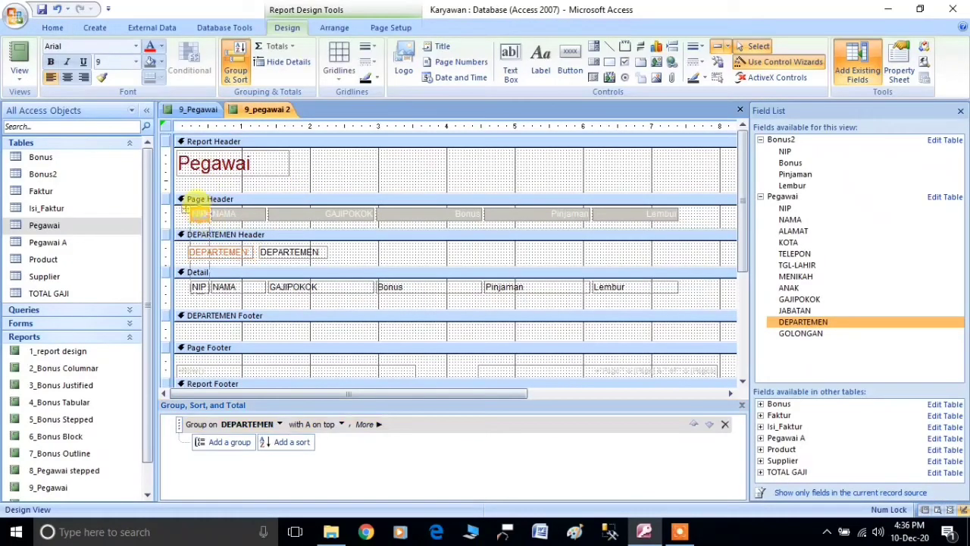
drag(209, 215, 212, 214)
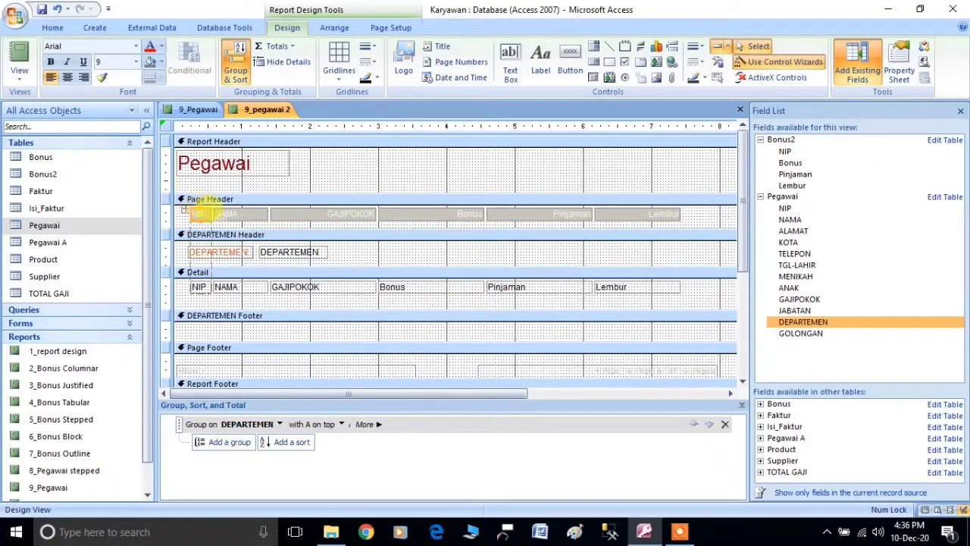
right_click(258, 110)
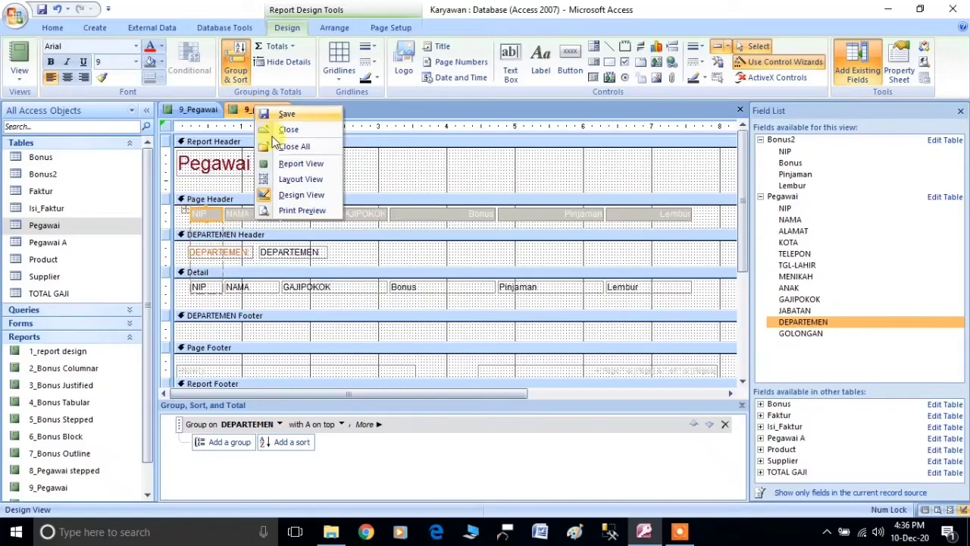
click(293, 165)
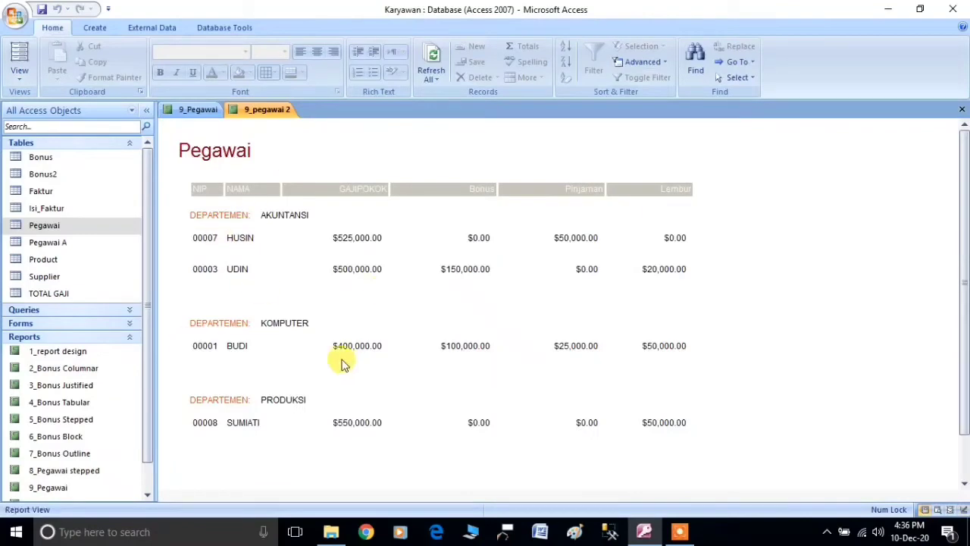
- Examine the GAJI TOTAL and SUBTOTAL controls in the 9_Pegawai design, and put the 9_pegawai 2 report back in Design View
click(196, 112)
click(237, 247)
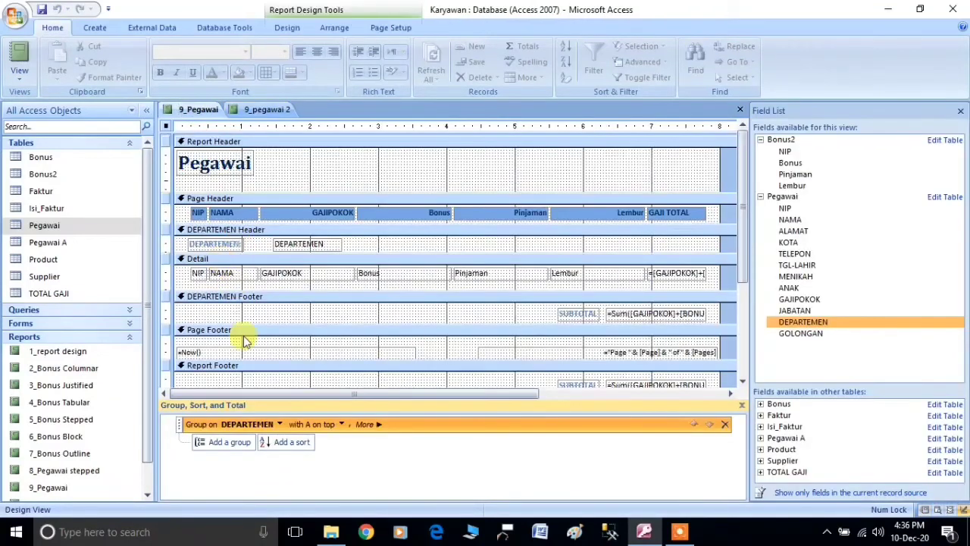
scroll(561, 292, down, 3)
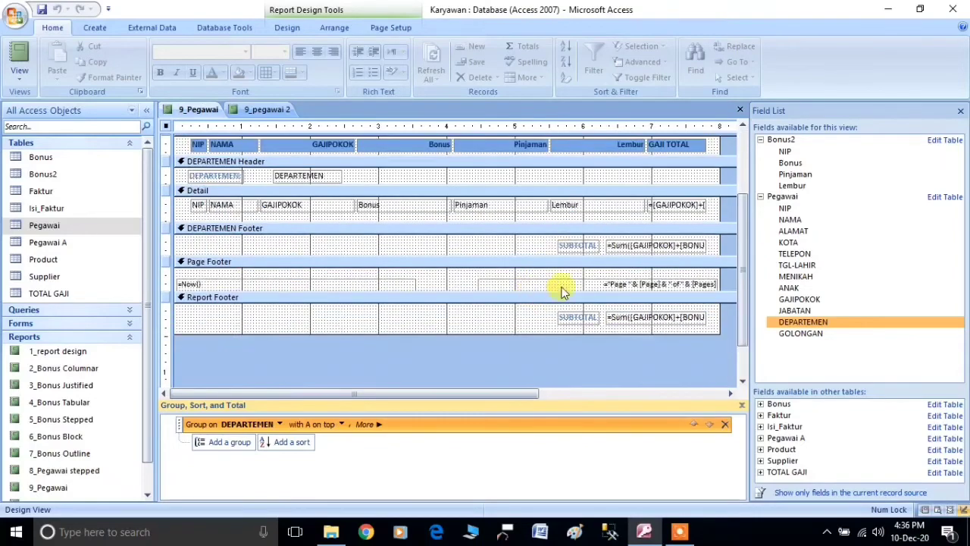
scroll(565, 252, up, 3)
scroll(584, 249, down, 3)
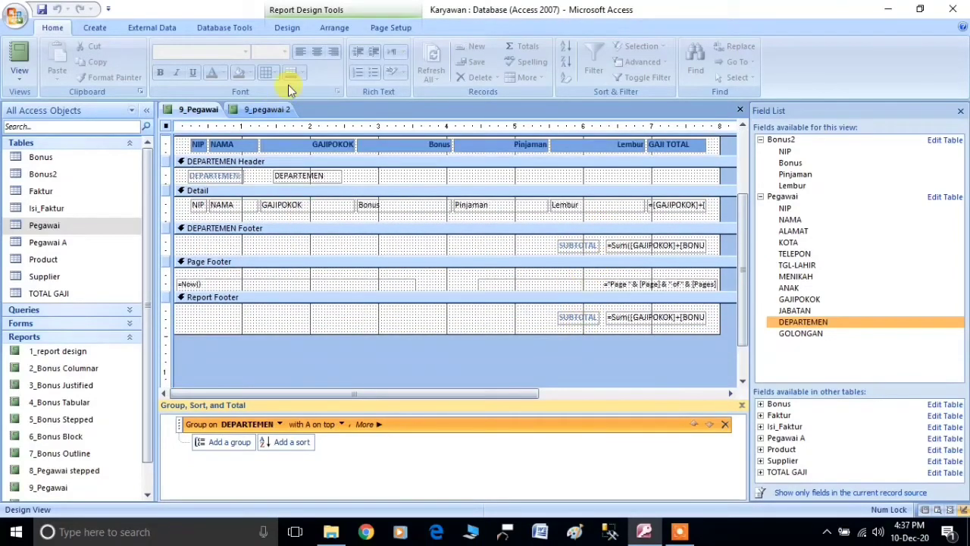
click(258, 110)
right_click(260, 109)
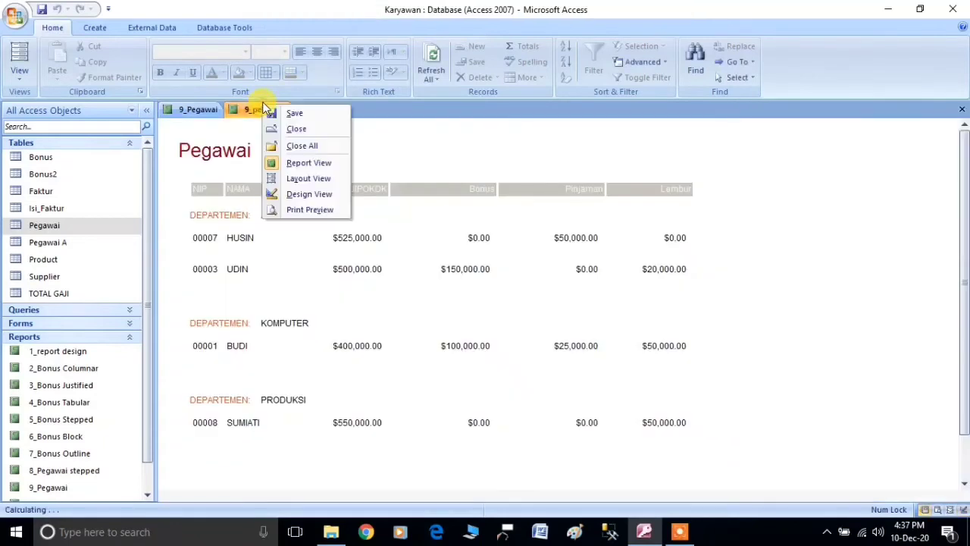
click(295, 194)
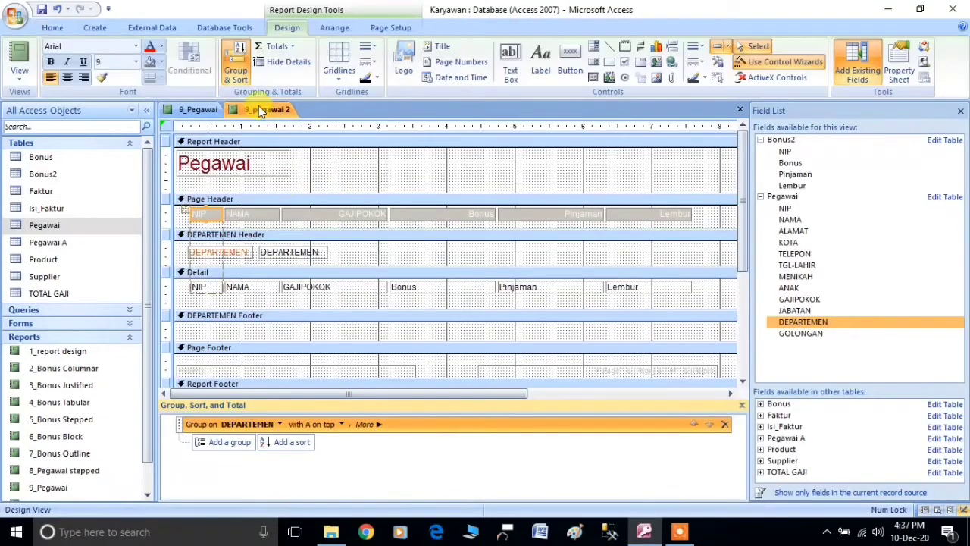
click(191, 110)
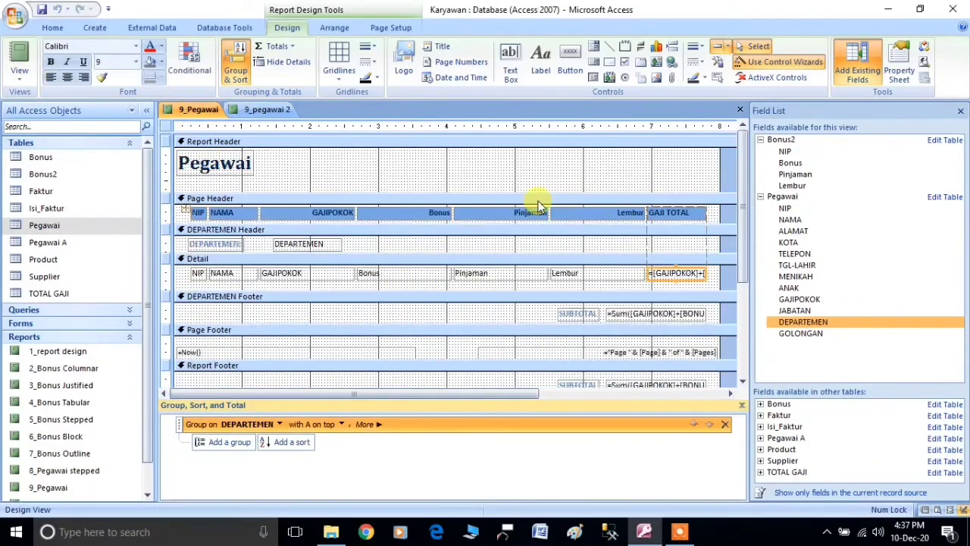
click(267, 110)
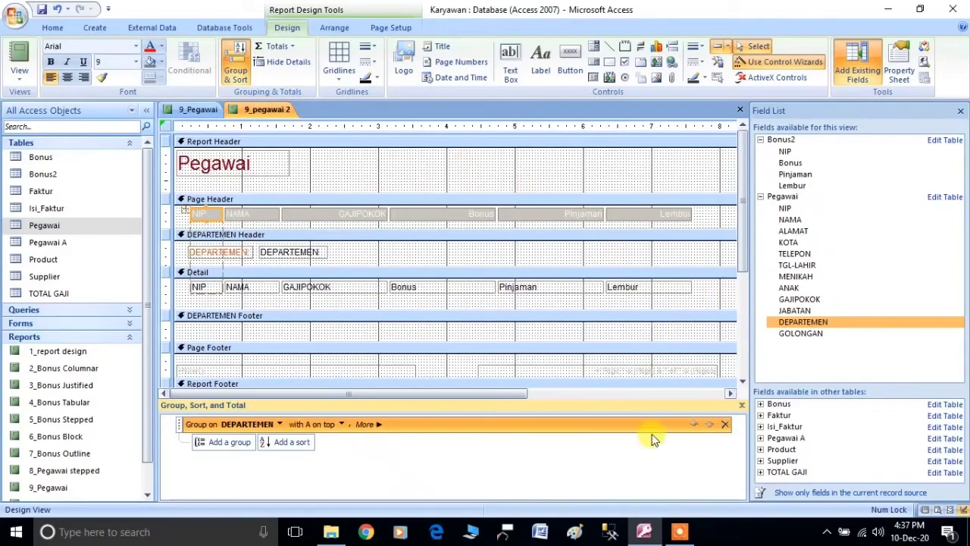
drag(511, 396, 528, 395)
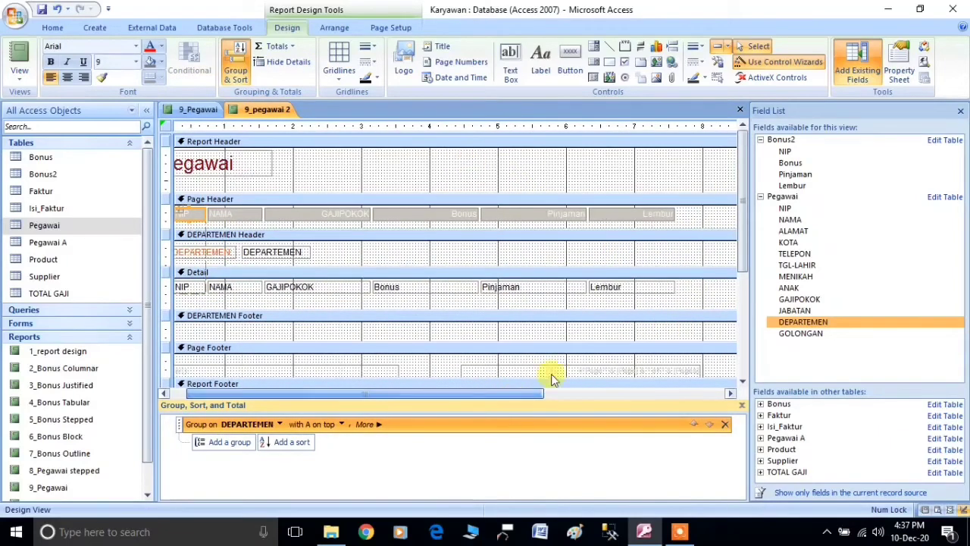
click(690, 294)
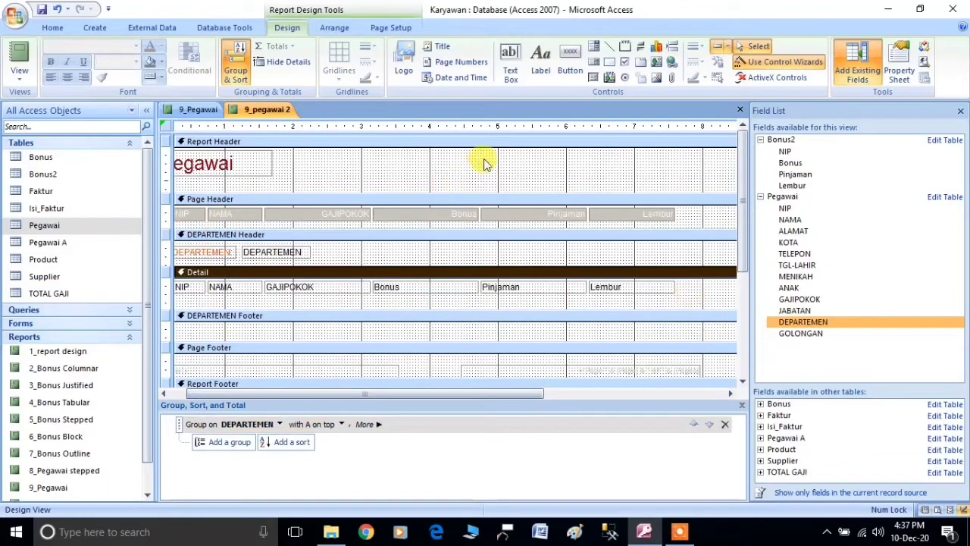
click(510, 80)
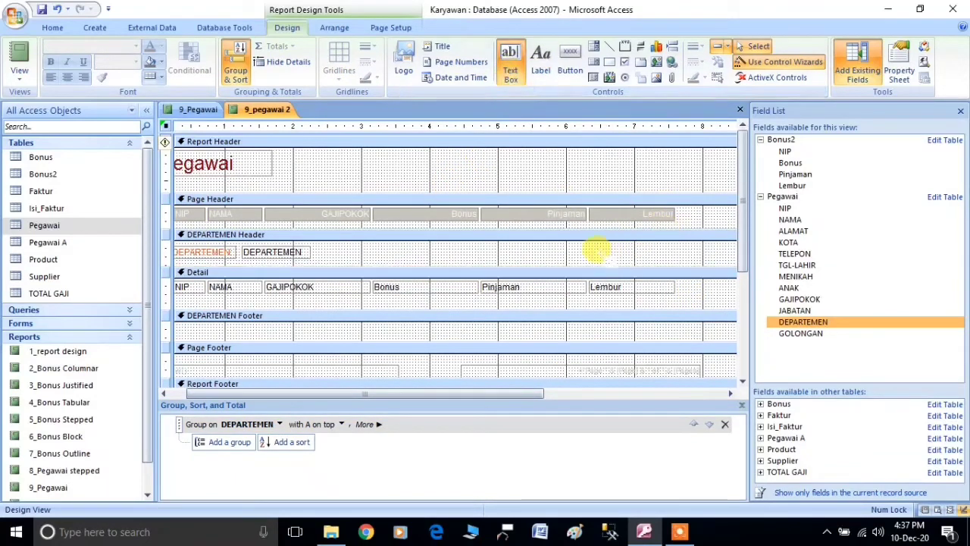
click(597, 255)
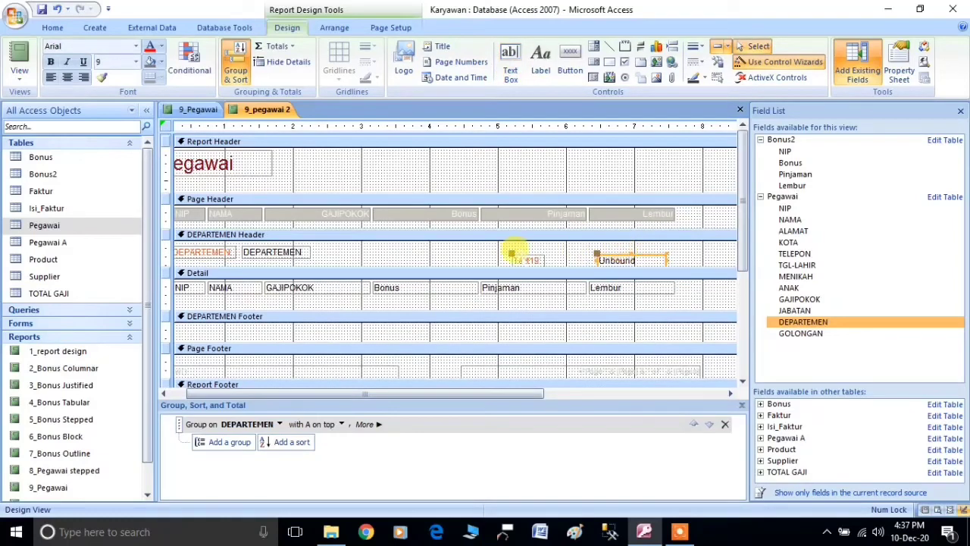
drag(508, 248, 676, 236)
key(Delete)
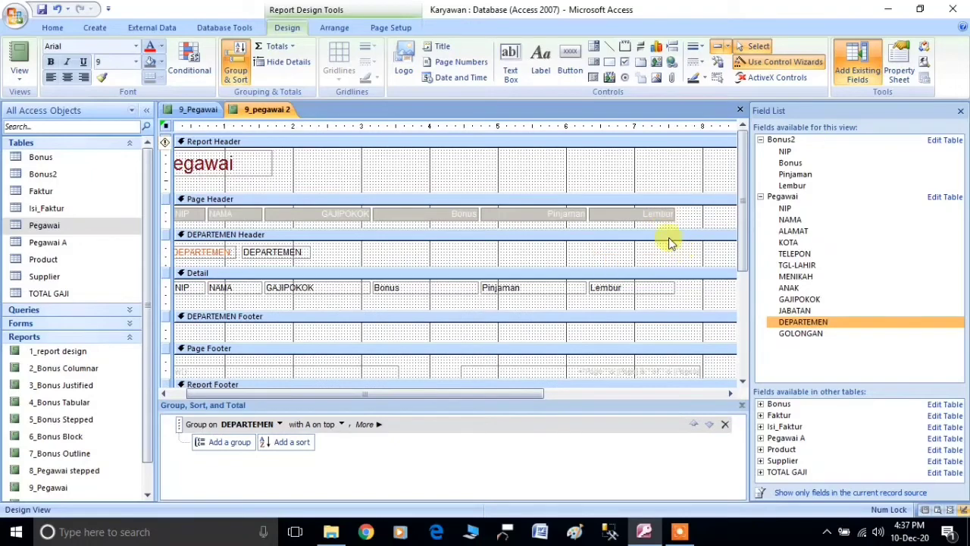
- Add an unbound text box with its label and dock them as a new tabular column directly after Lembur
click(696, 220)
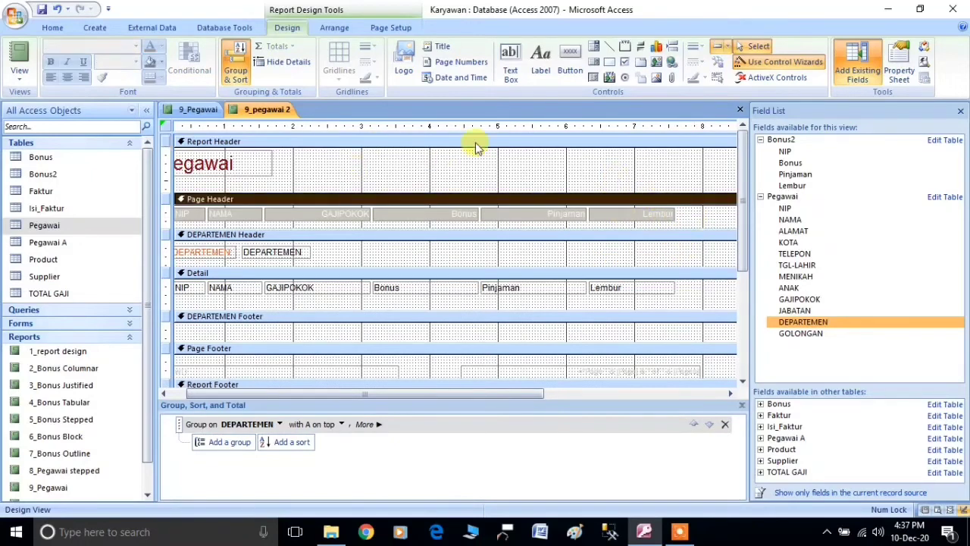
click(515, 72)
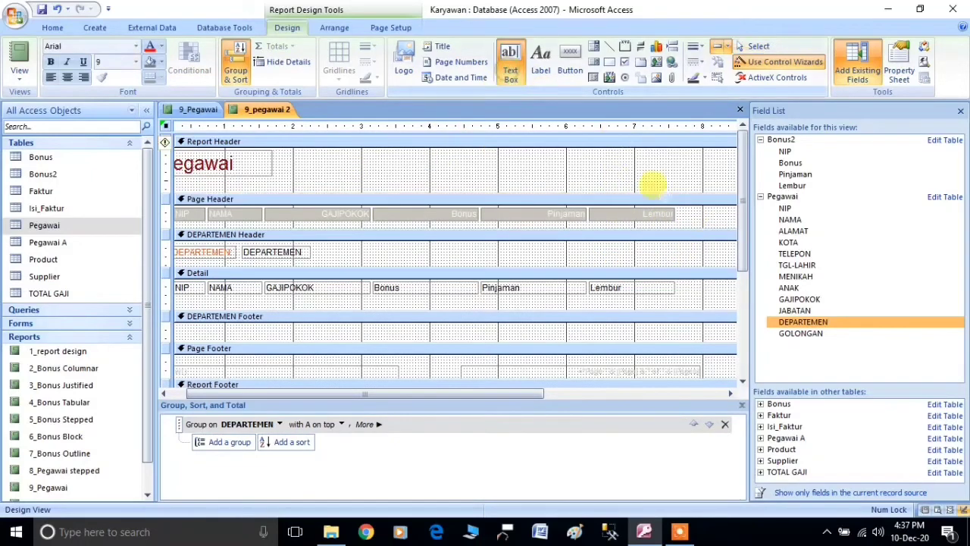
click(682, 217)
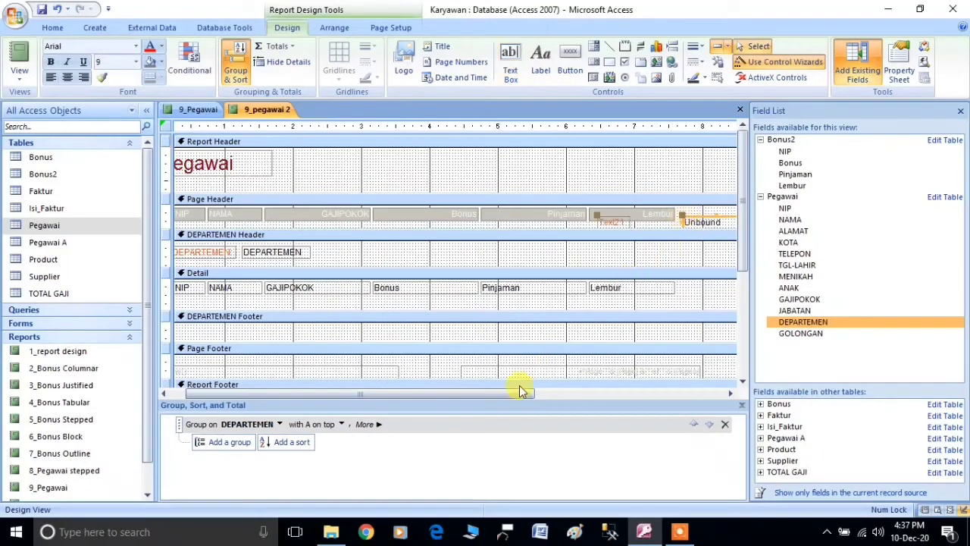
drag(519, 400, 559, 386)
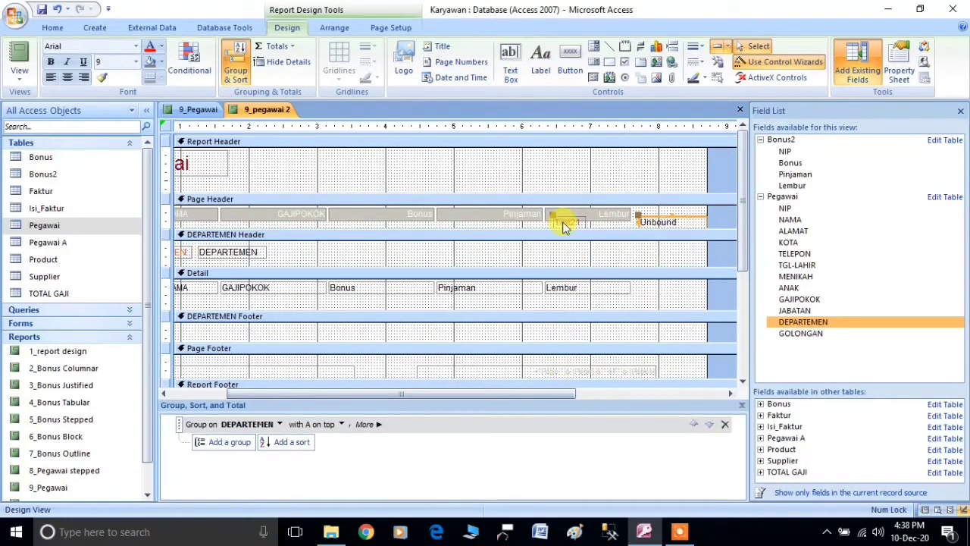
drag(552, 212, 631, 204)
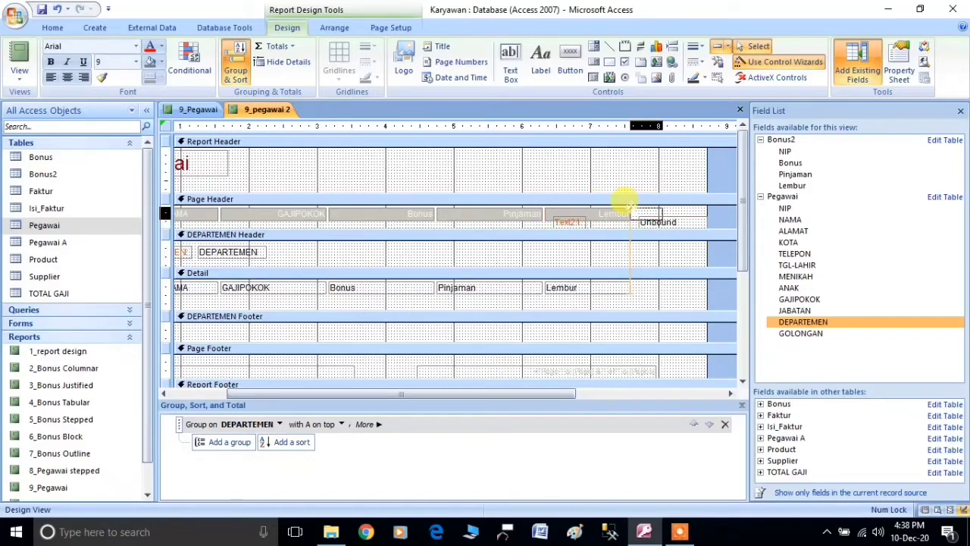
drag(631, 205, 630, 209)
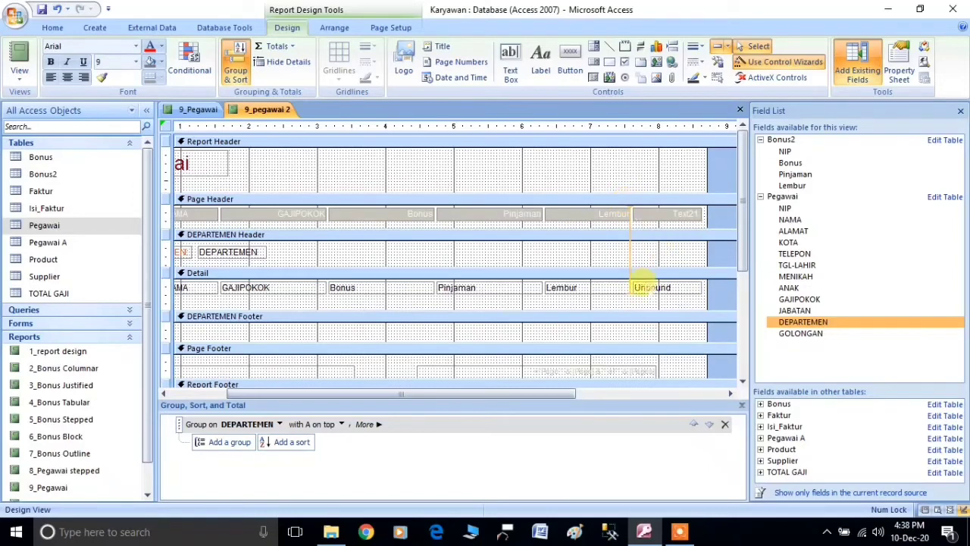
click(651, 287)
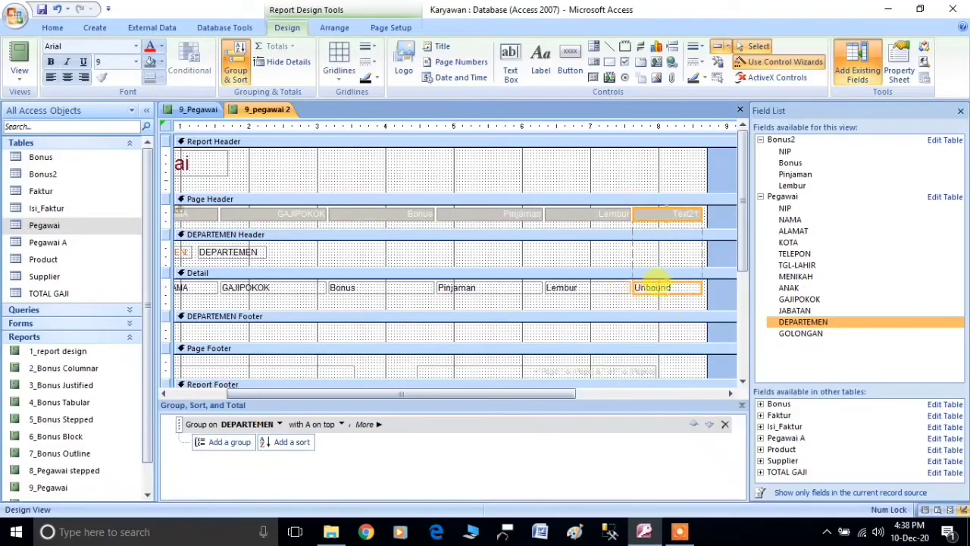
- Change the new column's heading label in the Page Header to Gaji Total
mouse_move(564, 394)
mouse_down()
mouse_move(521, 389)
mouse_move(567, 393)
mouse_up()
double_click(676, 208)
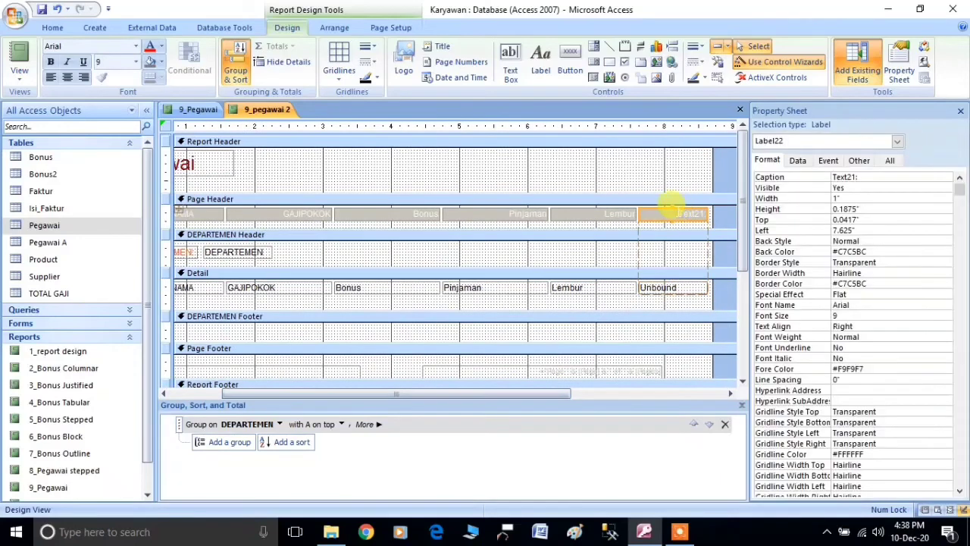
key(Caps_Lock)
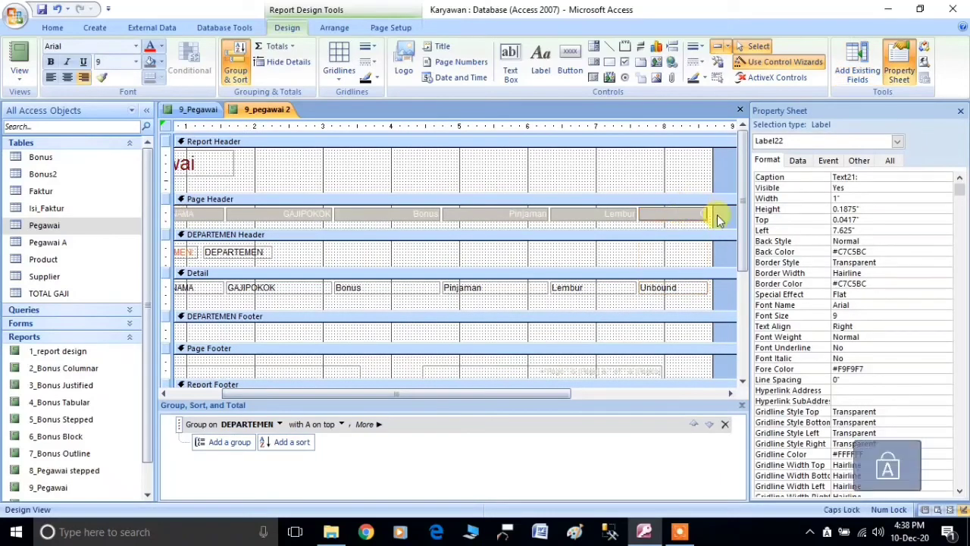
key(BackSpace)
key(BackSpace)
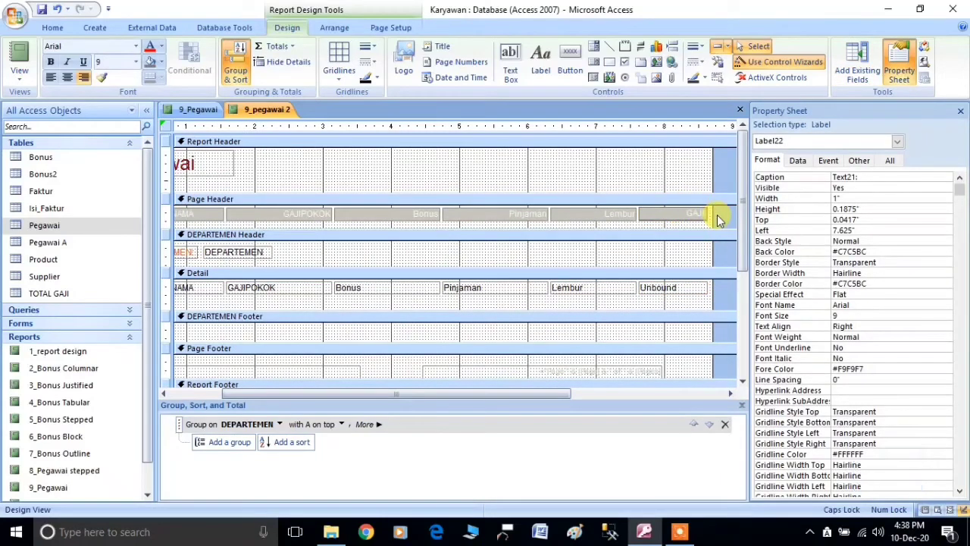
key(Caps_Lock)
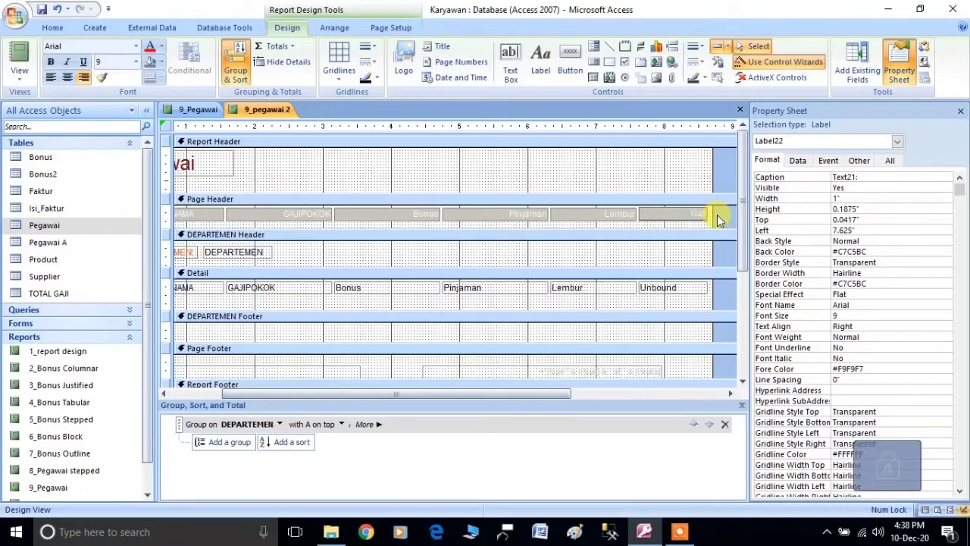
text(Total)
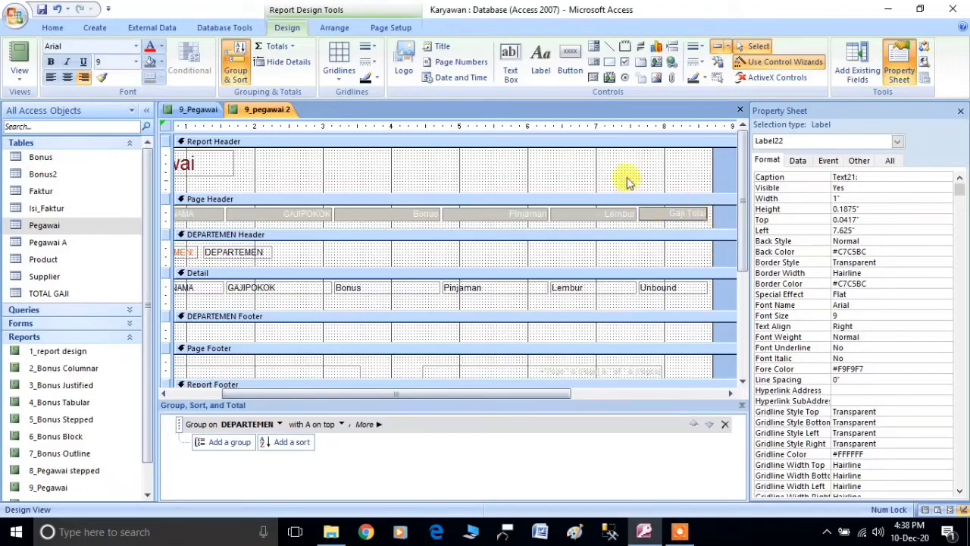
click(628, 178)
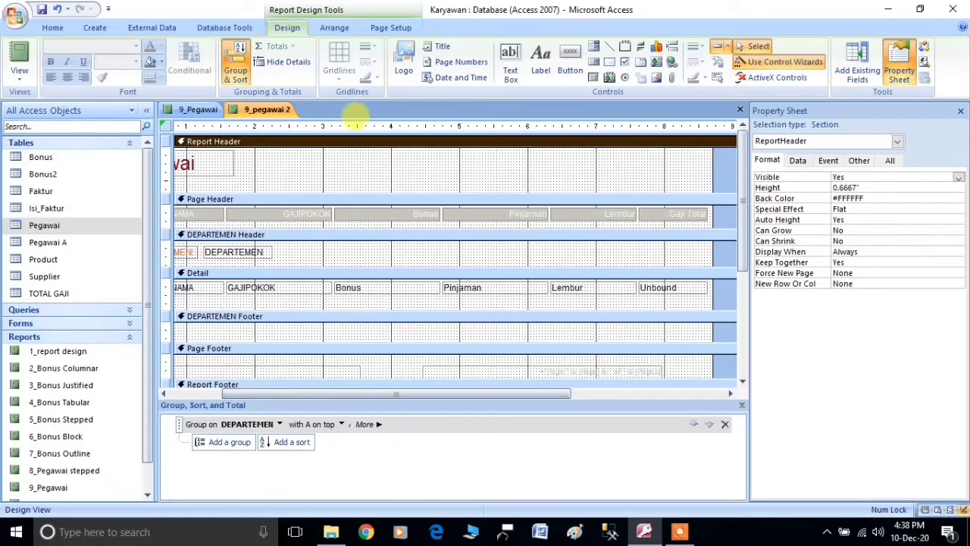
- Check the Gaji Total column of 9_pegawai 2 in Report View, and return to Design View
right_click(265, 110)
click(292, 156)
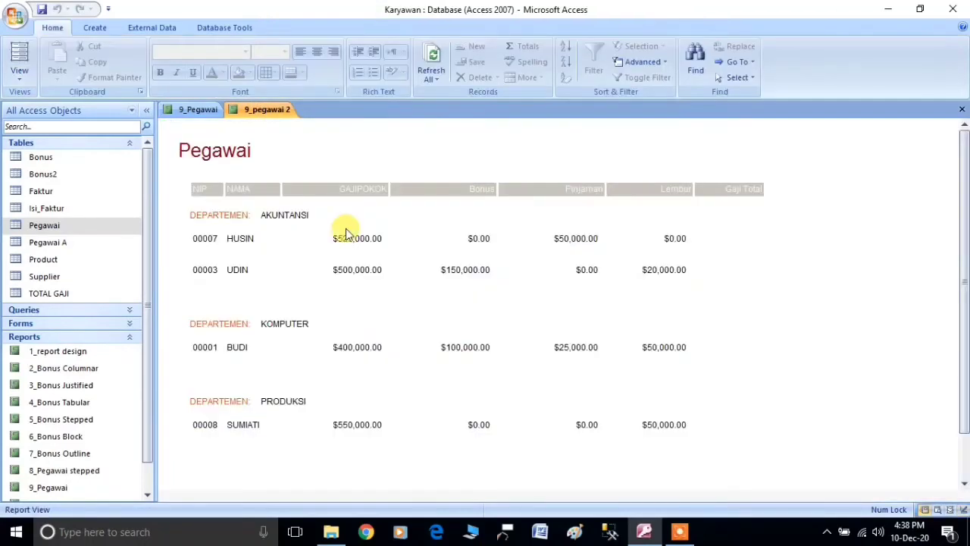
right_click(250, 114)
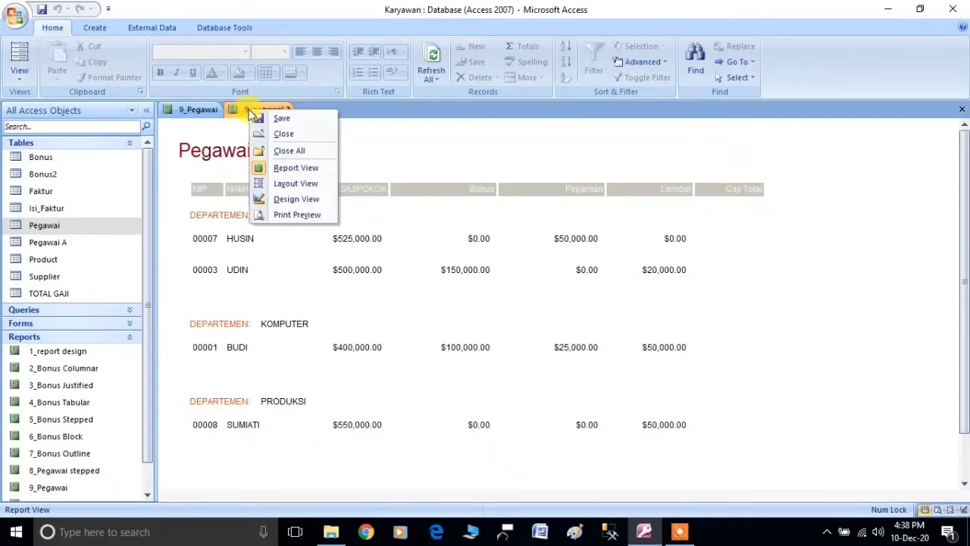
click(287, 197)
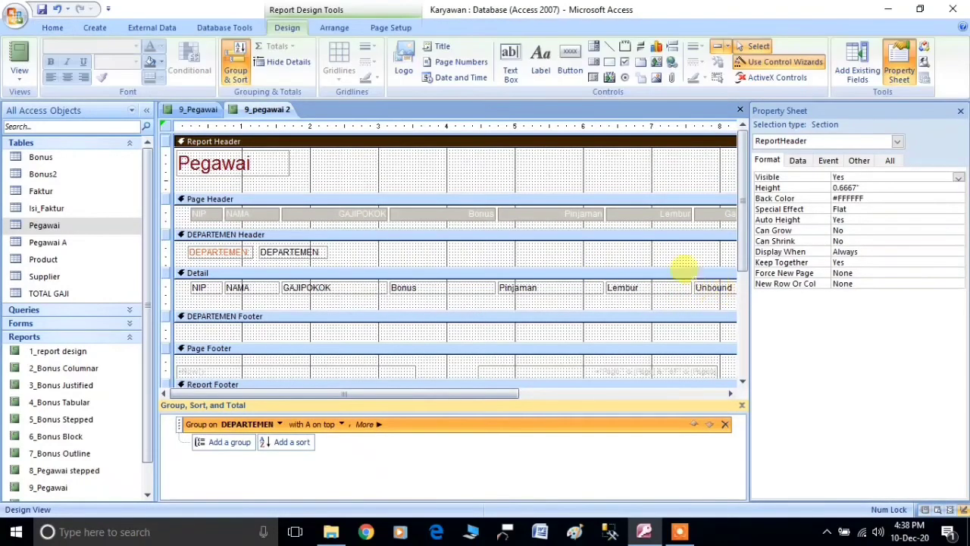
- Copy the full expression of the GAJI TOTAL text box in the Detail section of the 9_Pegawai report
drag(500, 392, 528, 393)
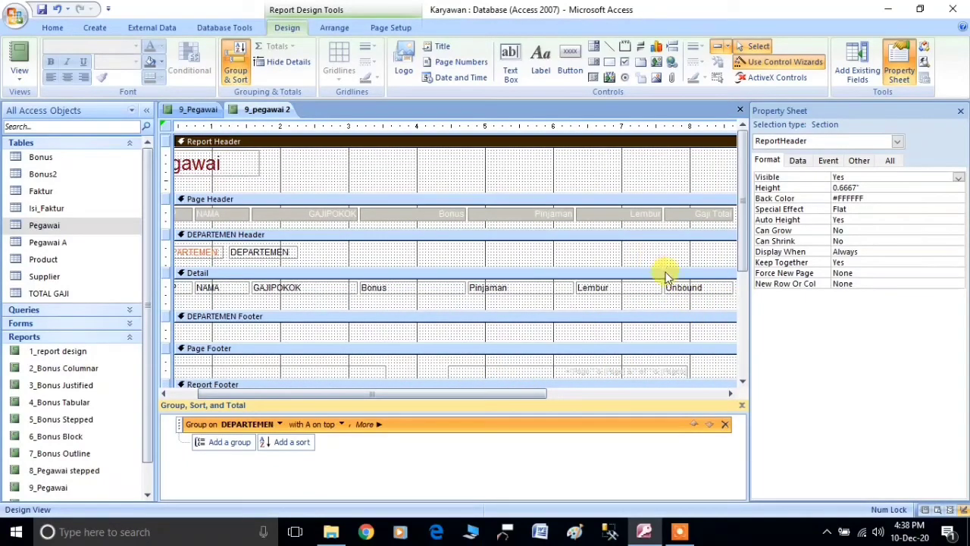
click(193, 109)
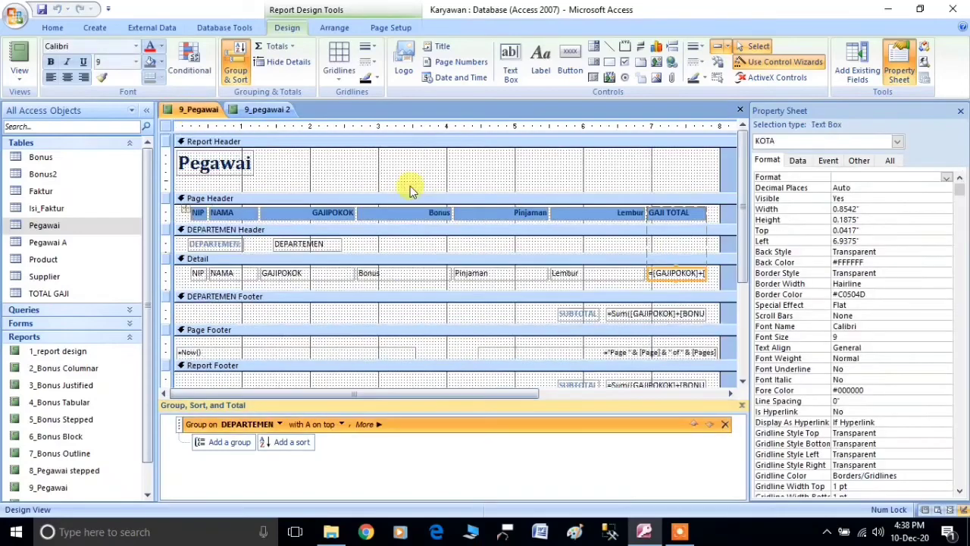
click(659, 273)
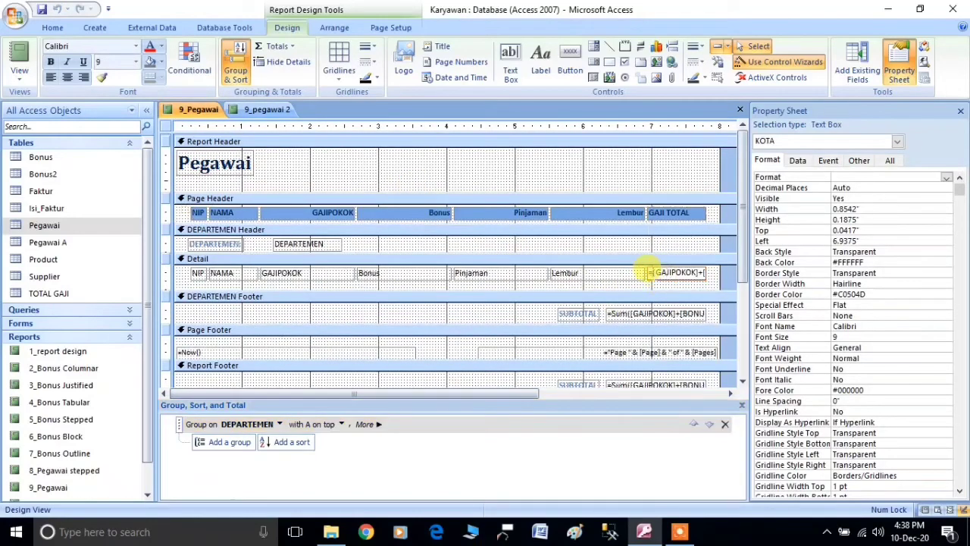
drag(649, 271, 777, 269)
click(689, 271)
drag(661, 274, 700, 270)
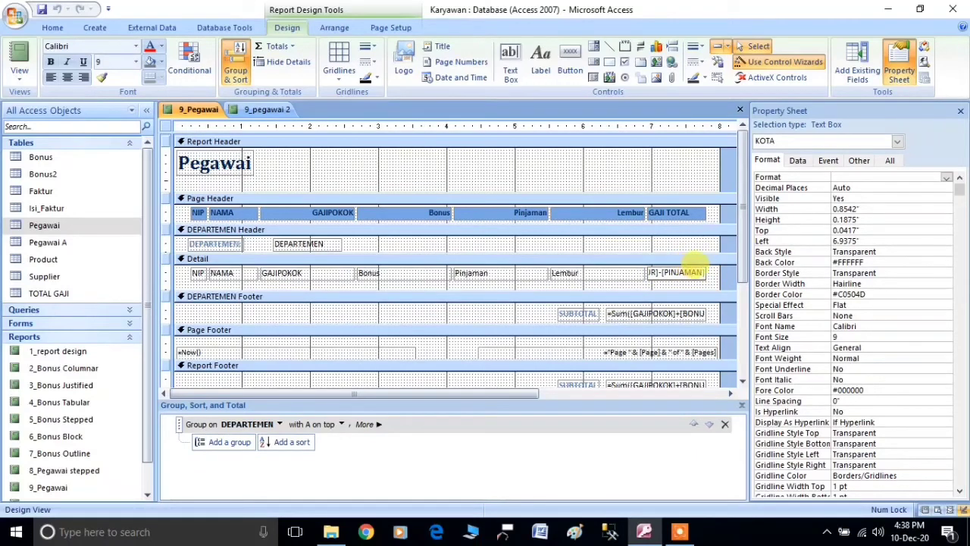
drag(699, 271, 530, 277)
key(ctrl+c)
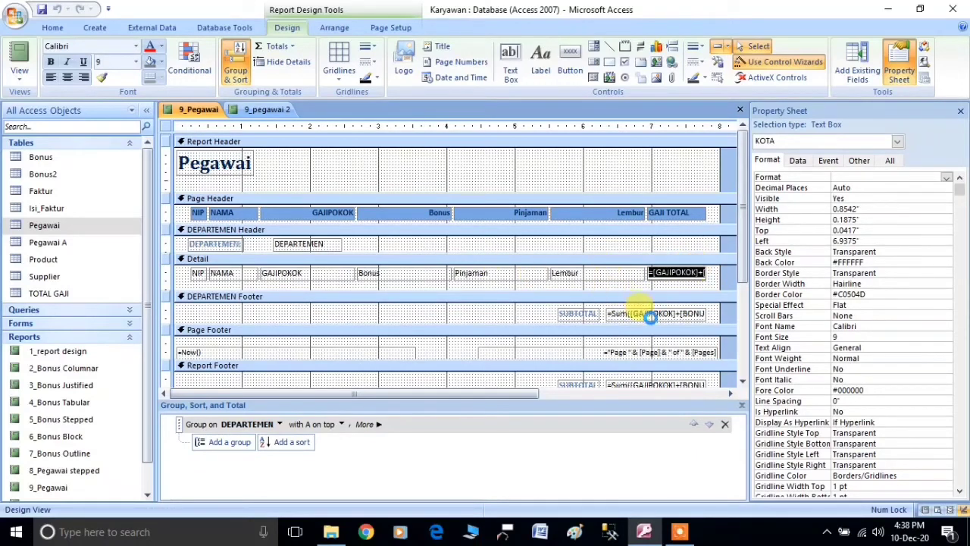
- Open Notepad through the Windows Run dialog and paste the copied expression into the blank document
key(super+r)
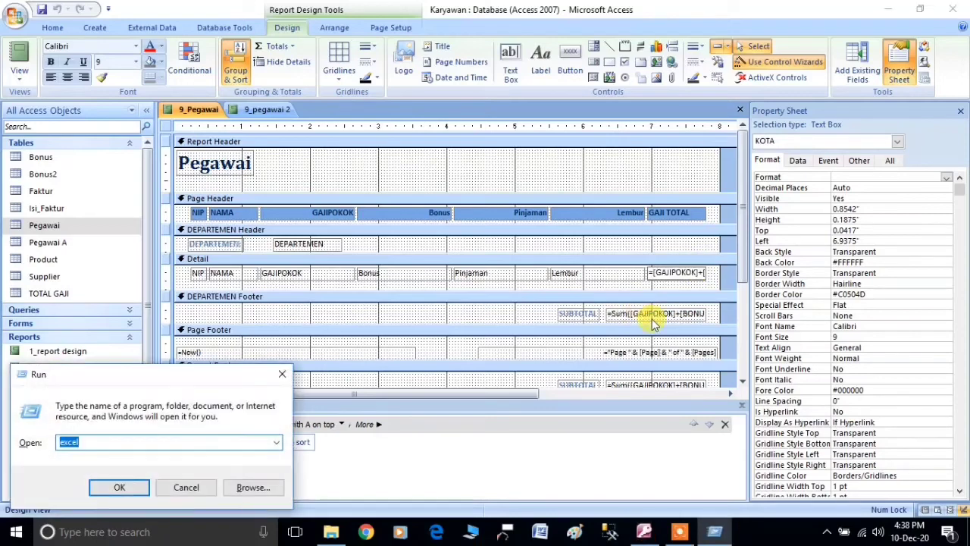
text(notepad)
key(Return)
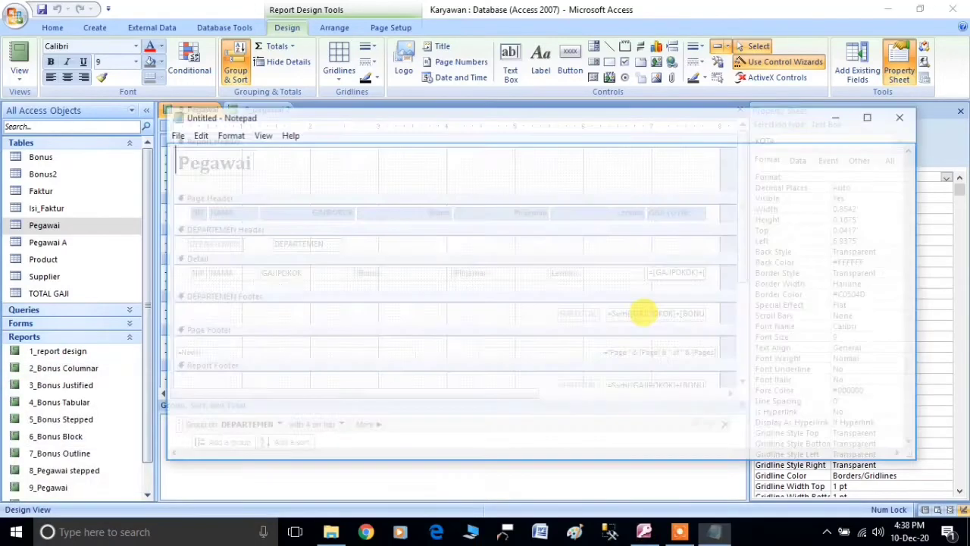
key(ctrl+v)
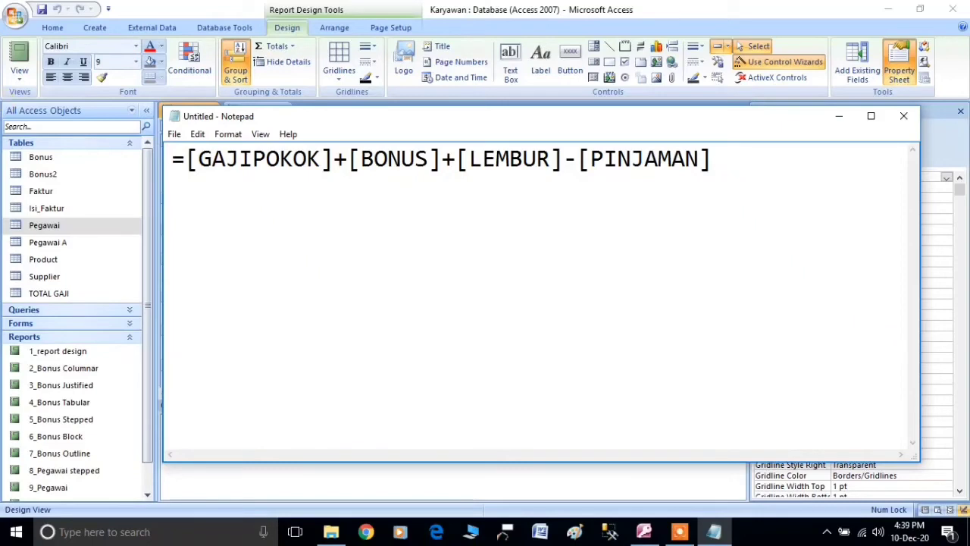
- Put "Gaji total" in front of the expression in Notepad, and highlight the formula part after the equals sign
text(Gajhi)
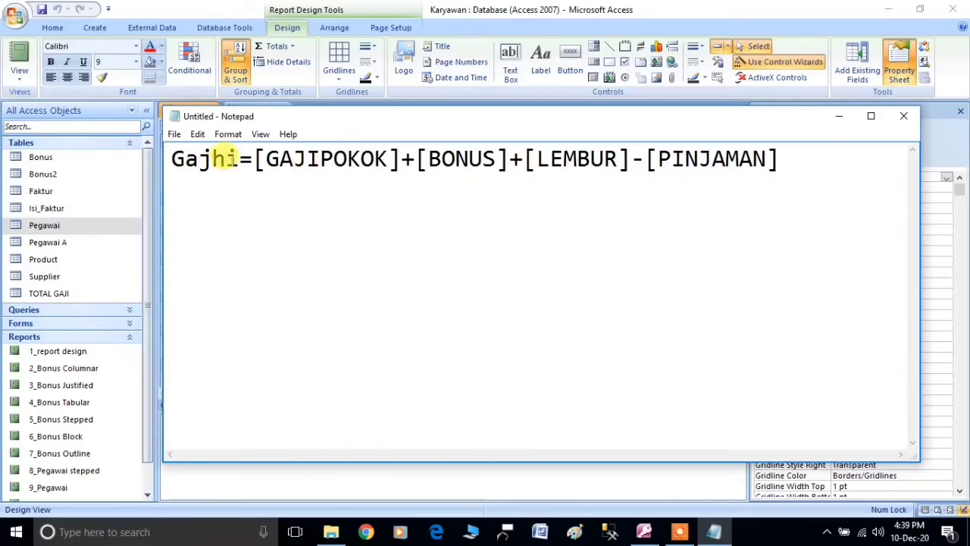
key(BackSpace)
click(222, 159)
text(total)
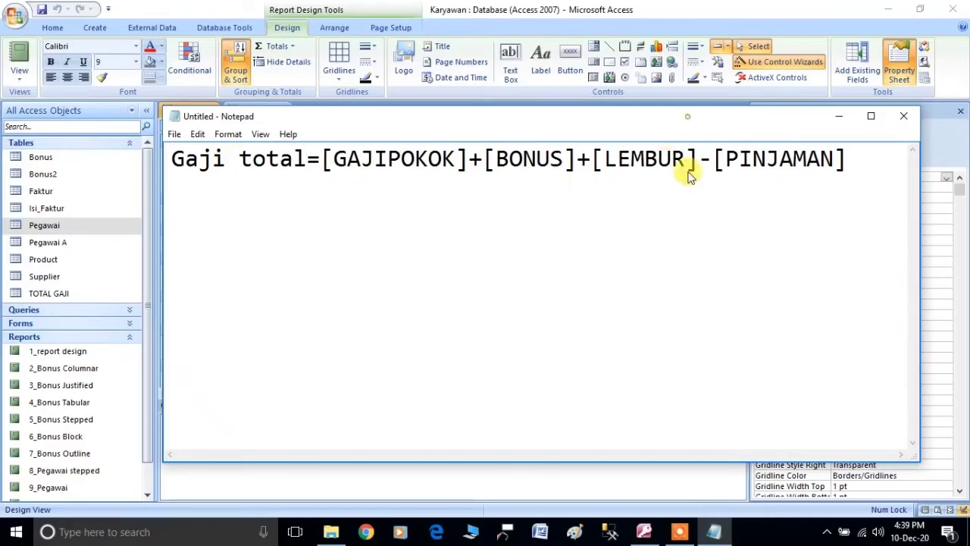
drag(691, 116, 665, 108)
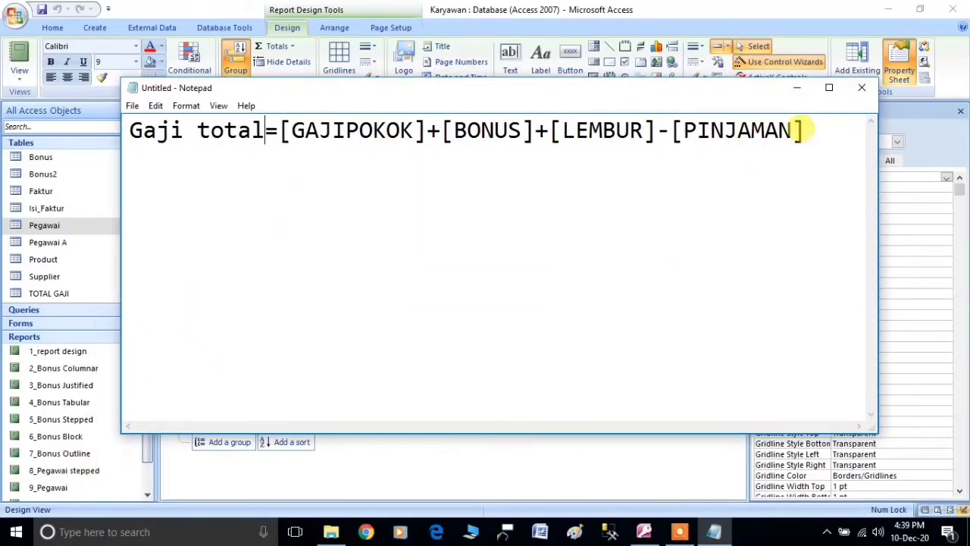
drag(805, 131, 273, 130)
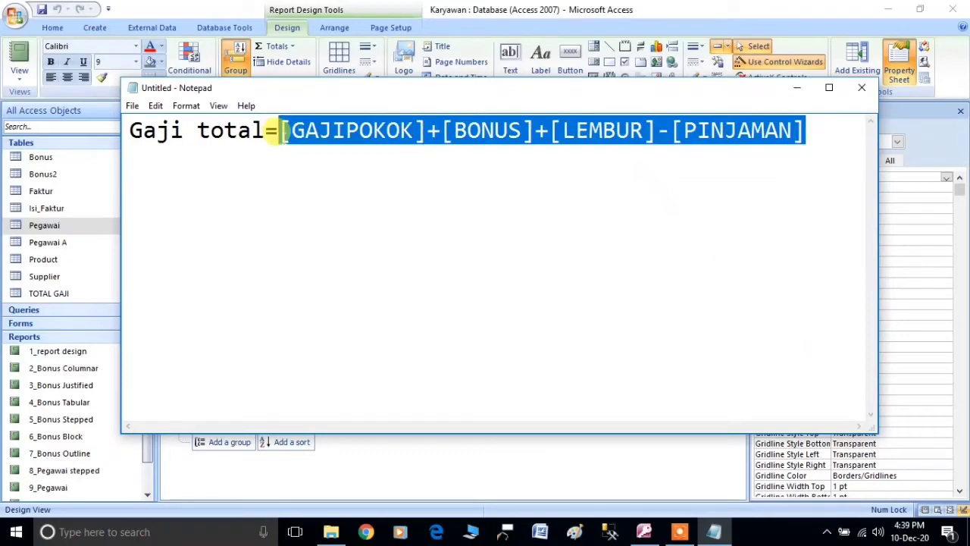
- Switch back to Access and set the unbound Detail text box of 9_pegawai 2 to =[GAJIPOKOK]+[BONUS]+[LEMBUR]-[PINJAMAN]
click(796, 87)
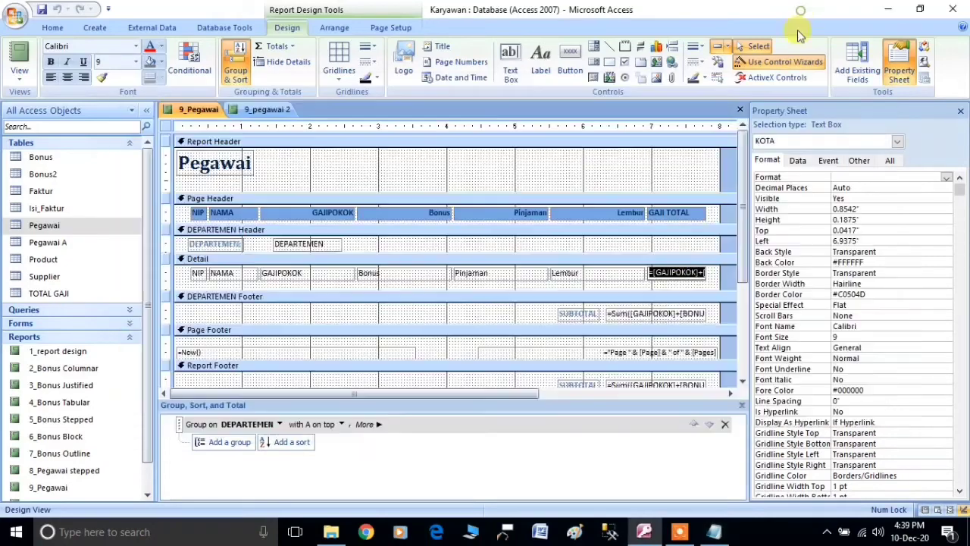
click(669, 272)
click(258, 113)
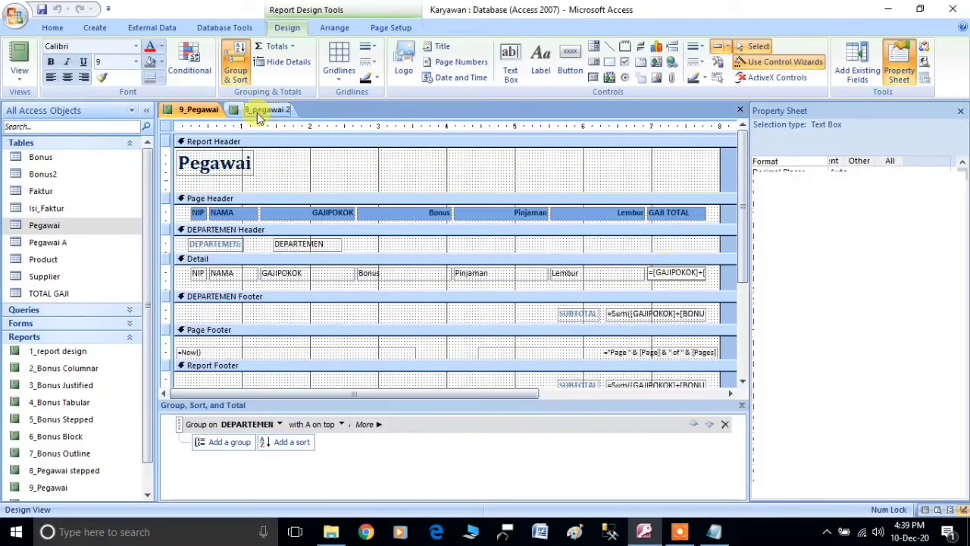
click(682, 286)
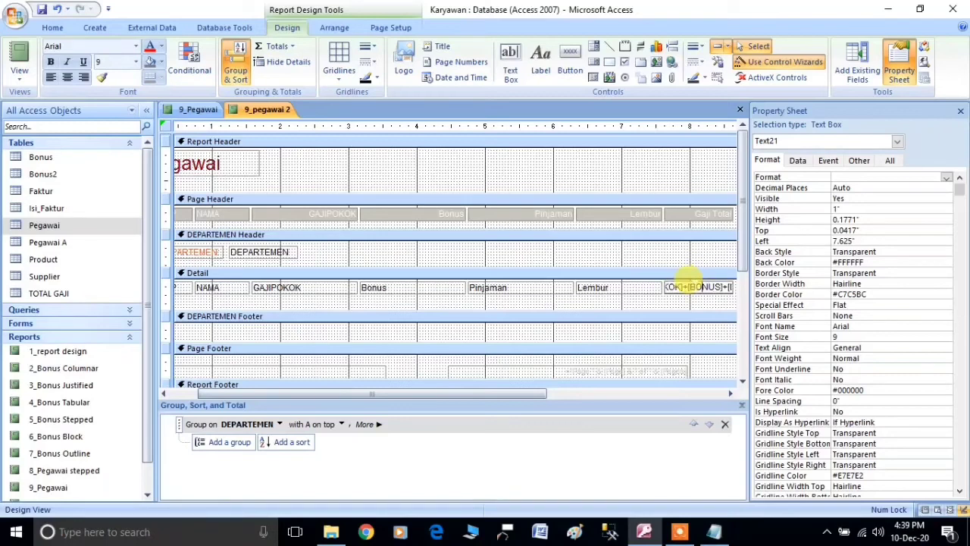
key(Home)
click(680, 256)
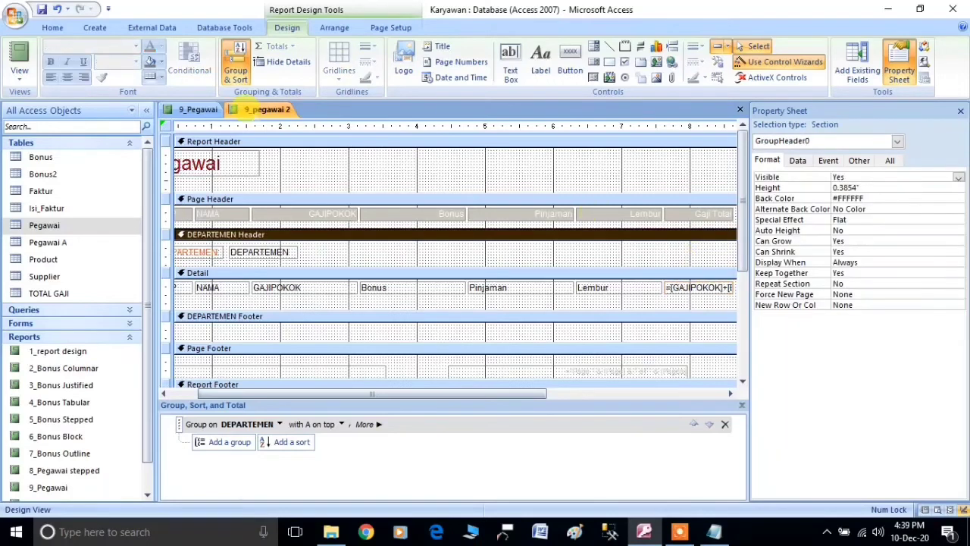
- Examine the calculated Gaji Total values of each employee in Report View of 9_pegawai 2, and return to Design View
right_click(257, 118)
click(291, 175)
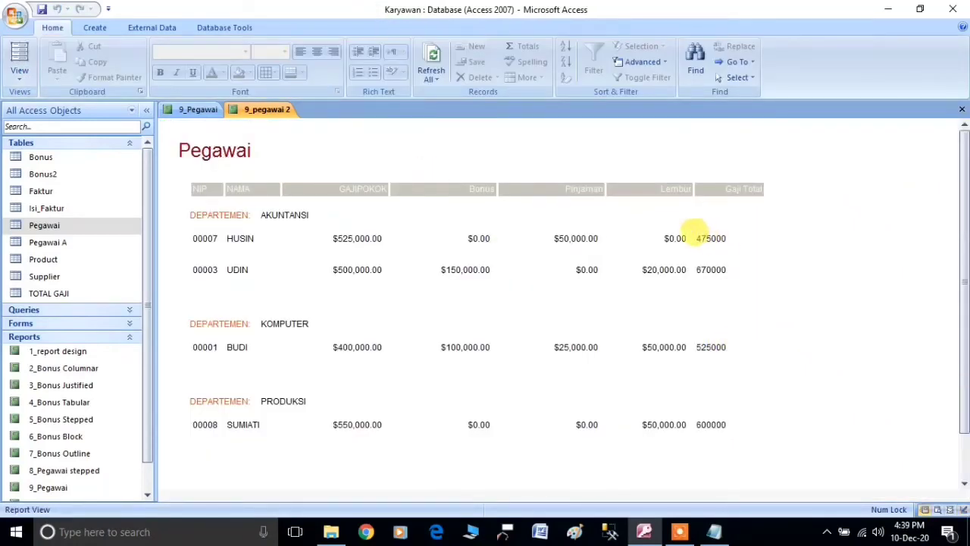
drag(695, 231, 747, 234)
click(721, 268)
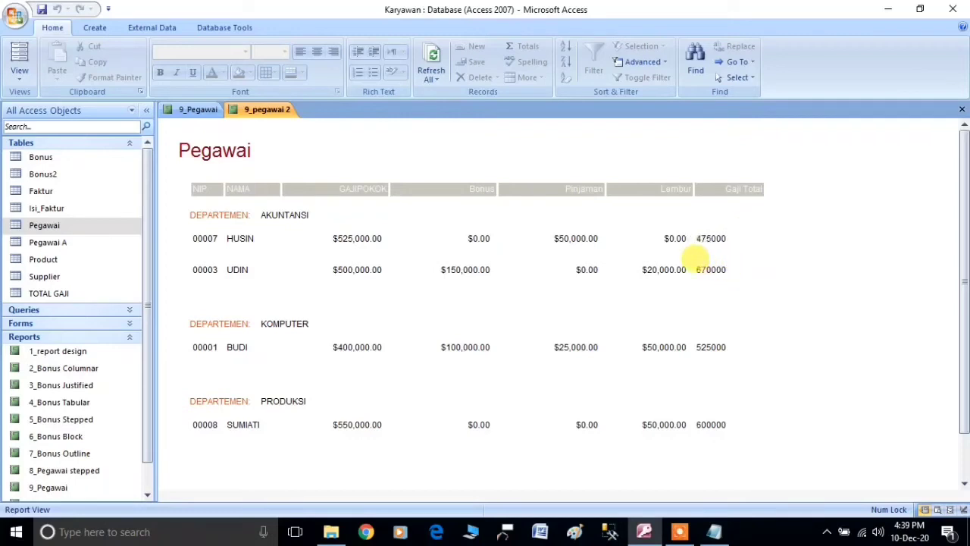
drag(695, 269, 747, 266)
click(759, 301)
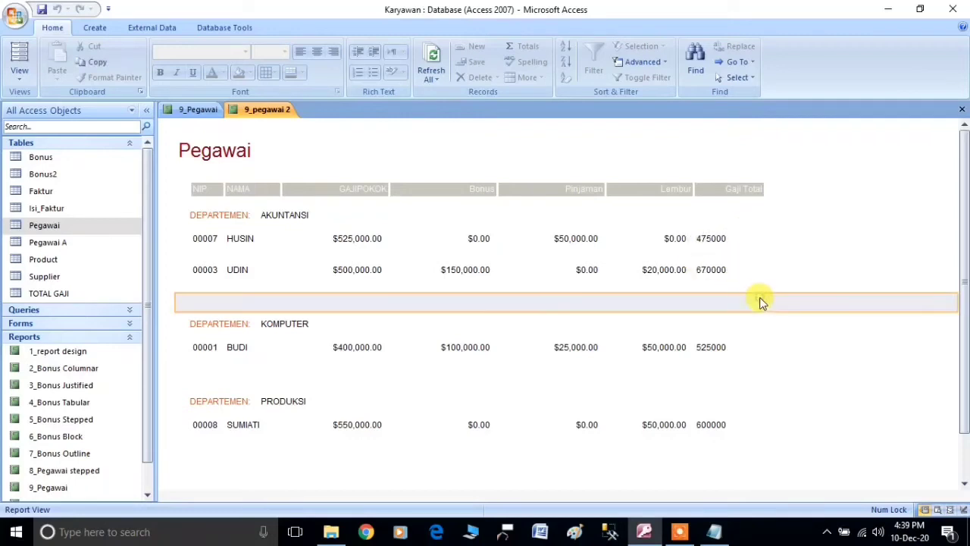
click(734, 246)
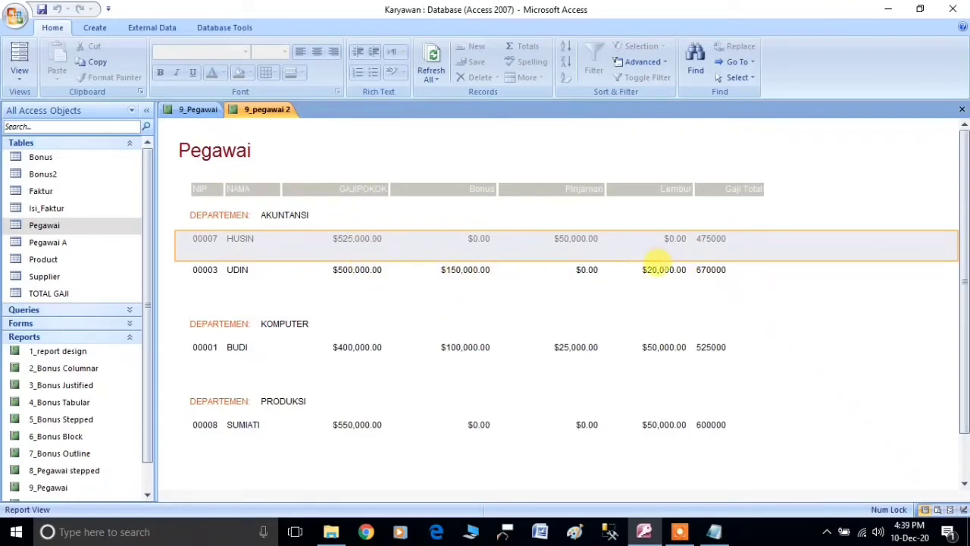
click(717, 239)
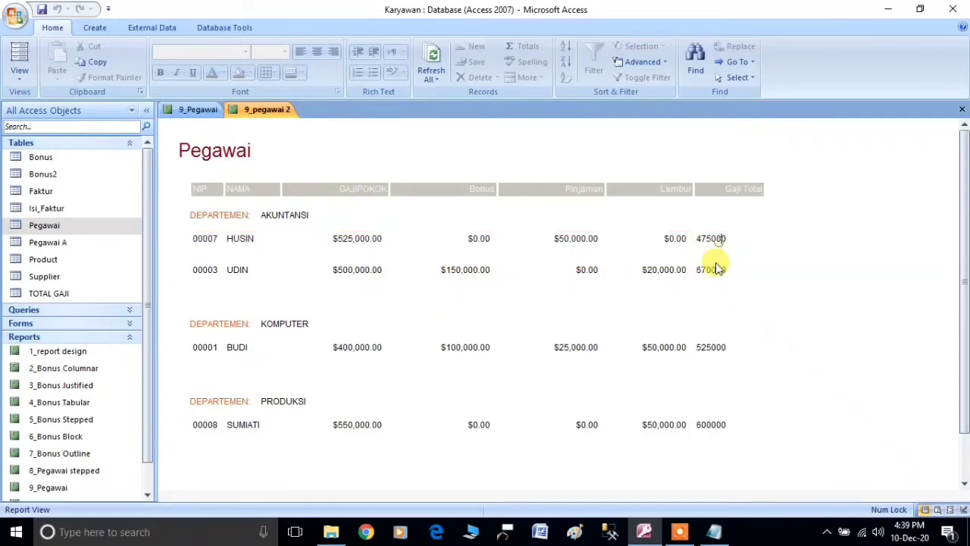
click(714, 325)
click(714, 353)
click(710, 424)
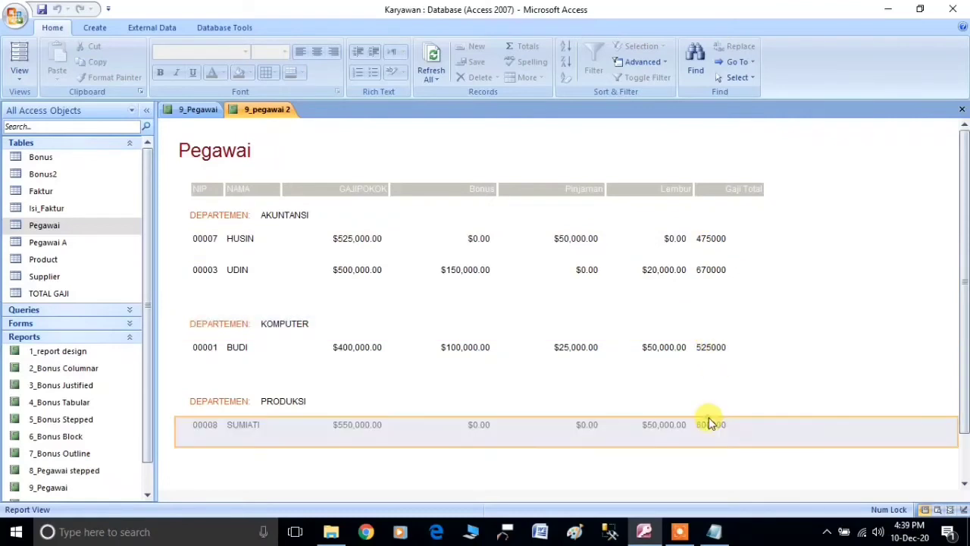
click(708, 334)
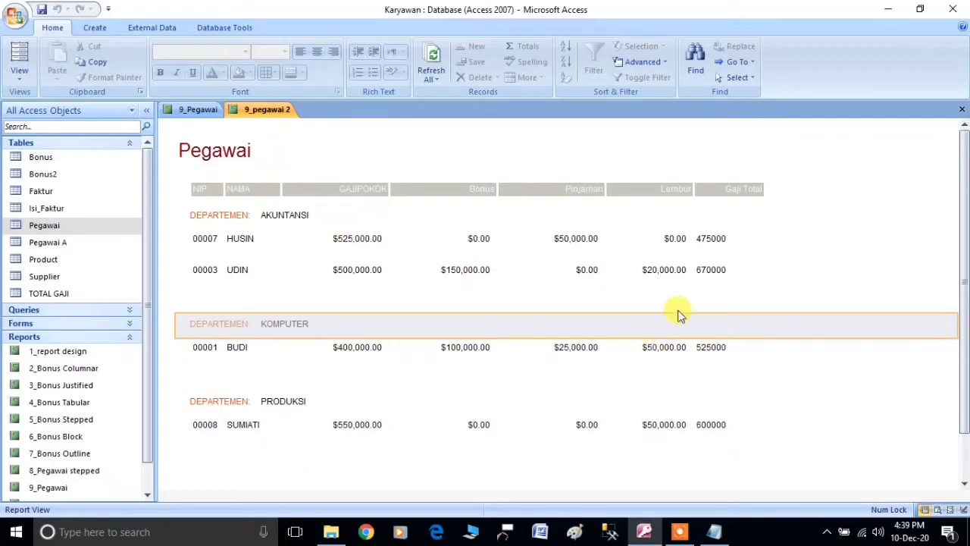
click(715, 347)
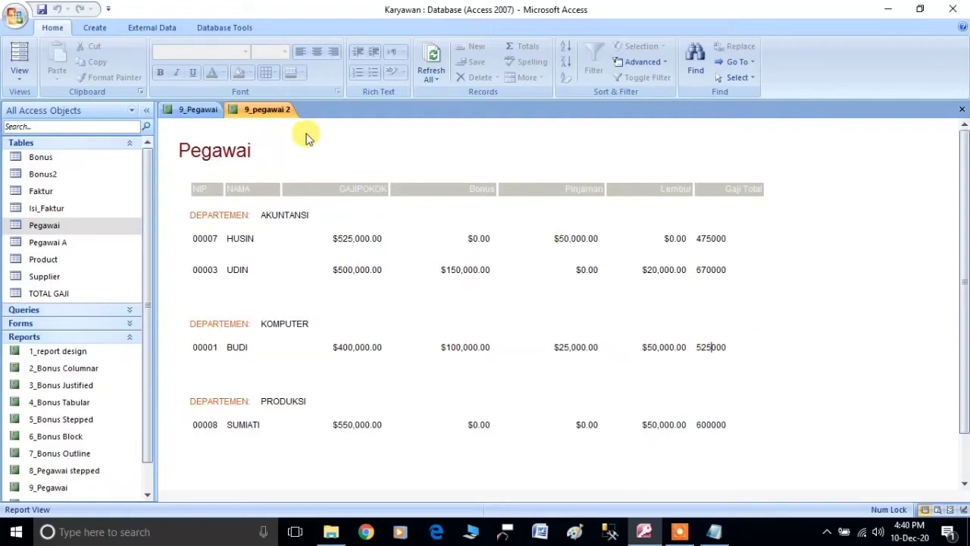
right_click(259, 114)
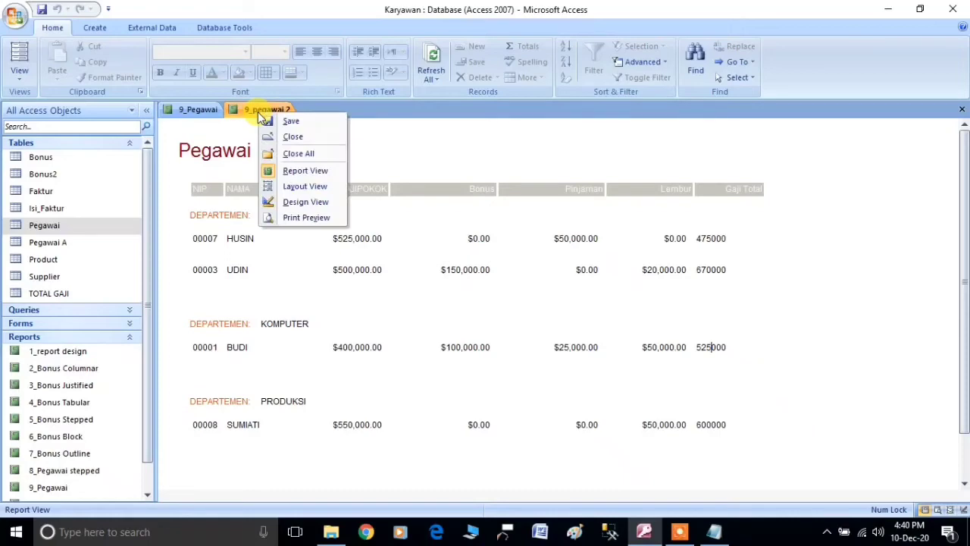
click(322, 202)
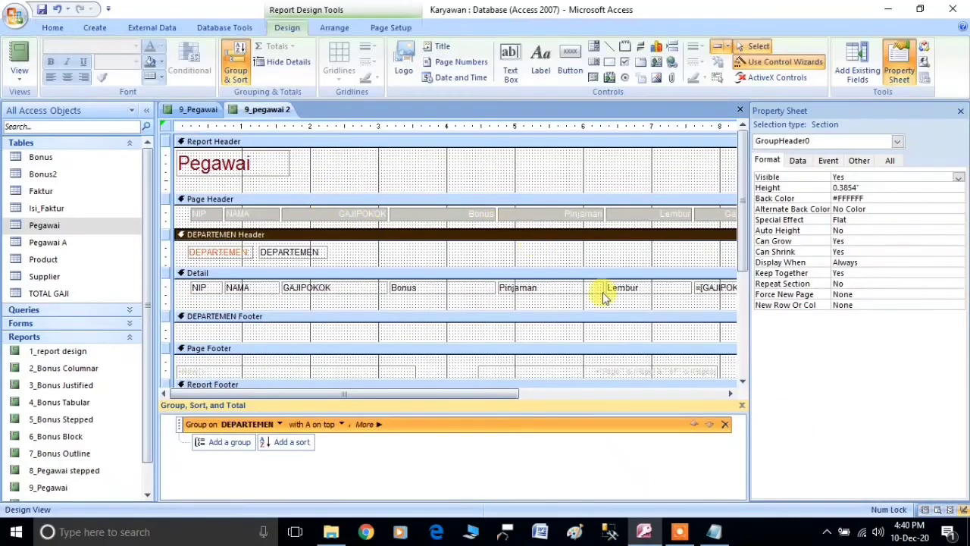
- Compare the SUBTOTAL controls in the DEPARTEMEN Footer and Report Footer of 9_Pegawai with the same footers of 9_pegawai 2
scroll(599, 288, down, 3)
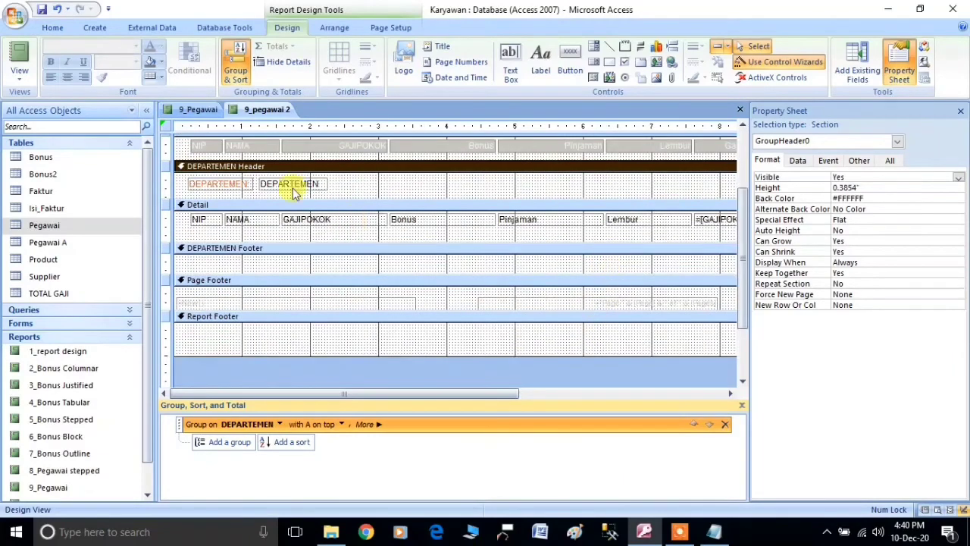
click(199, 110)
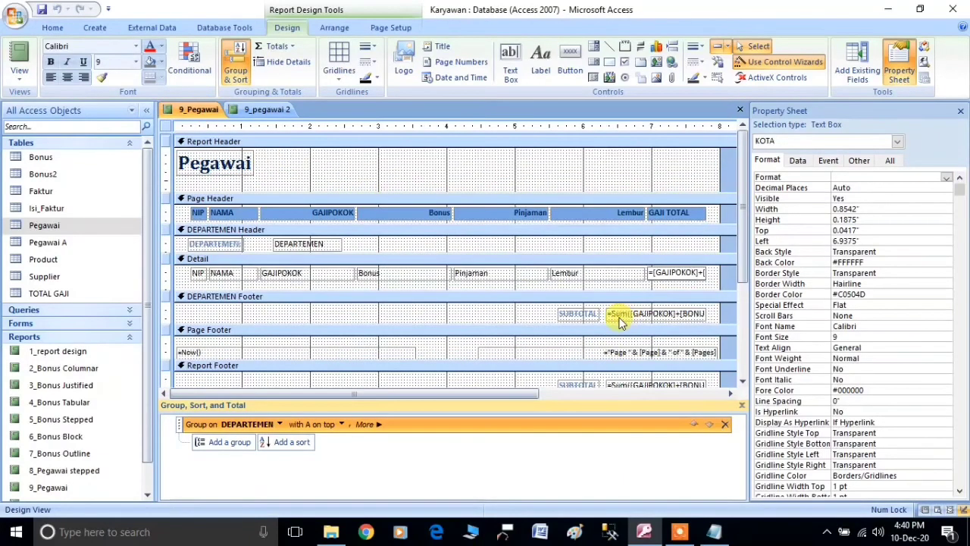
click(575, 312)
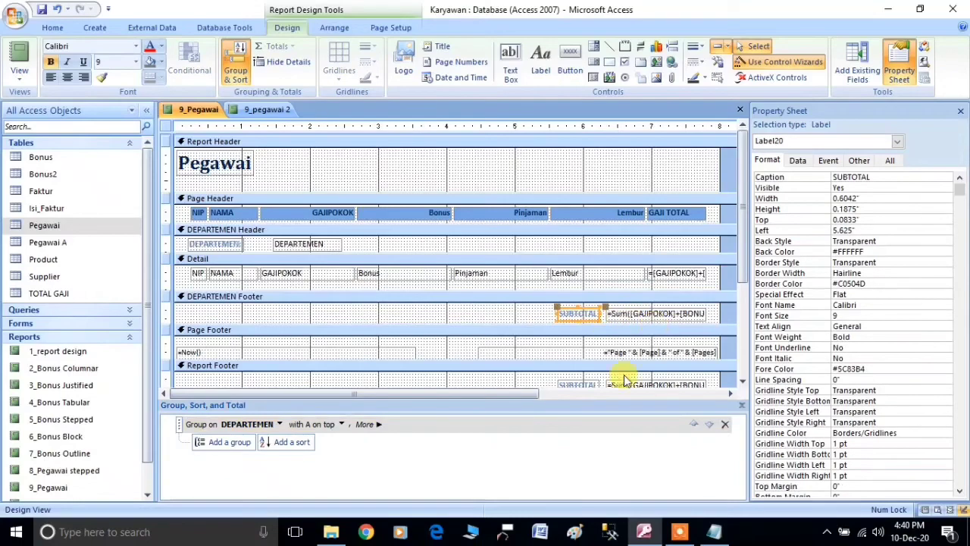
scroll(599, 303, down, 6)
click(574, 245)
scroll(628, 279, up, 3)
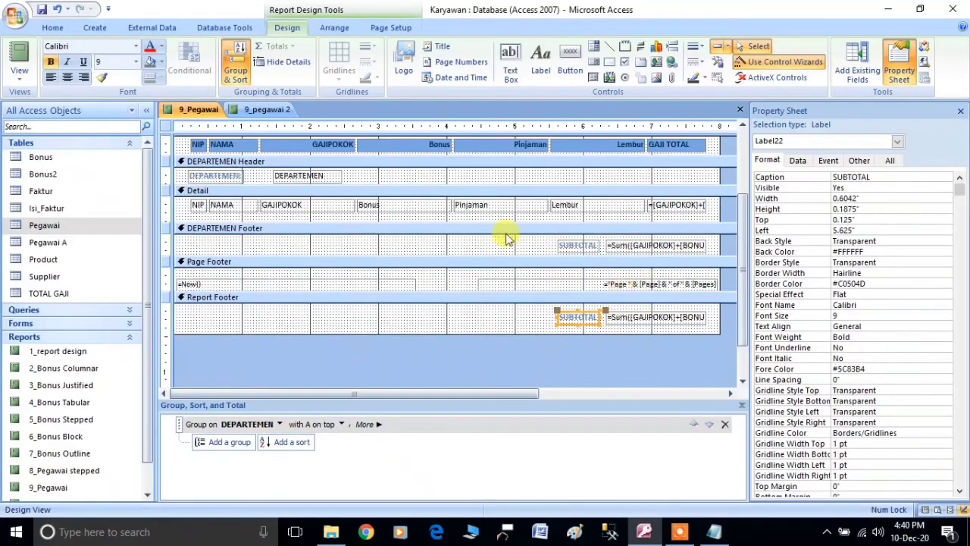
click(261, 109)
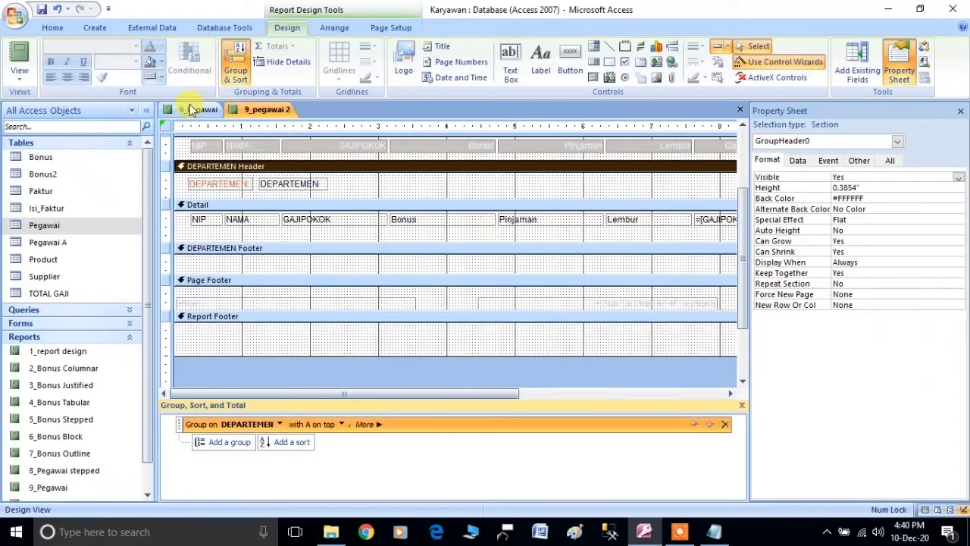
click(194, 109)
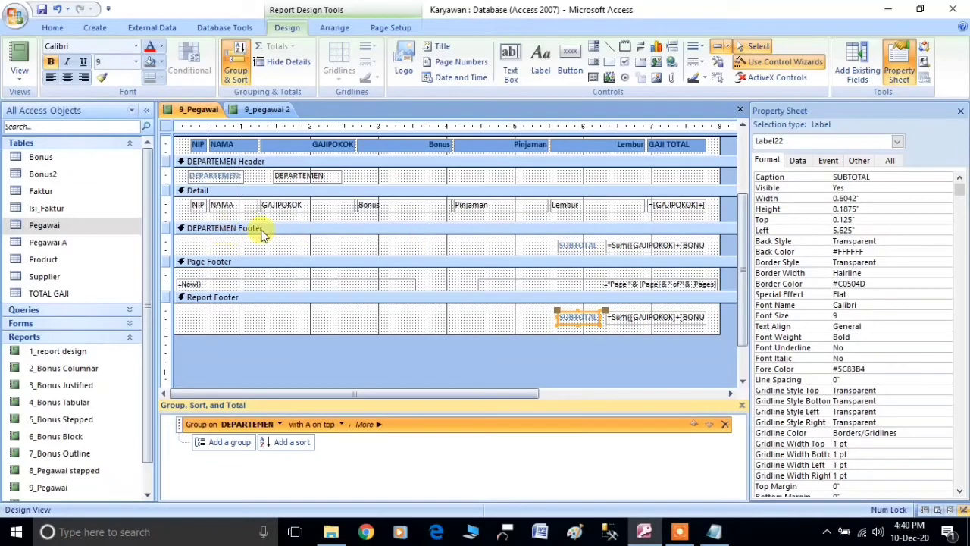
click(262, 109)
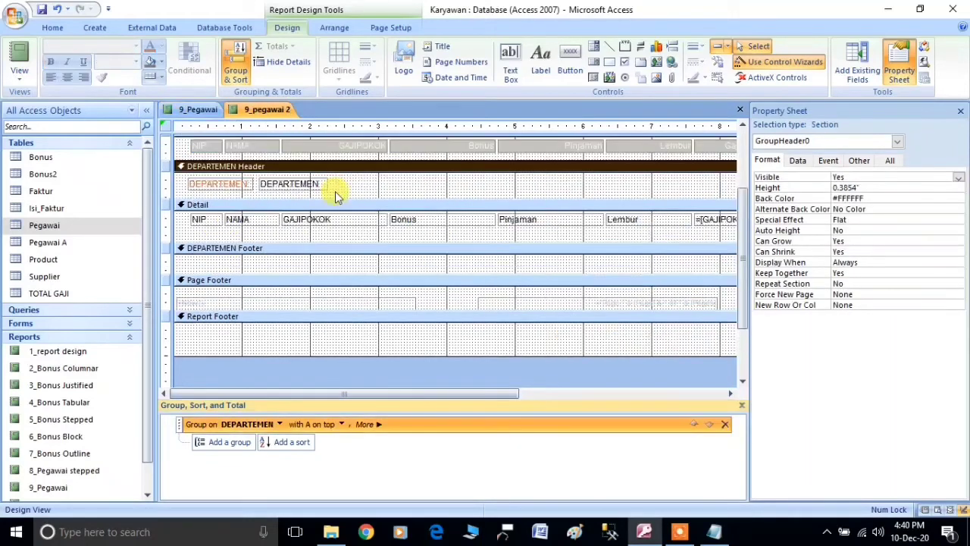
- Add an unbound text box with its label to the DEPARTEMEN Footer of 9_pegawai 2, roughly below the Lembur column
click(290, 255)
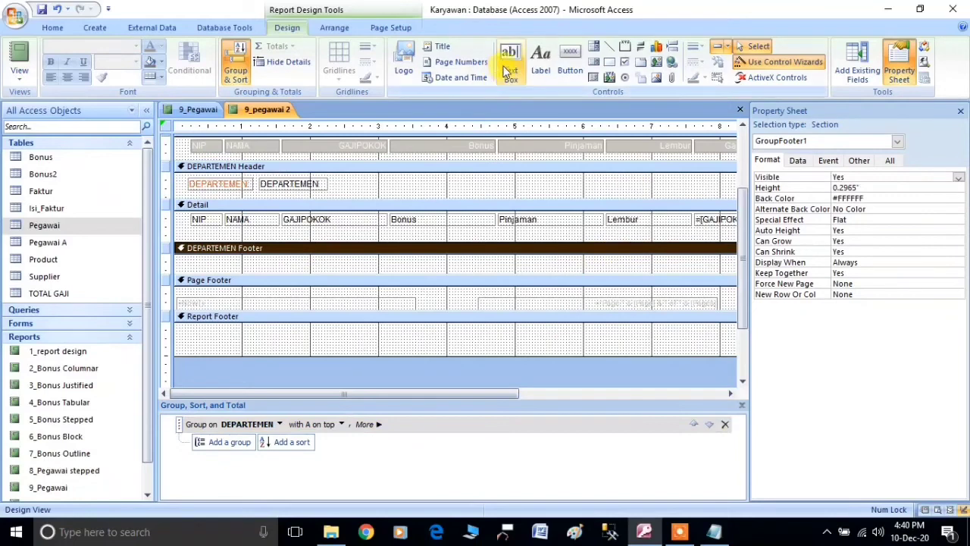
click(511, 74)
click(598, 259)
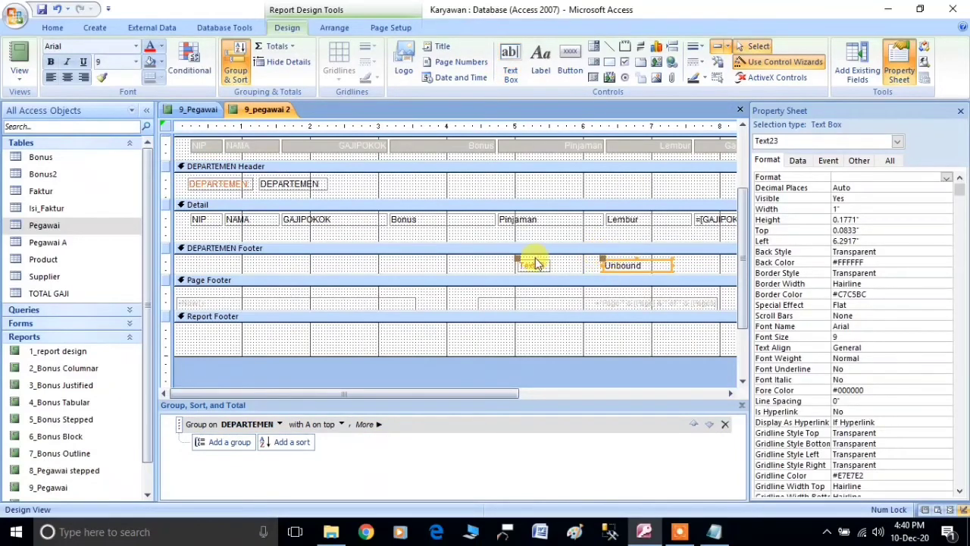
- Move the new text box's label closer to it in the DEPARTEMEN Footer and set its caption to SUBTOTAL, matching 9_Pegawai
drag(513, 252, 559, 253)
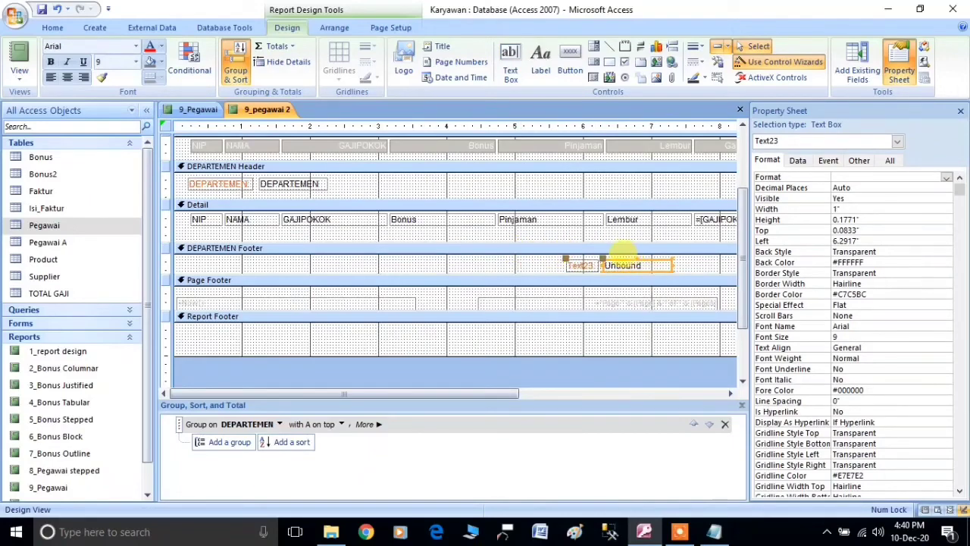
click(198, 109)
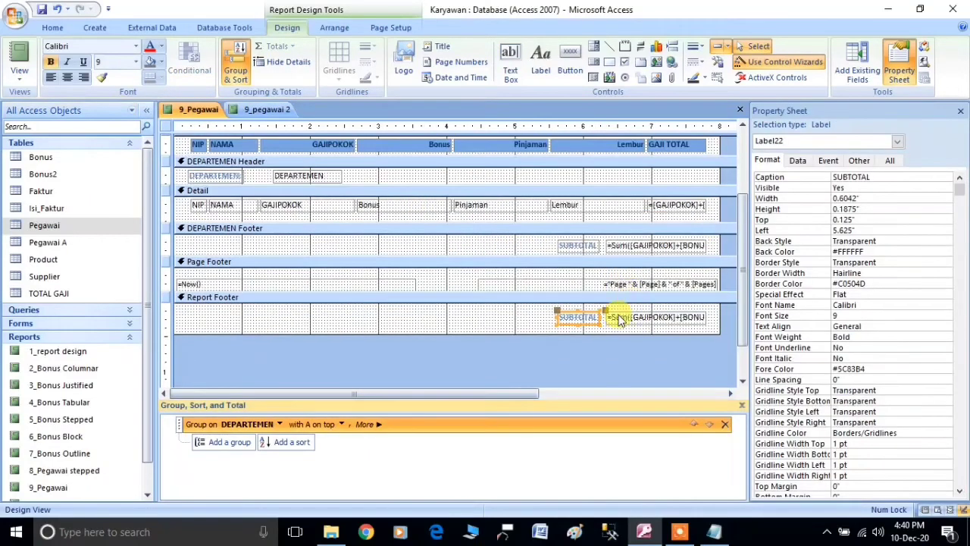
click(267, 109)
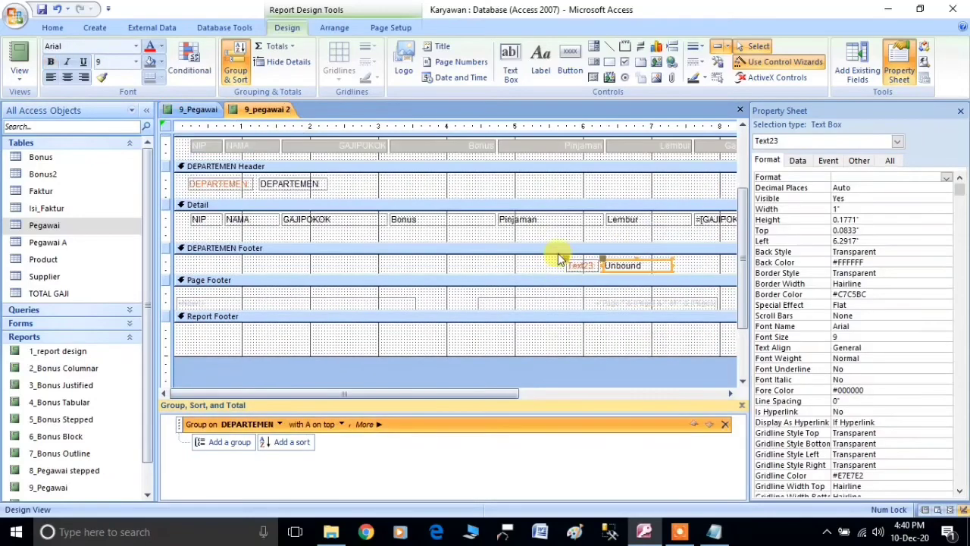
click(591, 268)
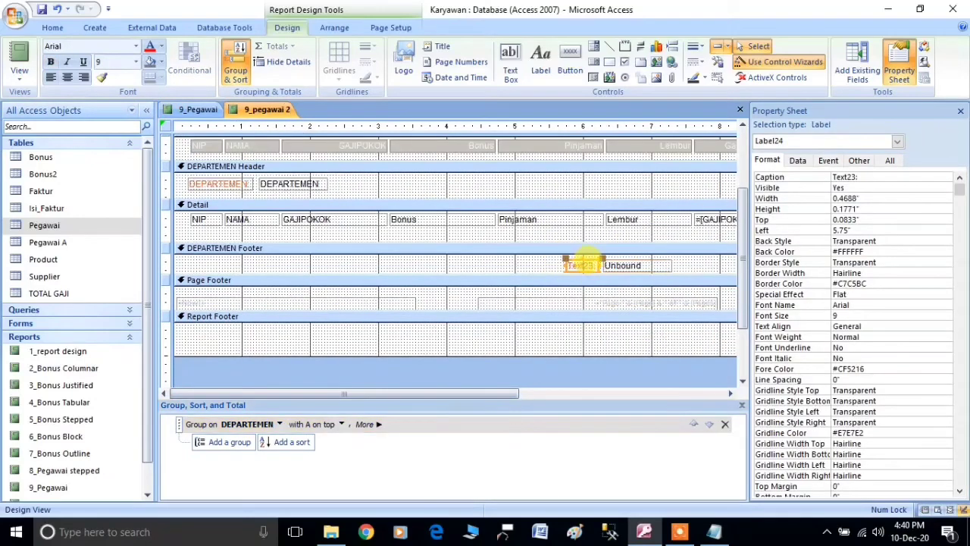
key(ctrl+a)
click(551, 267)
click(574, 265)
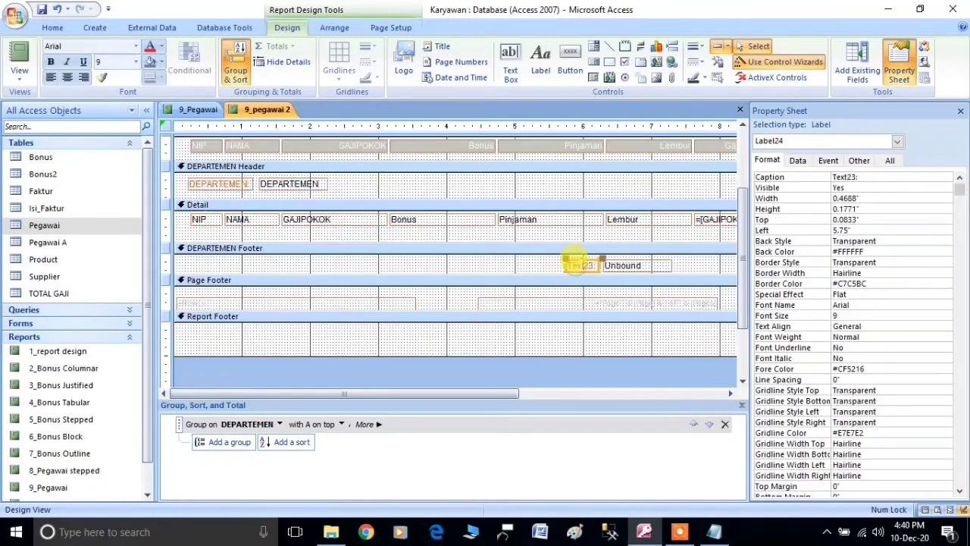
drag(596, 263, 529, 260)
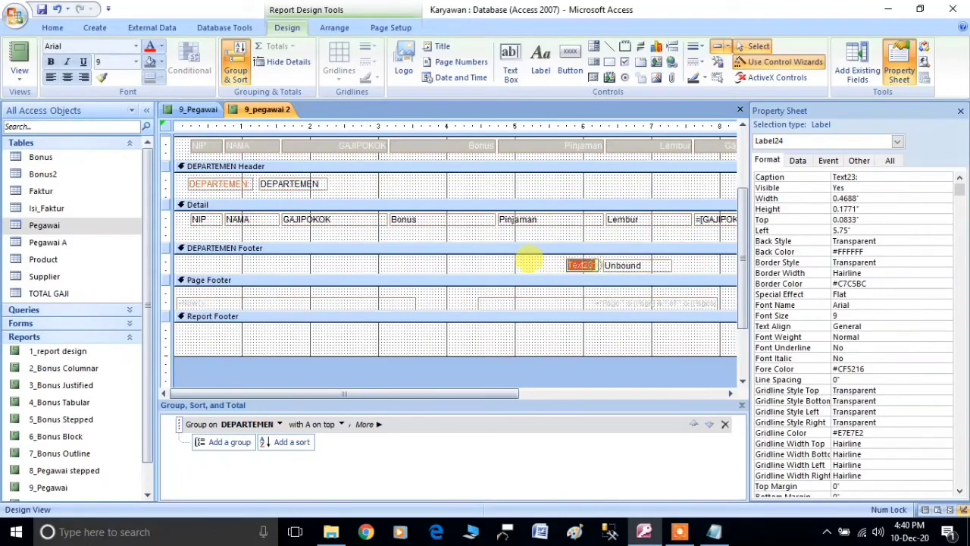
key(Caps_Lock)
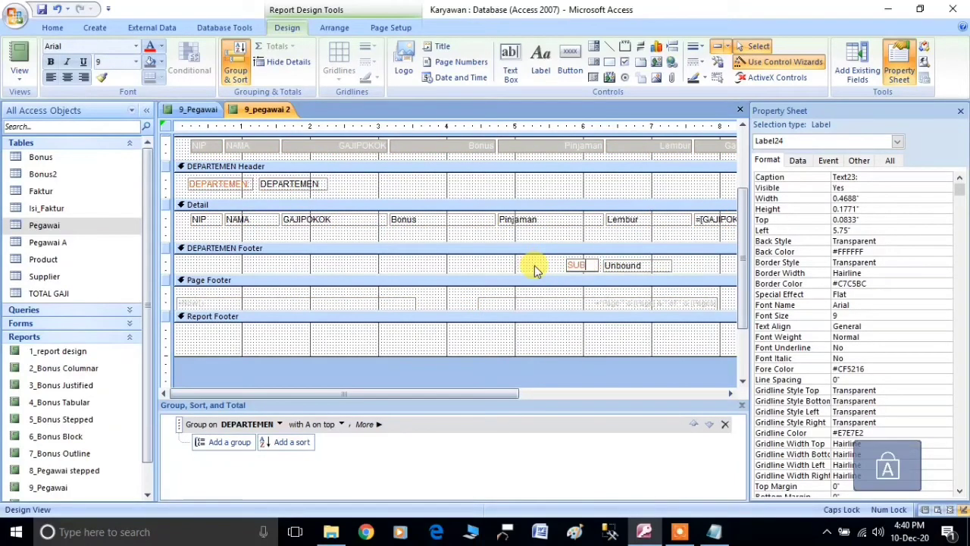
click(551, 265)
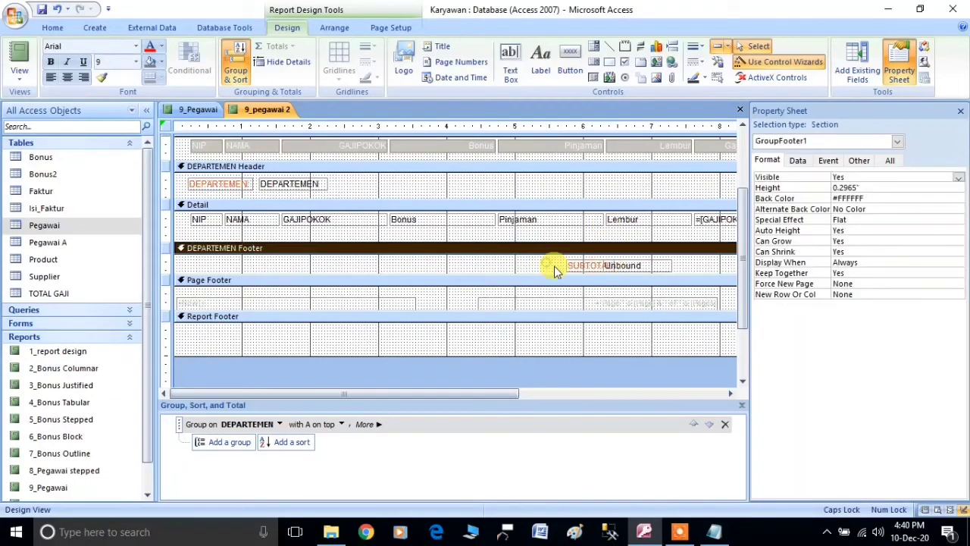
- Reposition the unbound DEPARTEMEN Footer text box at 7" from the left and place the SUBTOTAL label directly beside it
click(585, 267)
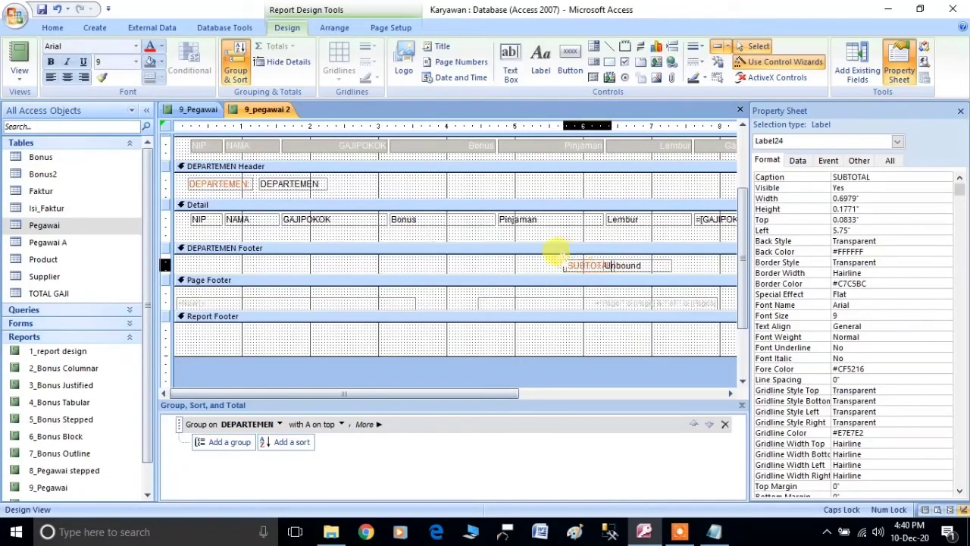
drag(561, 256, 644, 256)
click(641, 265)
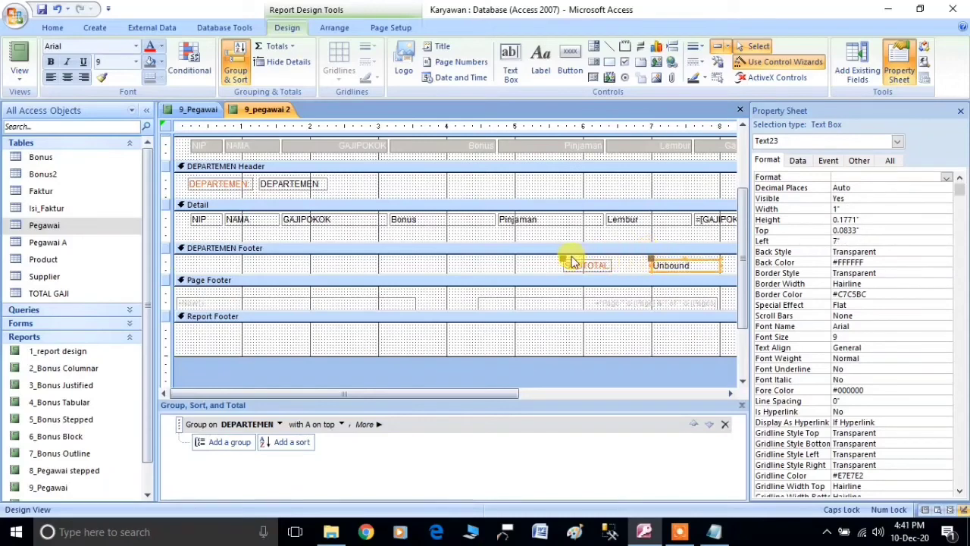
drag(572, 261, 662, 290)
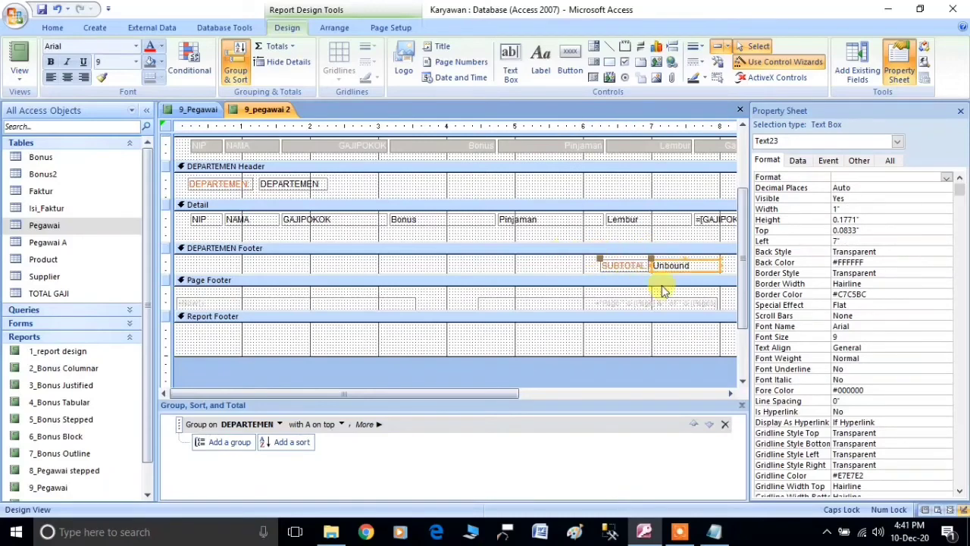
- Copy the SUBTOTAL expression =Sum([GAJIPOKOK]+[BONUS]+[LEMBUR]-[PINJAMAN]) from the DEPARTEMEN Footer of 9_Pegawai onto a new line in Notepad
click(677, 263)
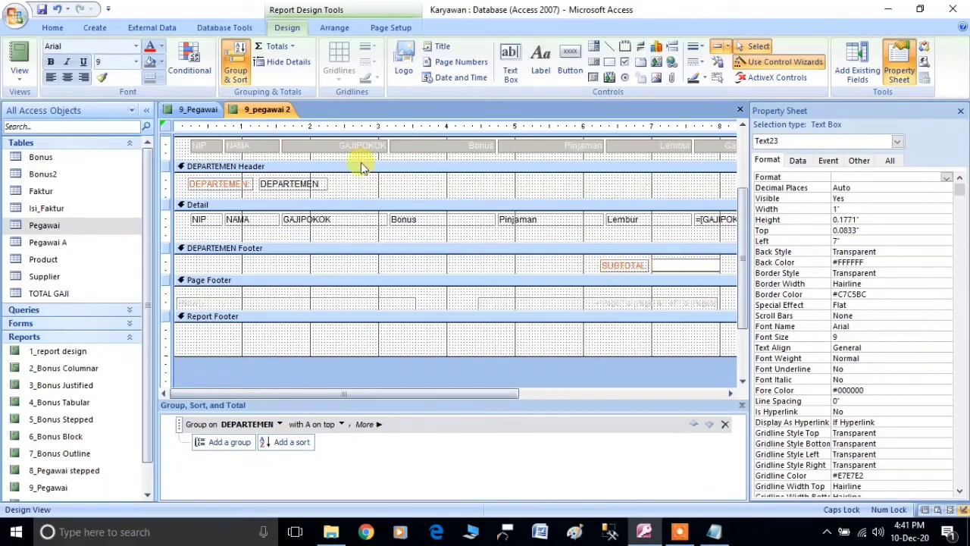
click(212, 110)
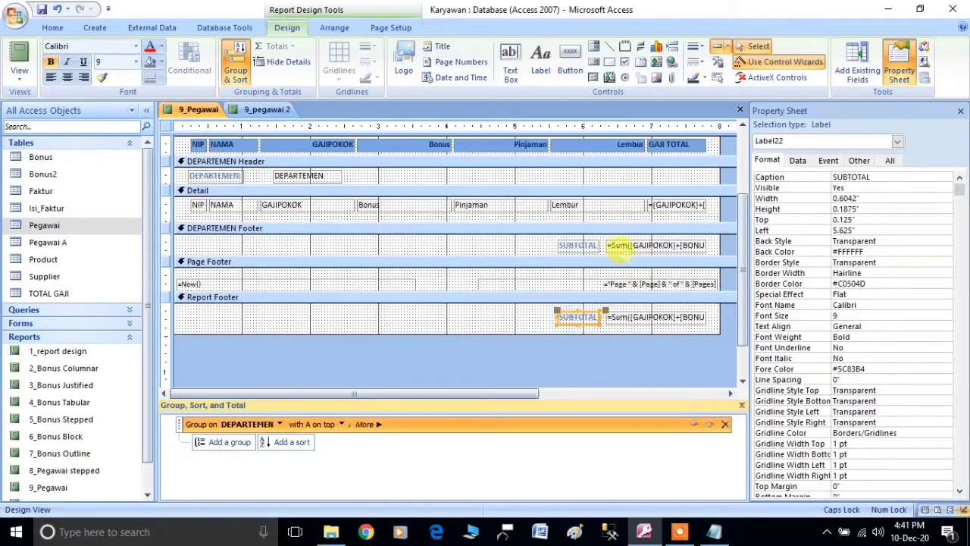
click(616, 246)
drag(610, 244, 854, 256)
key(ctrl+c)
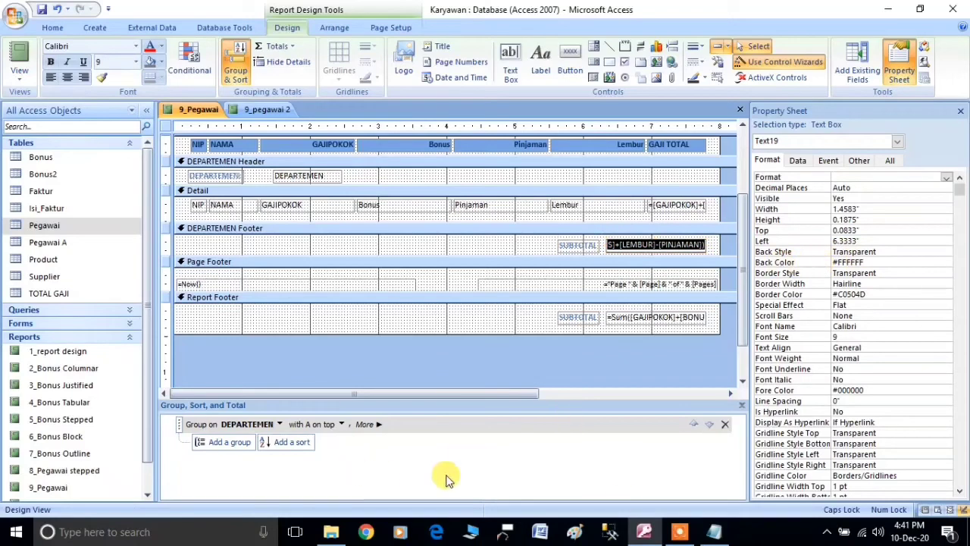
click(714, 532)
click(823, 134)
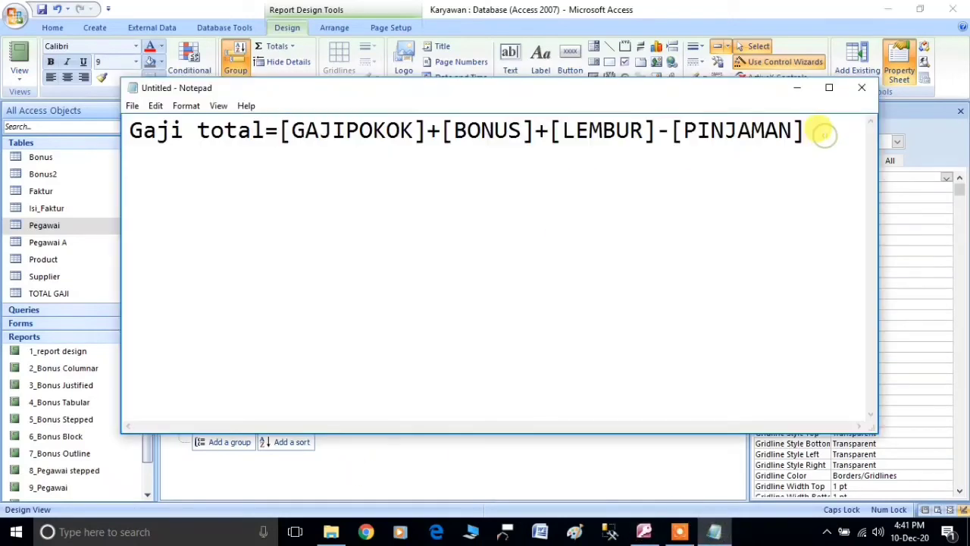
key(Return)
key(ctrl+v)
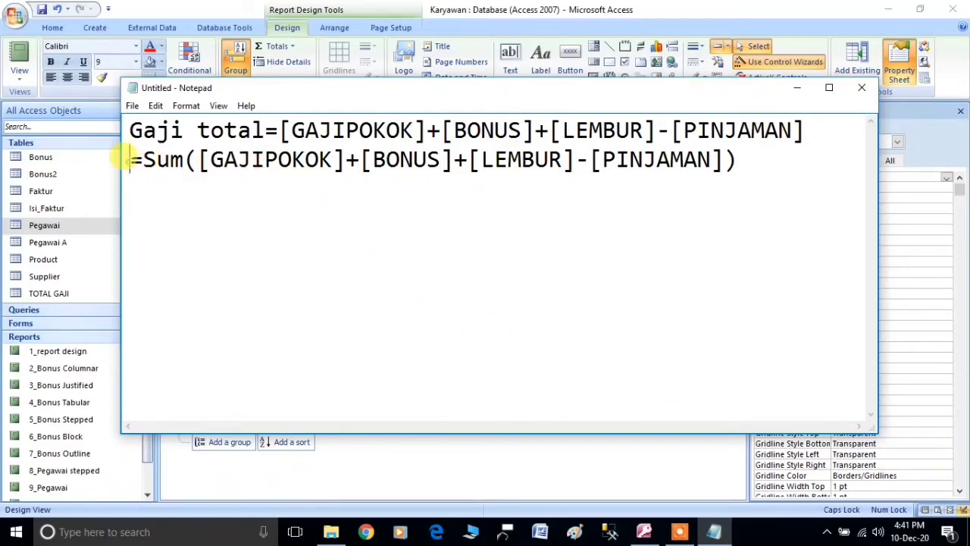
- Prefix the Sum formula in the note with SUBTOTAL, add a DEPARTEMEN heading above it, and separate the block with blank lines
key(Home)
text(SUBTOTAL)
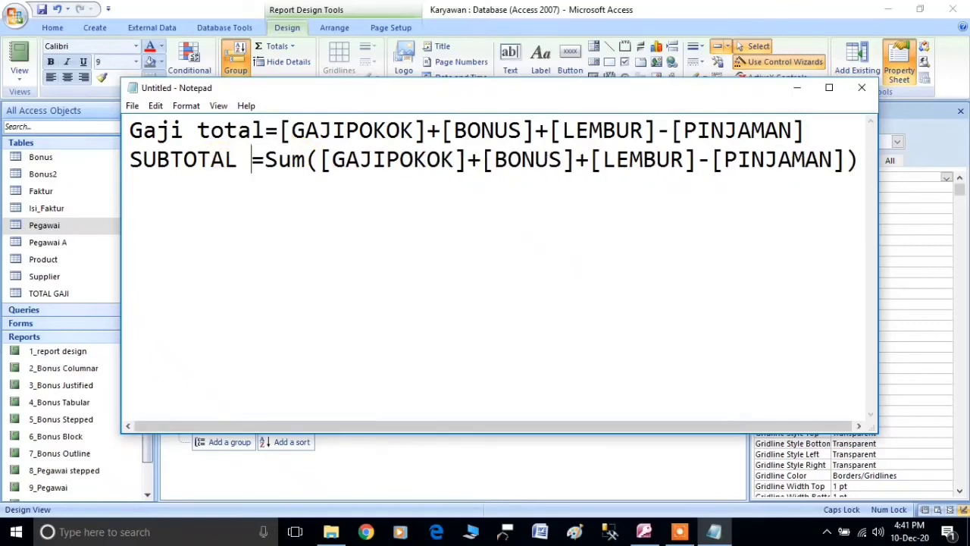
key(BackSpace)
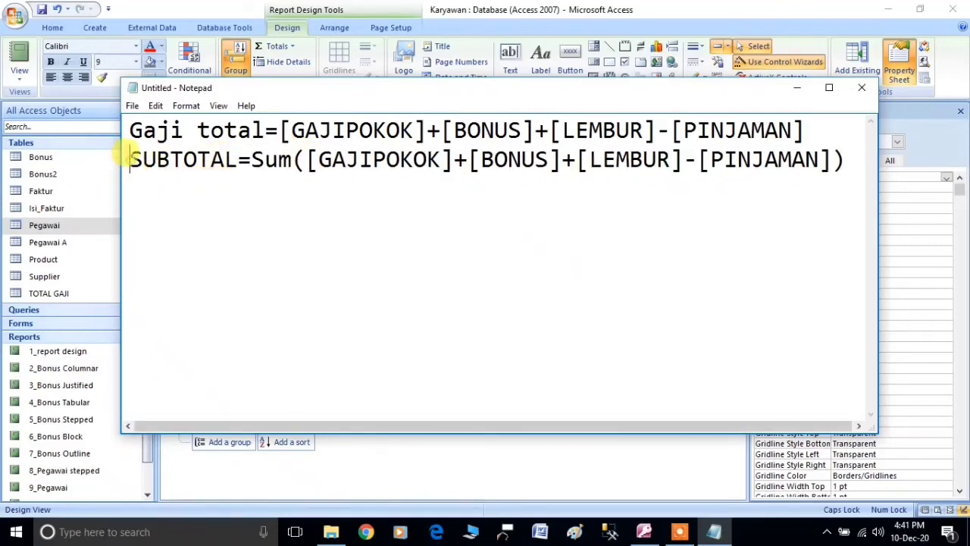
key(Return)
text(DEPARTEMEN)
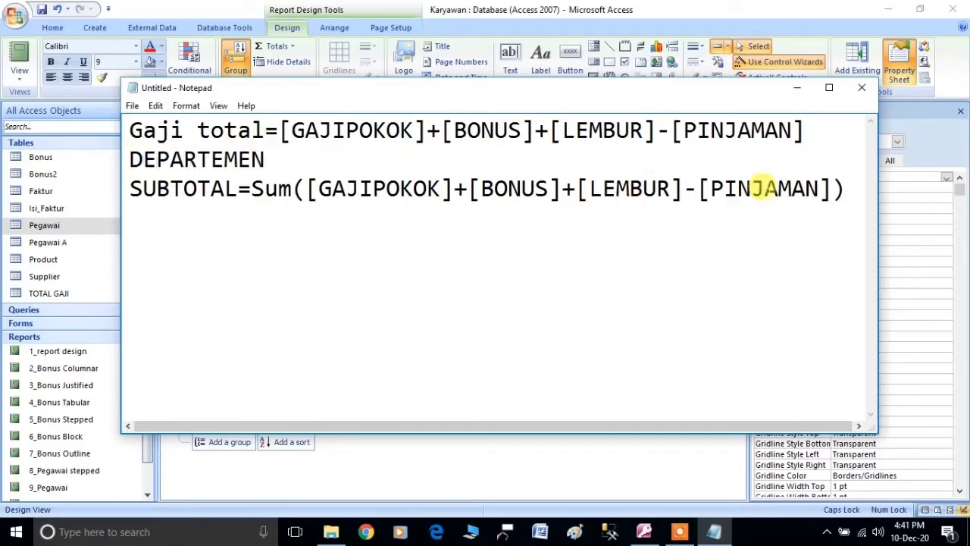
click(805, 130)
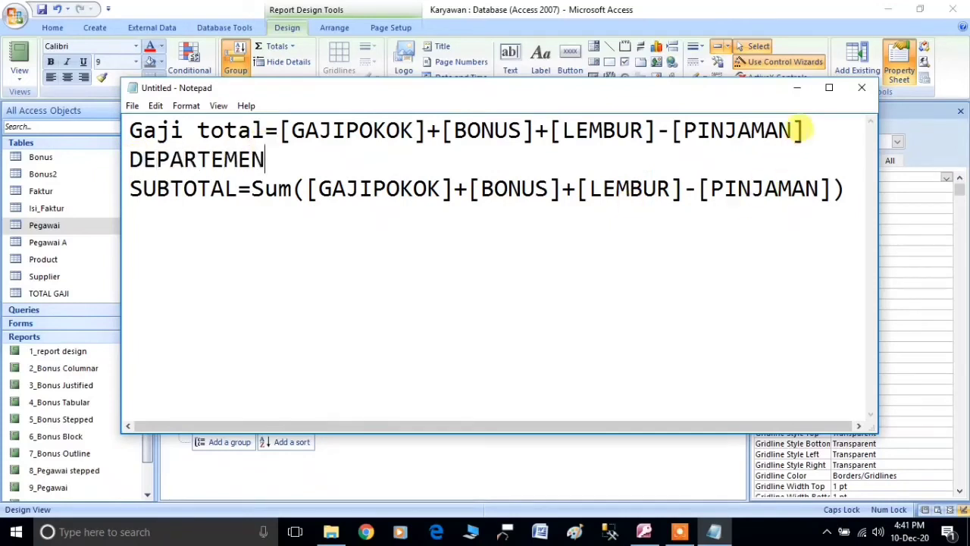
key(Return)
click(844, 217)
key(Return)
key(Return)
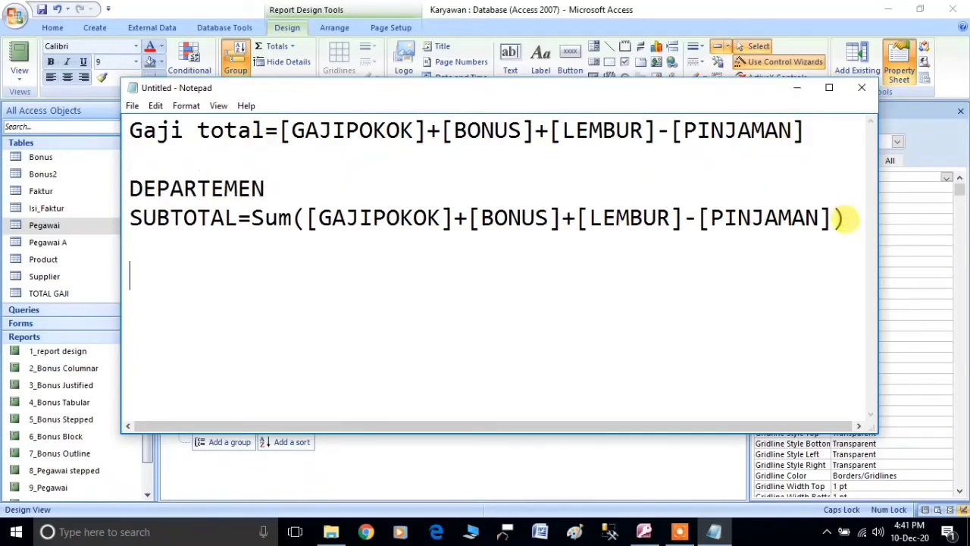
- Switch back to Access and set the DEPARTEMEN Footer text box of 9_pegawai 2 to =Sum([GAJIPOKOK]+[BONUS]+[LEMBUR]-[PINJAMAN])
drag(238, 217, 842, 206)
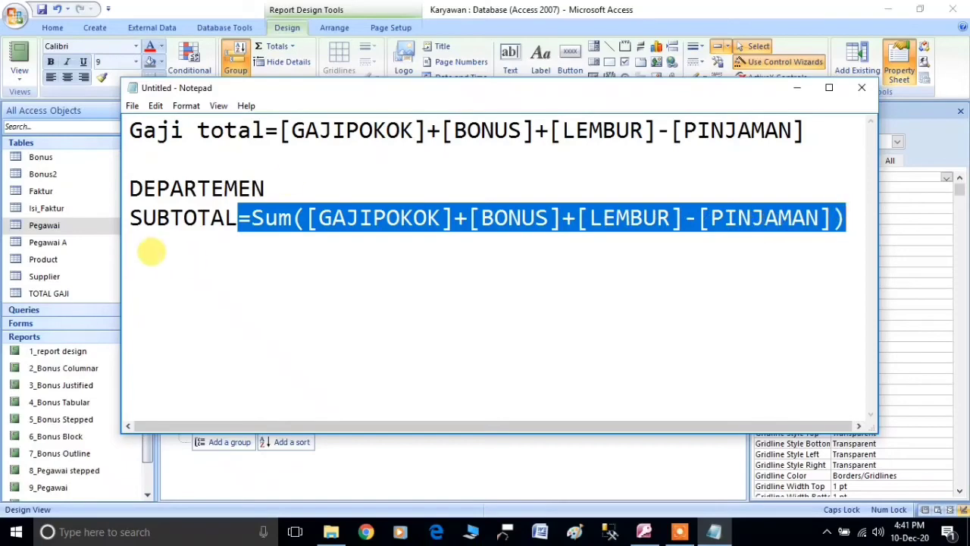
click(712, 8)
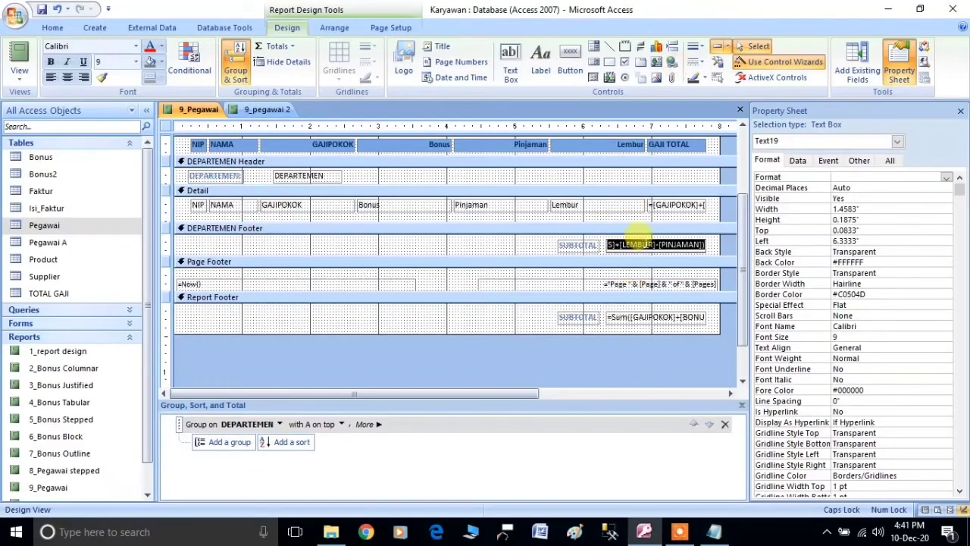
click(265, 110)
click(669, 262)
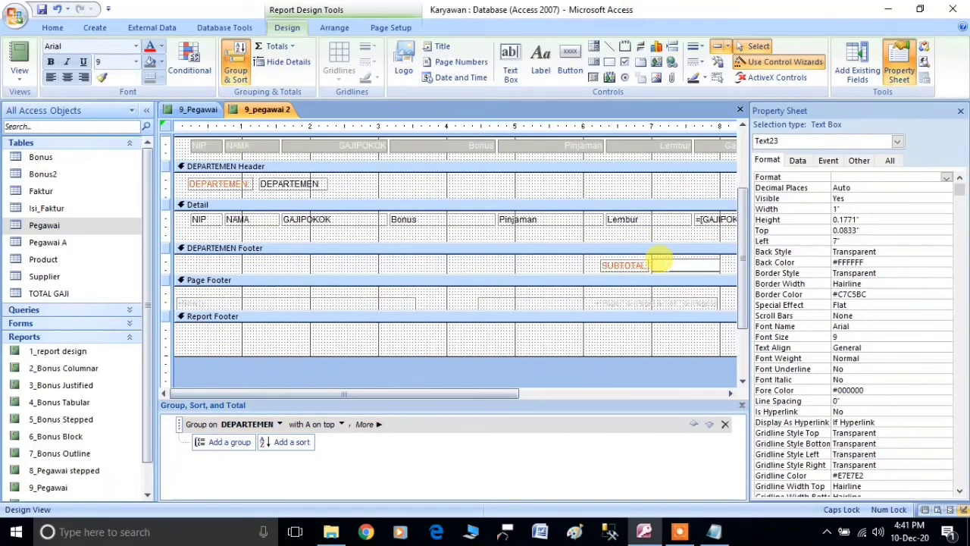
key(ctrl+v)
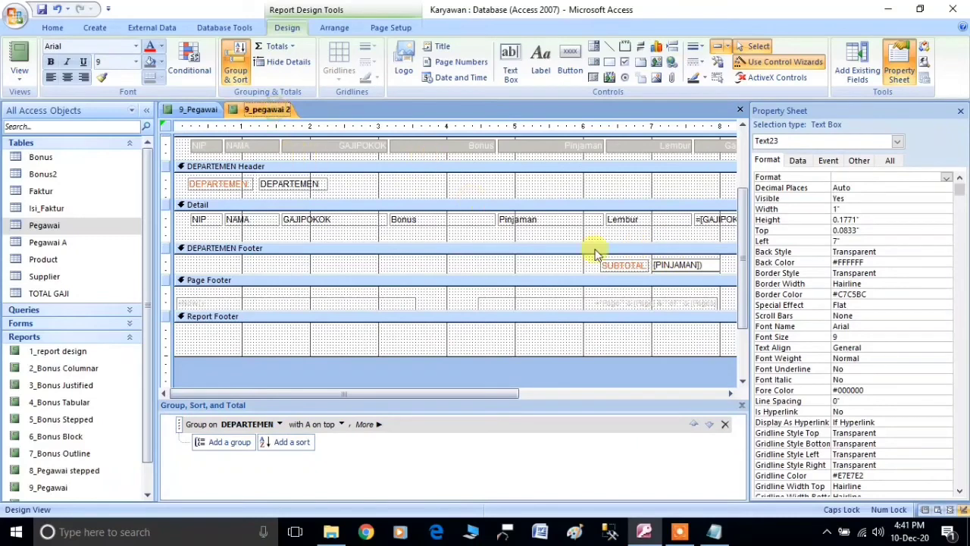
click(616, 287)
- Examine the subtotal of each department in Report View of 9_pegawai 2, and return to Design View
right_click(264, 110)
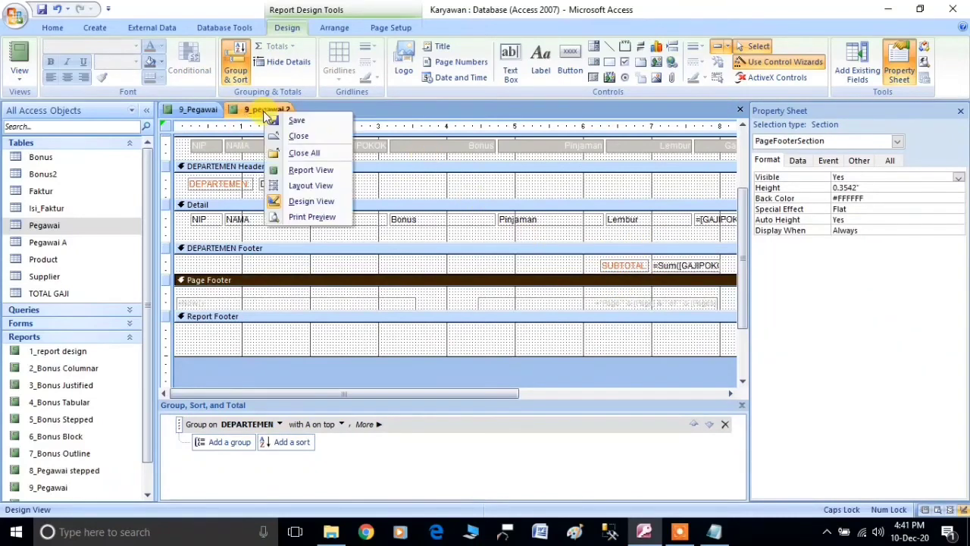
click(300, 170)
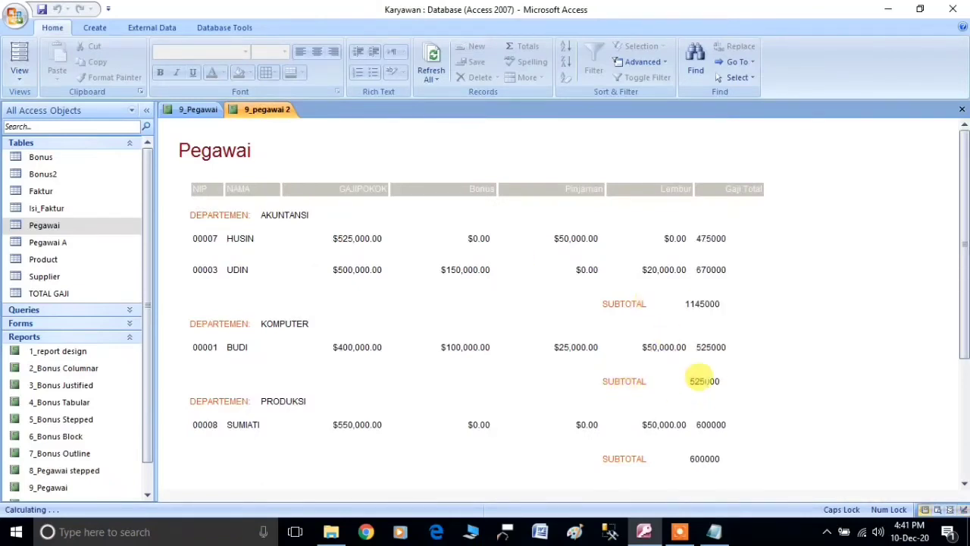
click(780, 404)
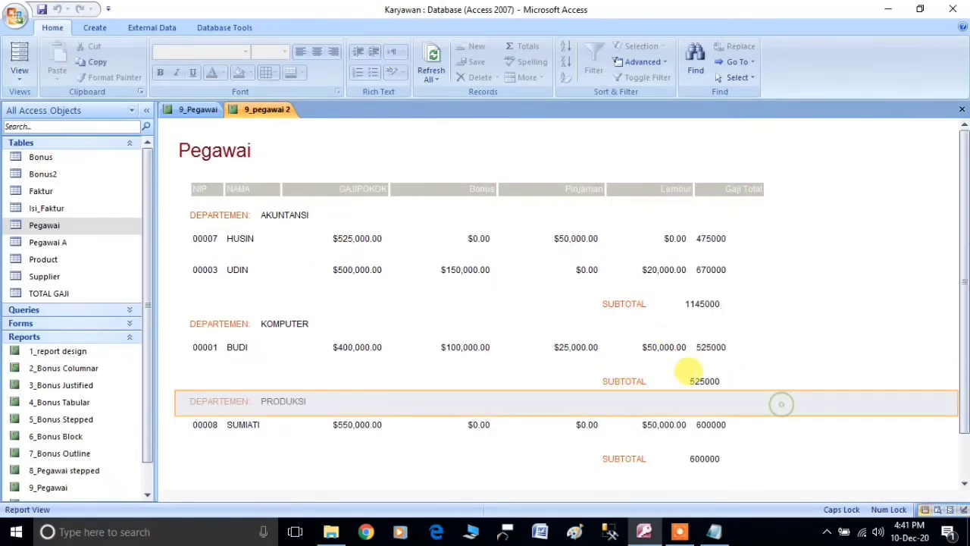
click(662, 381)
click(732, 375)
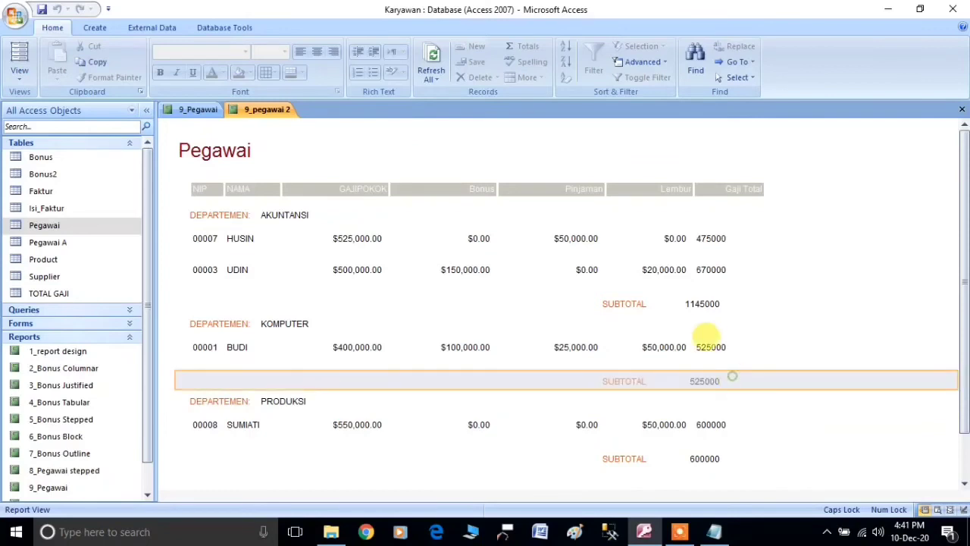
drag(683, 303, 735, 294)
click(750, 310)
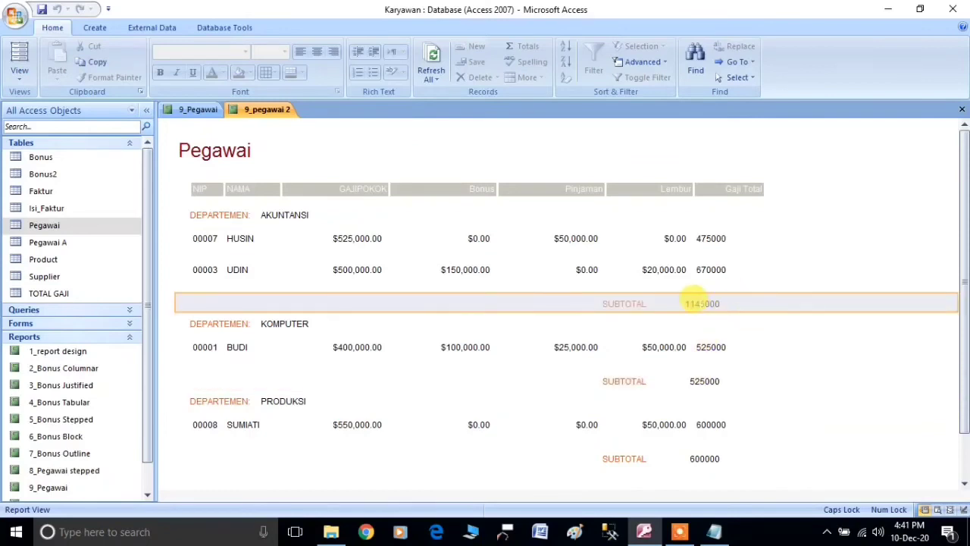
click(710, 302)
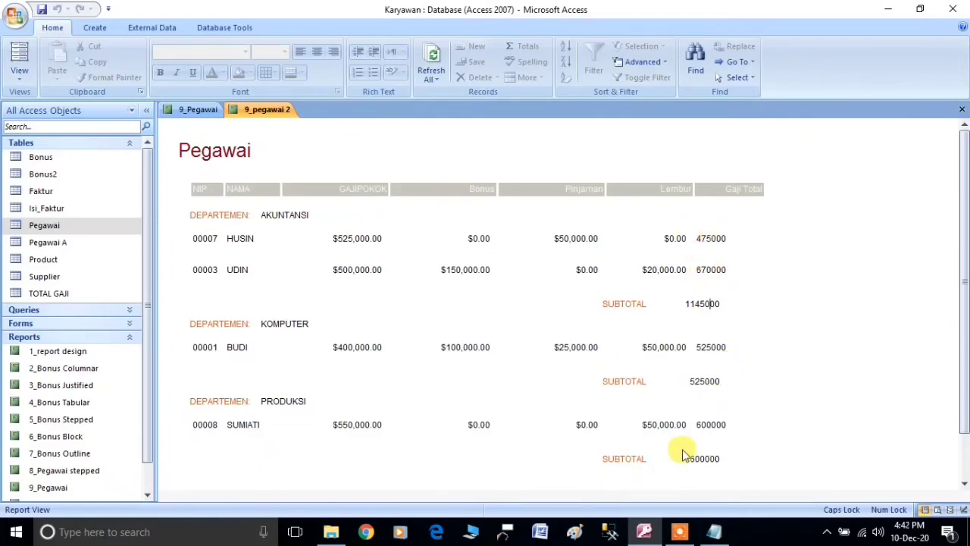
scroll(686, 424, down, 2)
scroll(680, 424, up, 2)
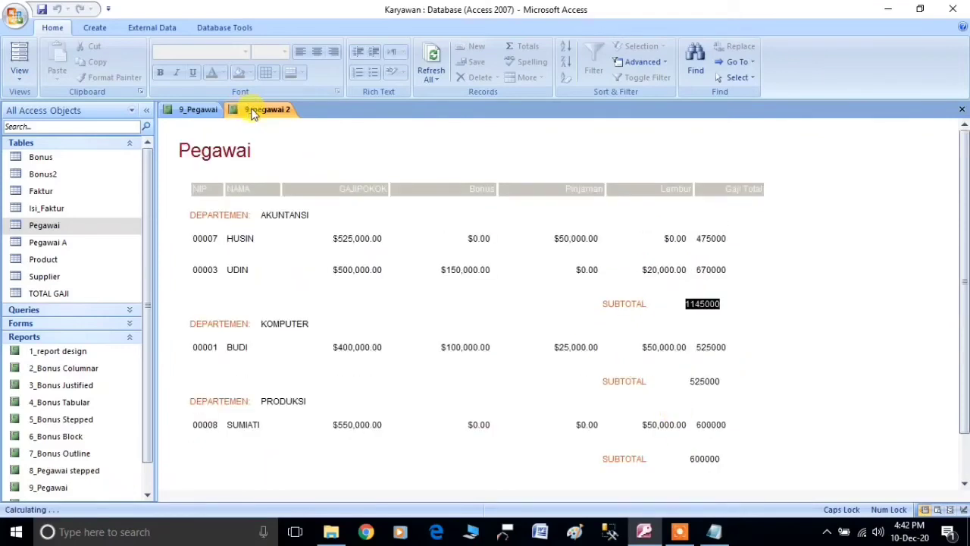
right_click(253, 109)
click(288, 199)
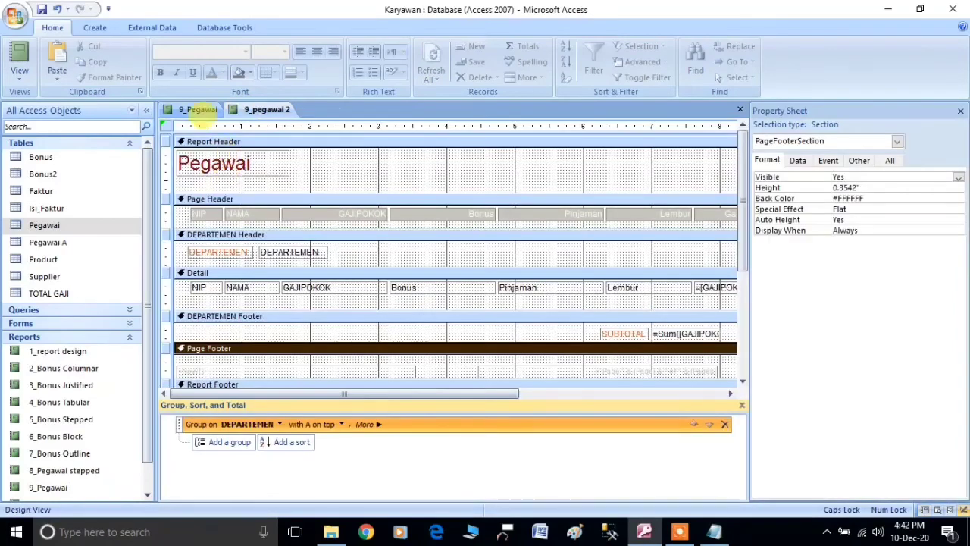
- Add a text box to the Report Footer of 9_pegawai 2, about 6.4 inches from the report's left edge
click(193, 109)
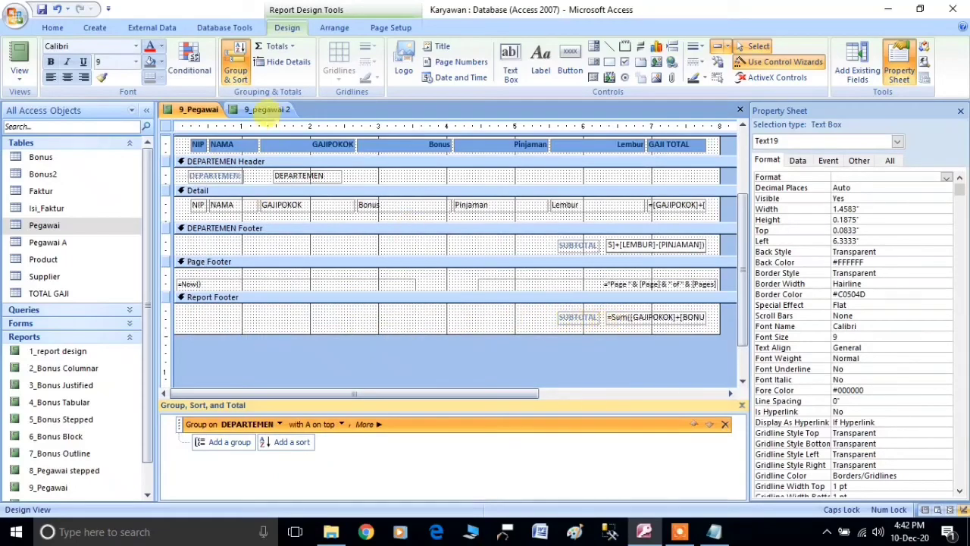
click(266, 109)
scroll(561, 287, down, 5)
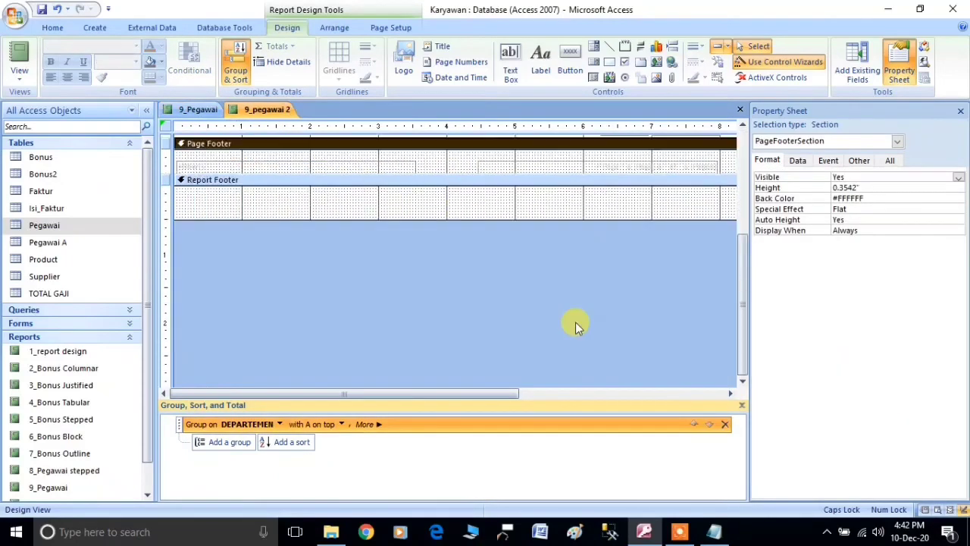
scroll(552, 275, up, 2)
click(599, 267)
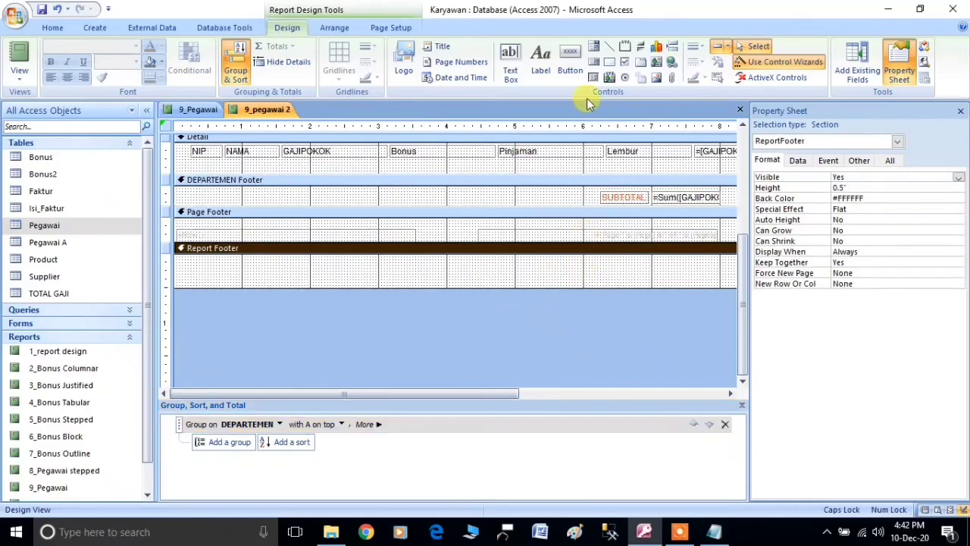
click(512, 65)
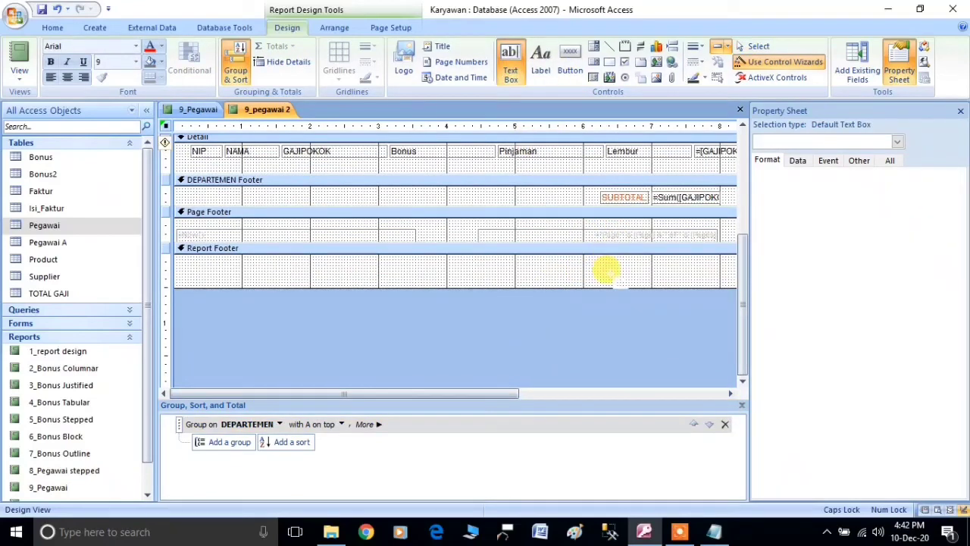
click(607, 268)
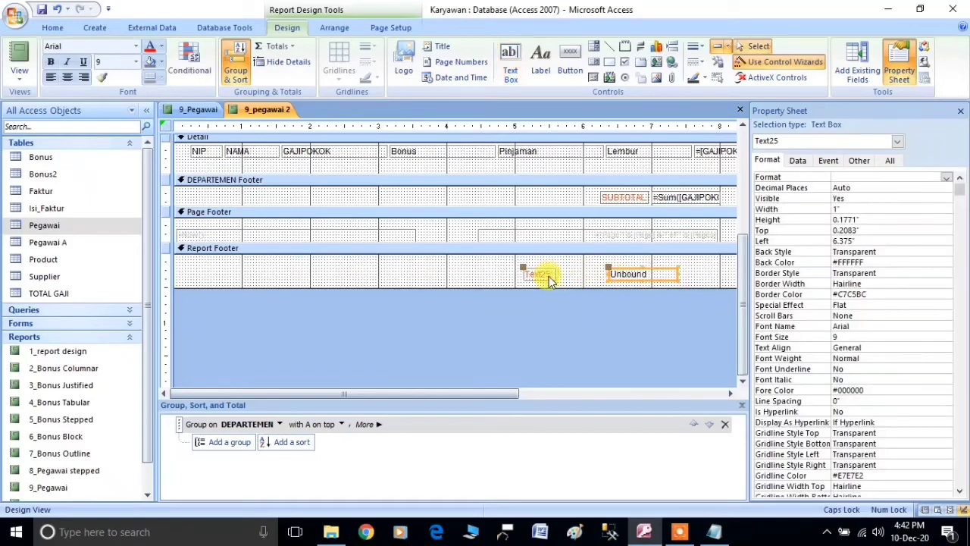
- Change the caption of the new Report Footer text box's label to SUBTOTAL
click(541, 273)
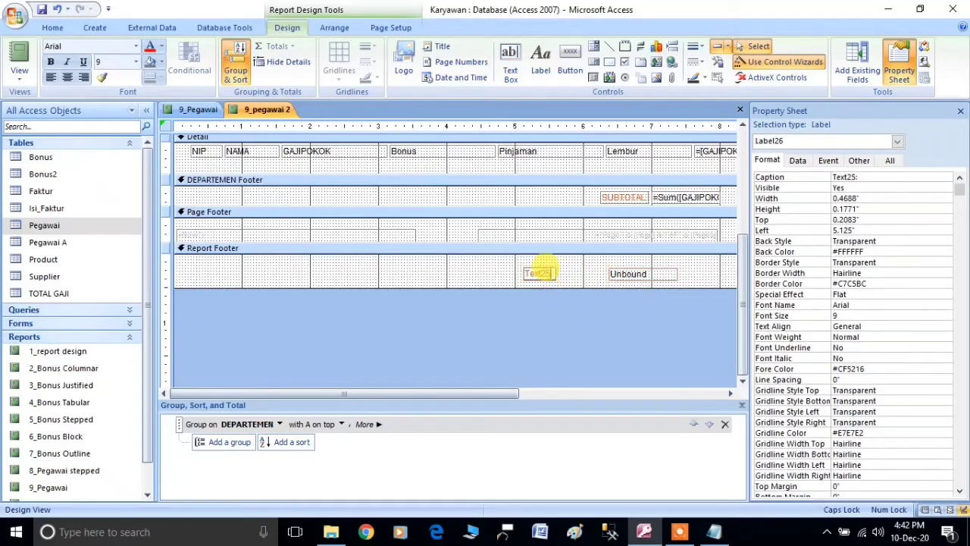
double_click(541, 271)
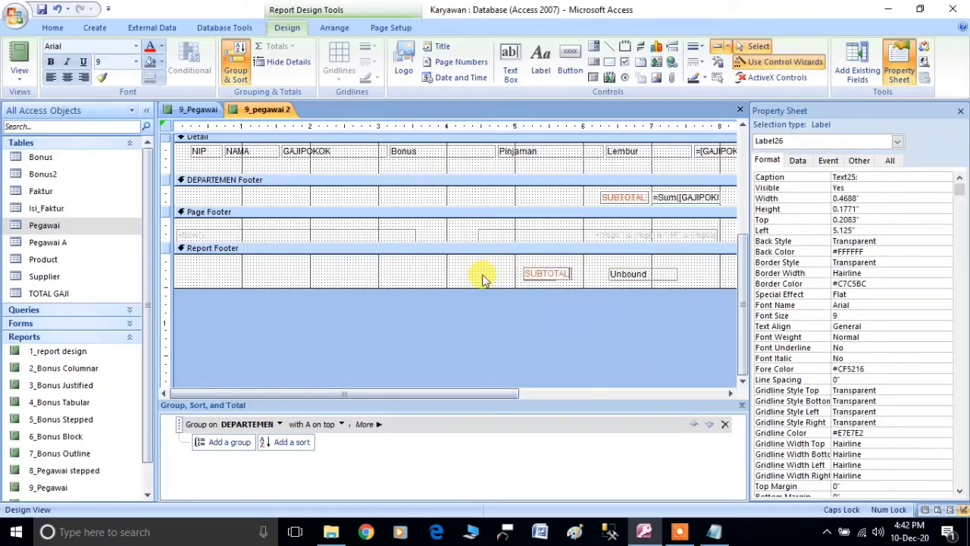
click(196, 111)
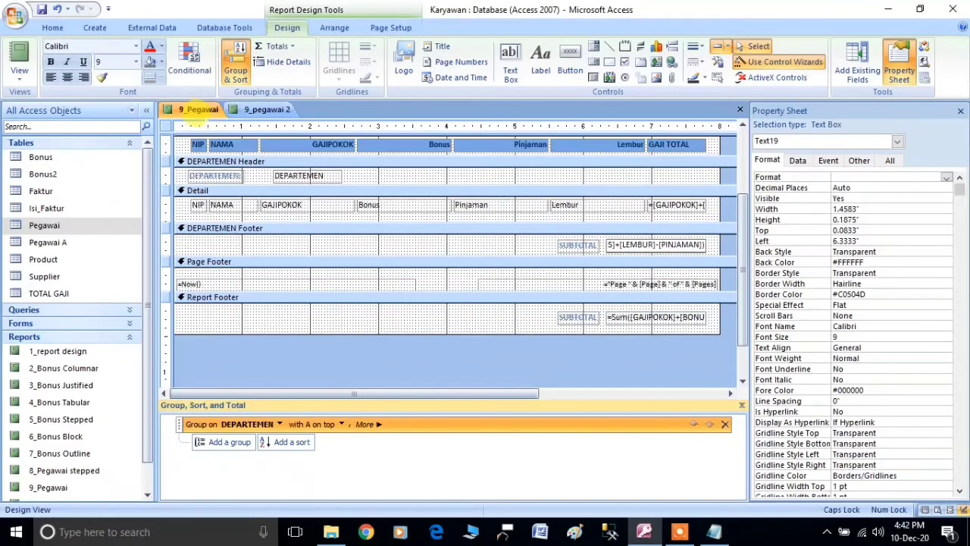
click(261, 112)
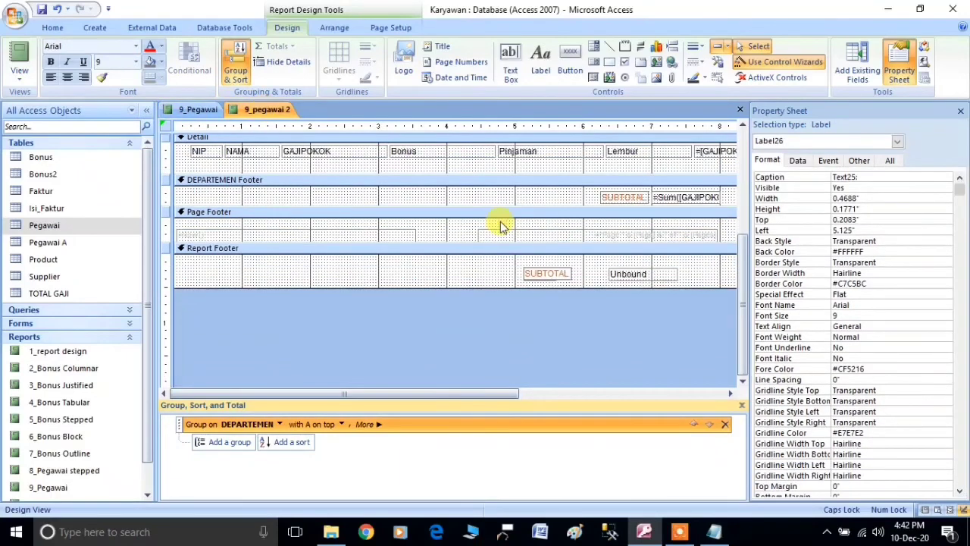
click(550, 275)
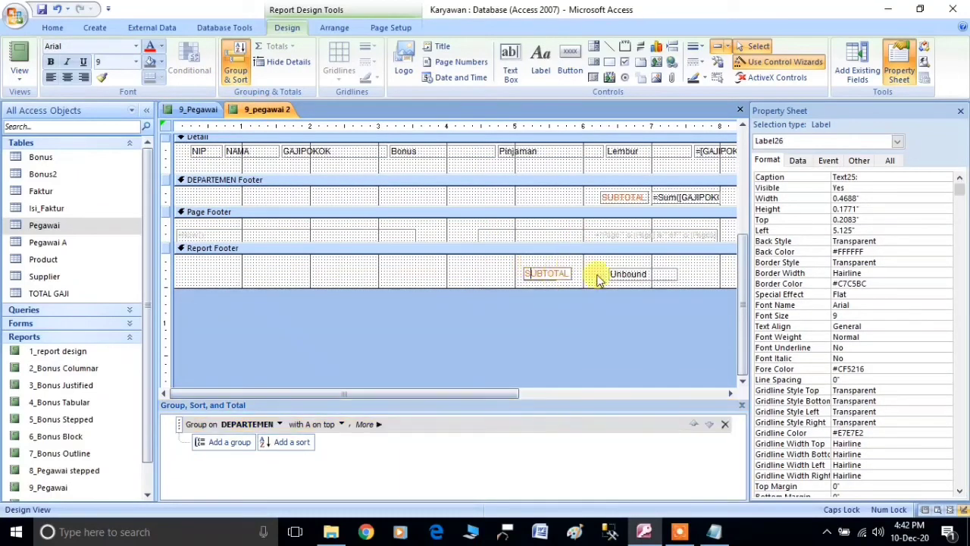
key(Return)
- Align the Report Footer's SUBTOTAL label and text box under the DEPARTEMEN Footer controls, at about 6.25 and 7 inches from the left
drag(519, 263, 596, 263)
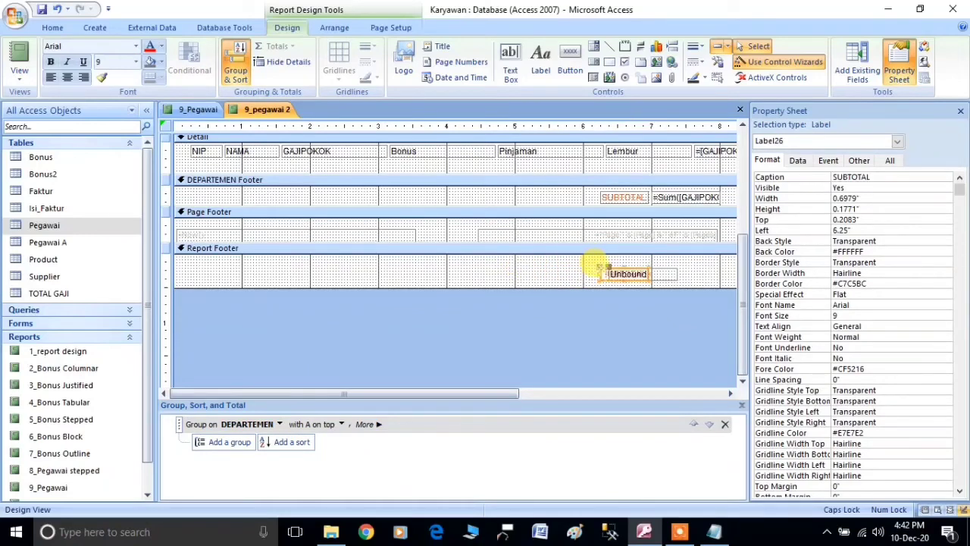
click(603, 125)
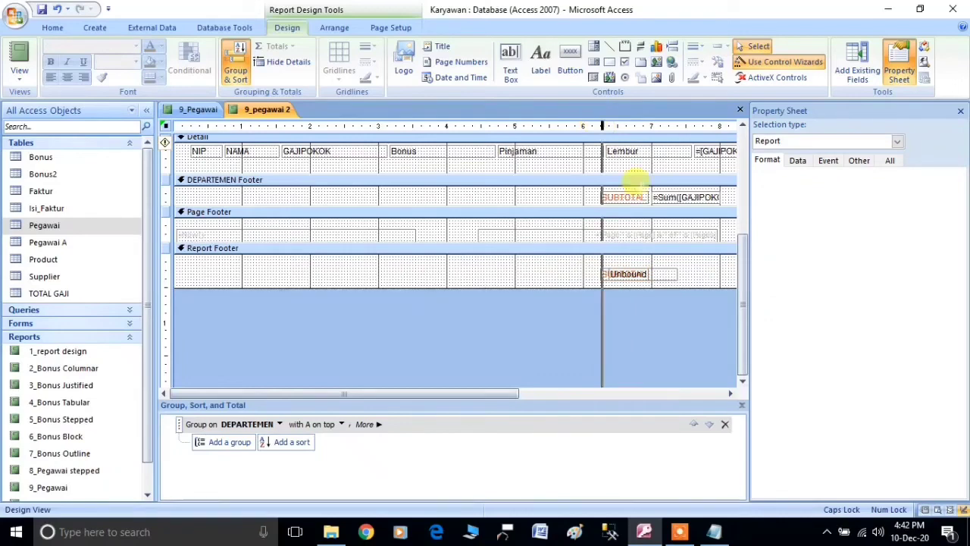
click(682, 275)
click(629, 274)
drag(604, 265, 672, 261)
click(668, 264)
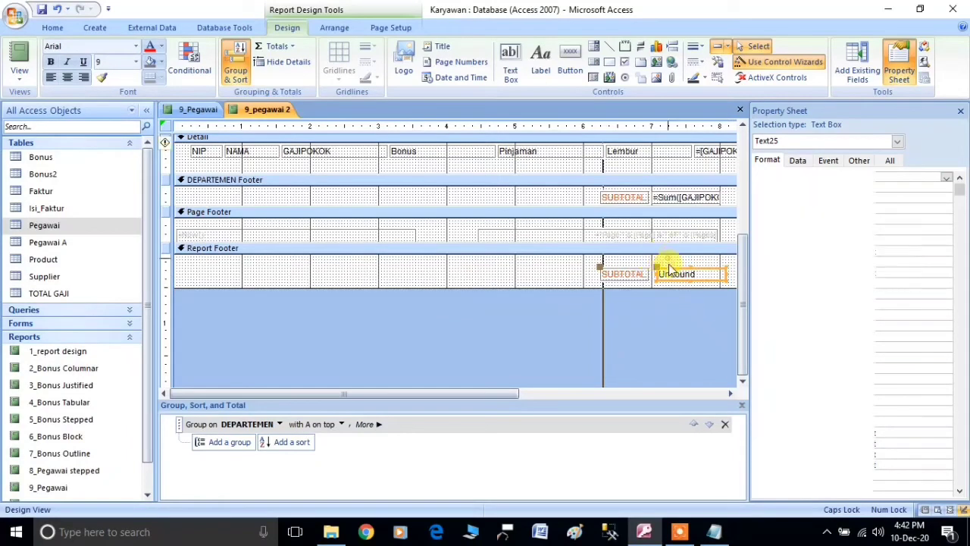
click(673, 274)
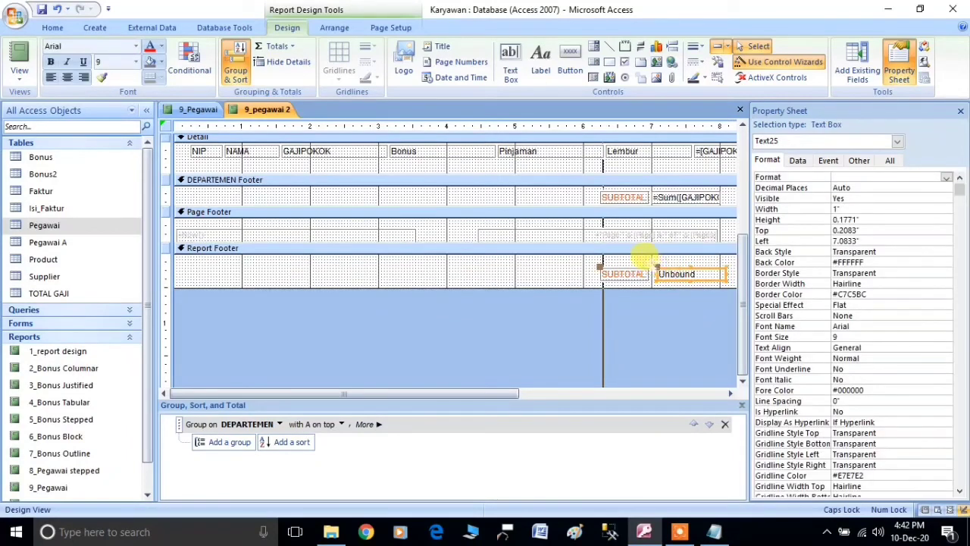
drag(655, 266, 638, 259)
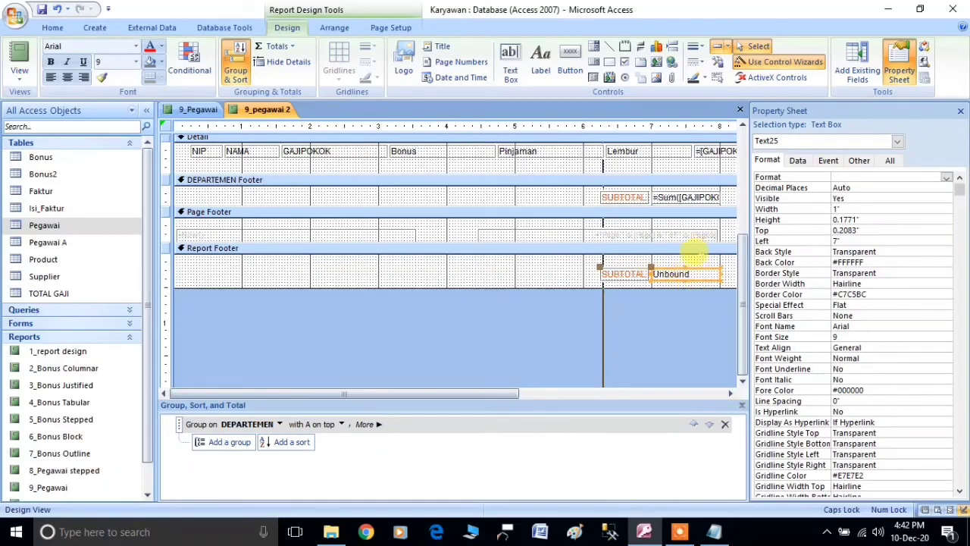
click(599, 264)
- Copy the whole SUBTOTAL expression from the Report Footer text box of 9_Pegawai
click(198, 109)
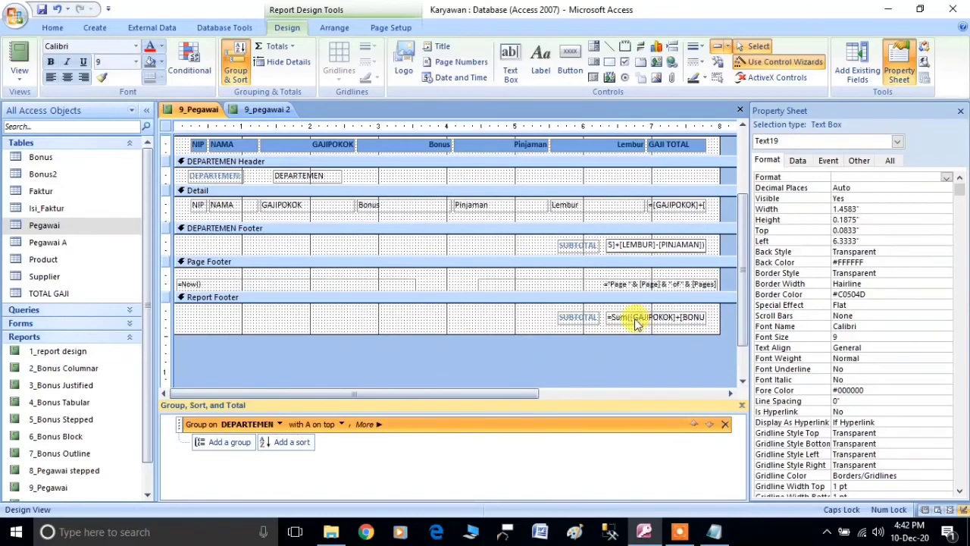
click(635, 321)
click(636, 313)
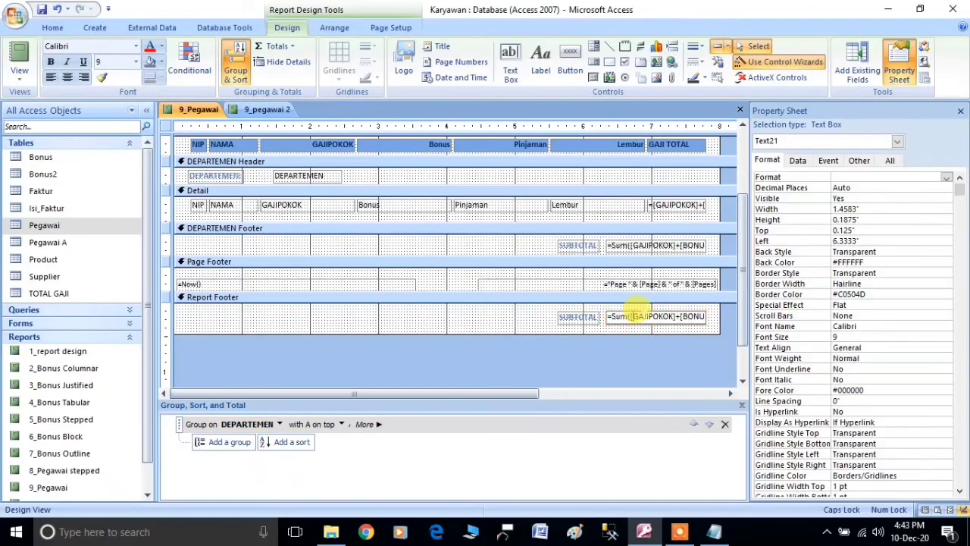
drag(609, 316, 773, 319)
key(ctrl+c)
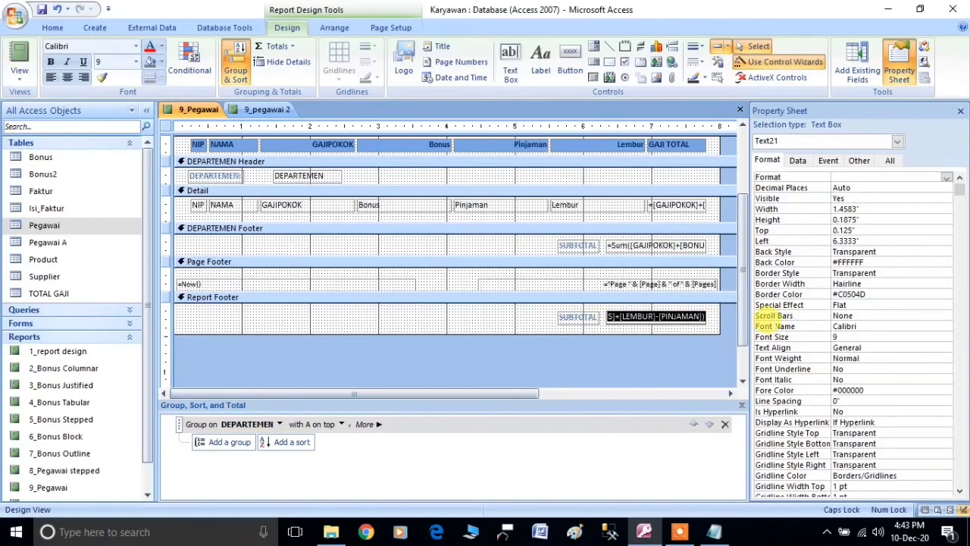
- Switch to Notepad, add a REPORT FOOTER heading below the department formula, and extend the DEPARTEMEN heading to DEPARTEMEN FOOTER
click(714, 531)
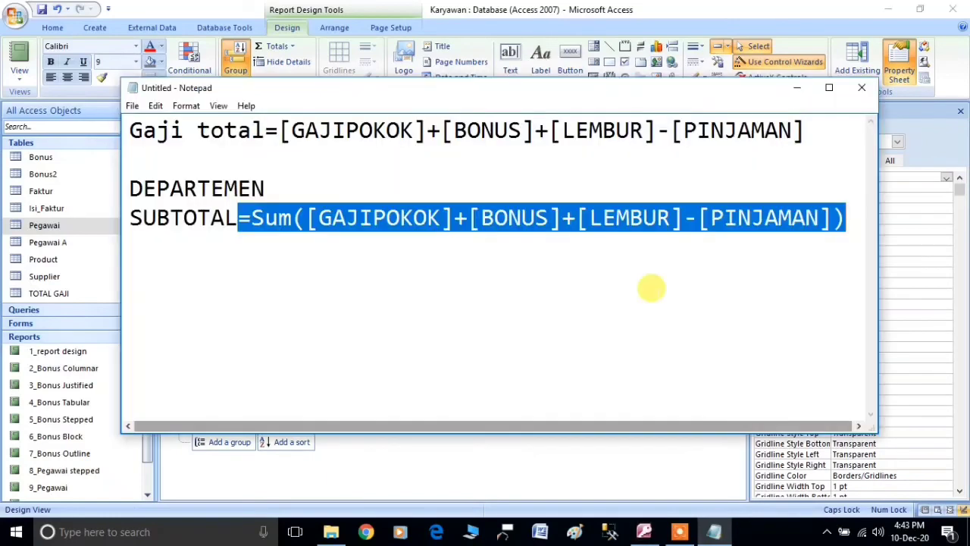
click(852, 218)
key(Return)
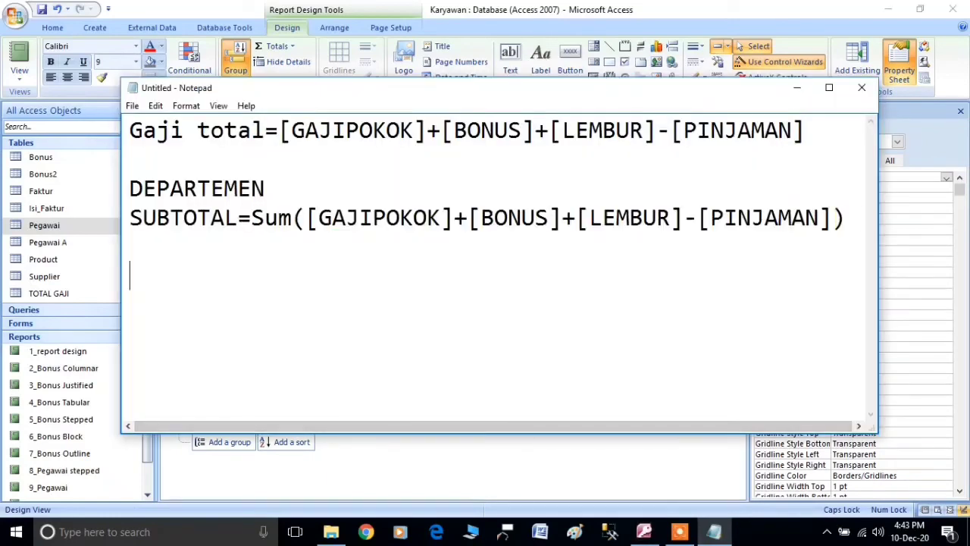
text(REPORT NF)
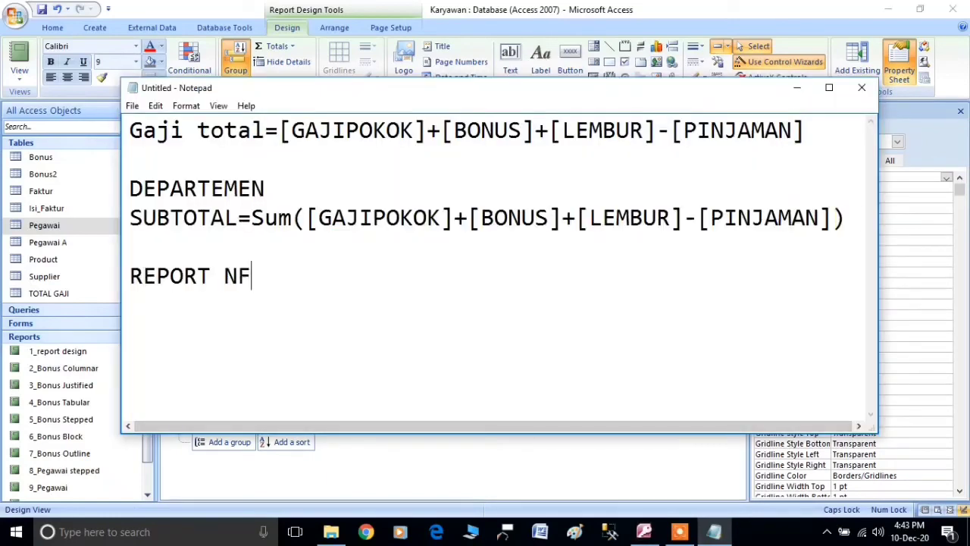
text(OOTER)
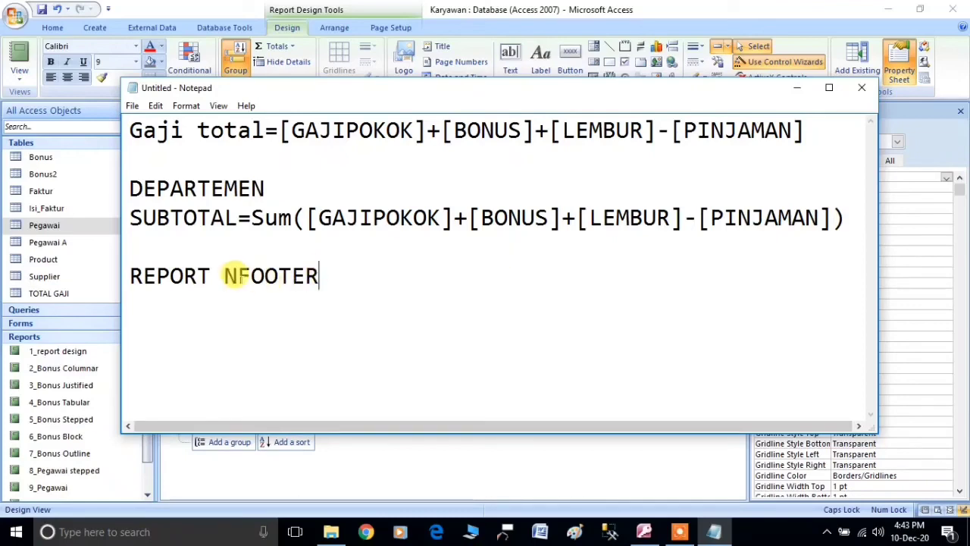
click(237, 276)
key(BackSpace)
click(265, 188)
text(F)
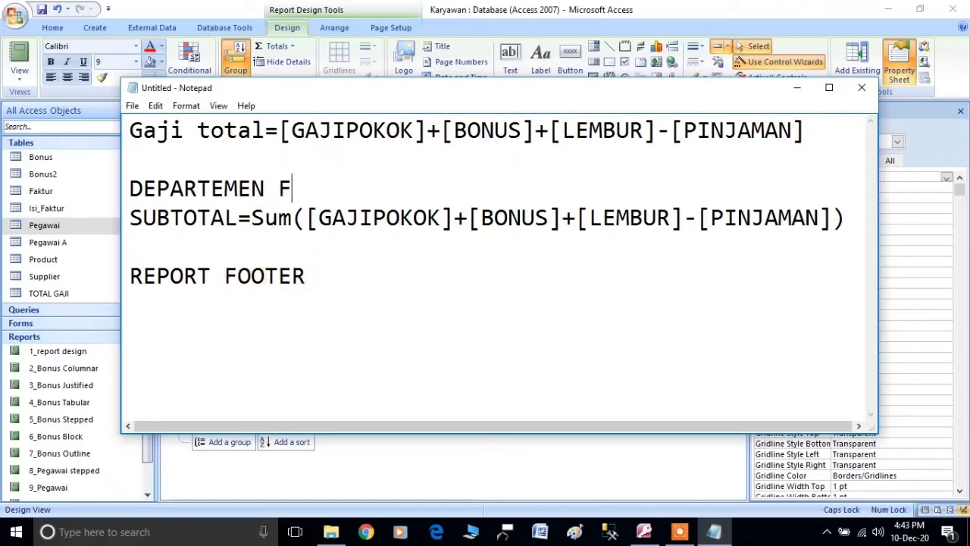
text(OOTER)
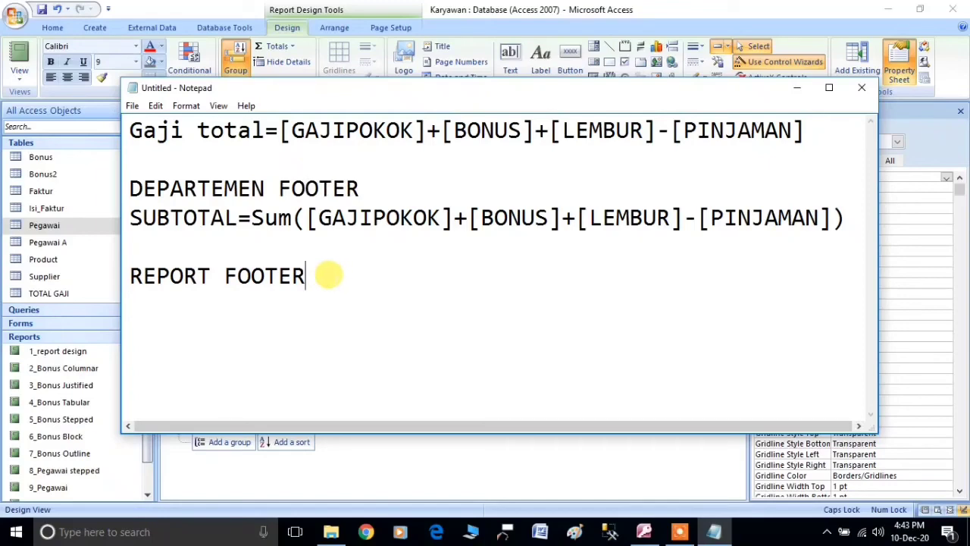
- Paste the copied Sum expression on a new line under REPORT FOOTER and prefix it with SUBTOTAL
click(328, 275)
key(ctrl+v)
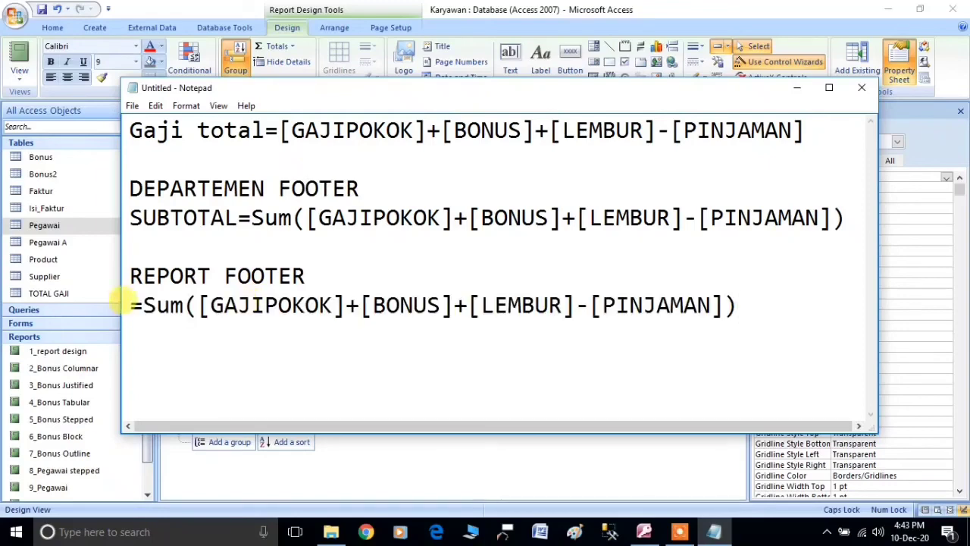
text(SUBTOTAL)
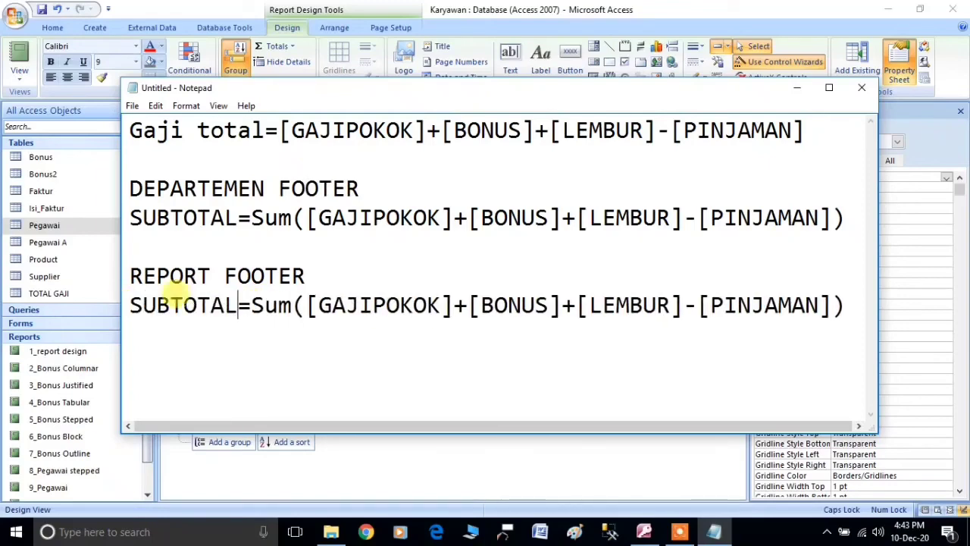
- Copy the REPORT FOOTER formula, switch to Access, and set the Report Footer text box of 9_pegawai 2 to =Sum([GAJIPOKOK]+[BONUS]+[LEMBUR]-[PINJAMAN])
drag(846, 305, 241, 303)
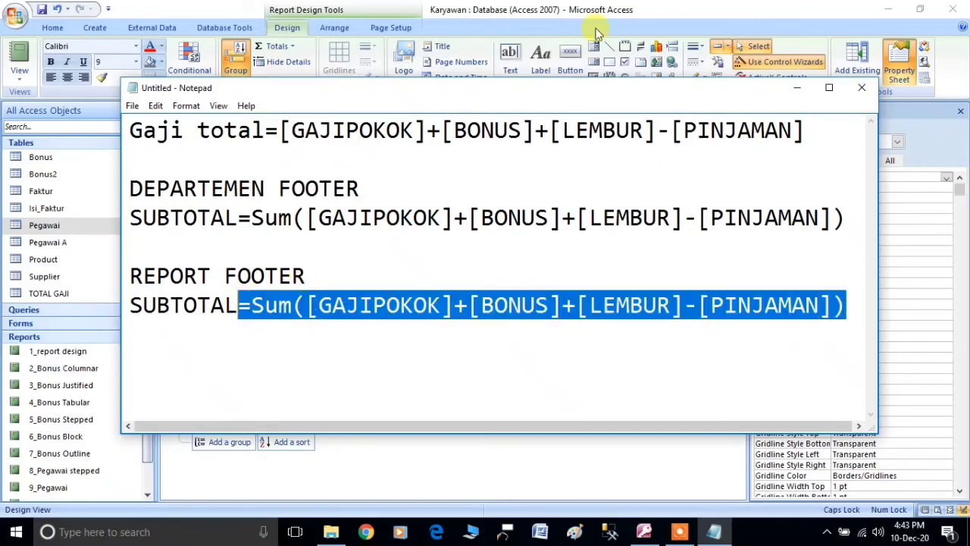
click(675, 3)
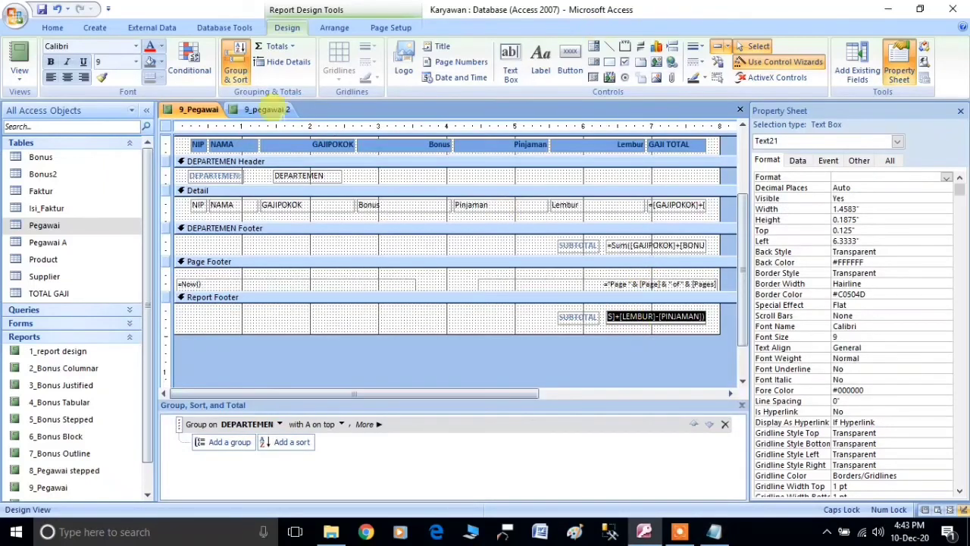
click(258, 115)
click(672, 274)
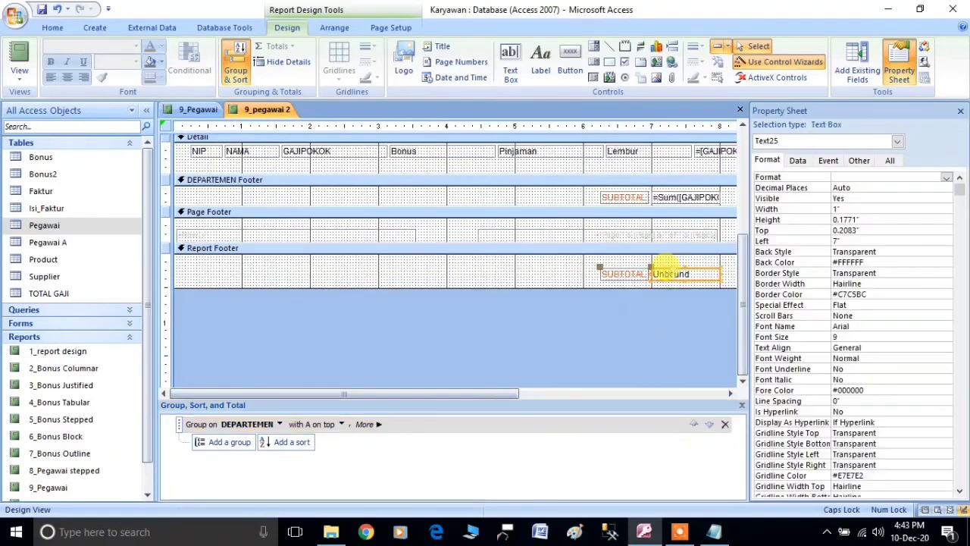
click(682, 269)
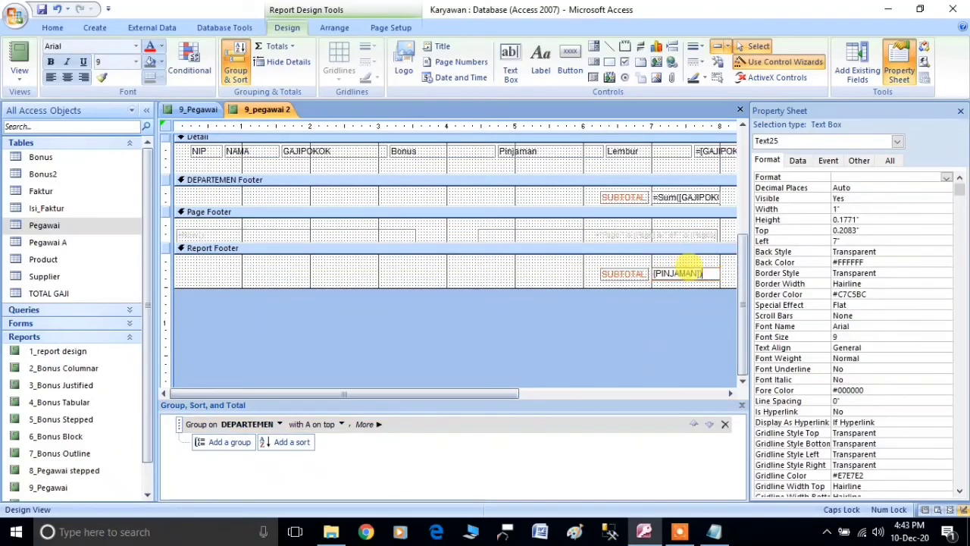
click(526, 250)
- Show 9_pegawai 2 in Report View and compare each department's subtotal with the overall SUBTOTAL in the report footer
right_click(257, 110)
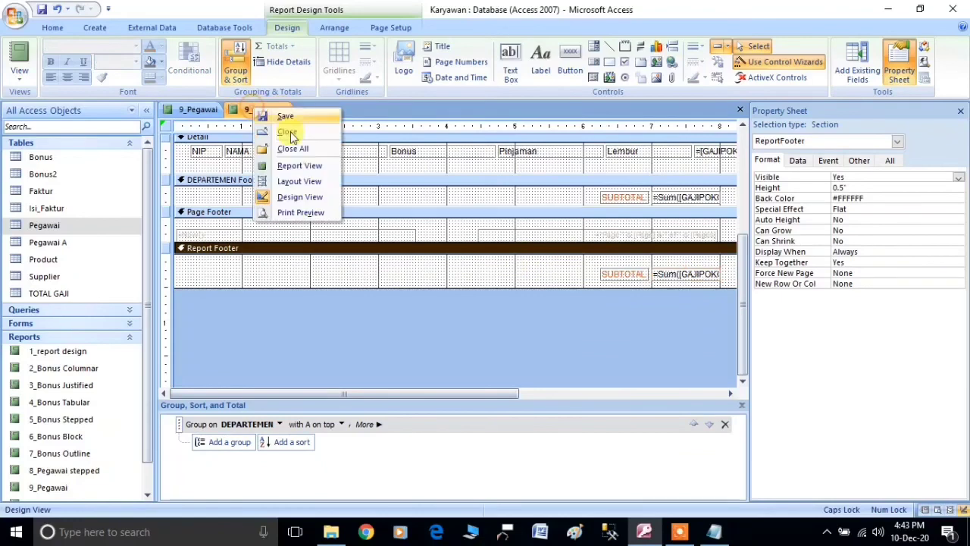
click(297, 164)
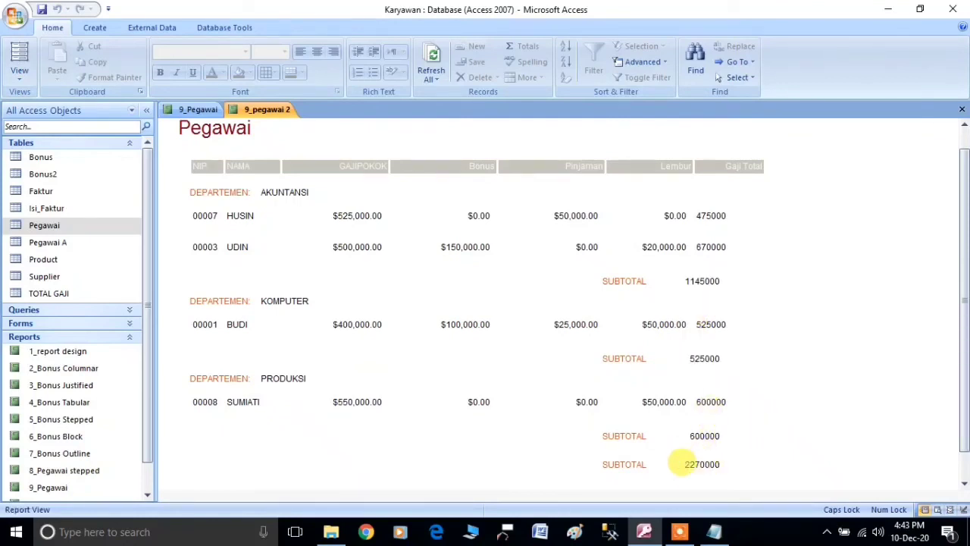
click(718, 454)
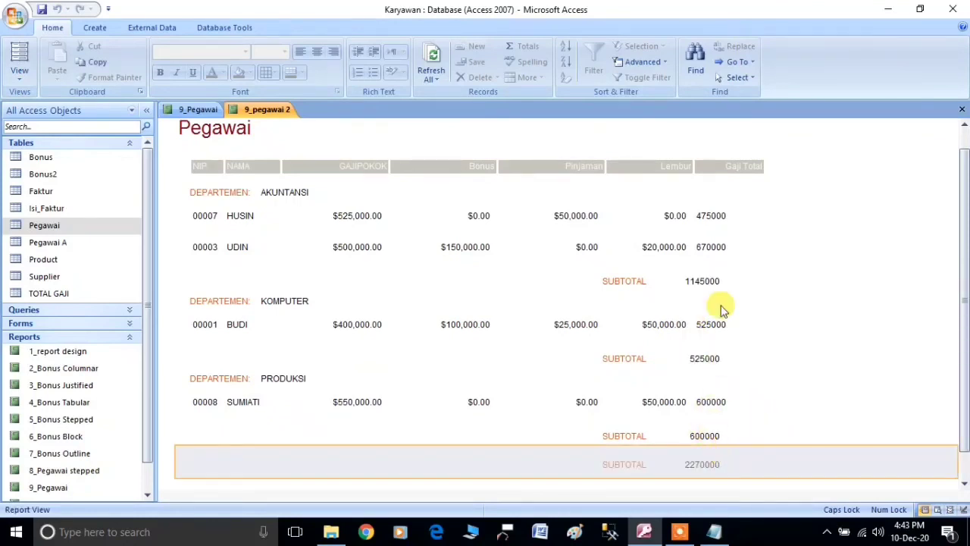
click(697, 280)
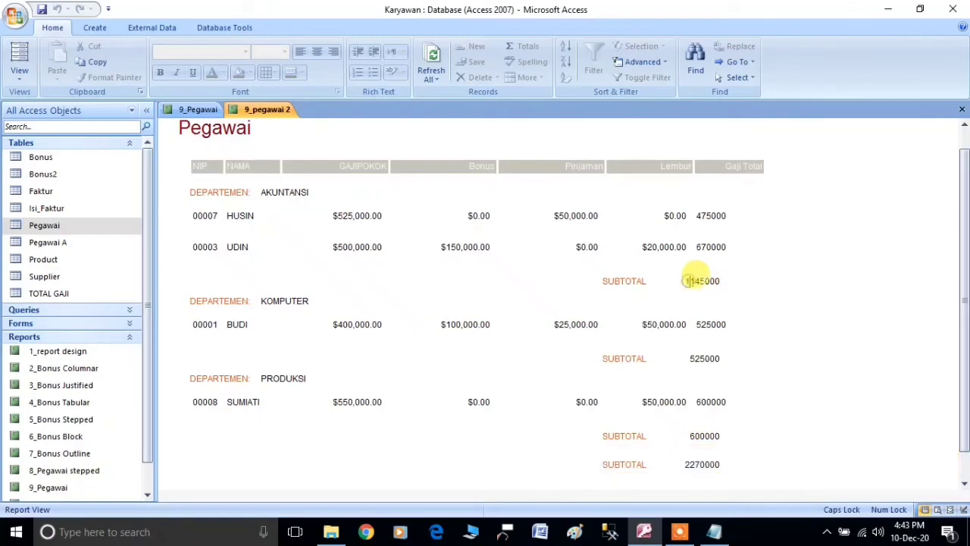
click(696, 358)
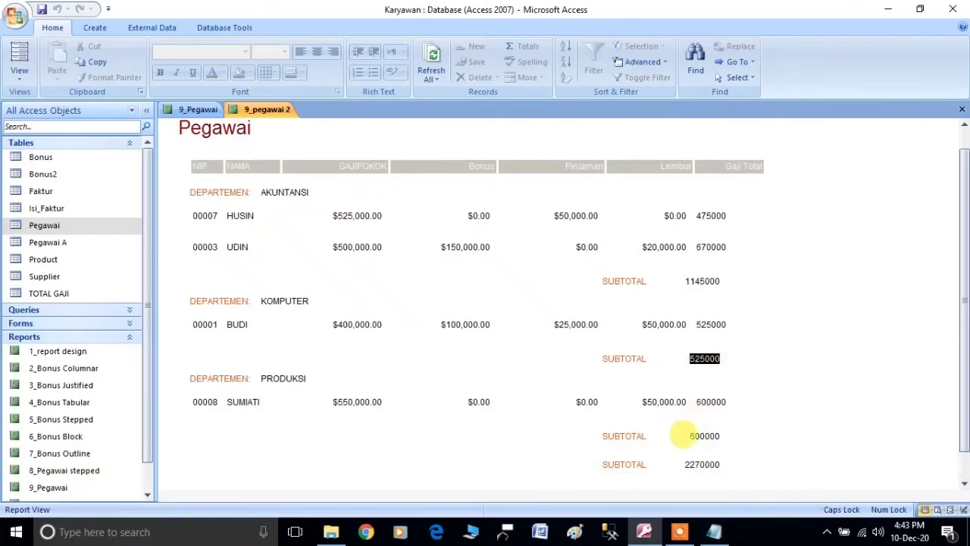
click(700, 435)
click(702, 463)
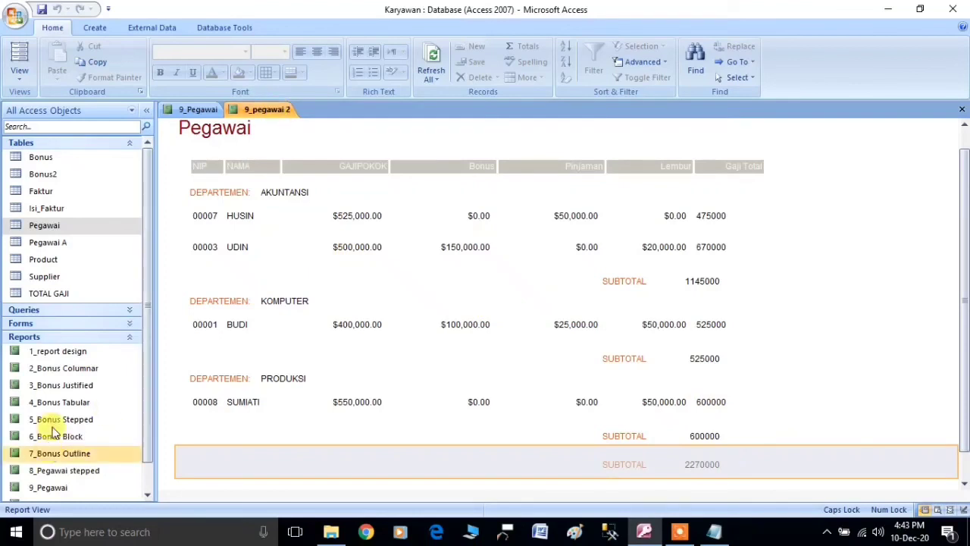
- Open the Report Pegawai report and compare its styled layout with 9_pegawai 2
scroll(48, 429, down, 2)
click(67, 488)
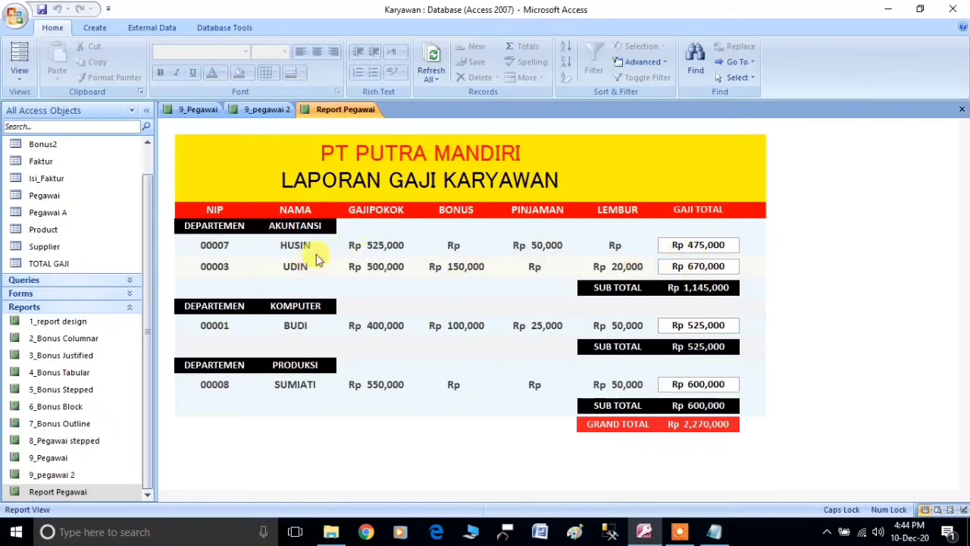
click(263, 109)
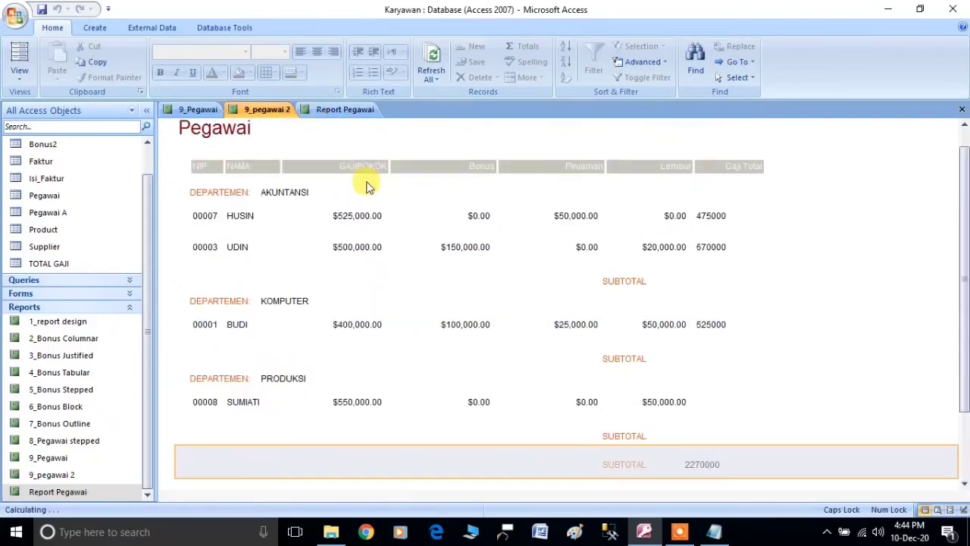
scroll(357, 175, down, 3)
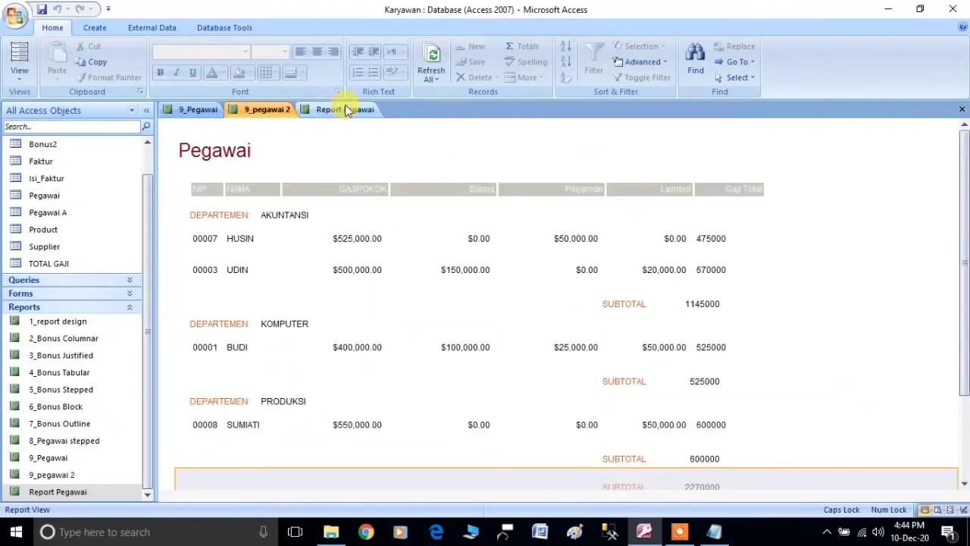
click(345, 109)
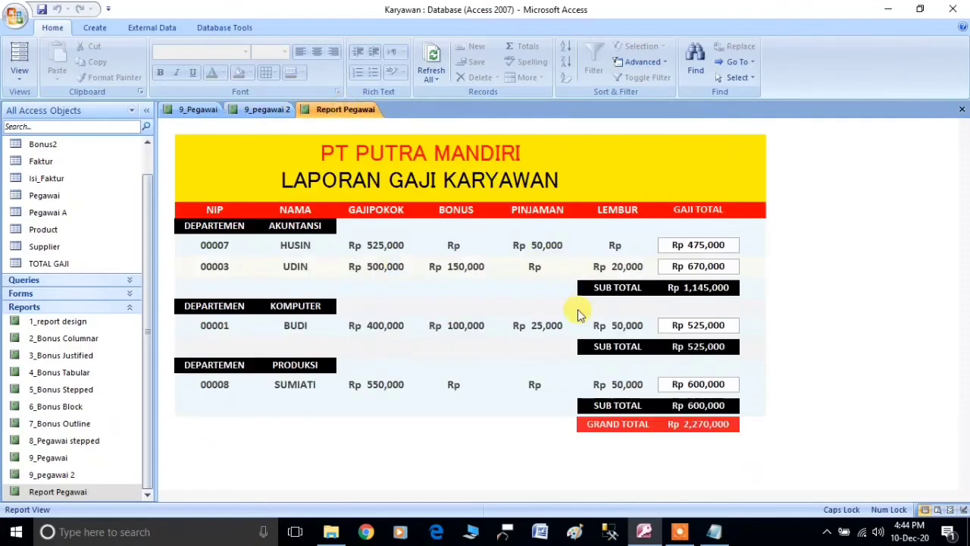